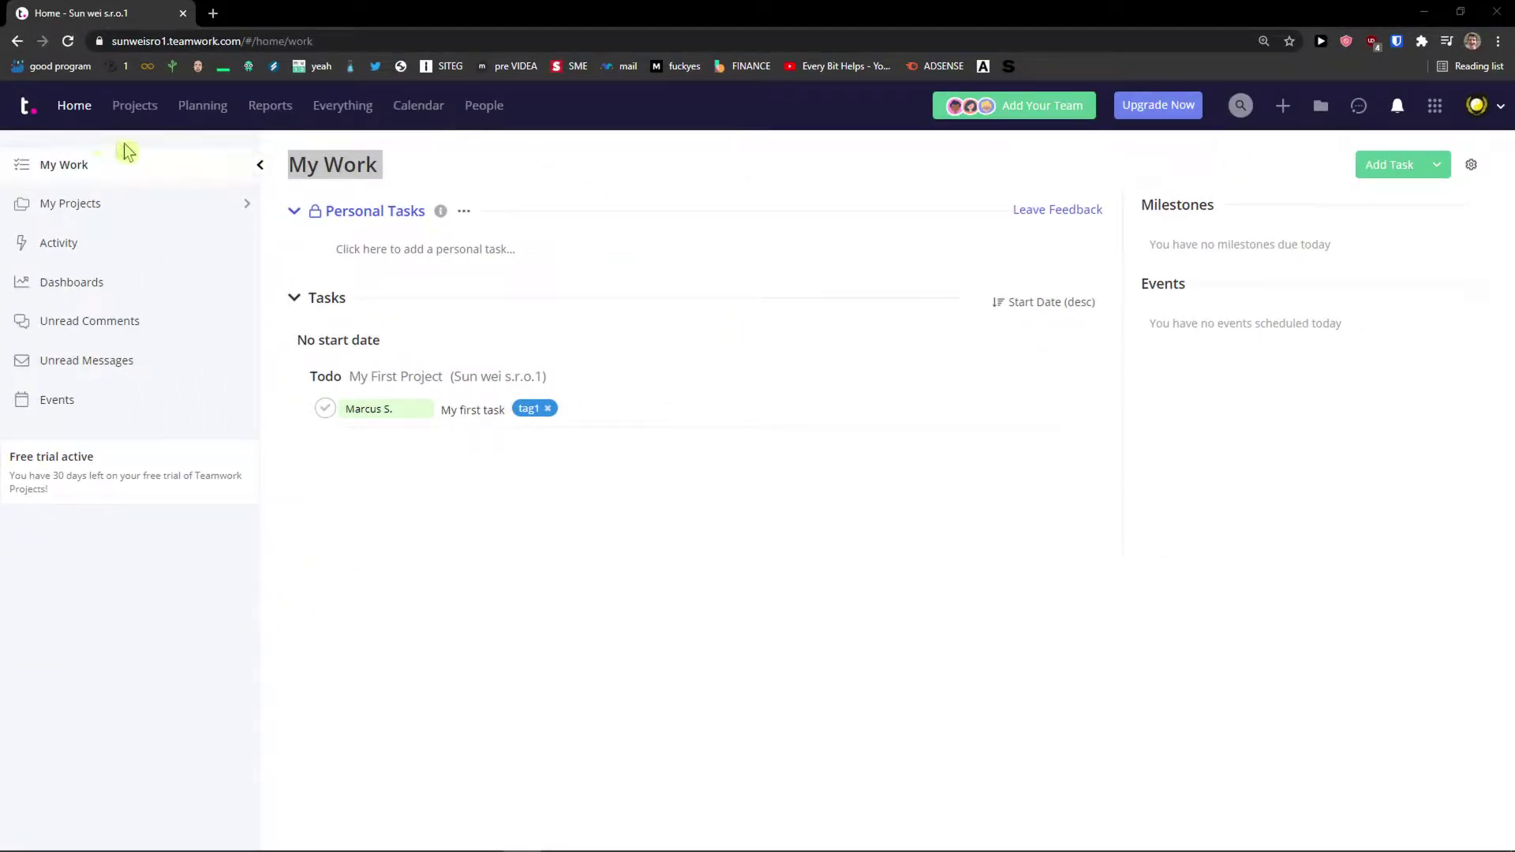
Browse My Work, My Projects, Activity, Dashboards, Unread Comments and Unread Messages, then Active Projects.
click(72, 119)
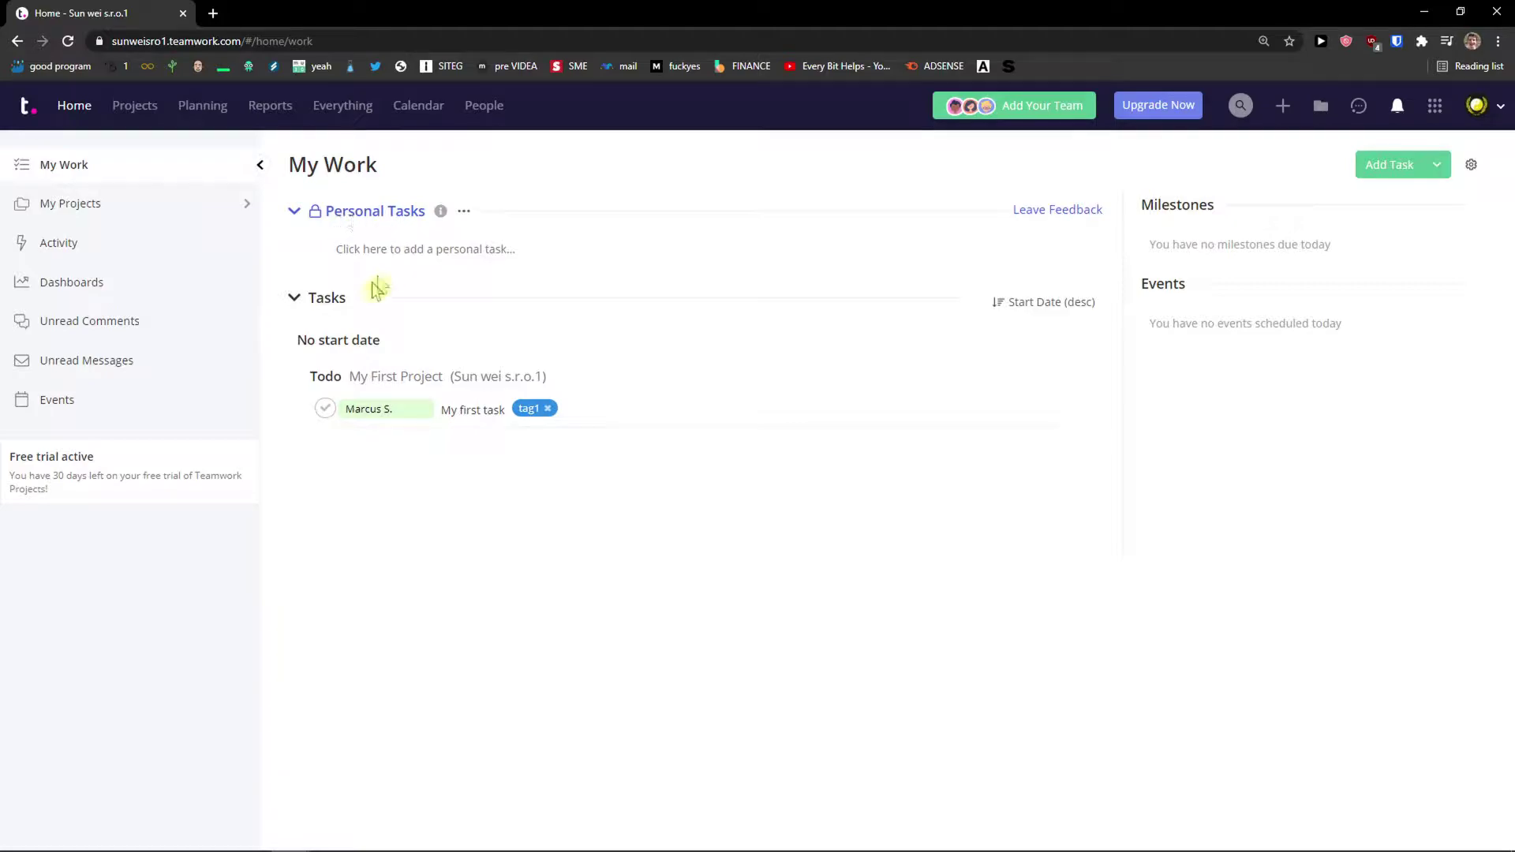
click(87, 223)
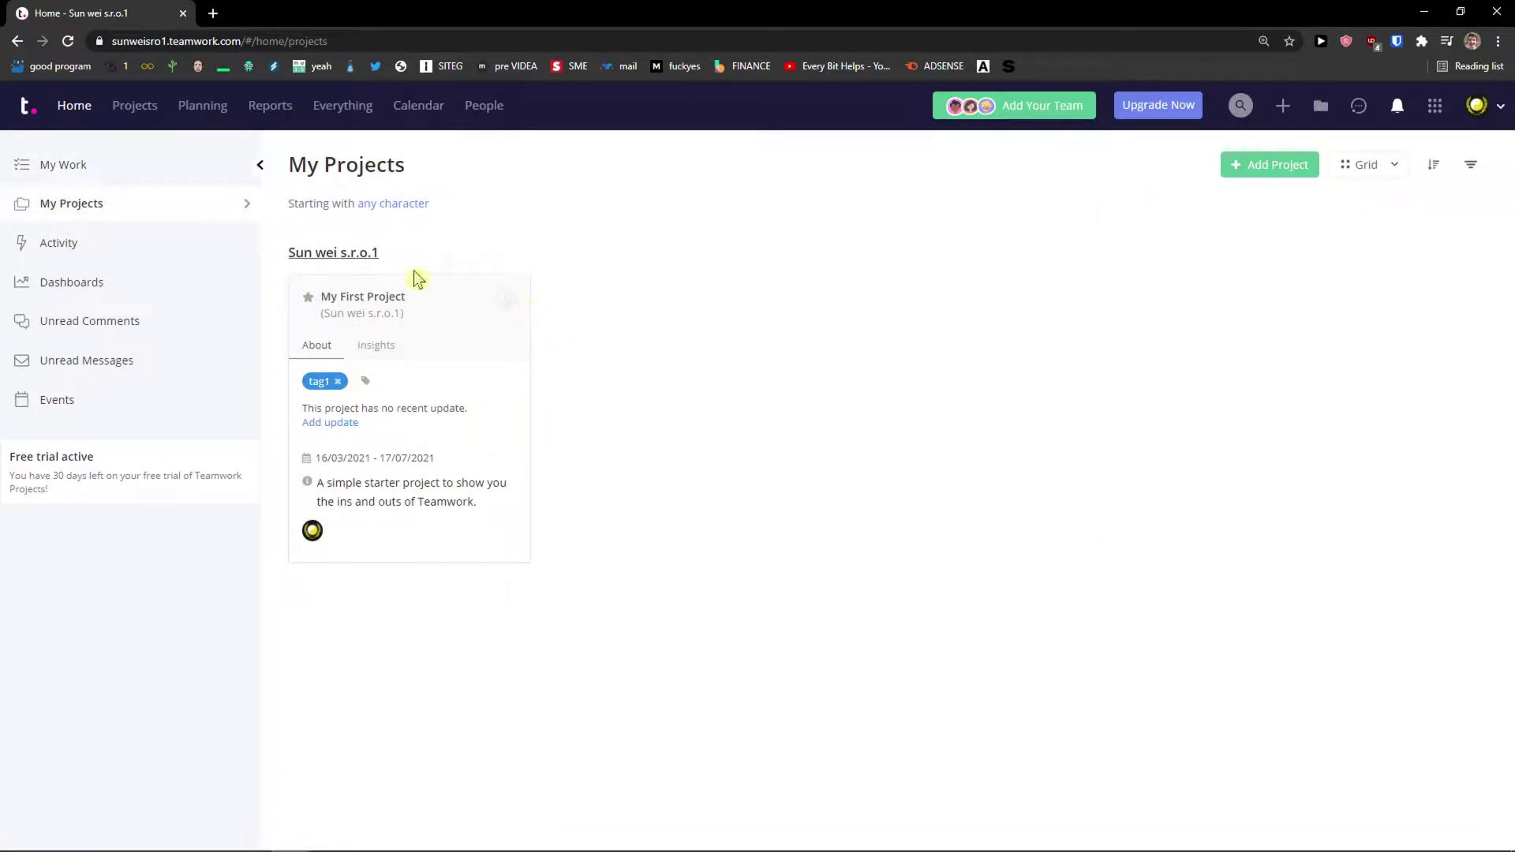
click(72, 249)
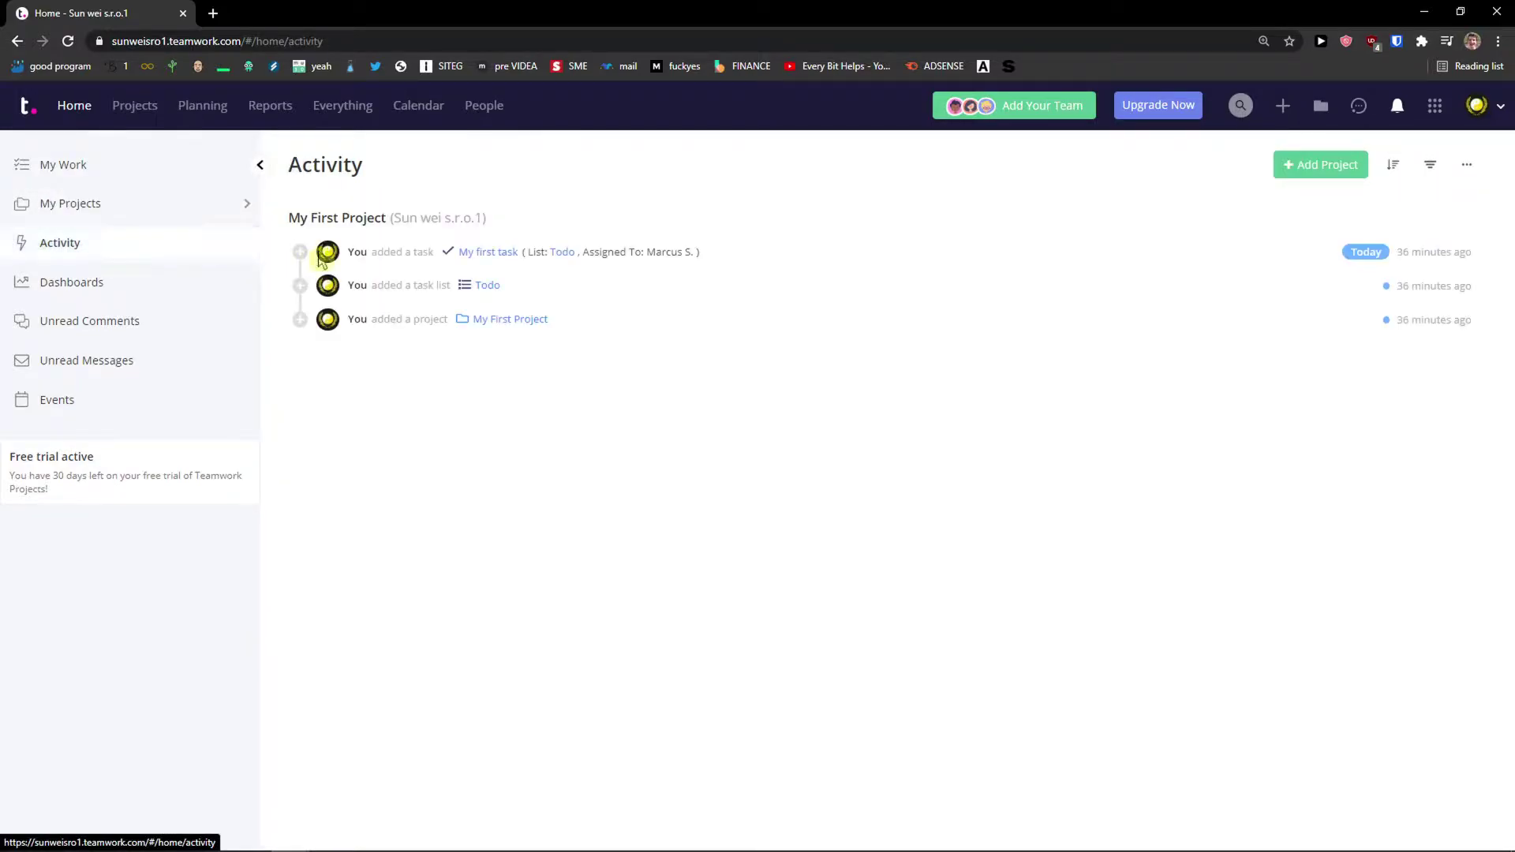
click(133, 290)
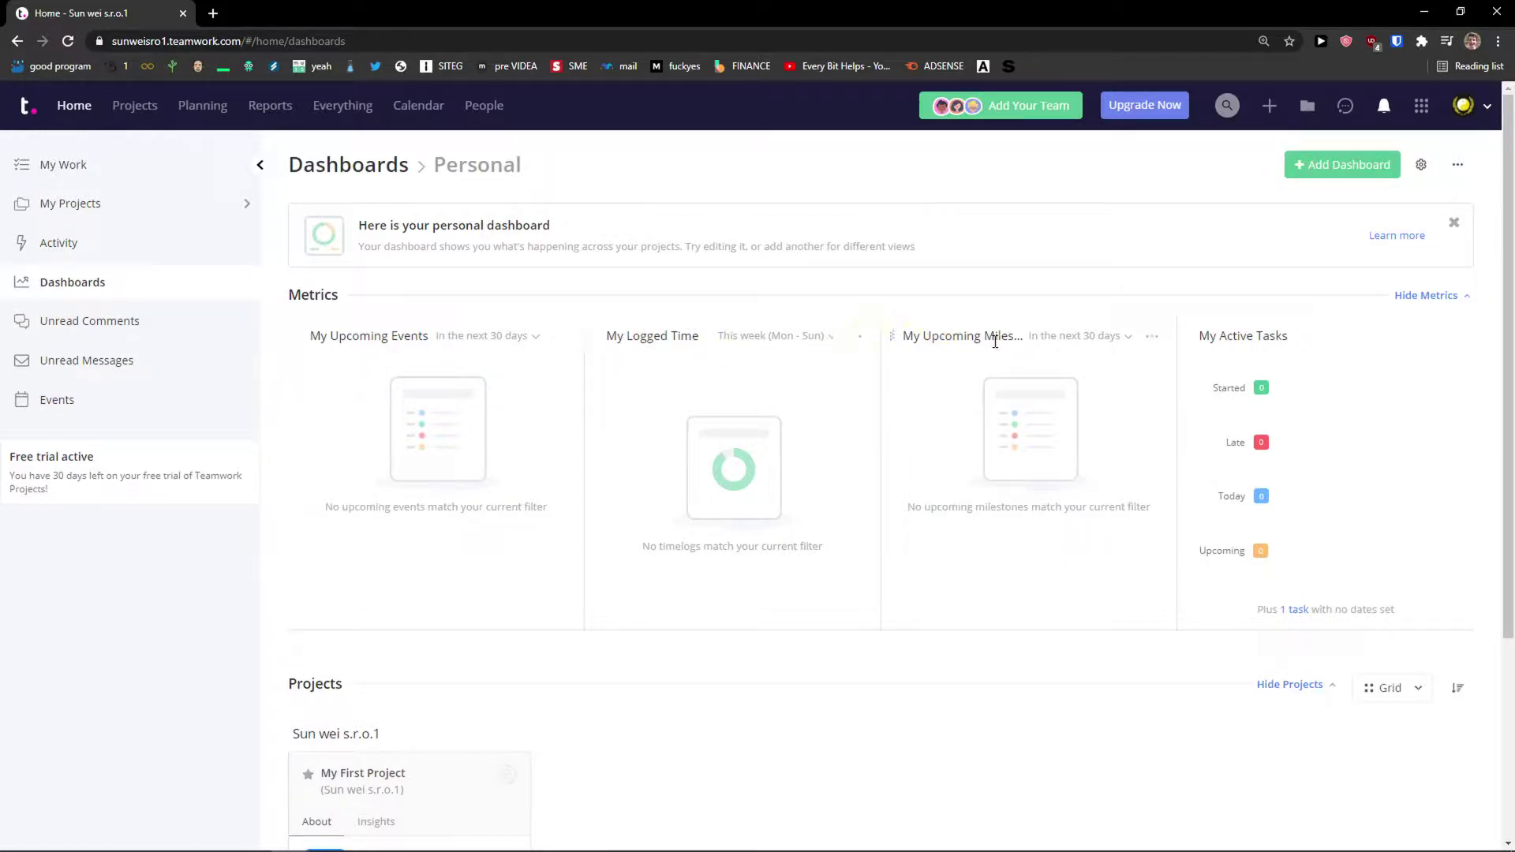
click(111, 347)
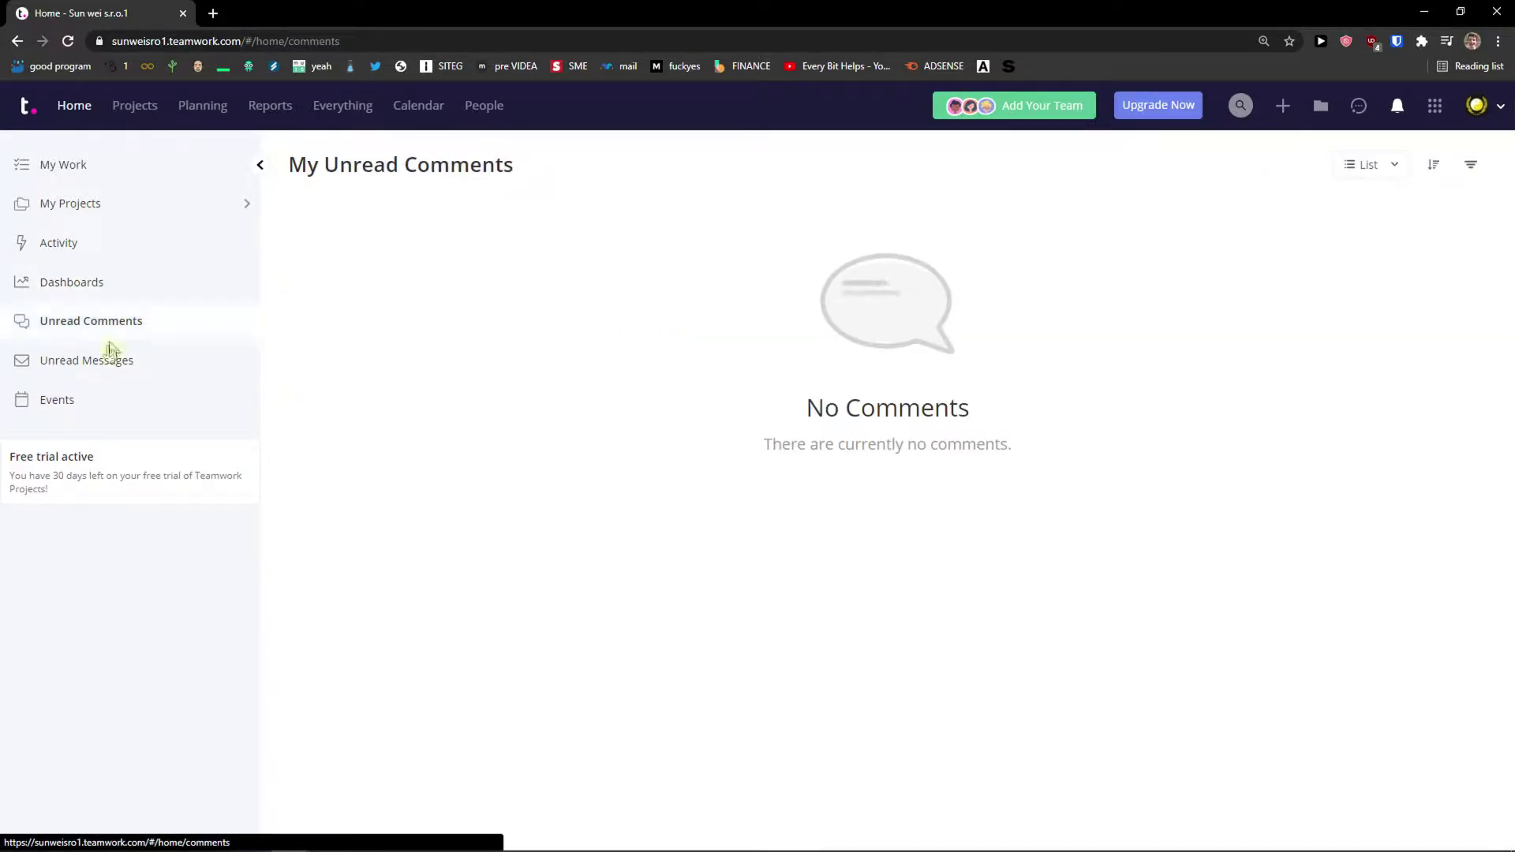
click(105, 363)
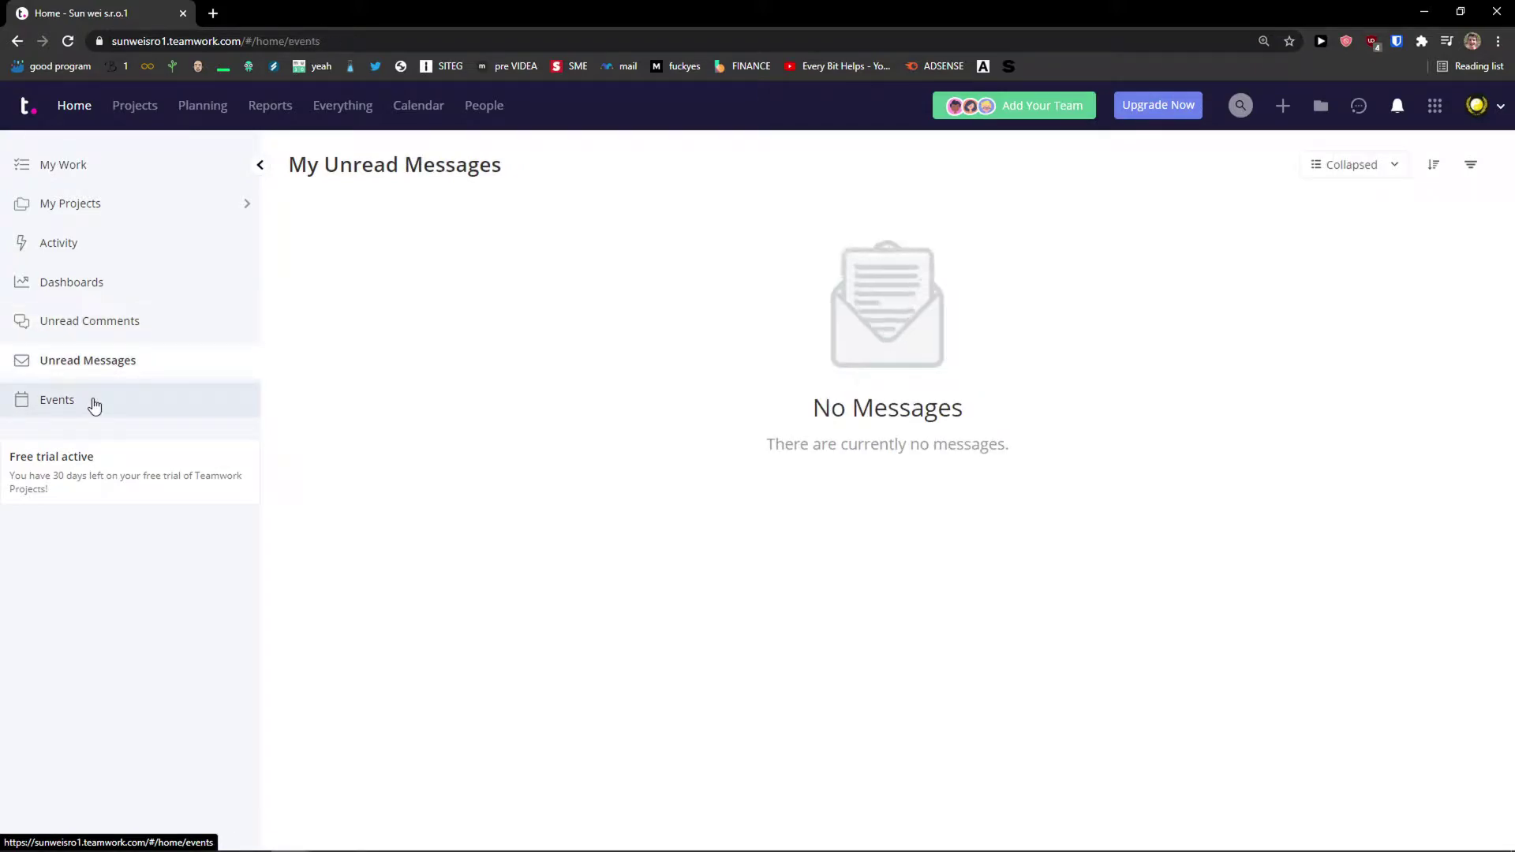
click(149, 115)
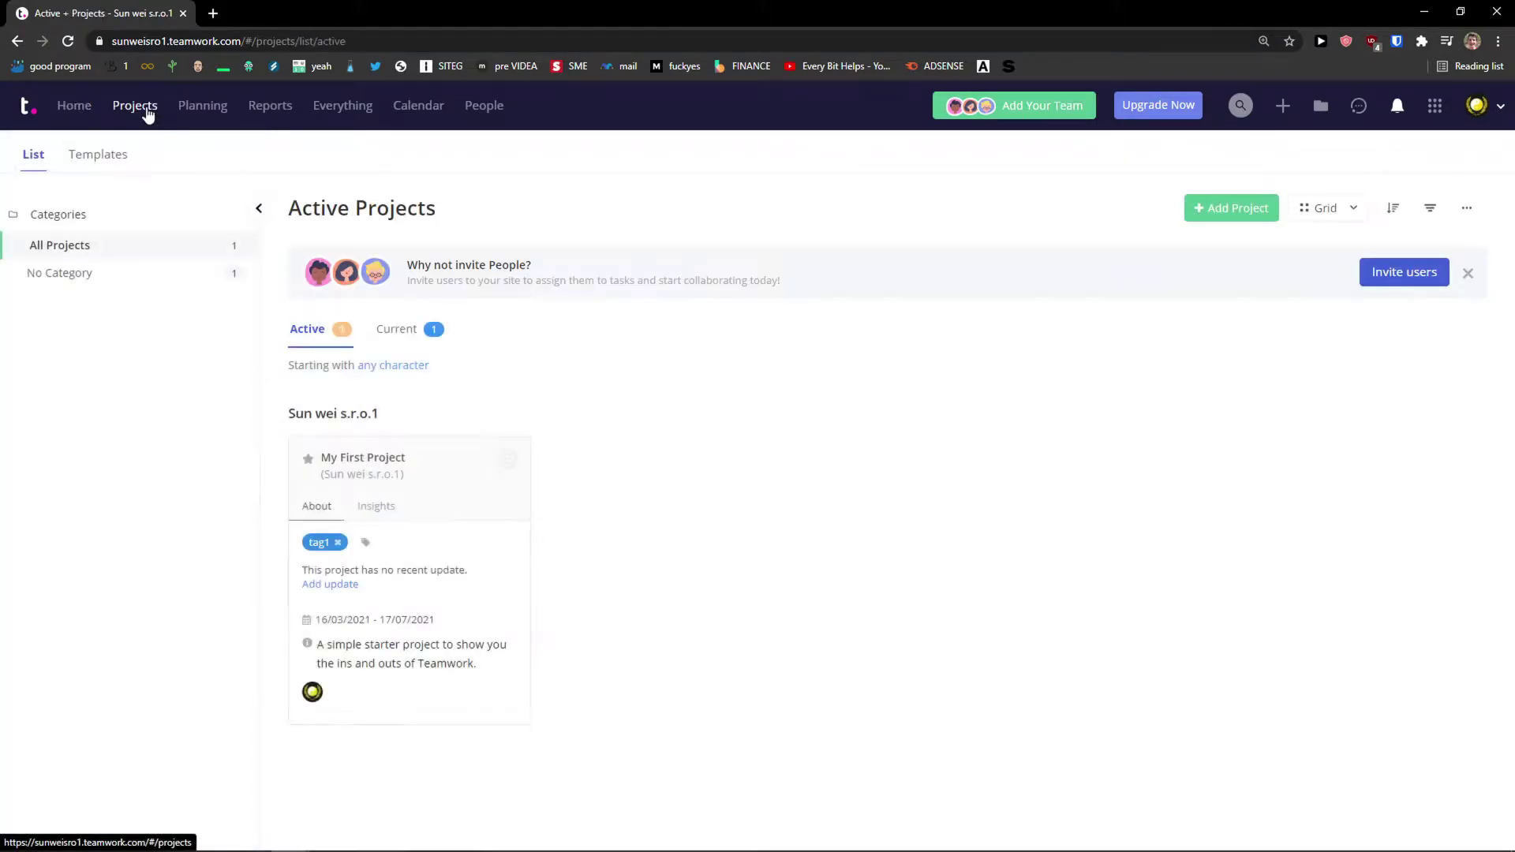
Browse the Planning portfolio boards, the project health Reports and the Everything task views.
click(204, 108)
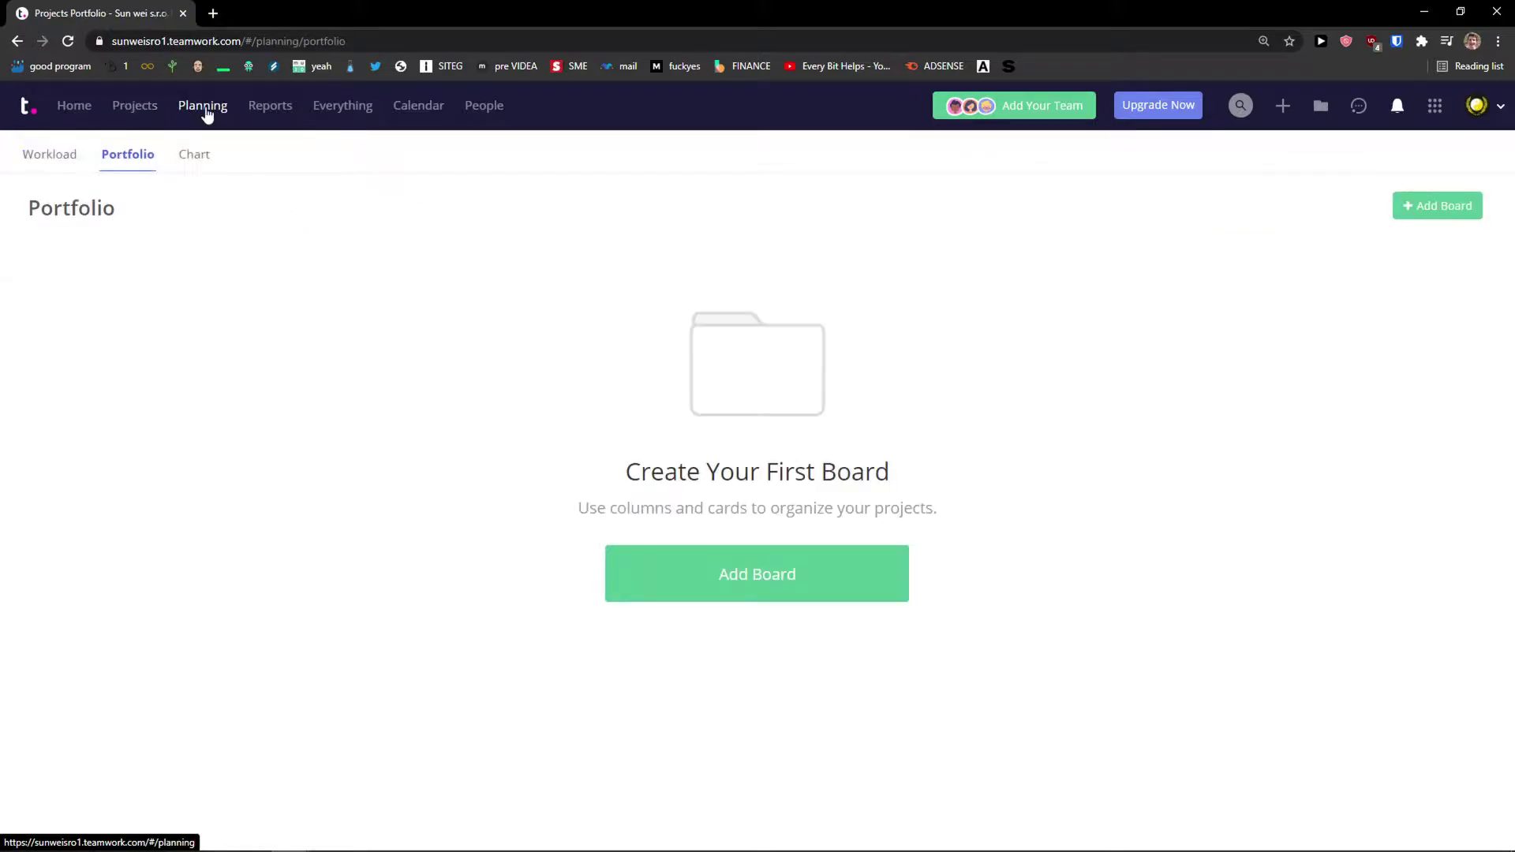
click(282, 110)
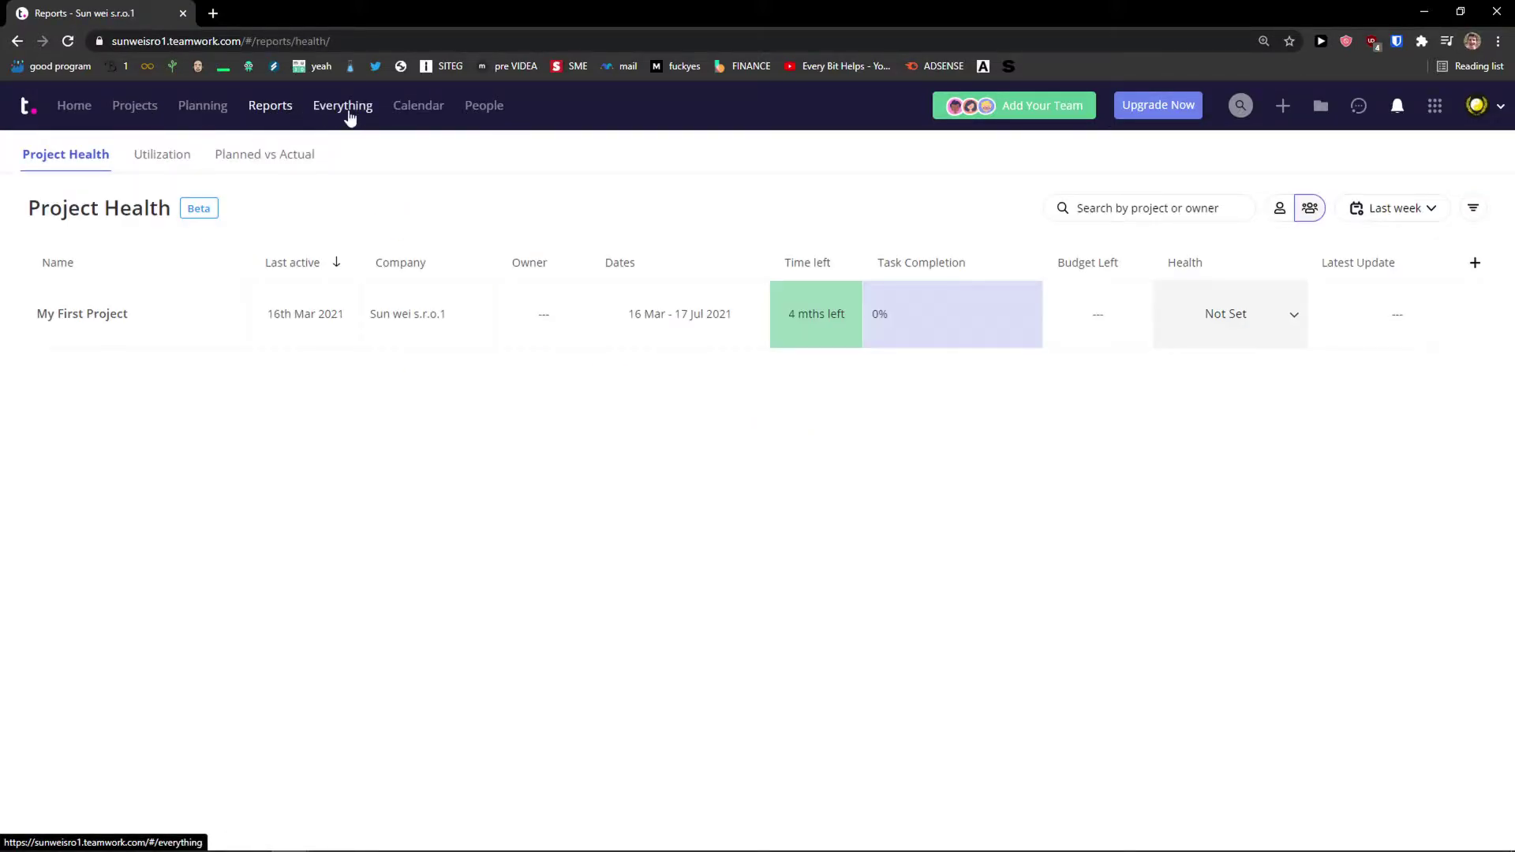
click(350, 117)
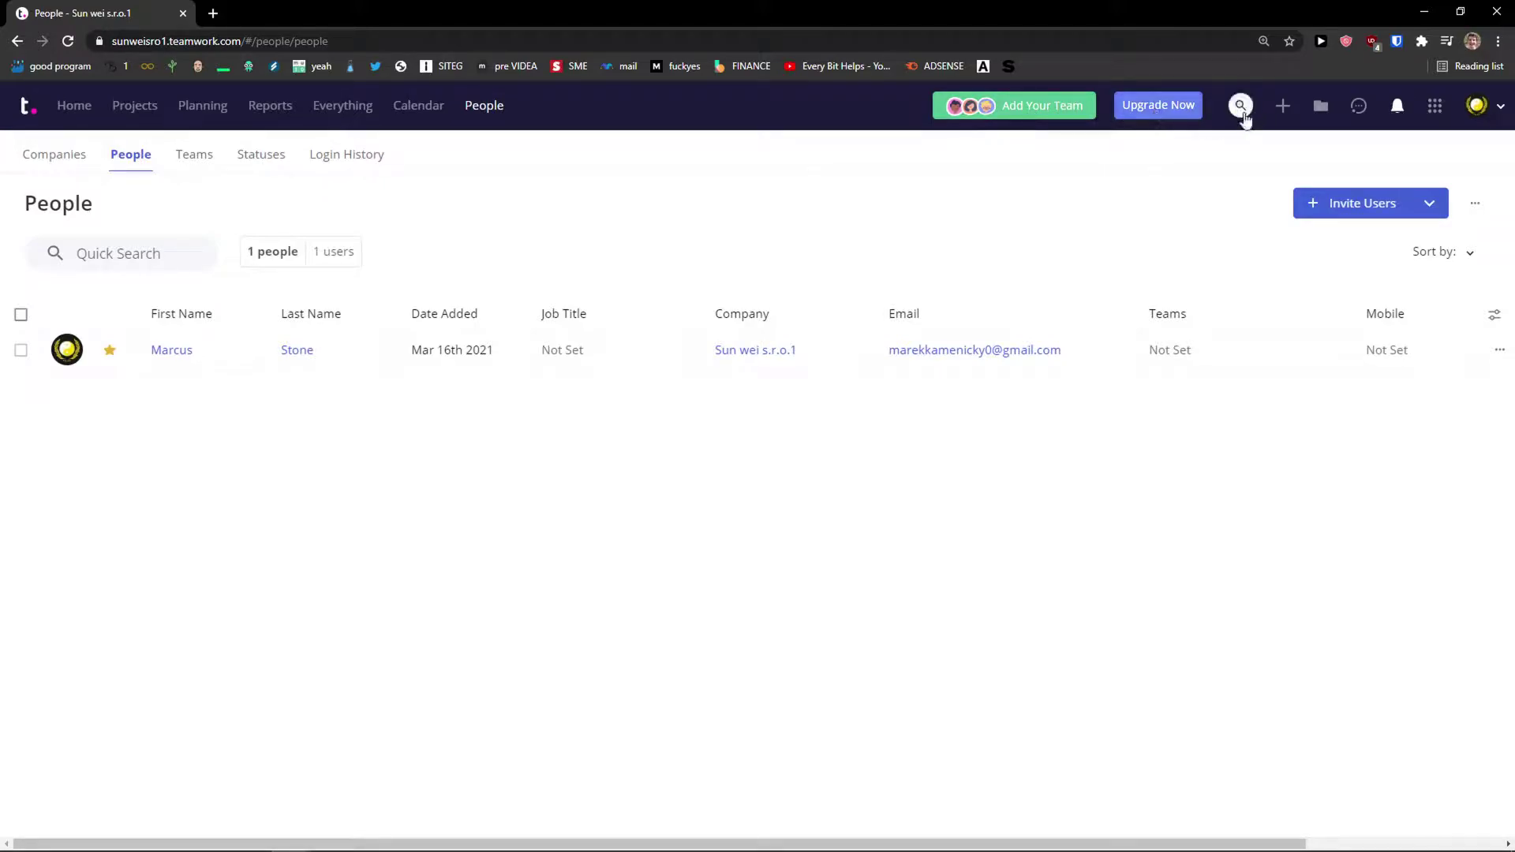
click(1284, 109)
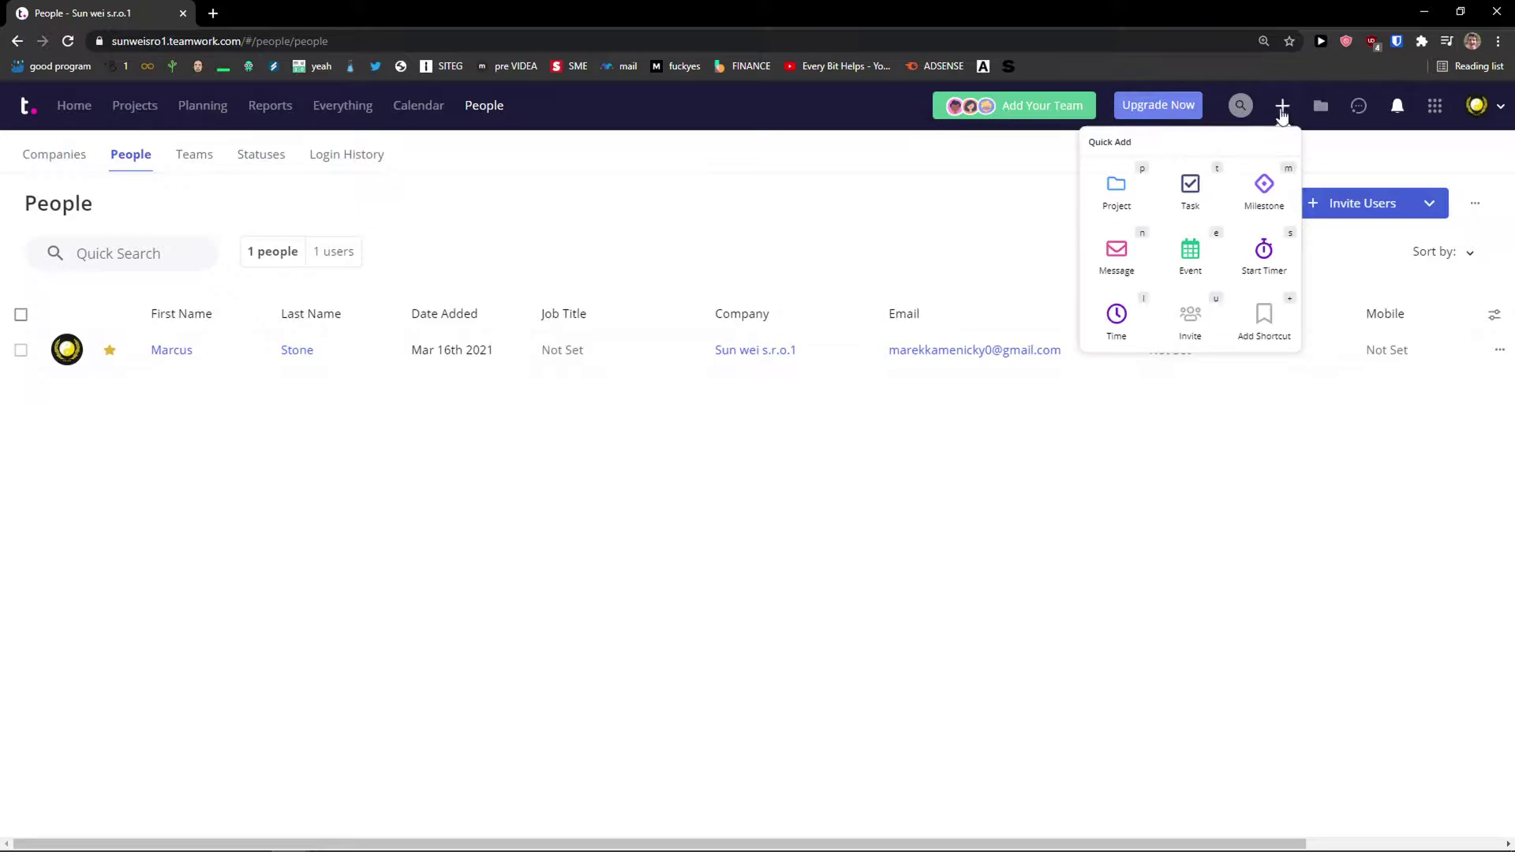
drag(1141, 136, 1090, 141)
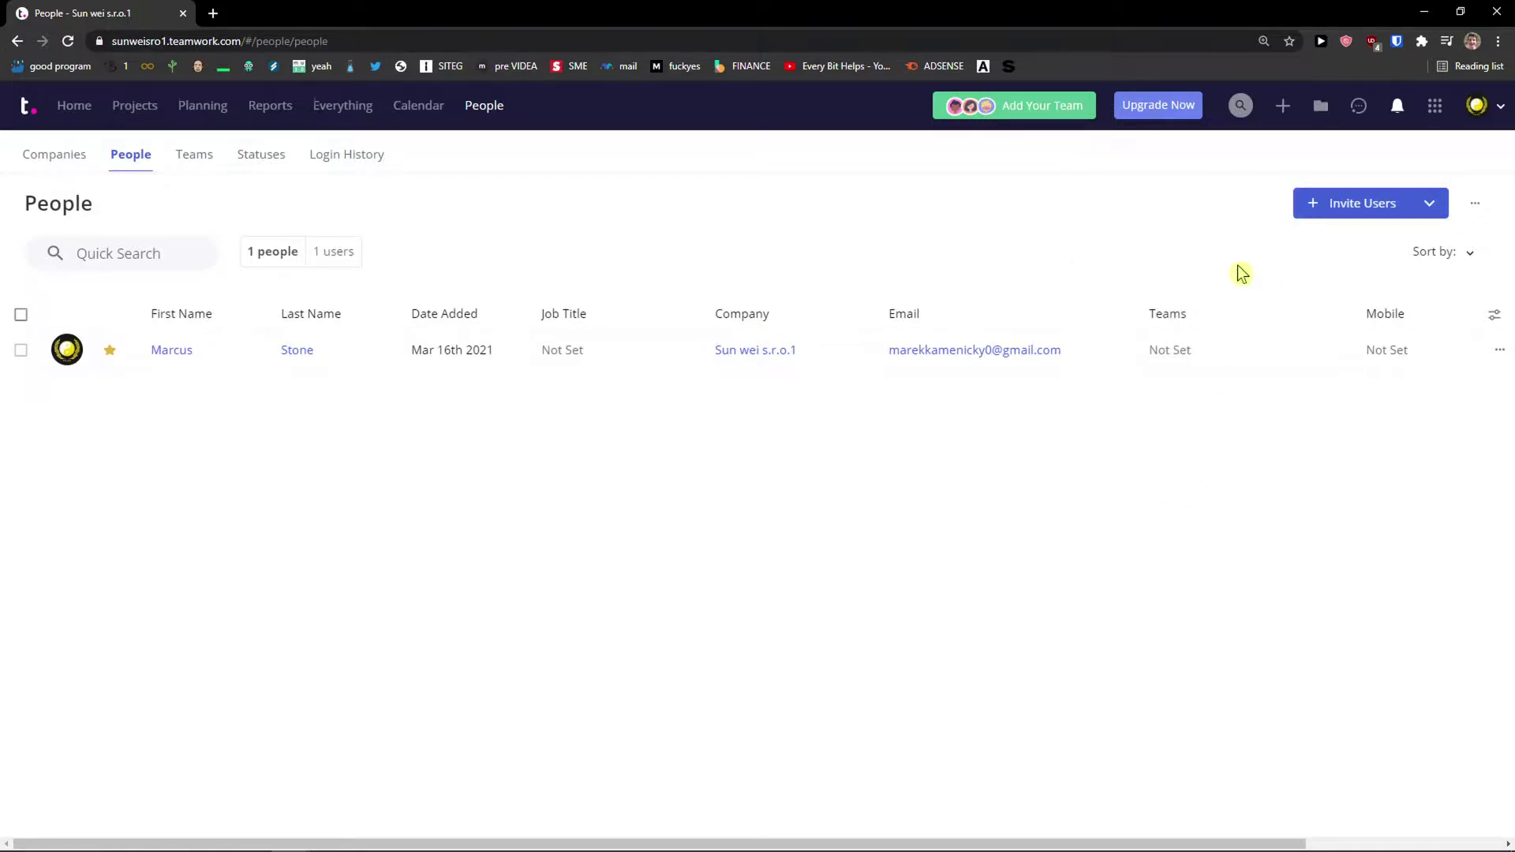
mouse_move(1283, 108)
click(1190, 183)
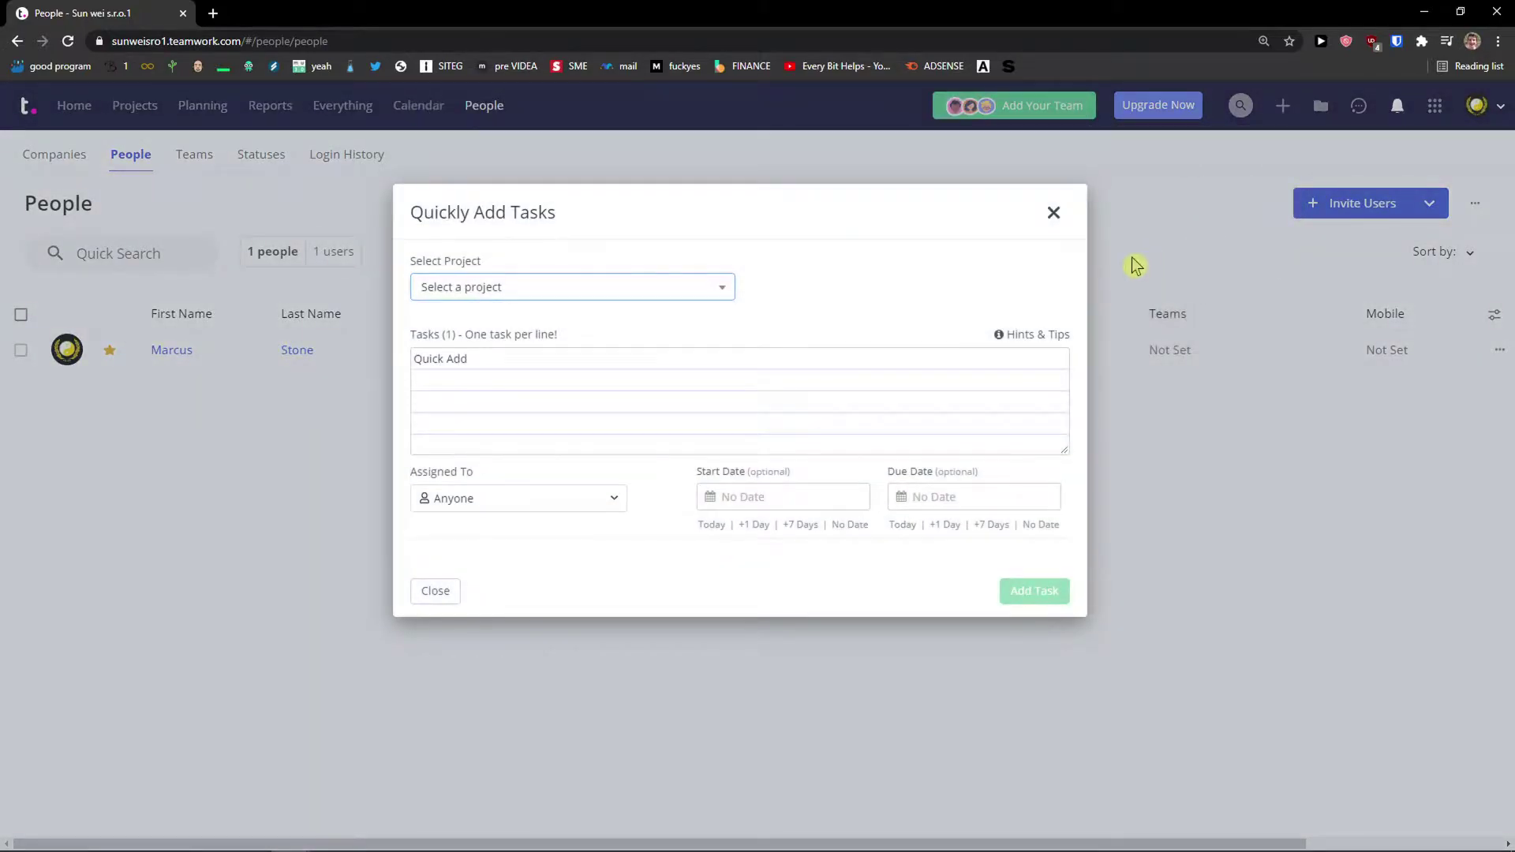
click(1054, 213)
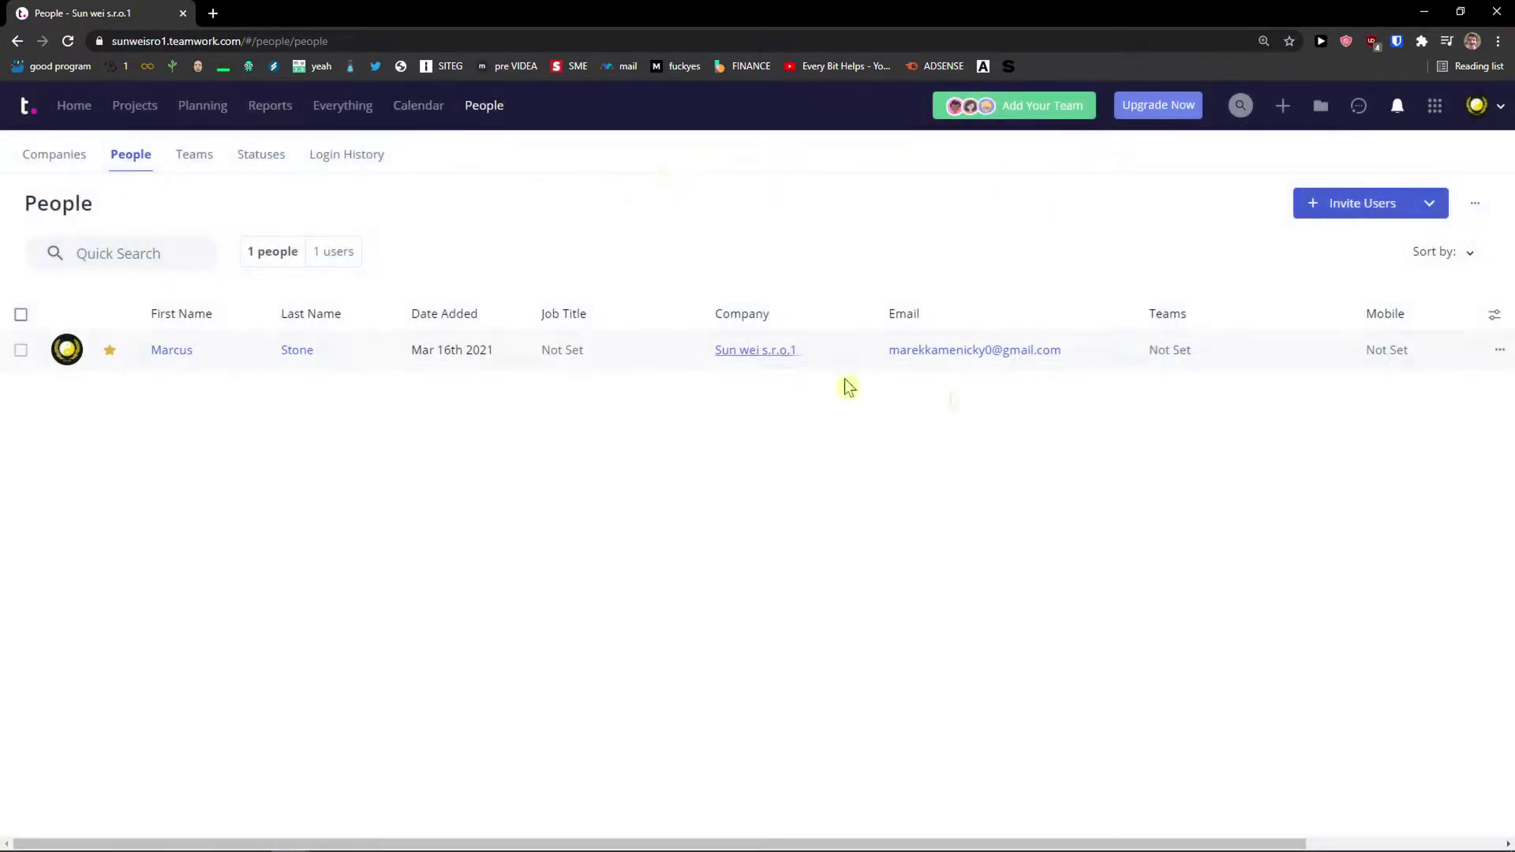
Open the team invite form and enter the new member's e-mail address.
click(1023, 119)
click(739, 438)
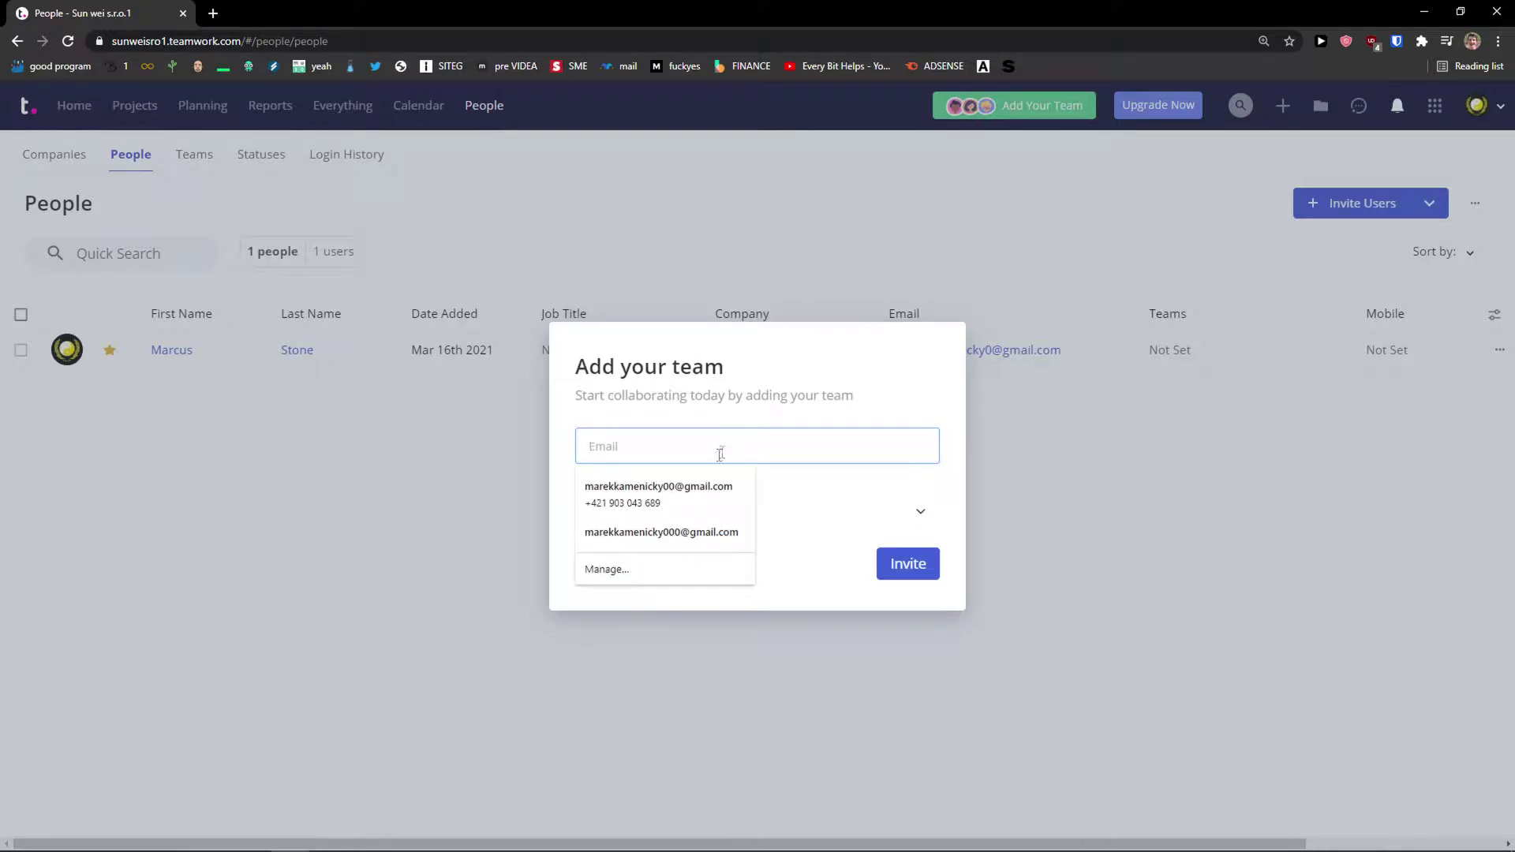
click(693, 486)
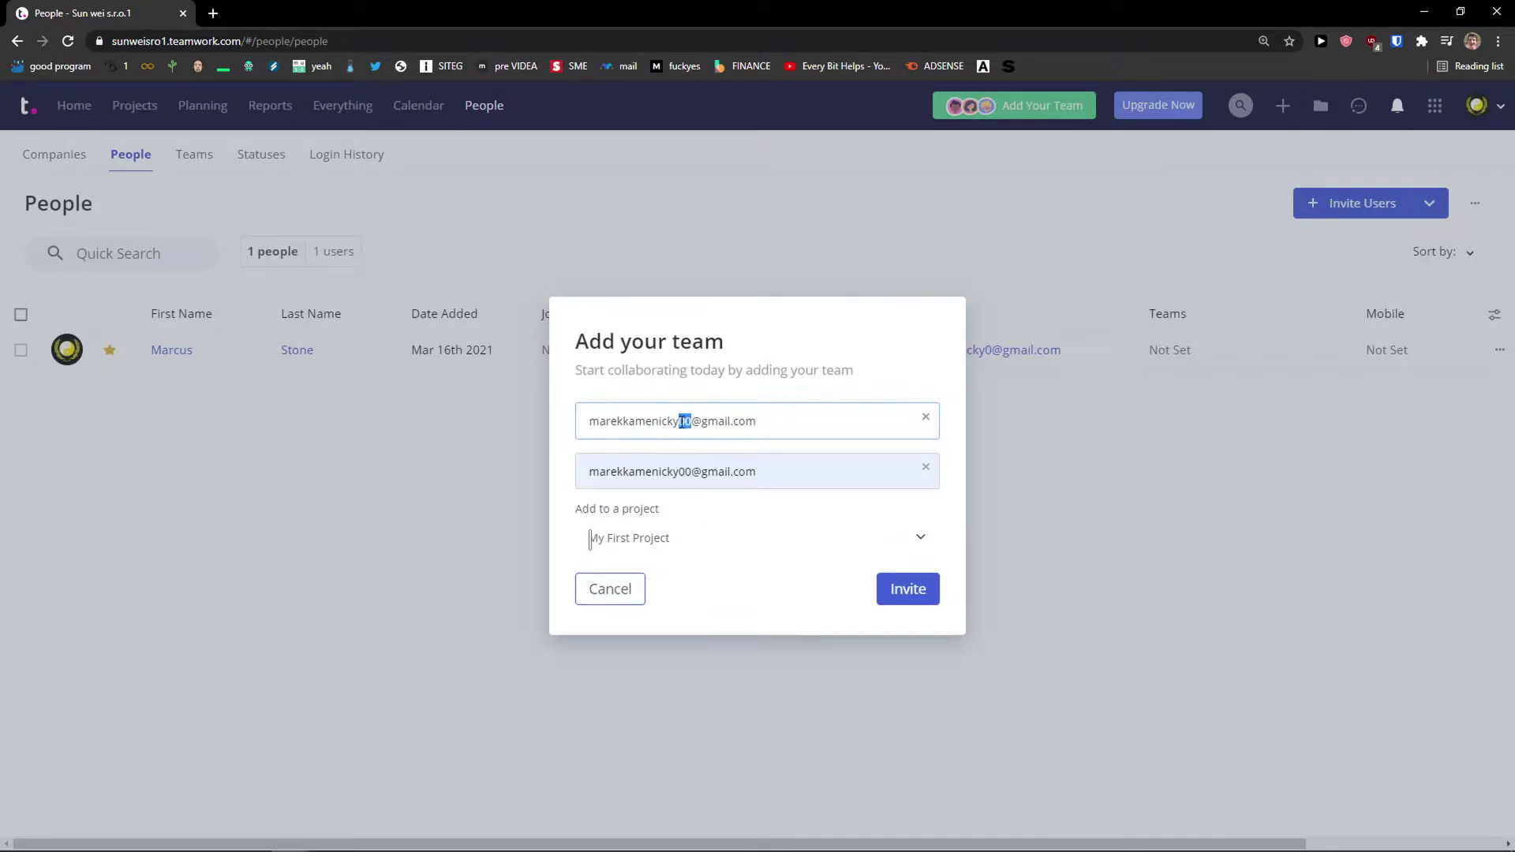
text(88)
click(670, 483)
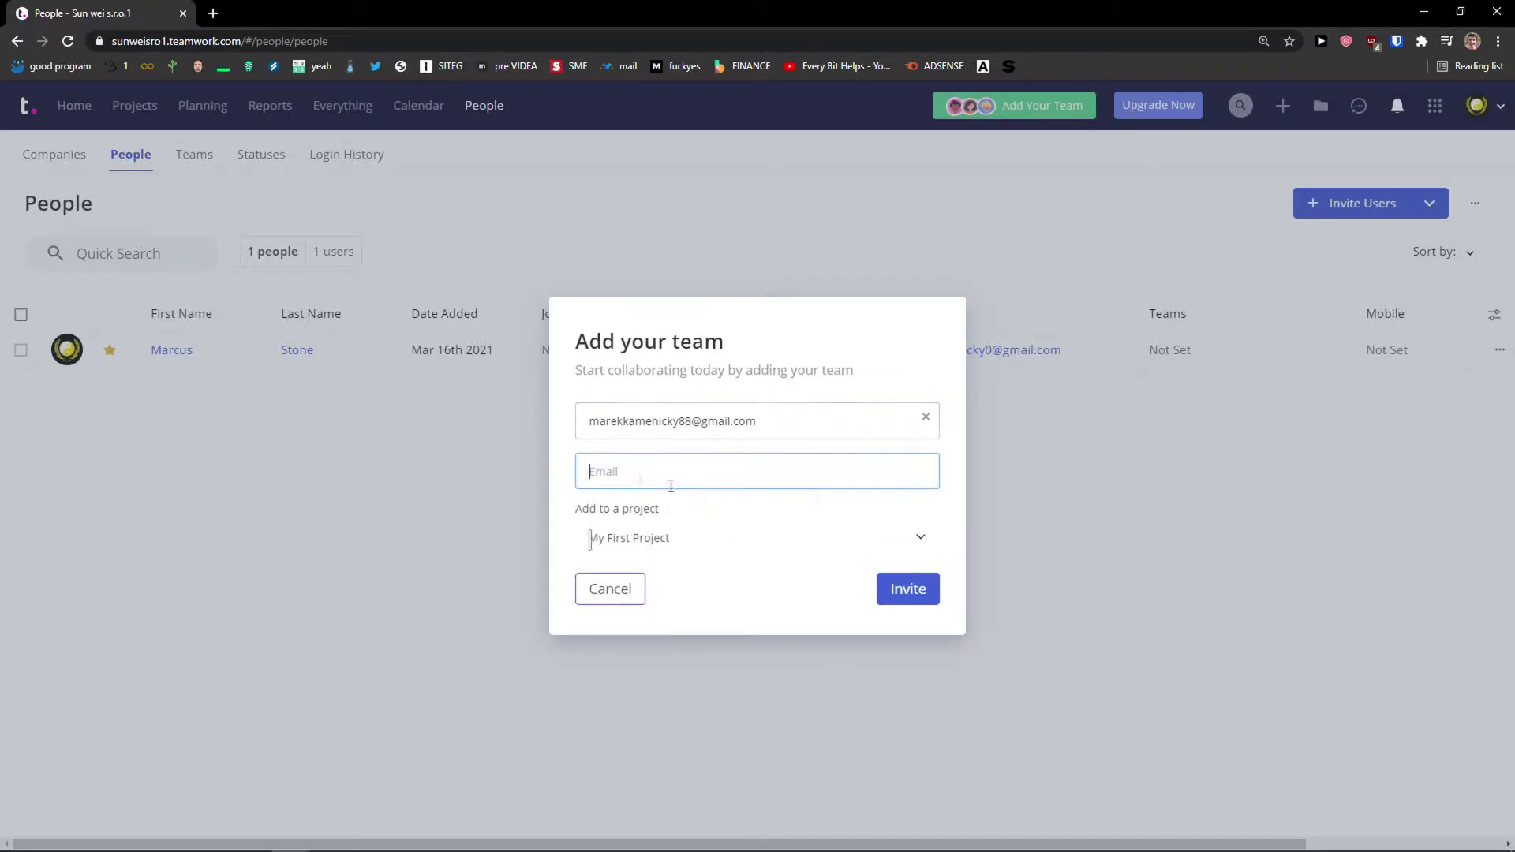
click(834, 509)
click(852, 505)
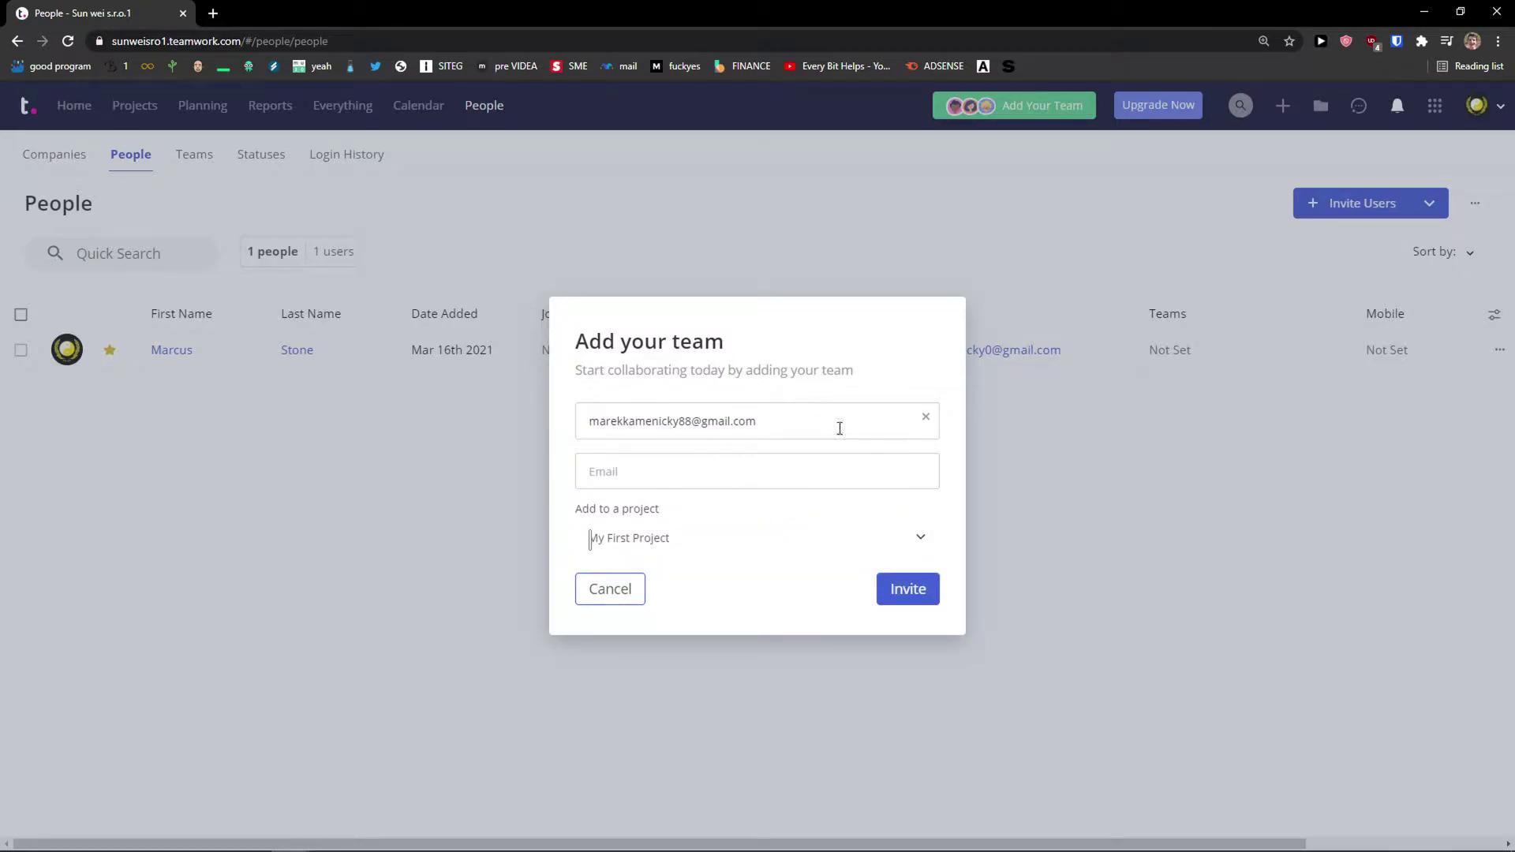
drag(840, 429, 490, 432)
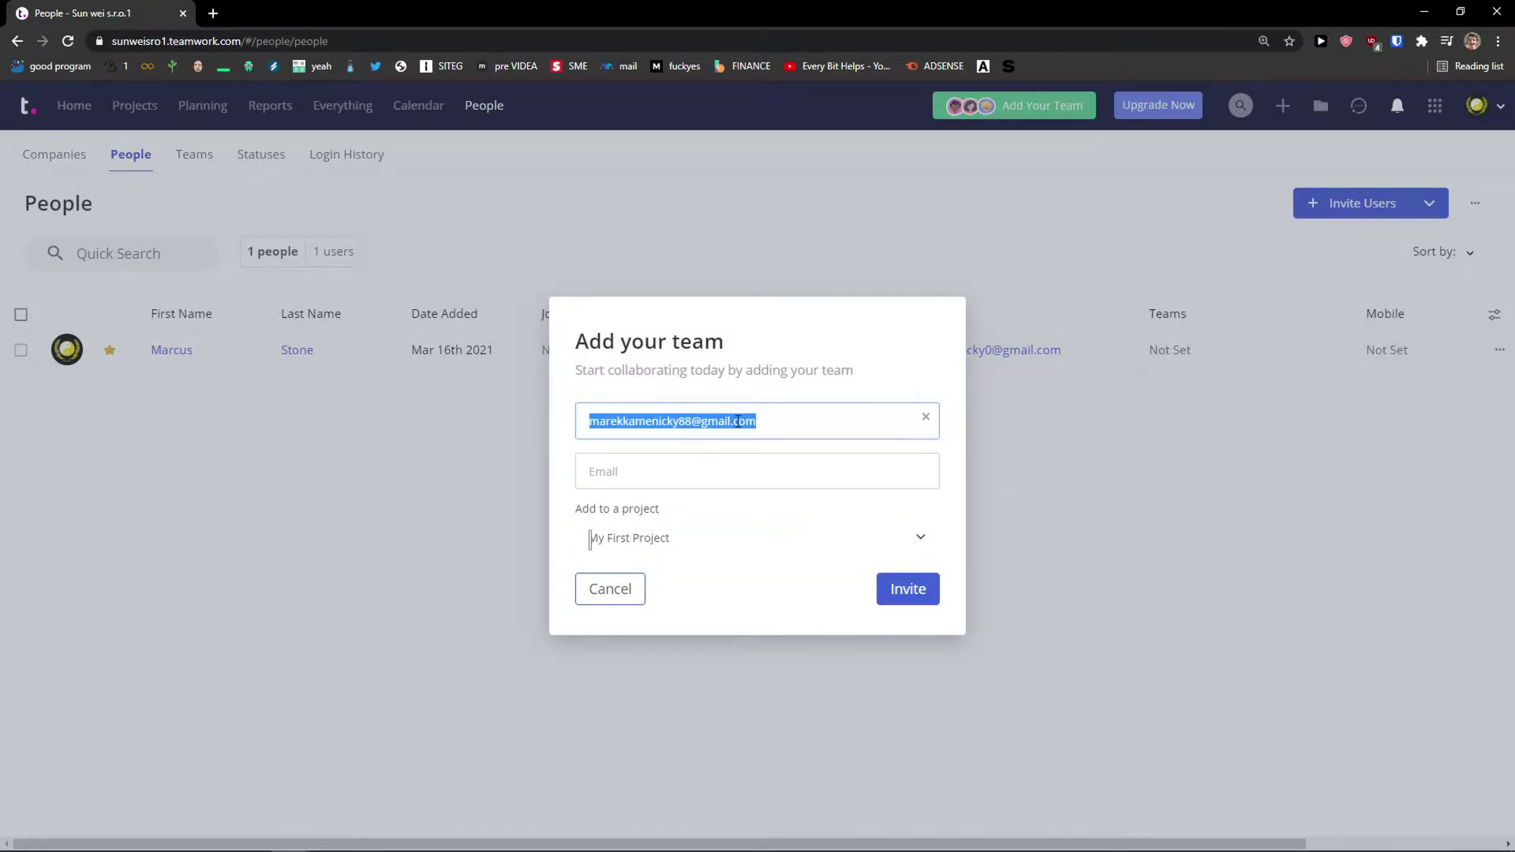
Add the invitee to My First Project and send the invitation.
click(687, 541)
click(648, 576)
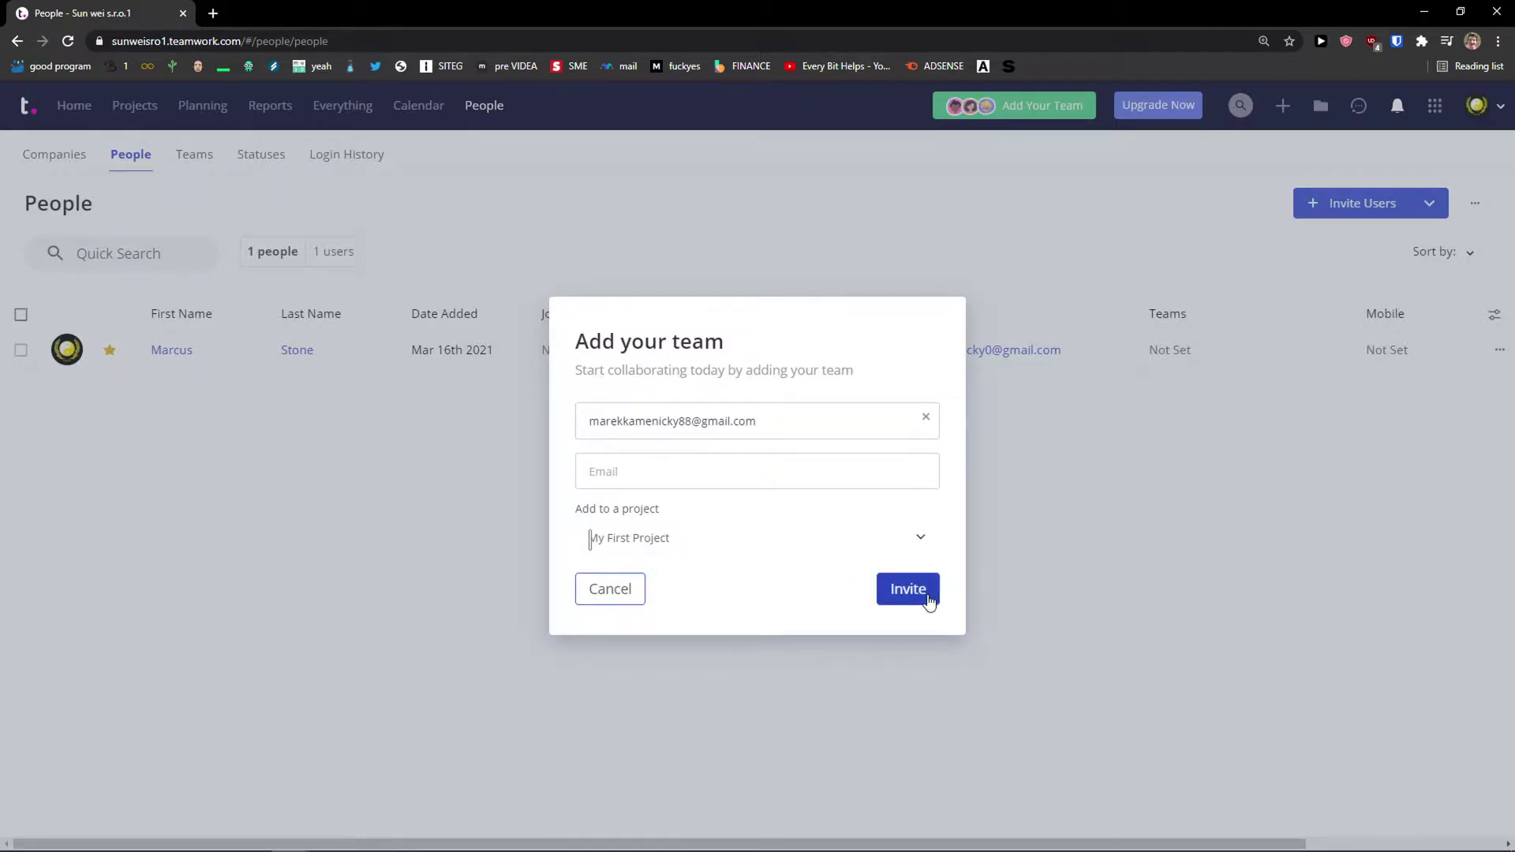
click(925, 594)
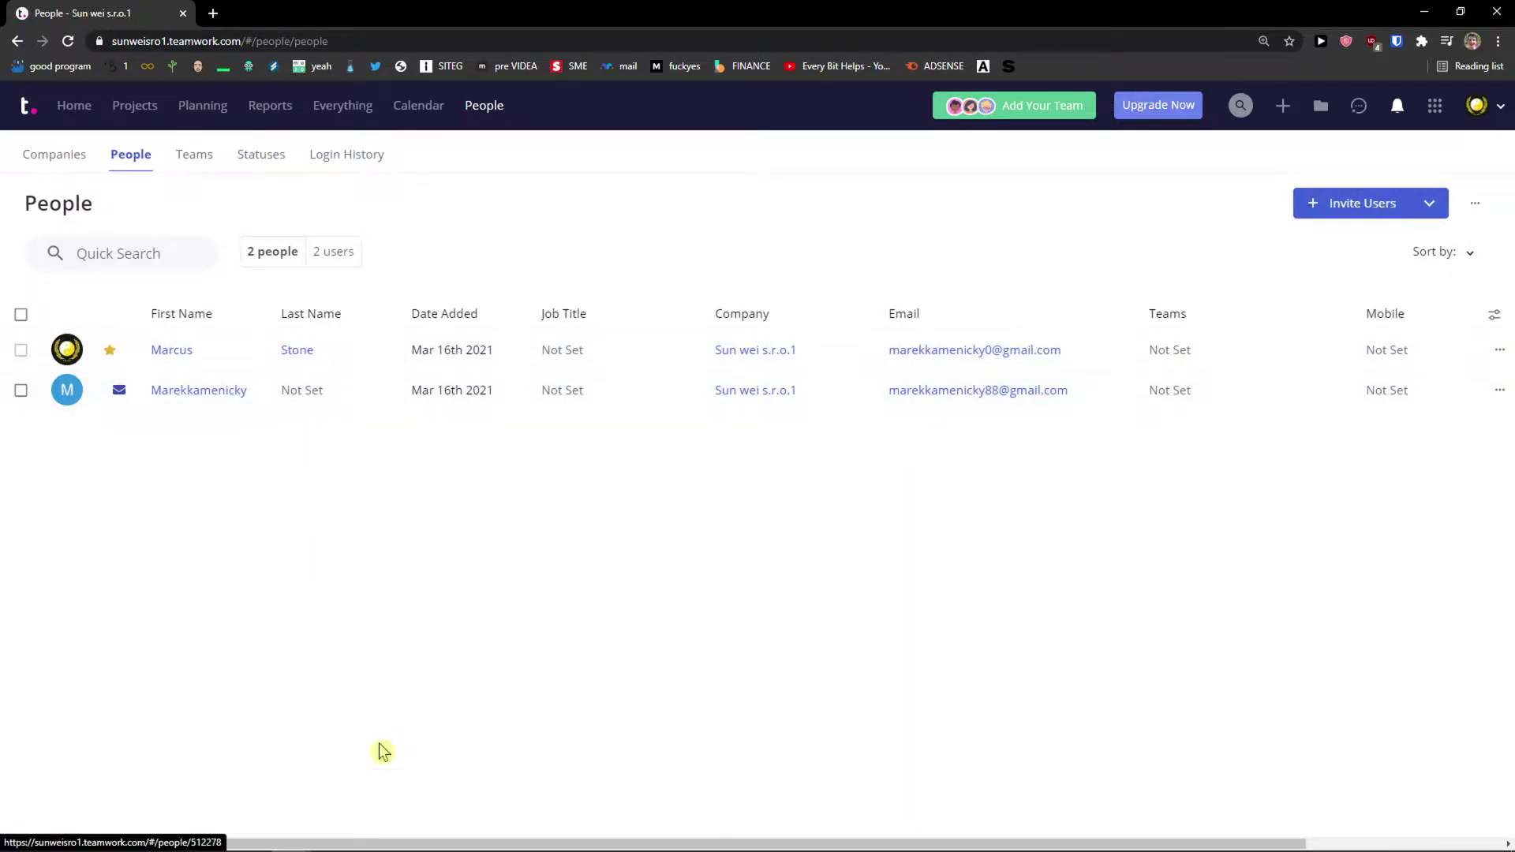
drag(595, 834, 348, 564)
Return to Home, then go back to the Active Projects list.
click(73, 105)
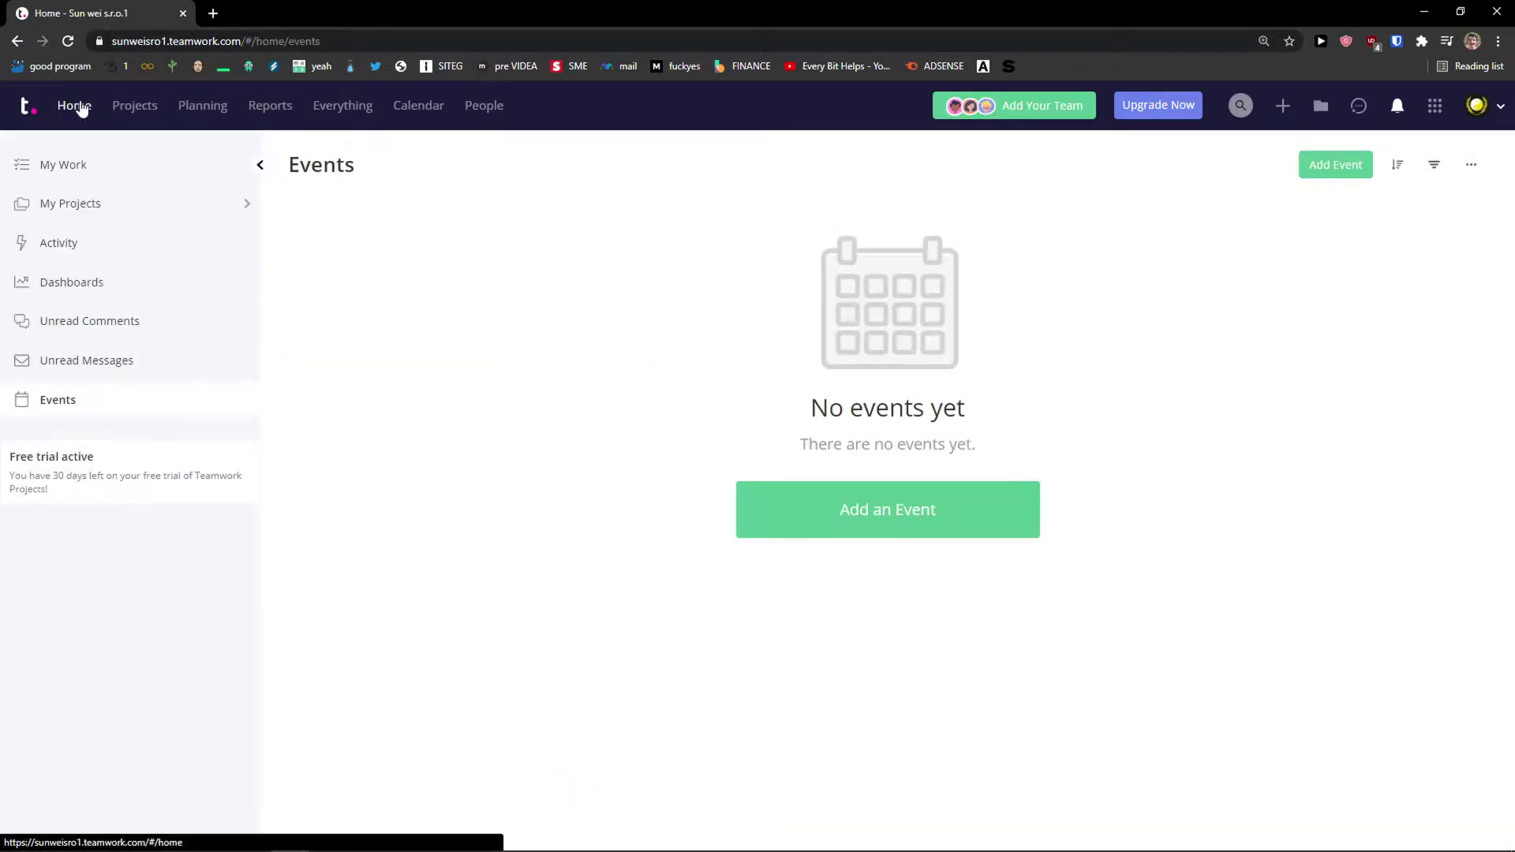
click(135, 110)
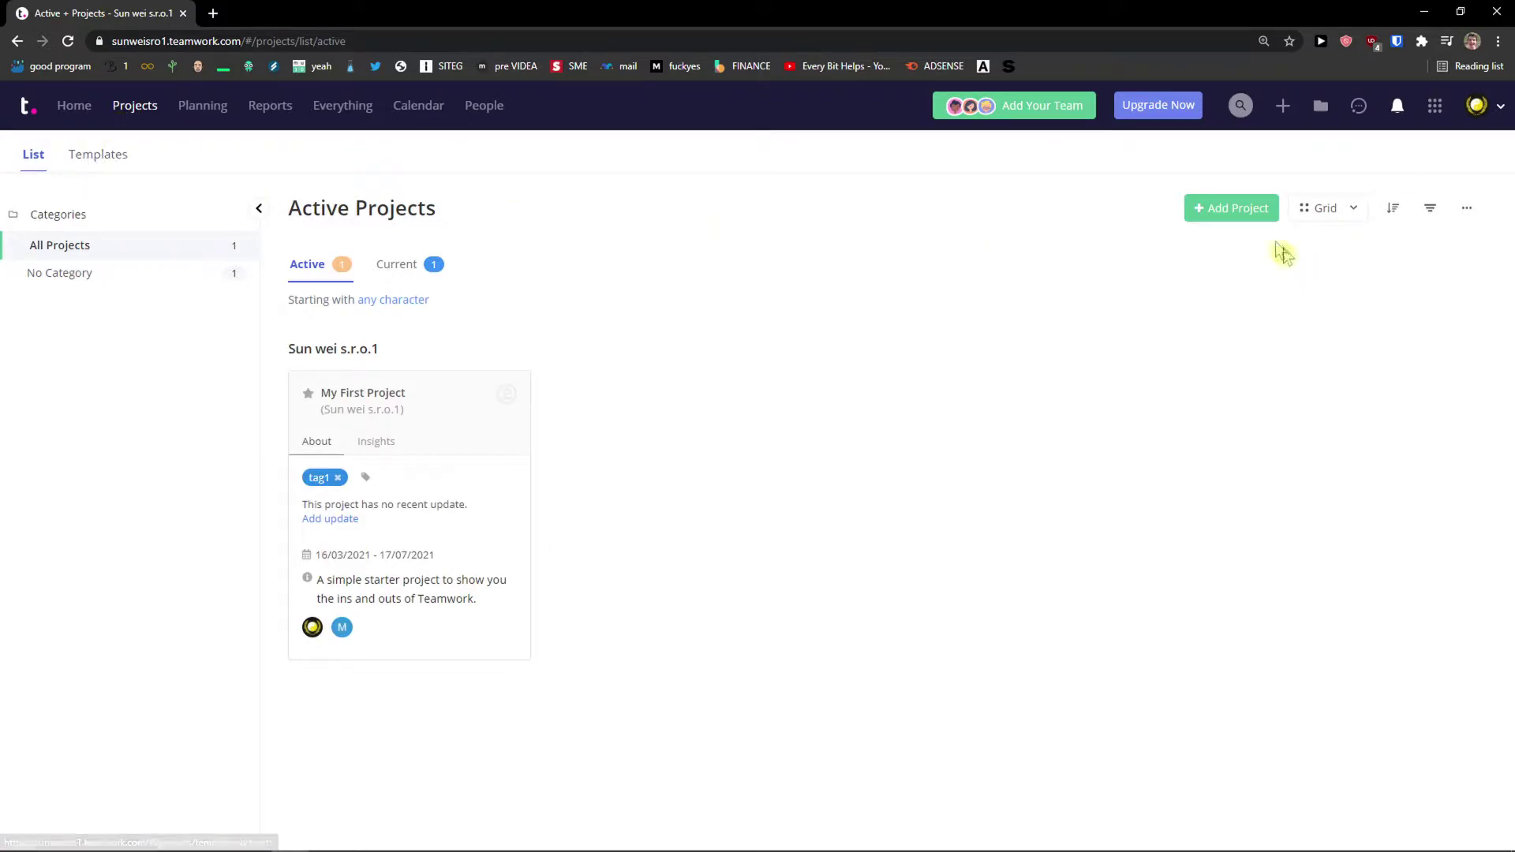
Create a new project named Youtube Channel.
click(1219, 210)
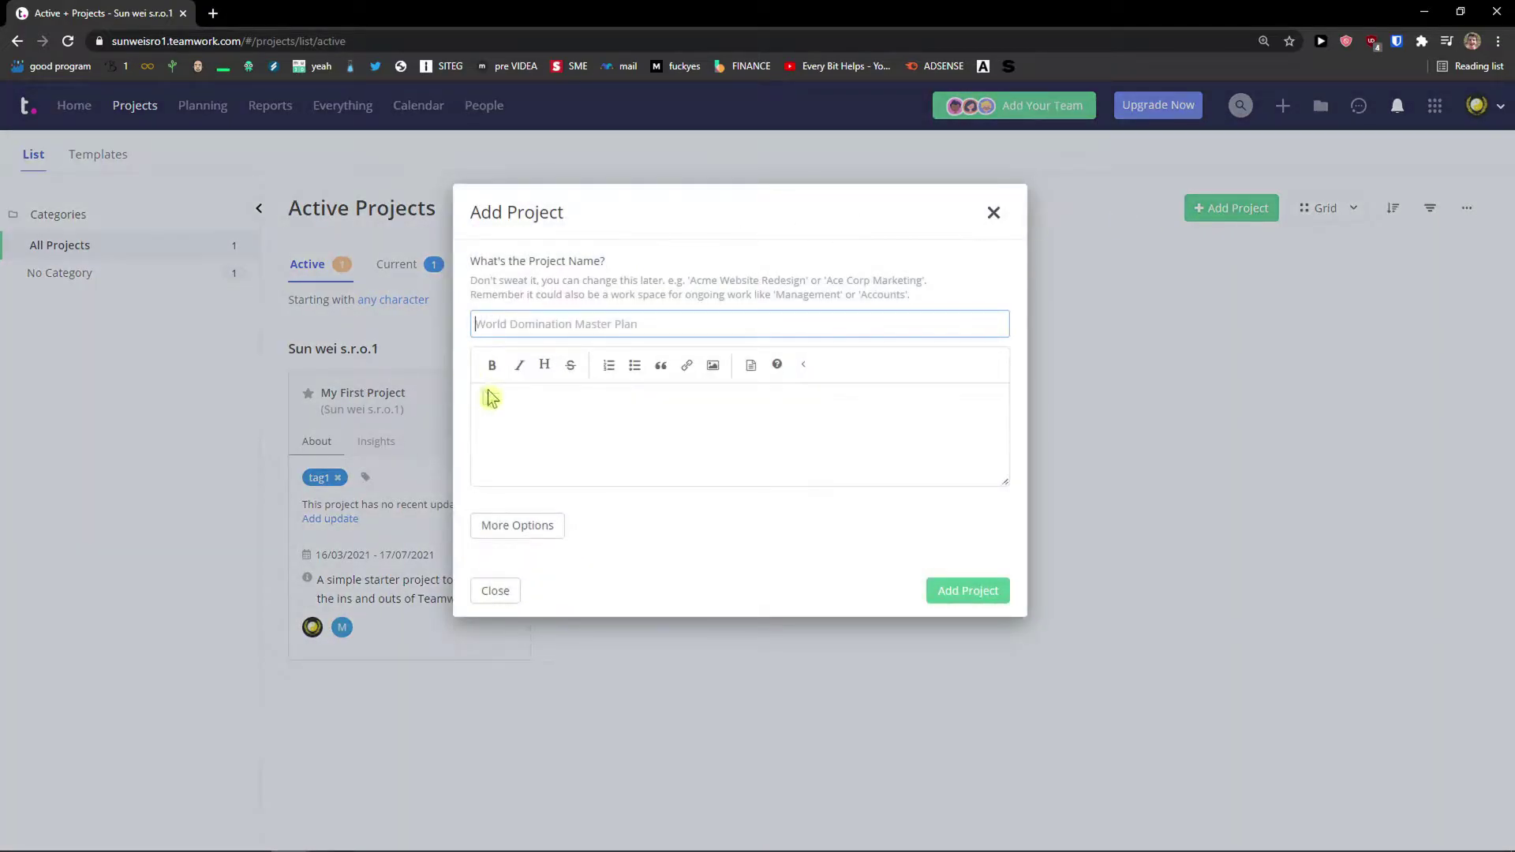
click(531, 234)
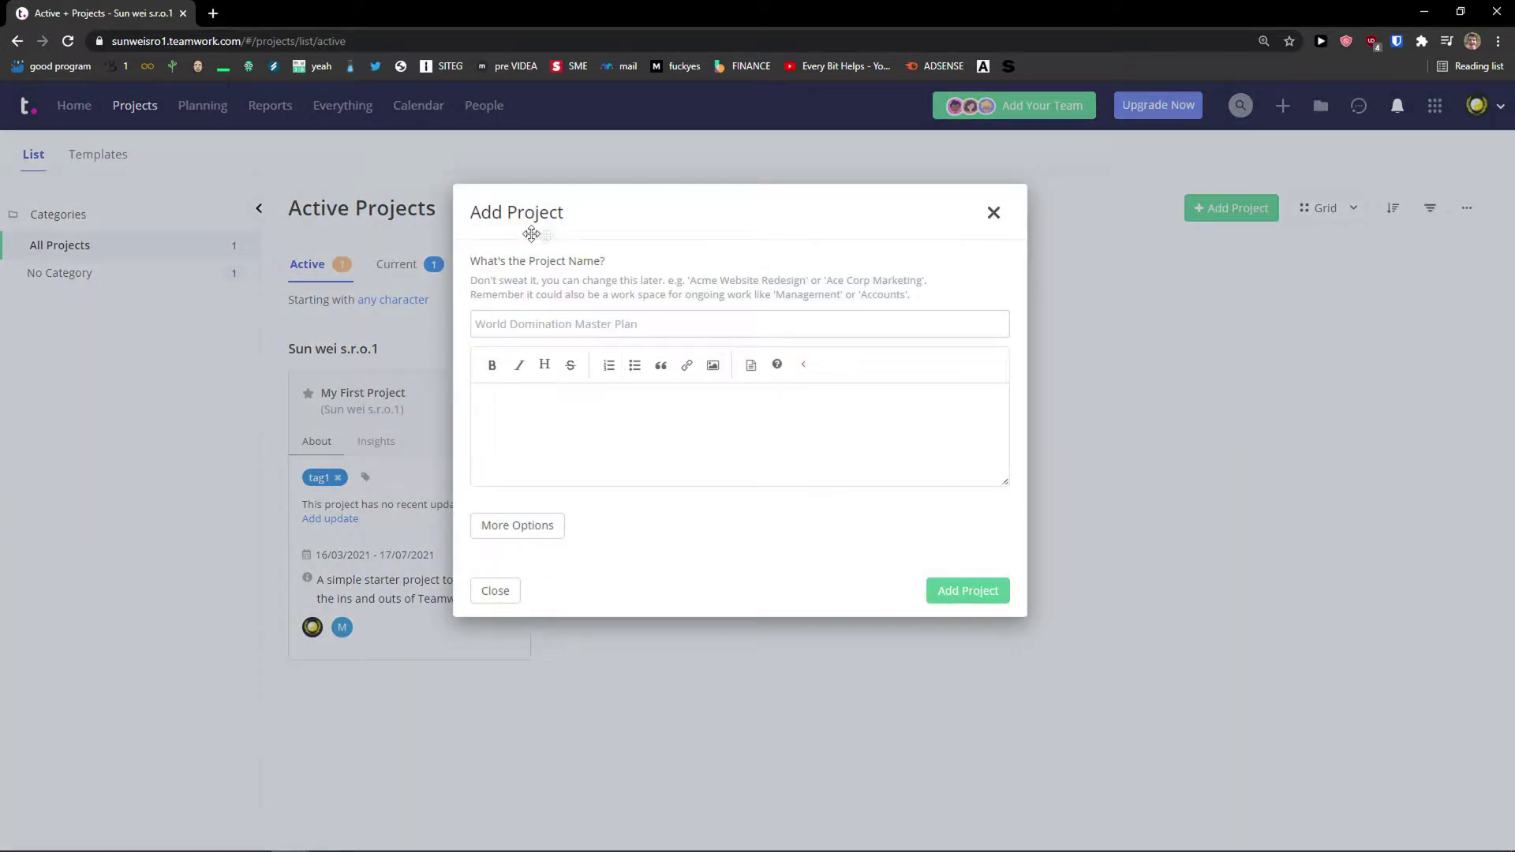
click(547, 333)
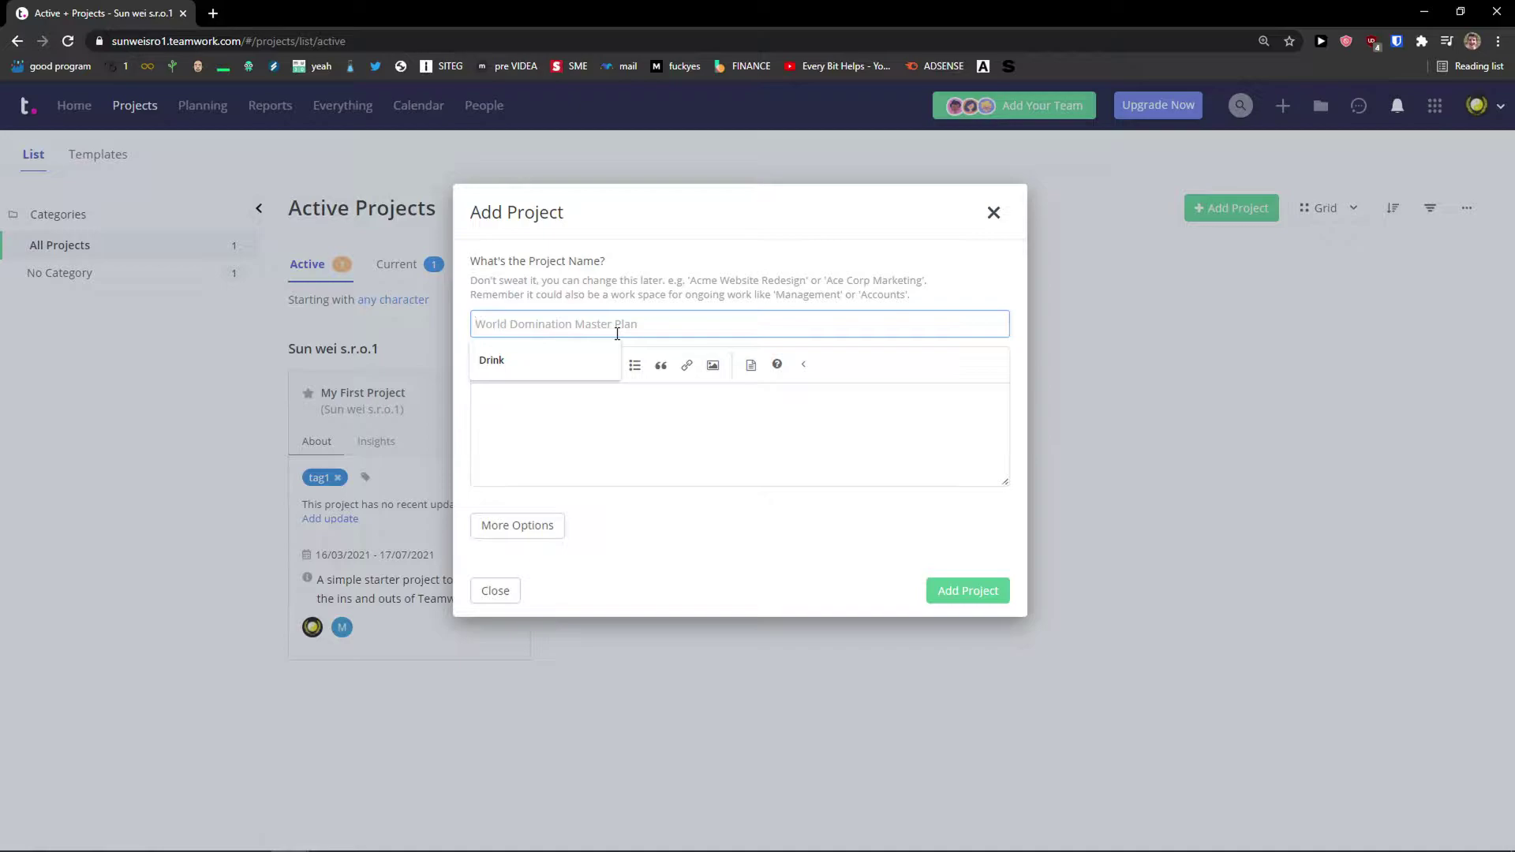
text(Ypi)
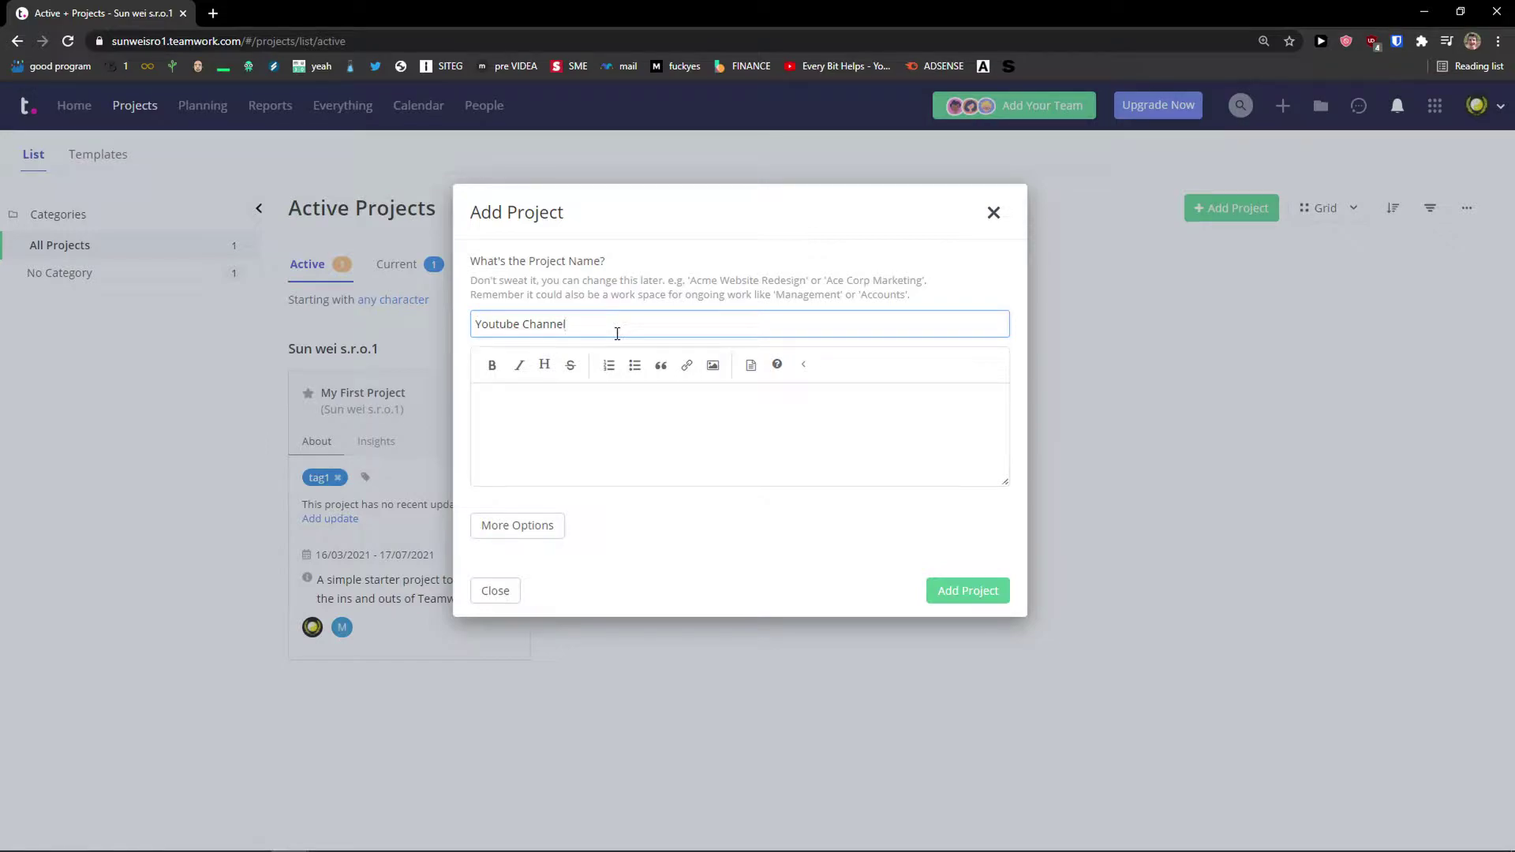
click(701, 454)
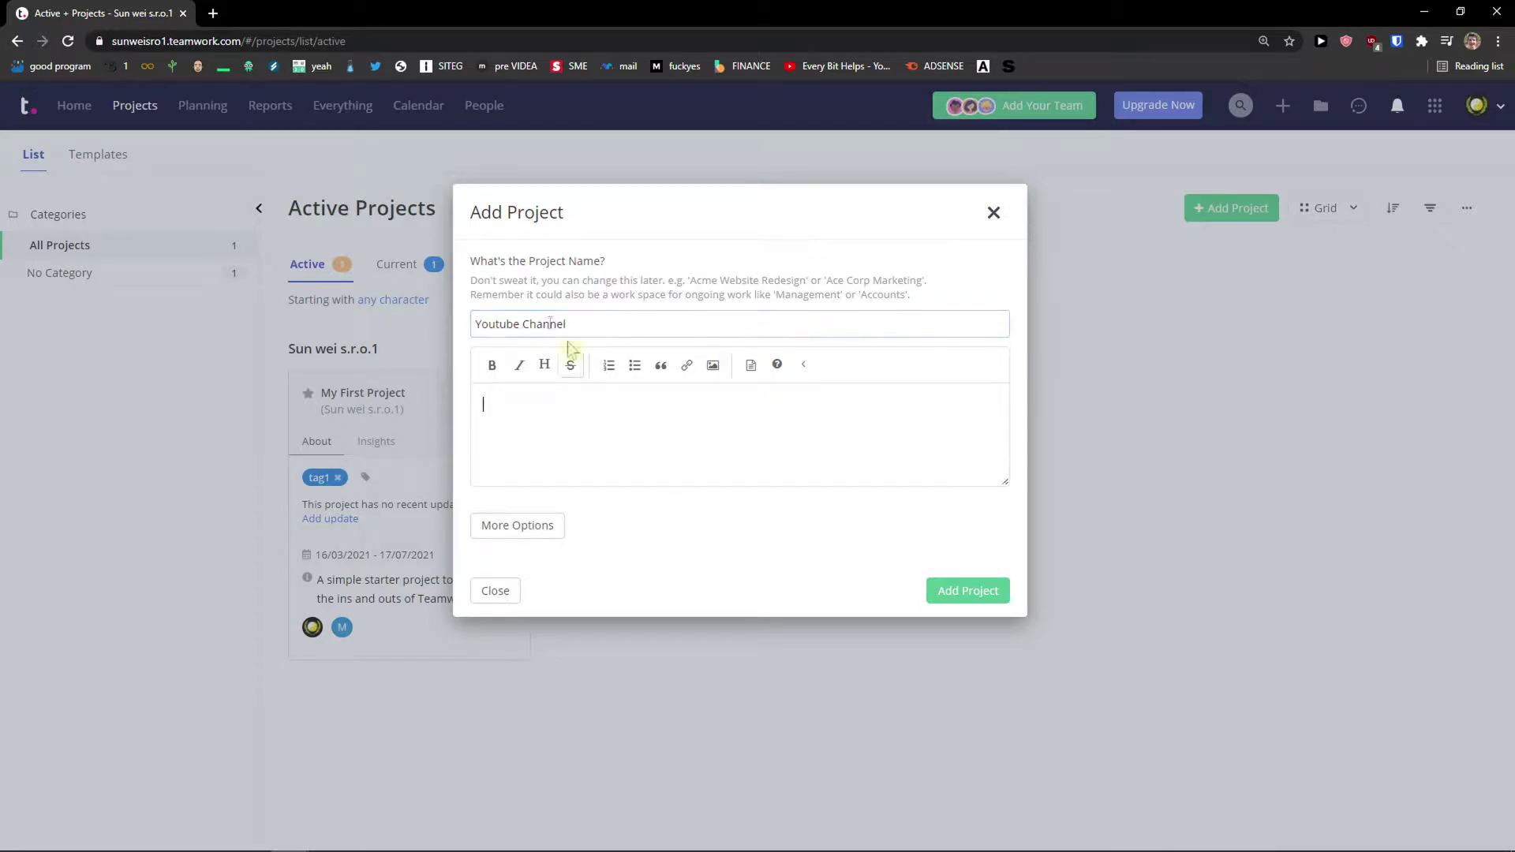
click(967, 591)
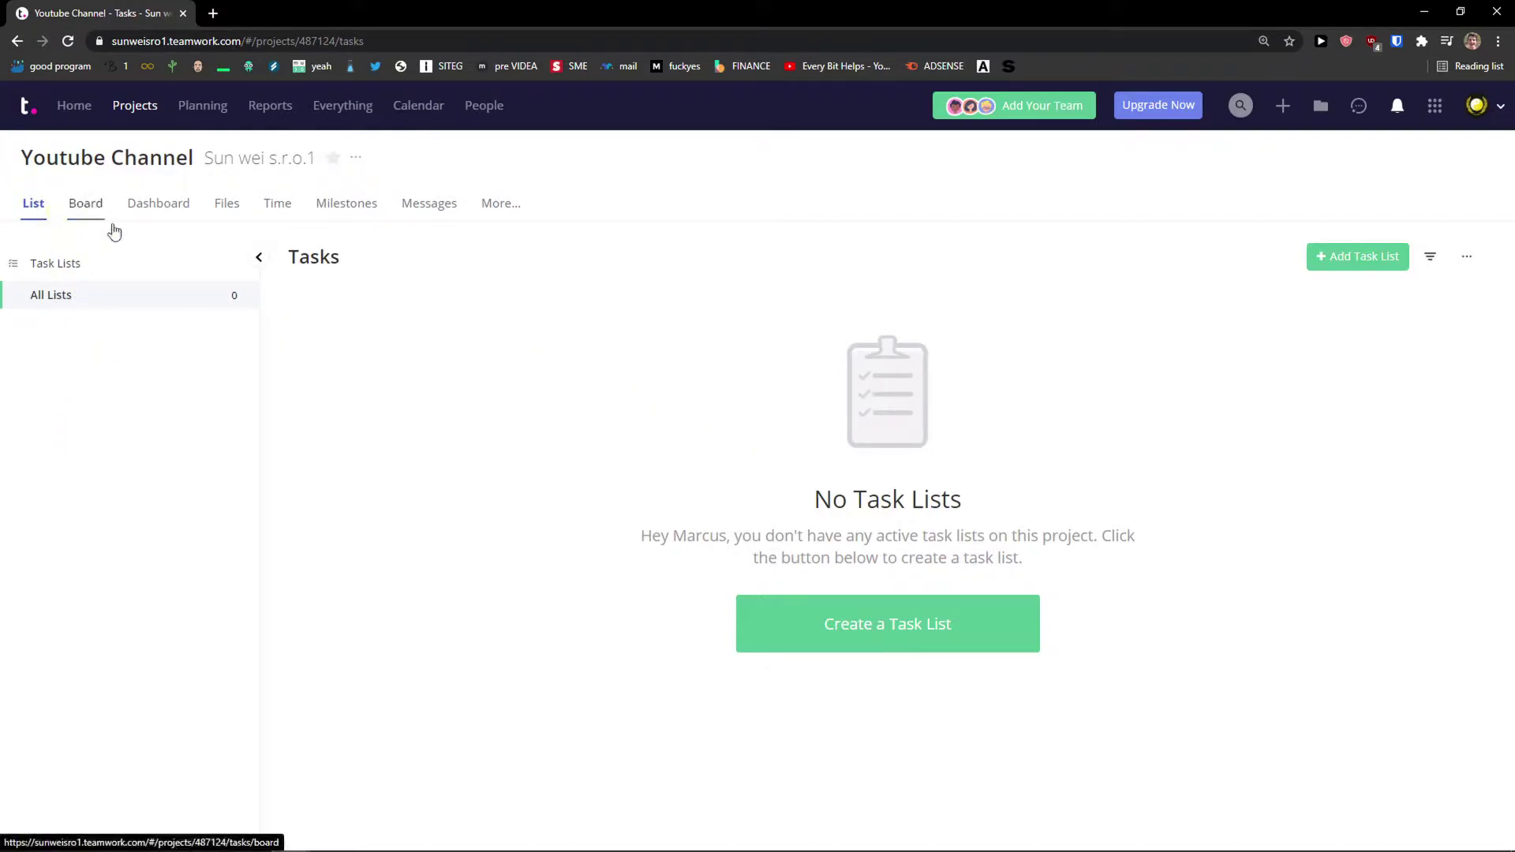
Start a new task list, zoom the page to 125%, and enter the name Youtube March.
click(906, 628)
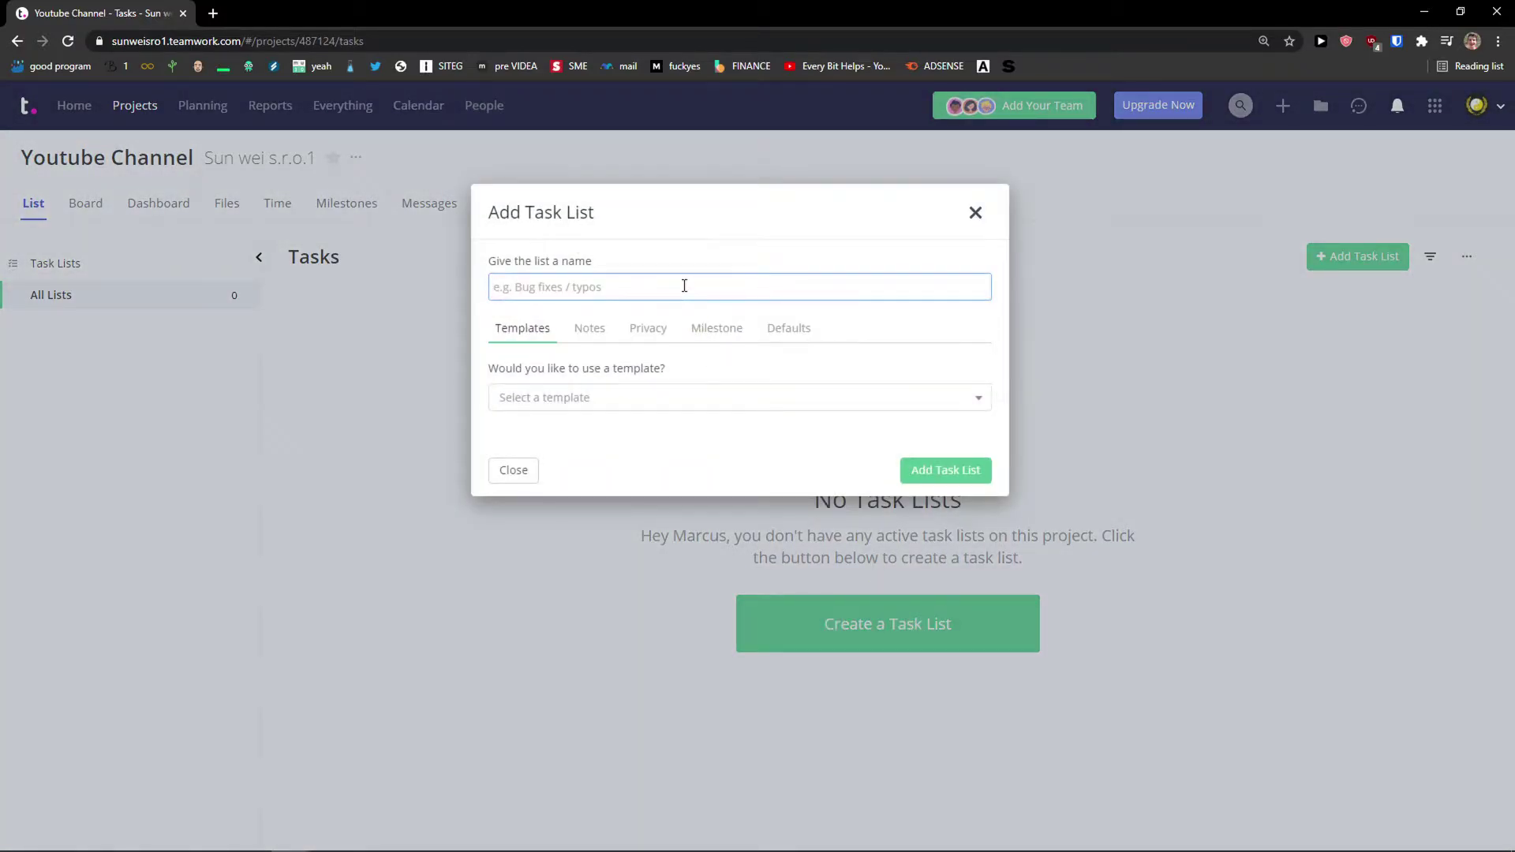
key(ctrl+plus)
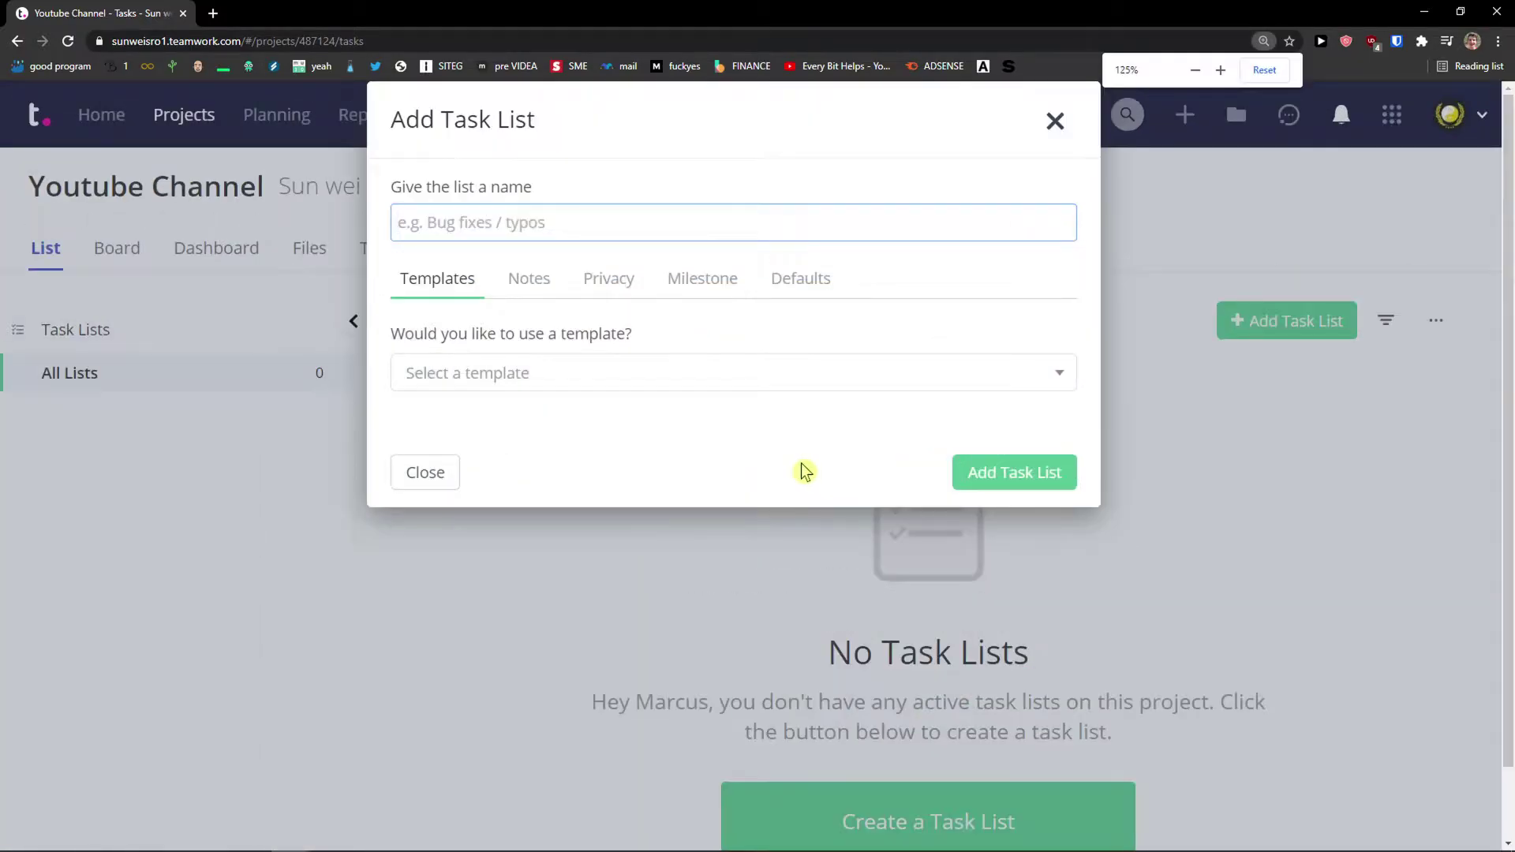
text(Youtube Wee)
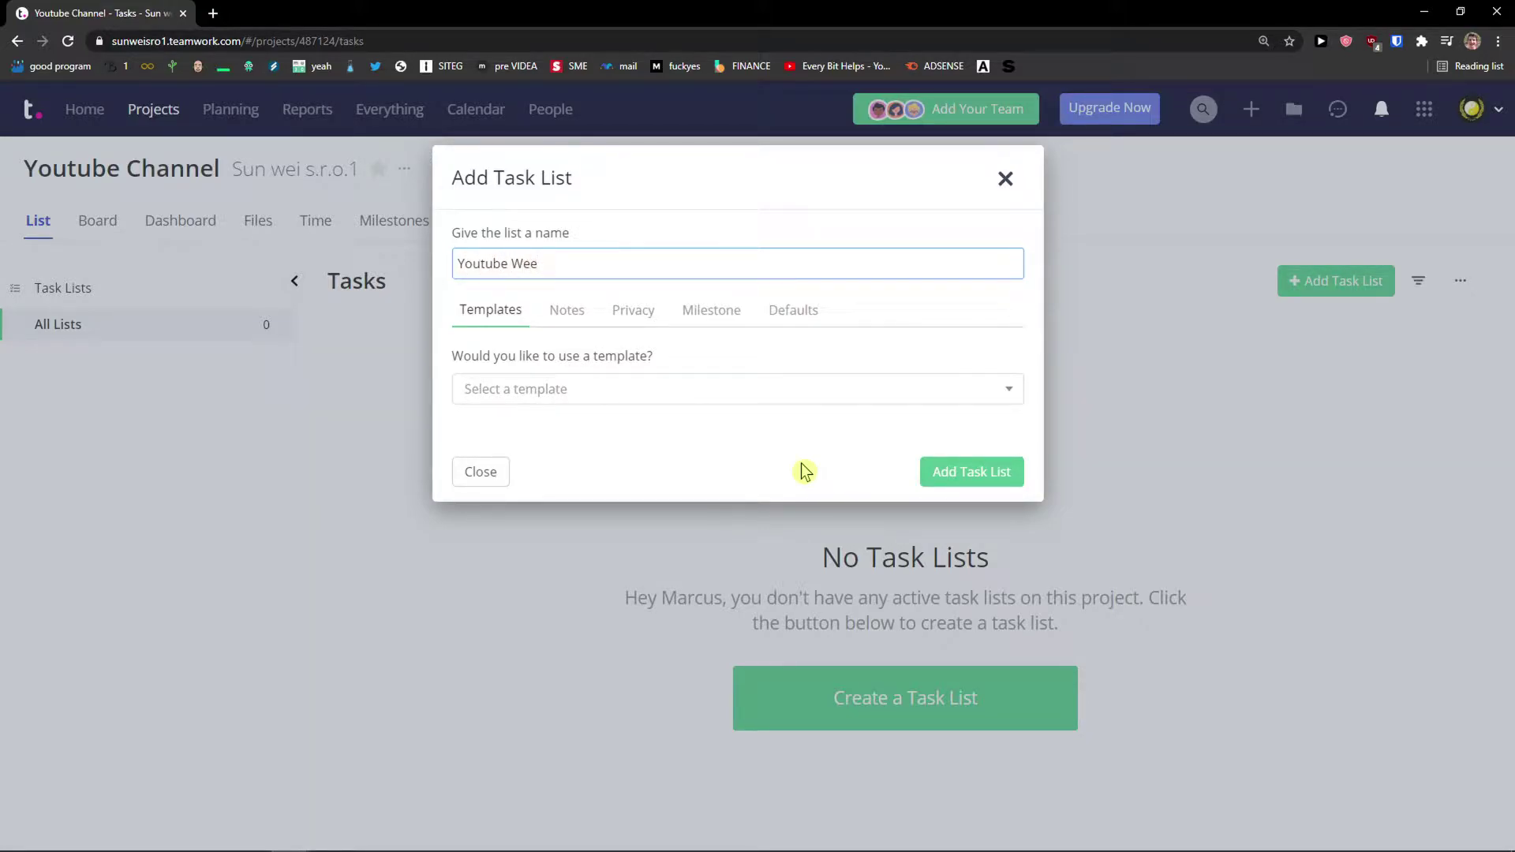
key(BackSpace)
key(BackSpace)
key(BackSpace)
key(BackSpace)
key(BackSpace)
key(BackSpace)
key(BackSpace)
Review the Template, Notes, Privacy, Milestone and Defaults tabs unchanged, then add the list.
click(489, 382)
click(577, 312)
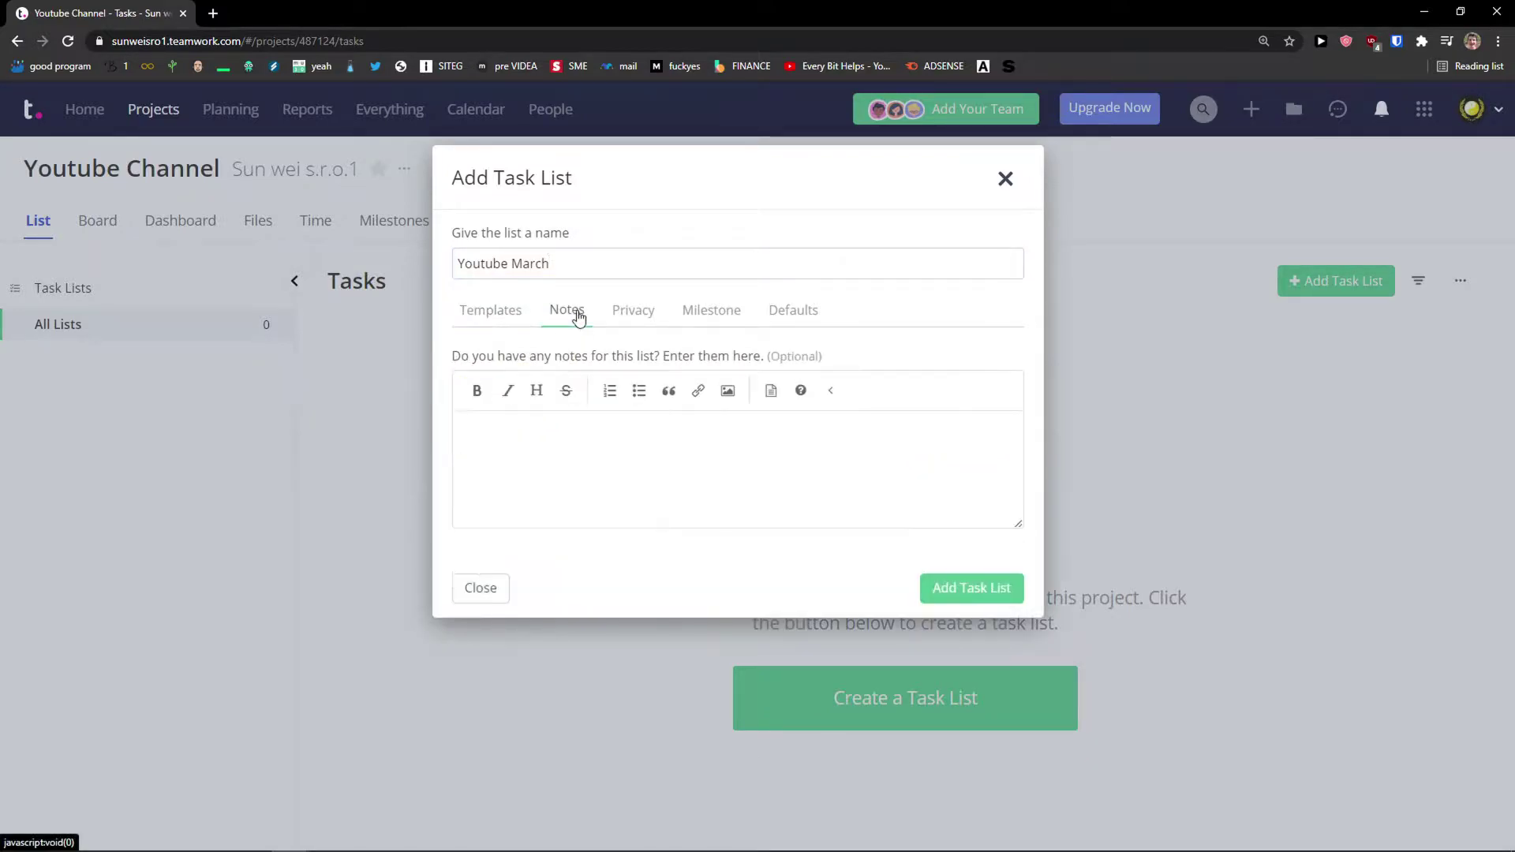
click(628, 319)
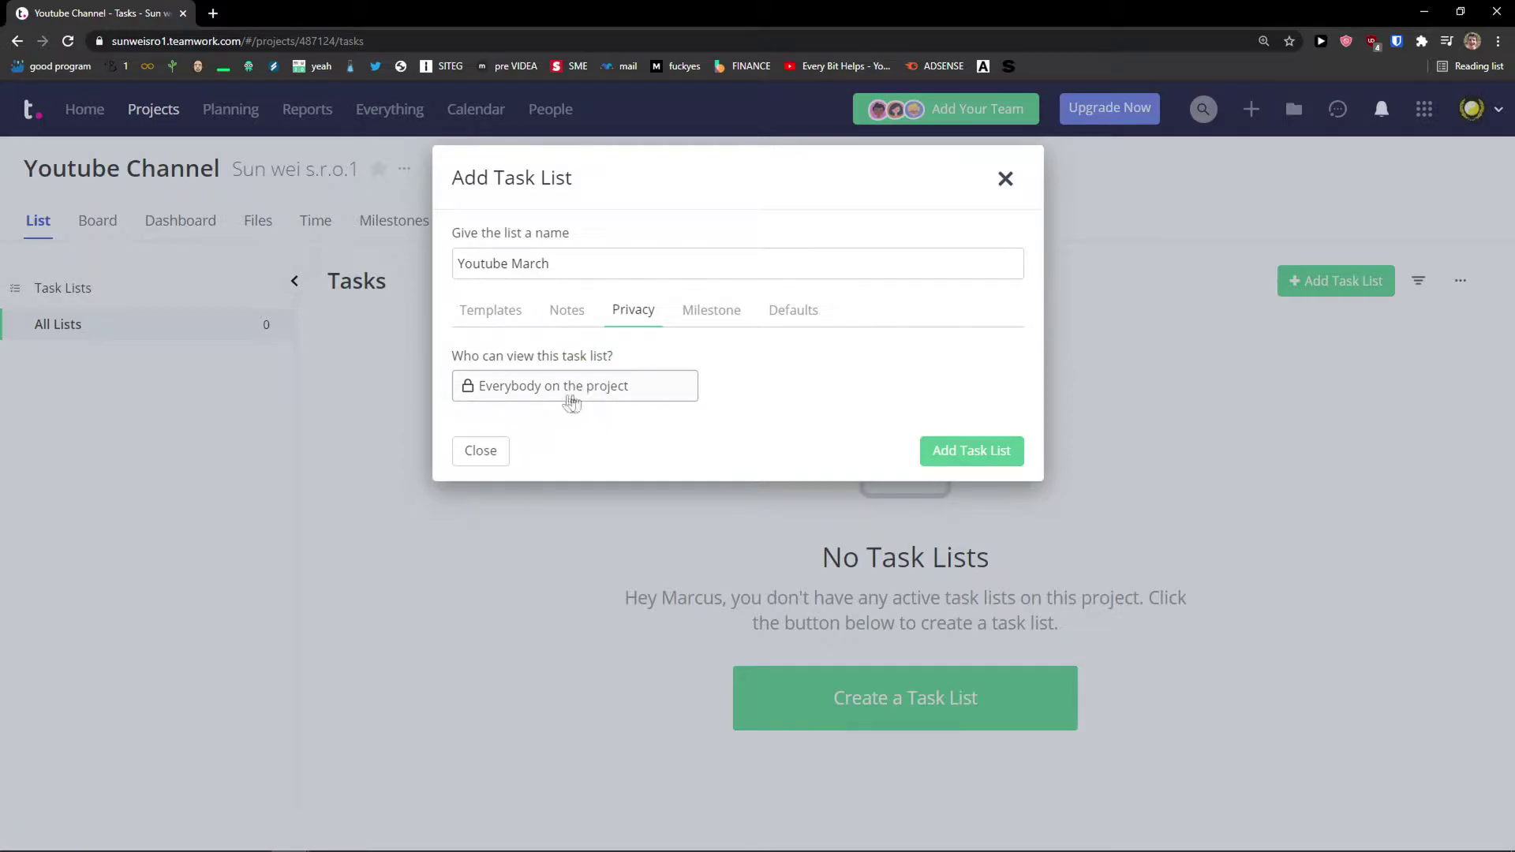
click(600, 393)
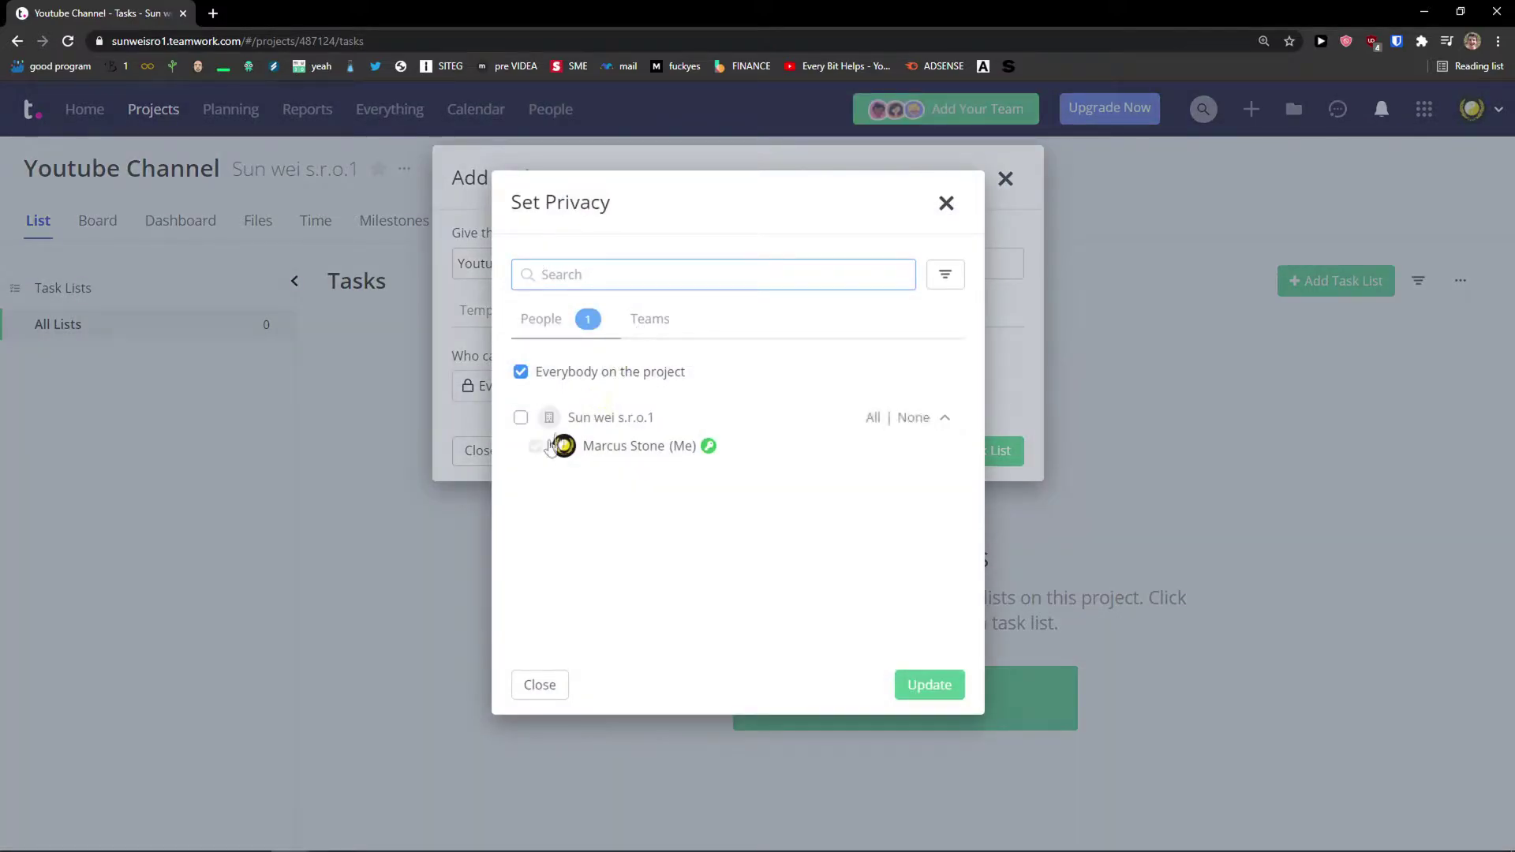
click(946, 202)
click(699, 318)
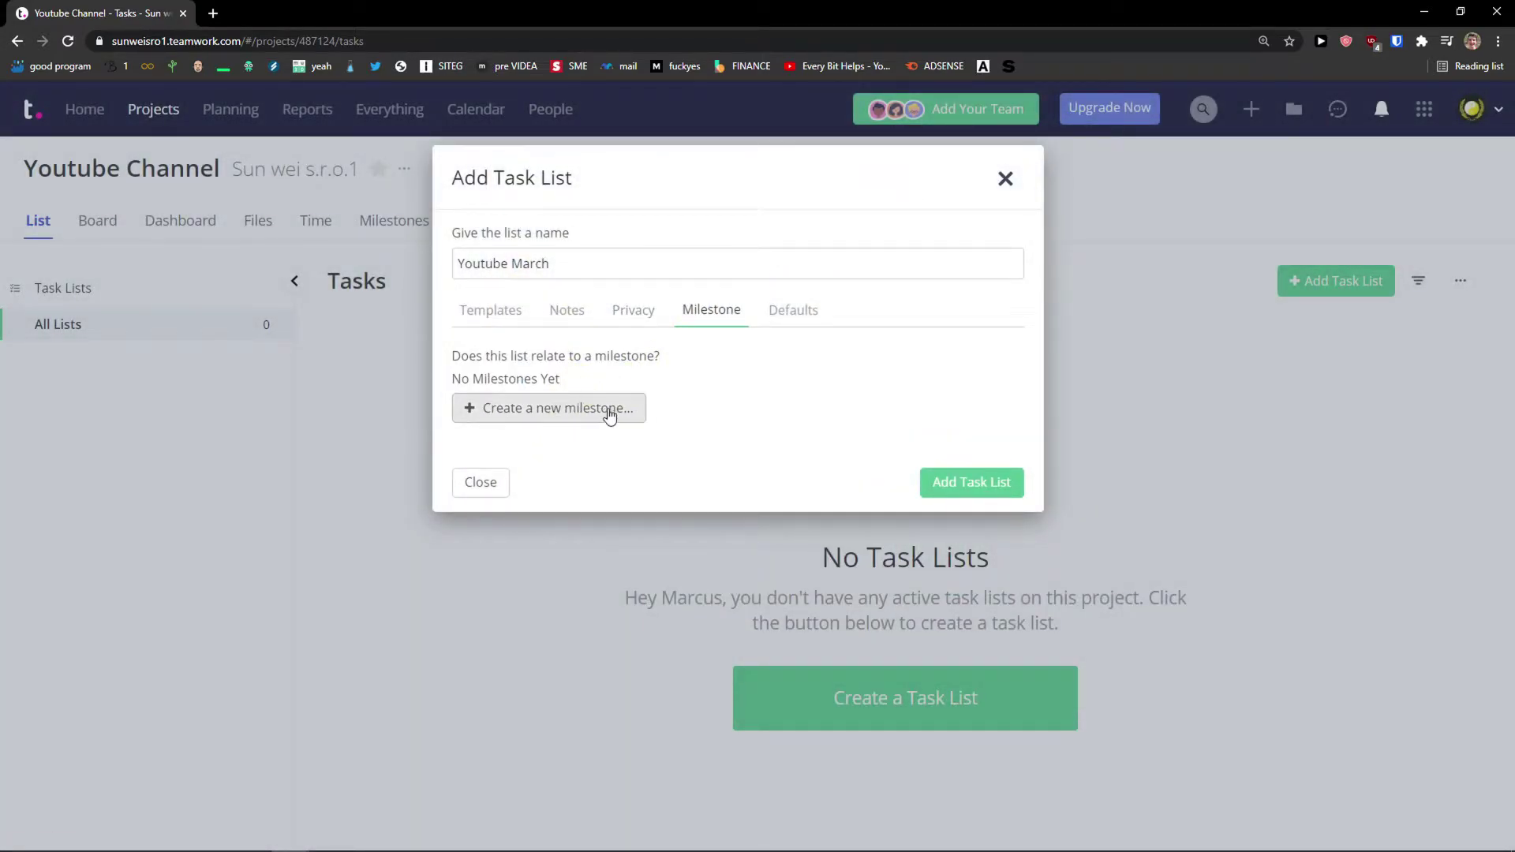
click(777, 315)
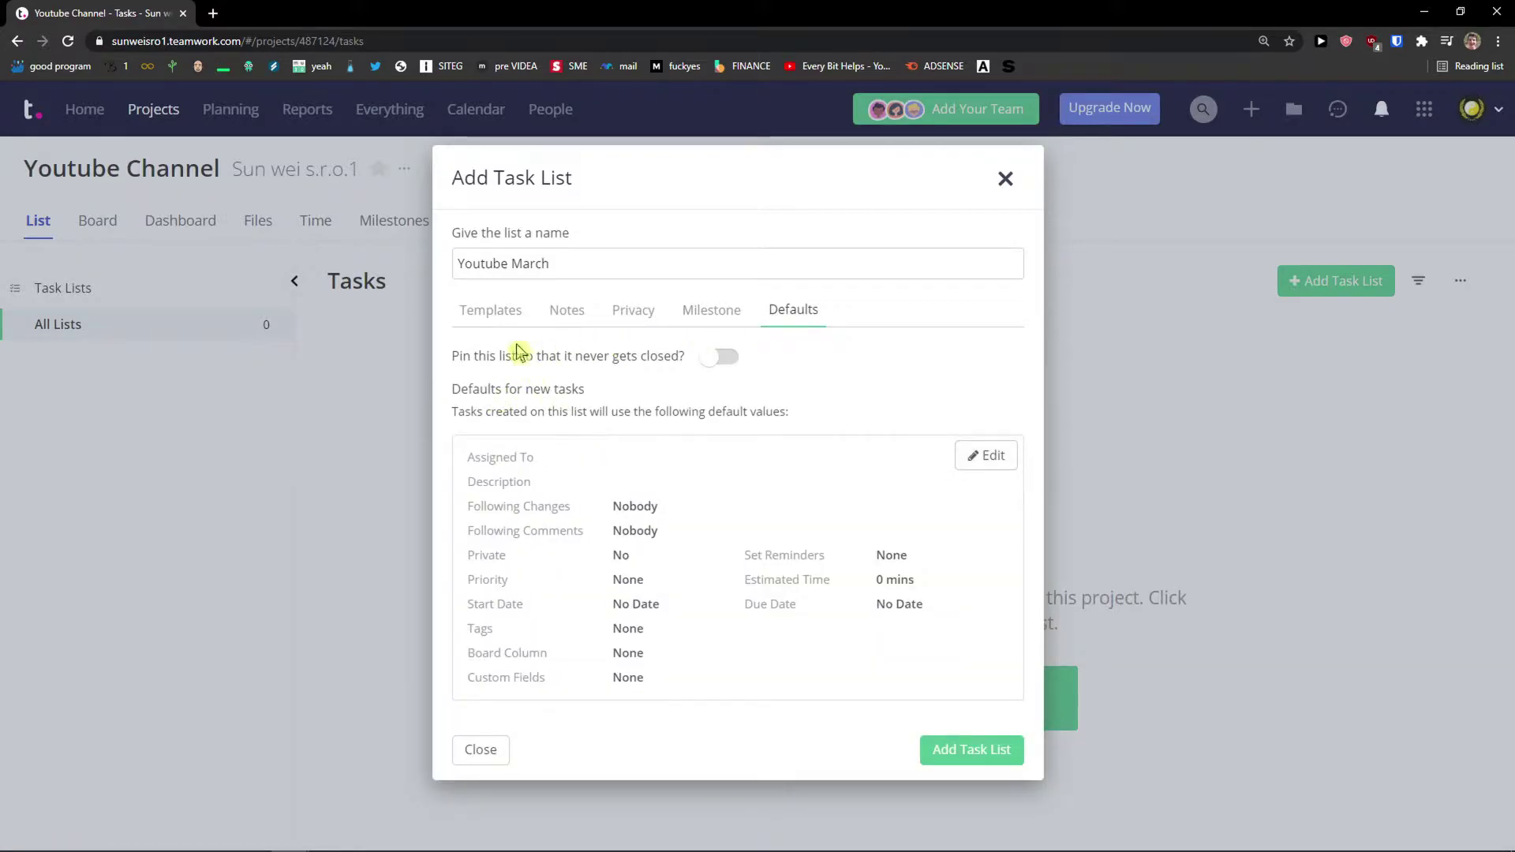
click(479, 316)
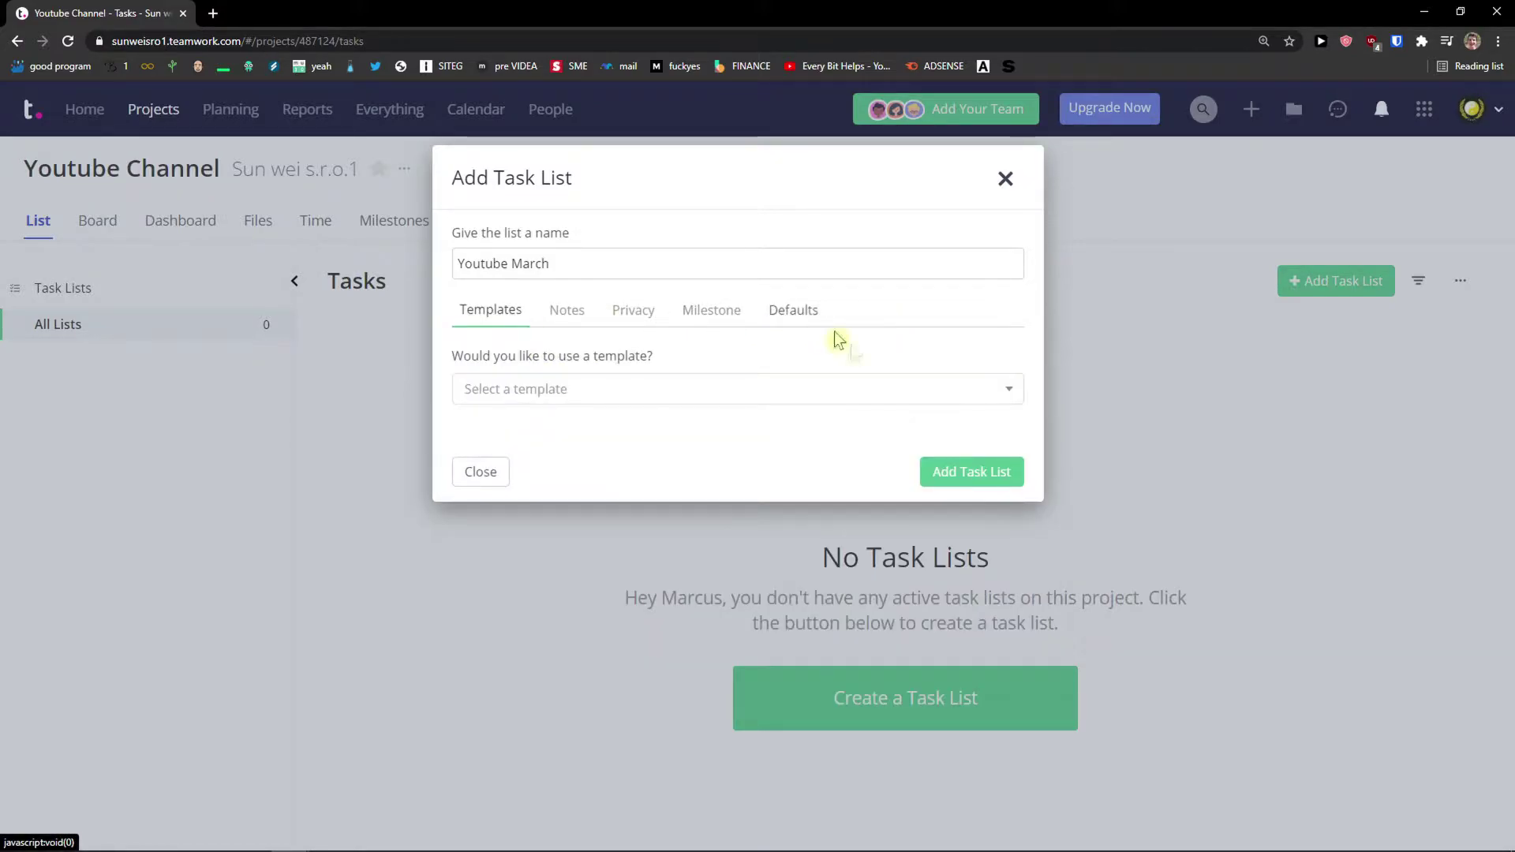
click(957, 473)
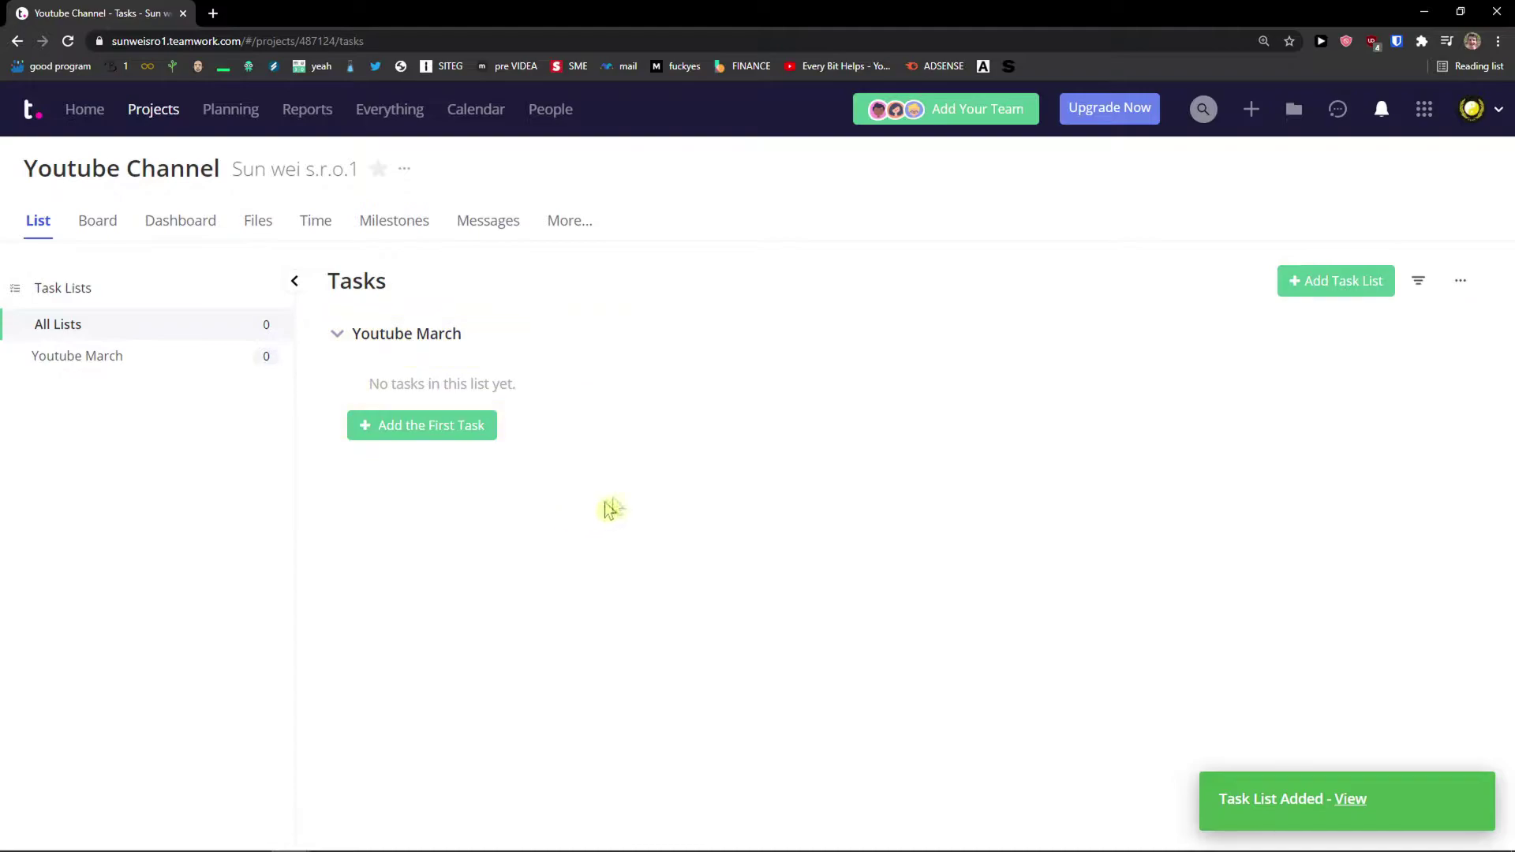
Add a first task named 'We need to create a SCRIPT' to Youtube March.
click(336, 335)
click(336, 335)
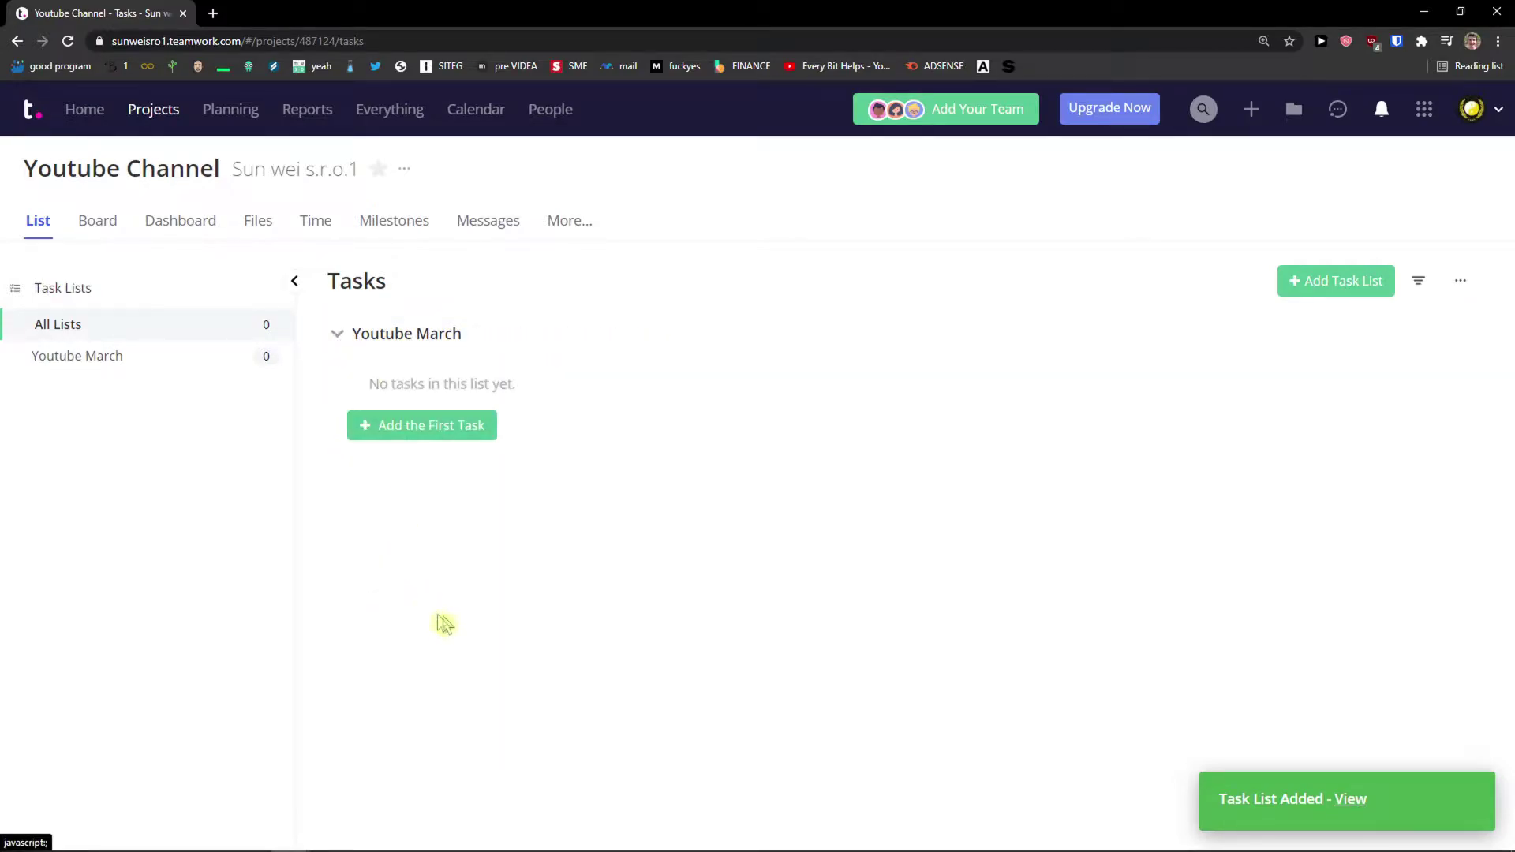
click(459, 434)
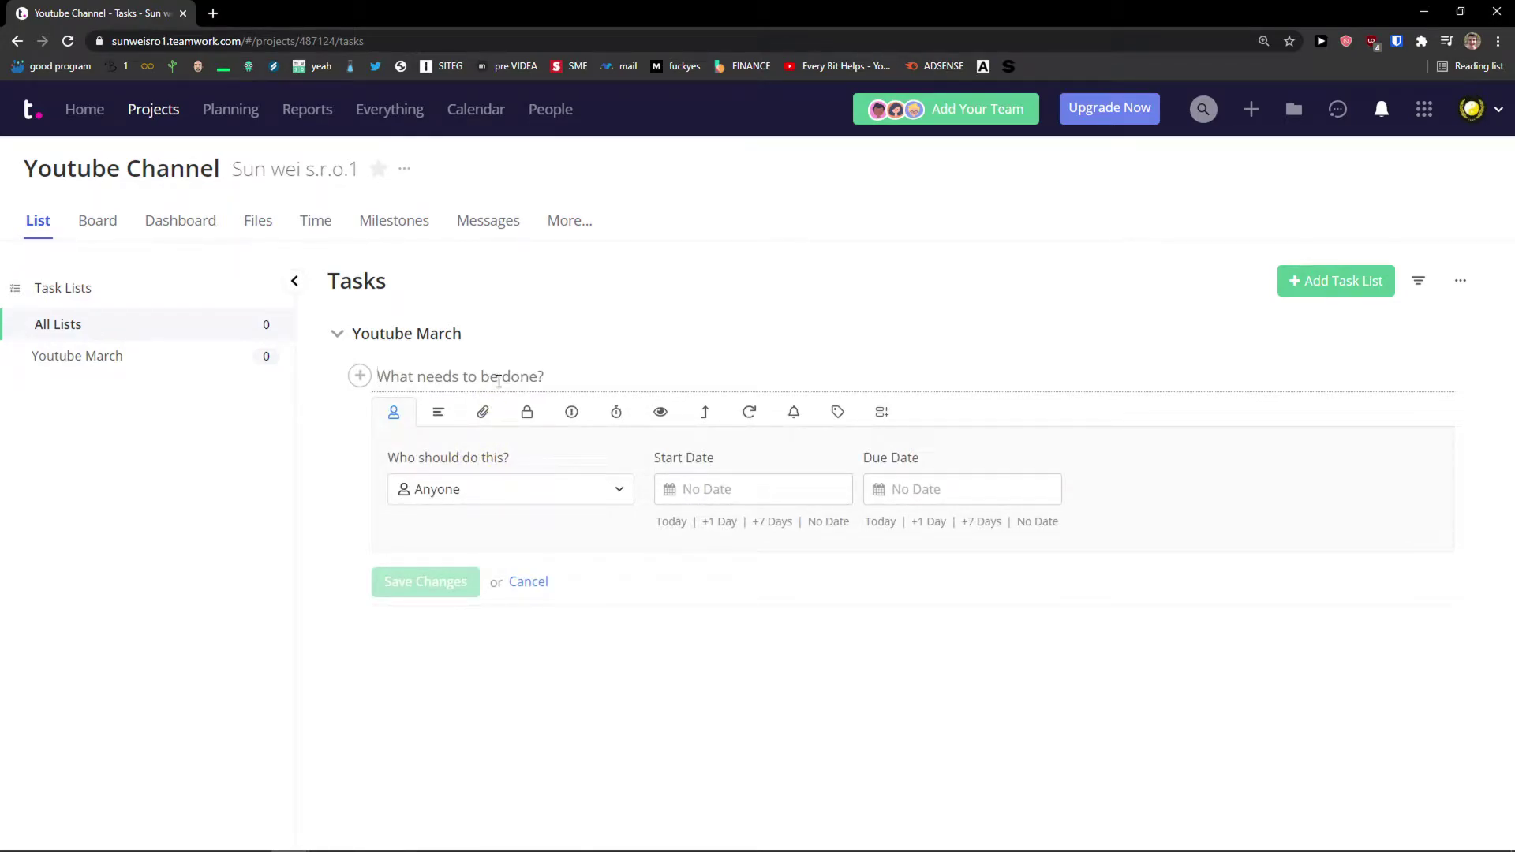
text(We need to create a SCRIPT)
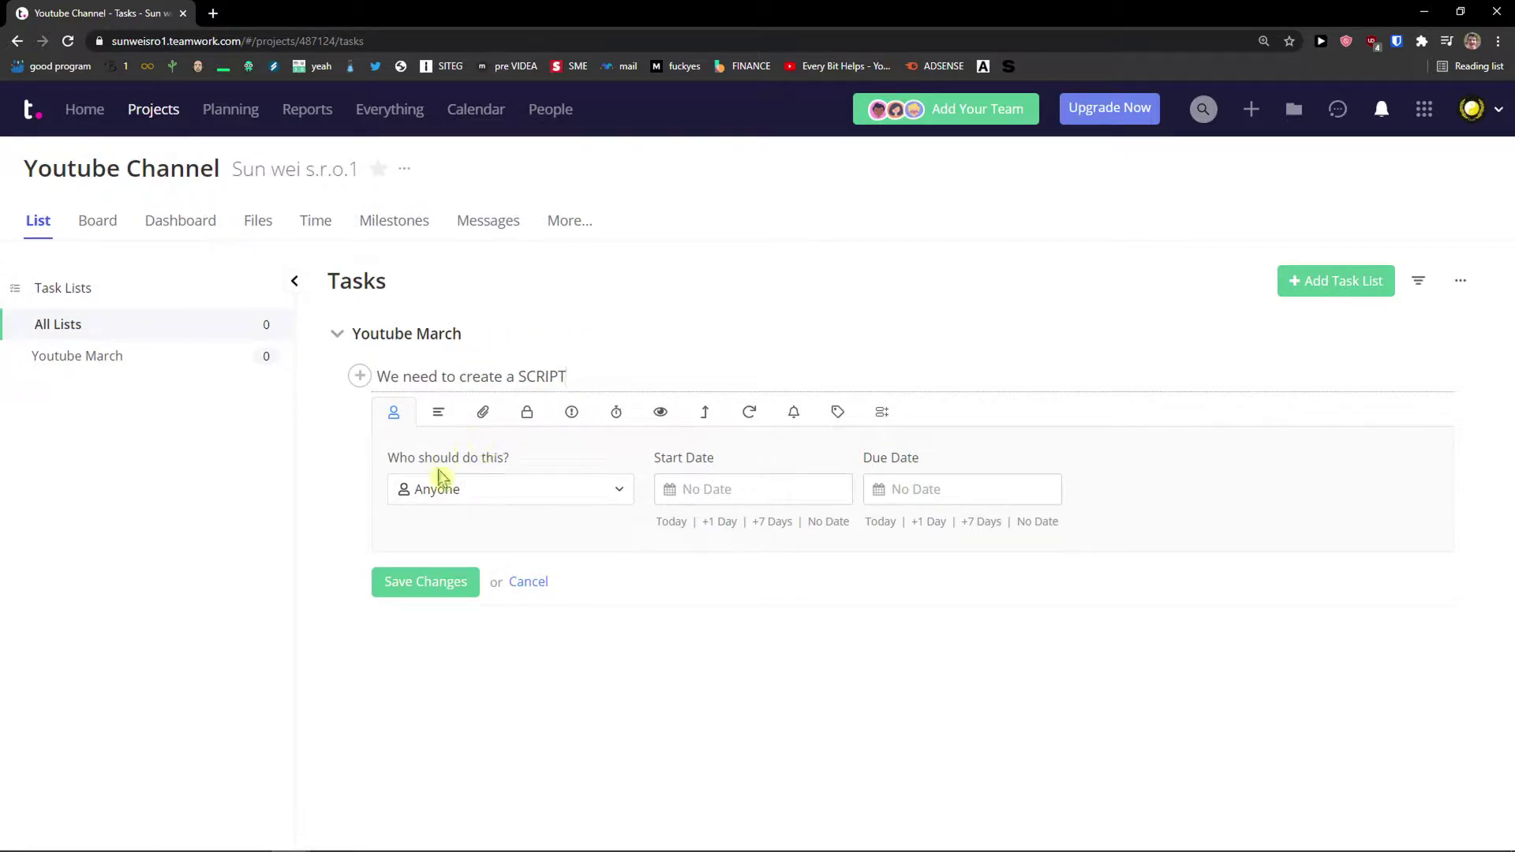
Browse the assignee chooser's people and teams, leaving the task assigned to Anyone.
click(542, 495)
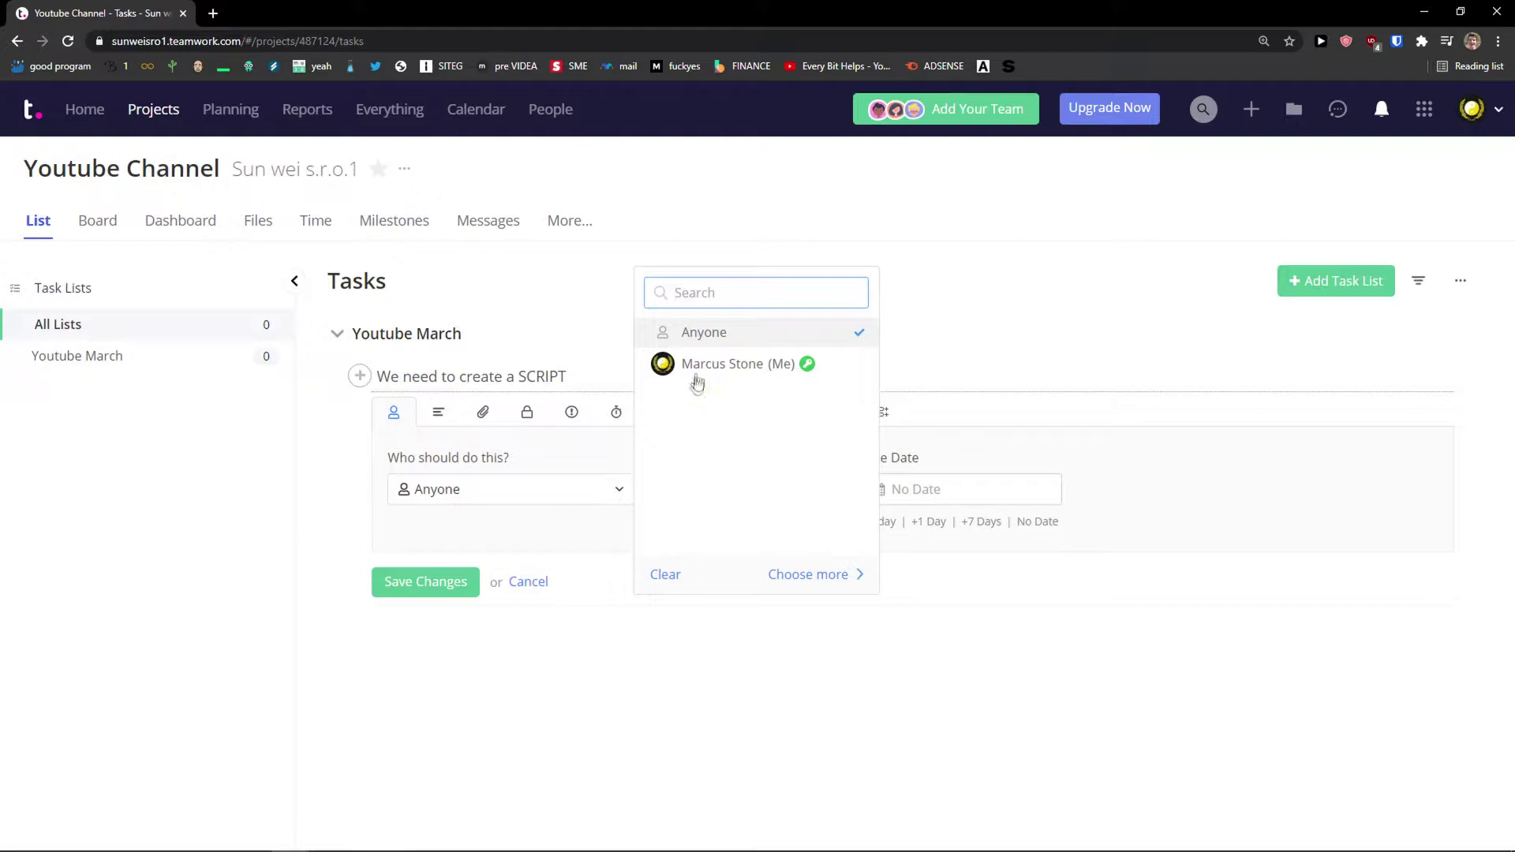
click(850, 578)
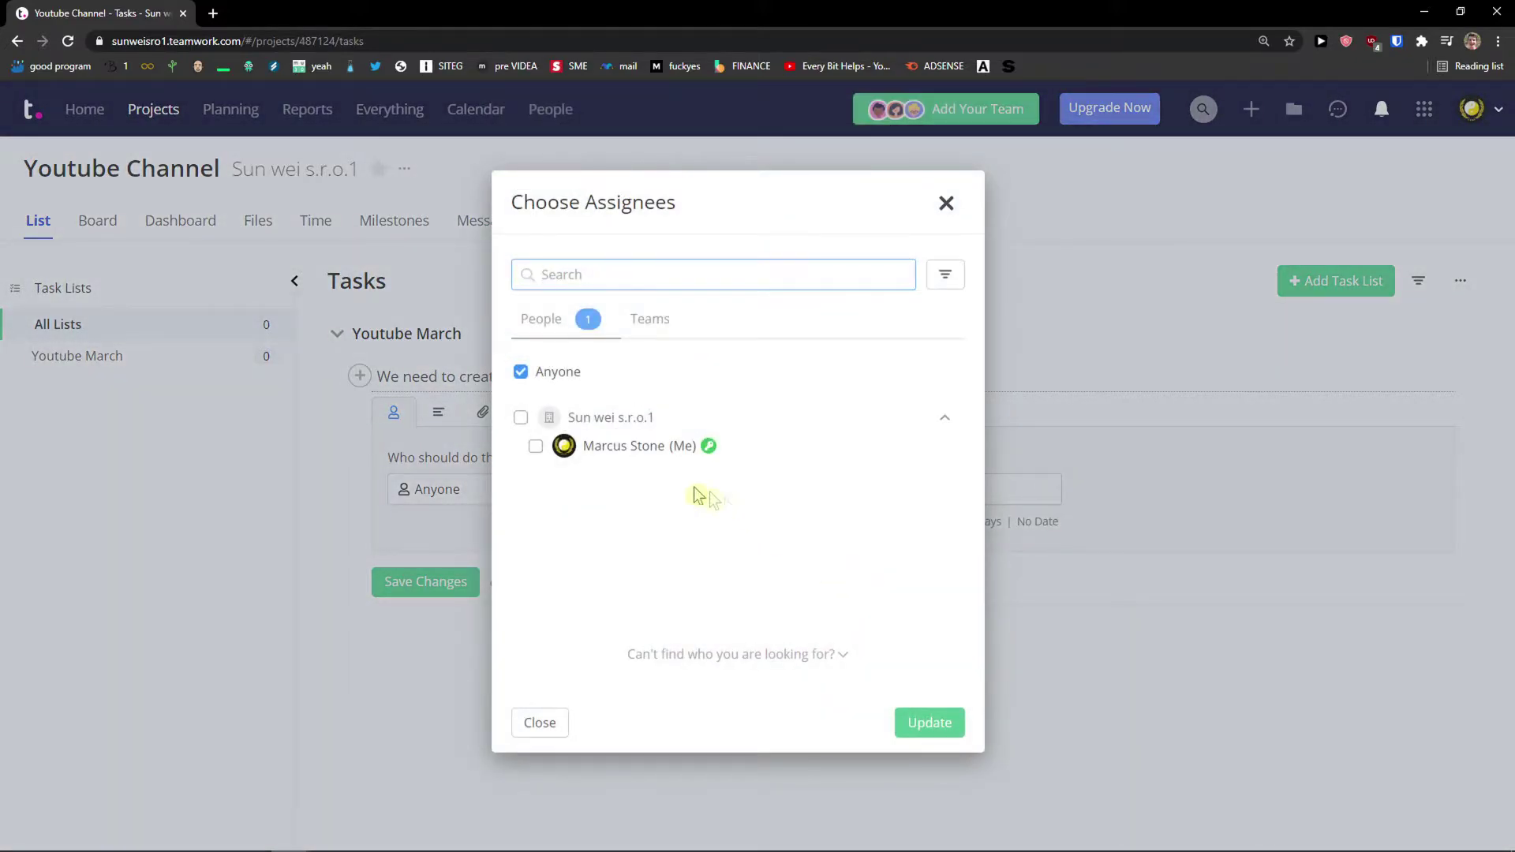
click(643, 319)
click(545, 325)
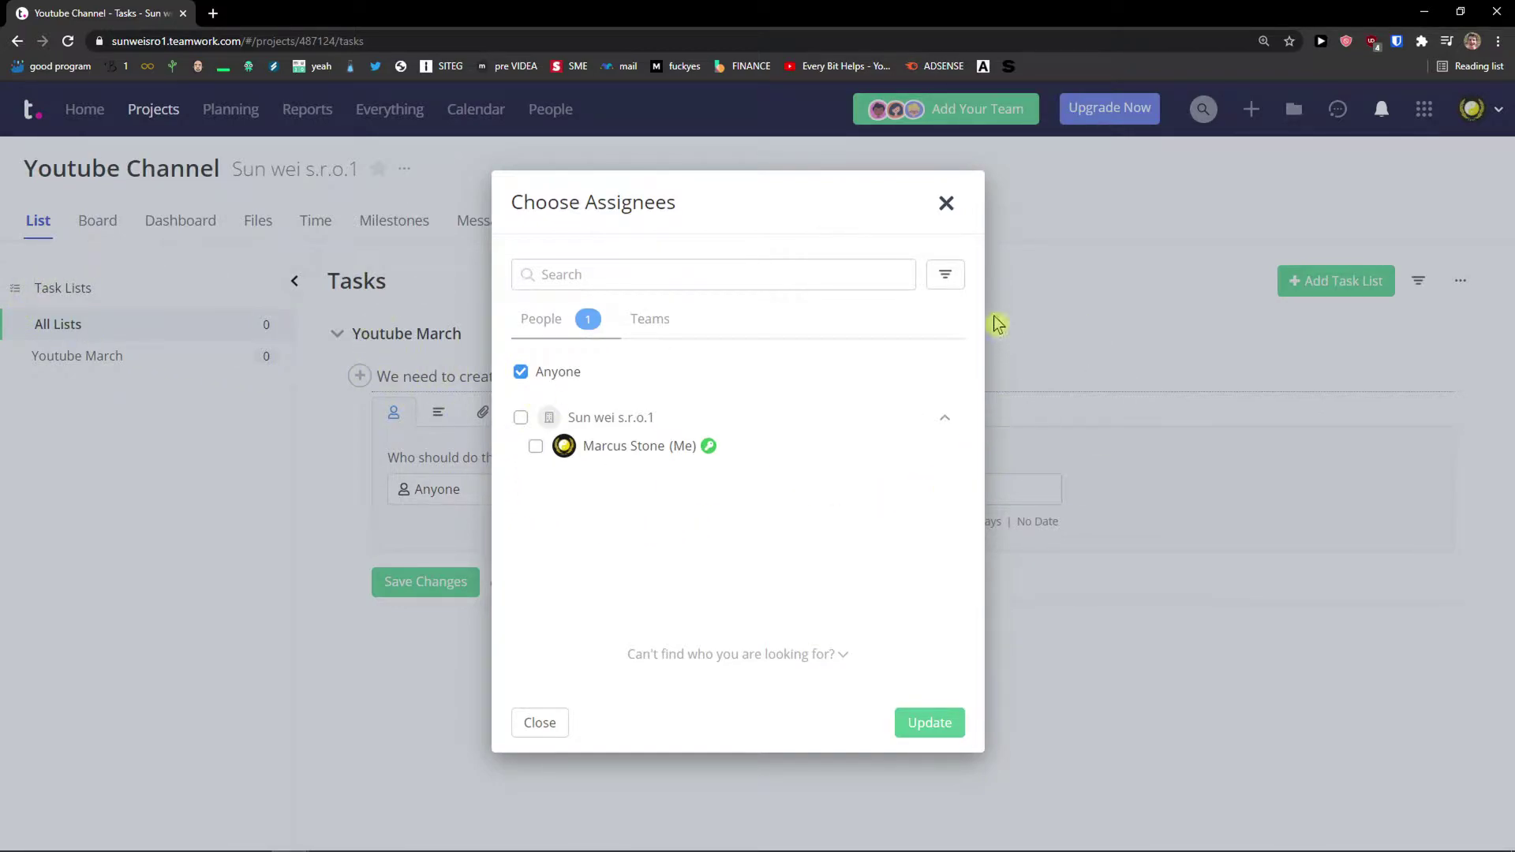
click(946, 208)
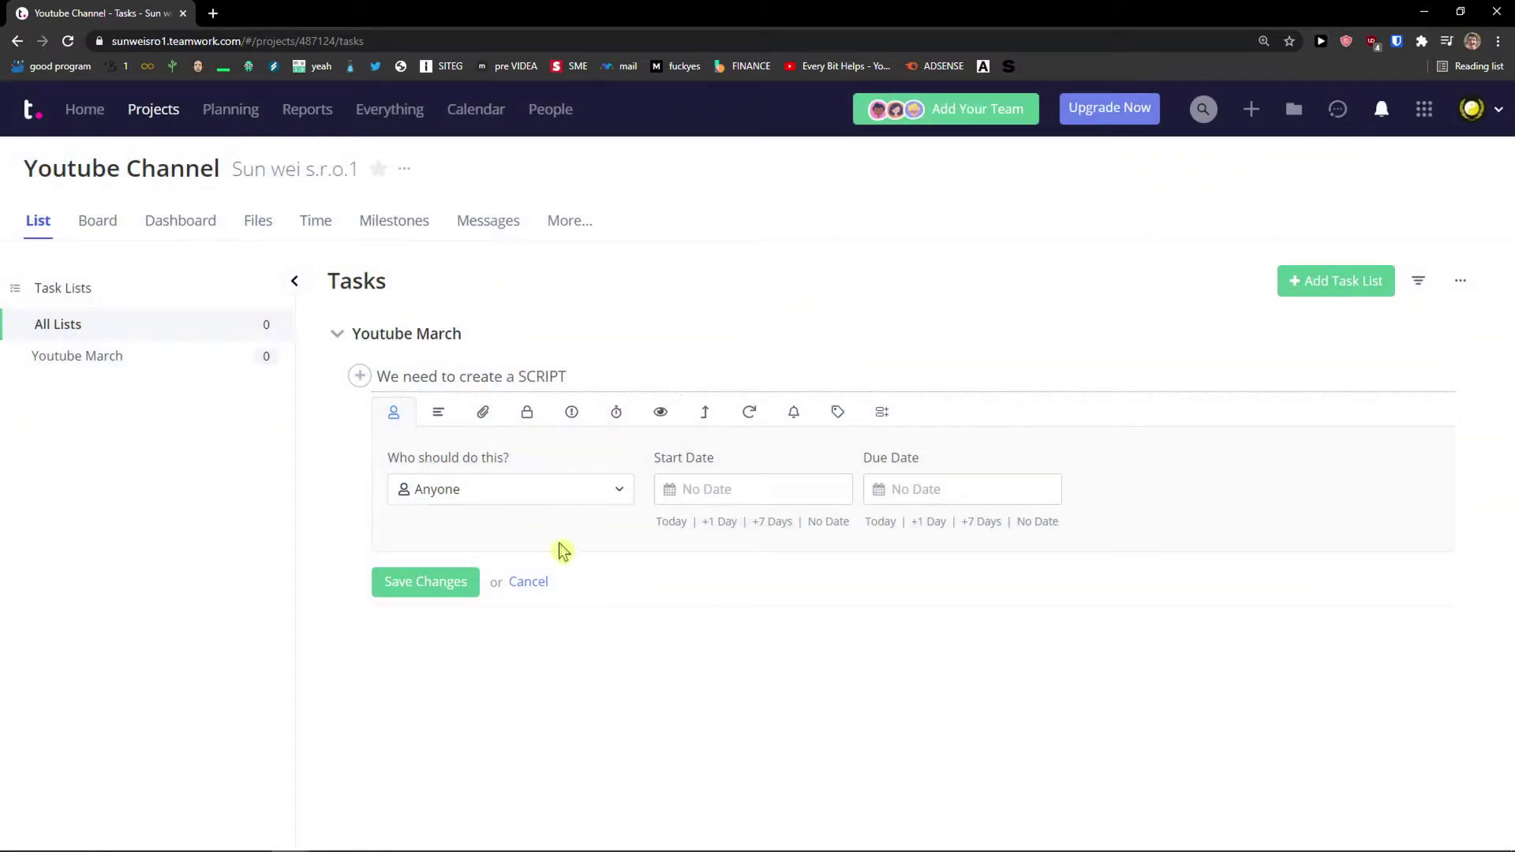
click(724, 490)
Set the task's start date to 17/03/2021 and due date to 31/03/2021.
click(708, 635)
click(929, 489)
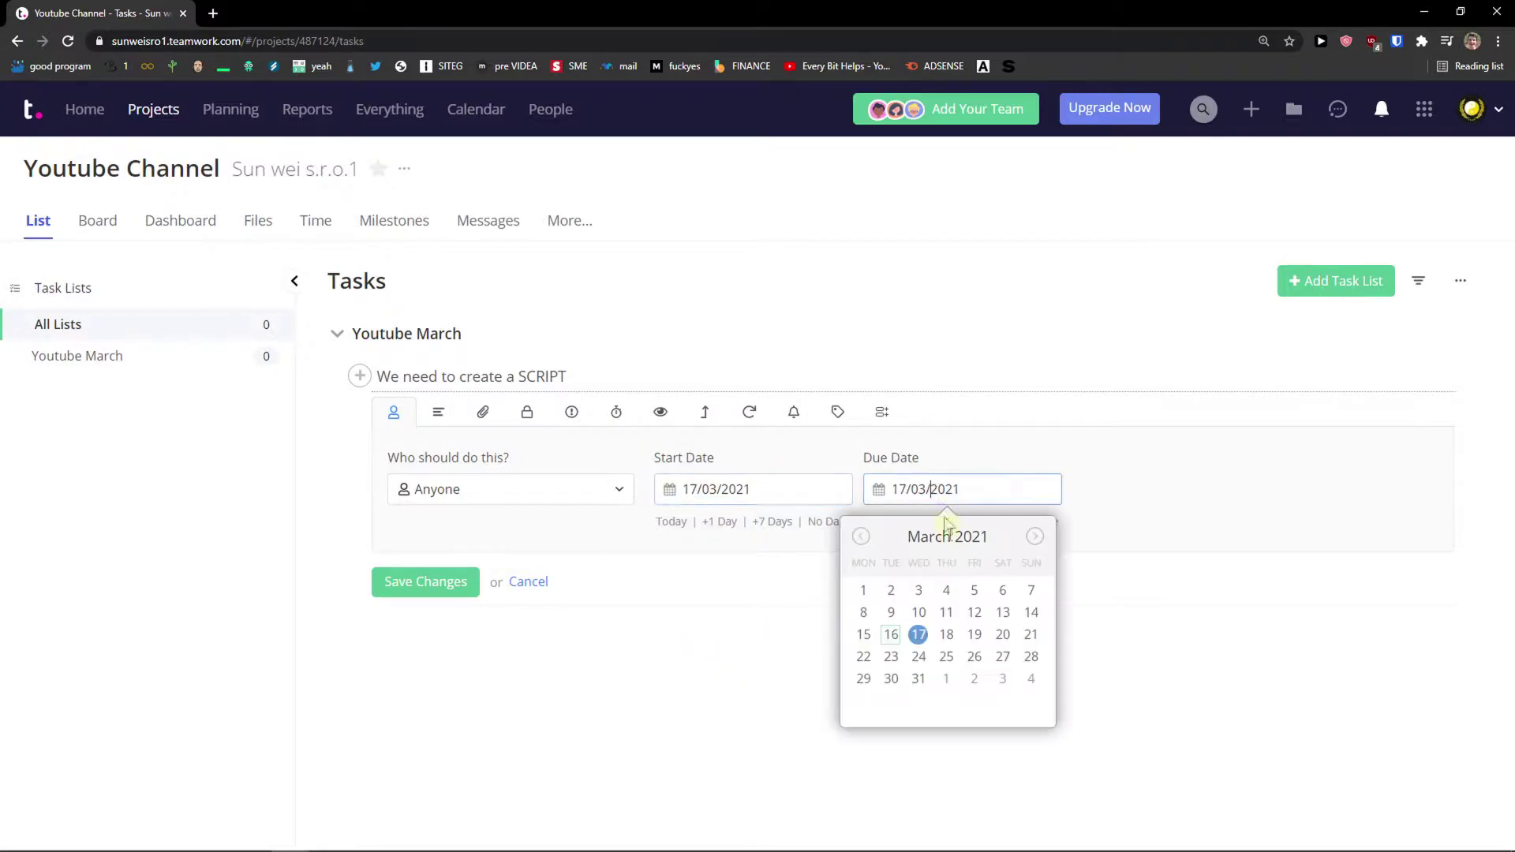
click(918, 680)
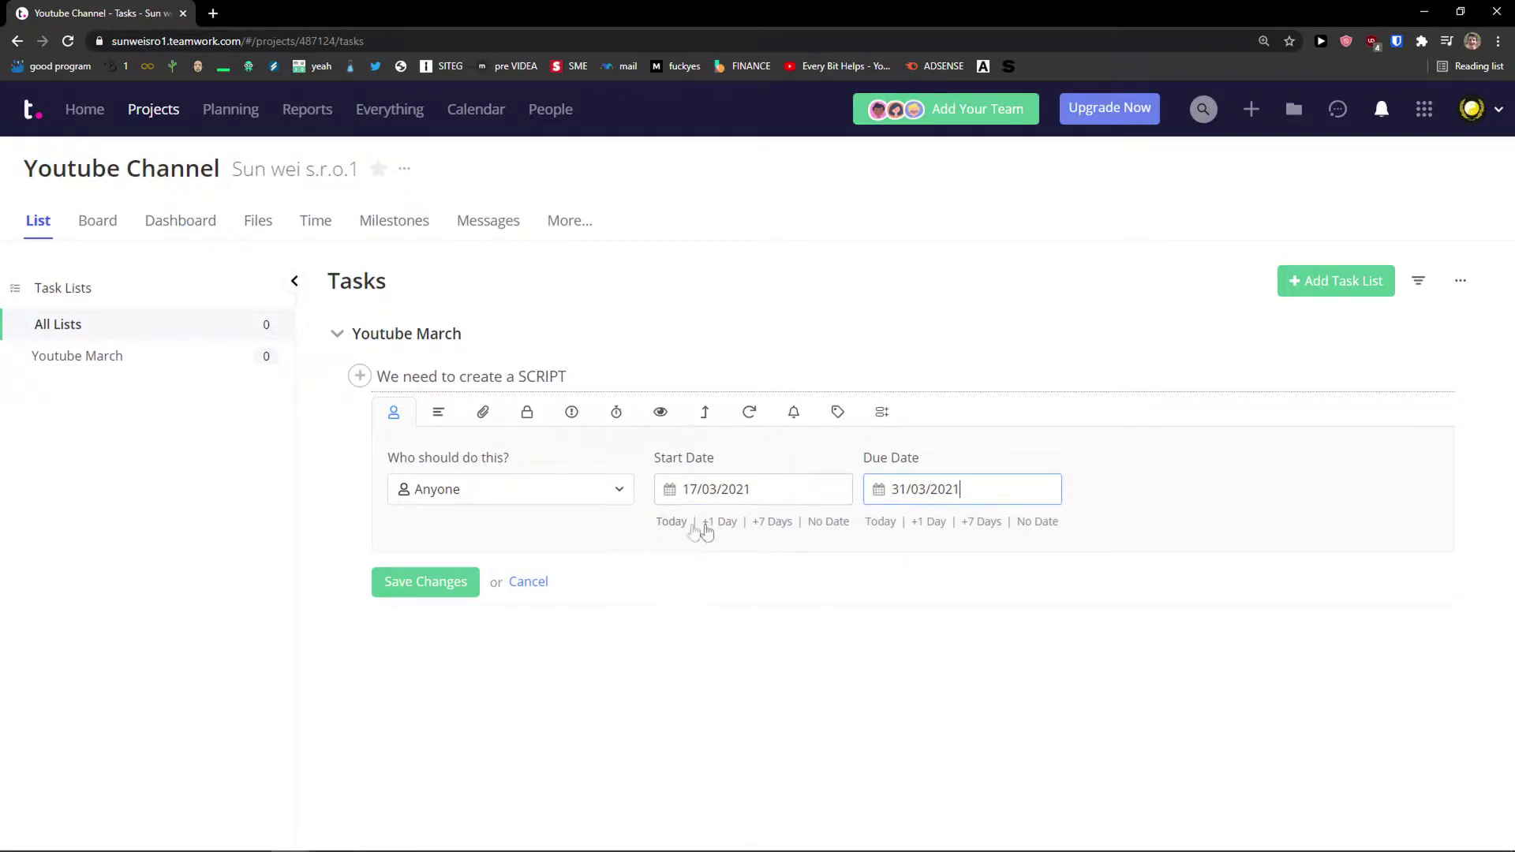
click(440, 421)
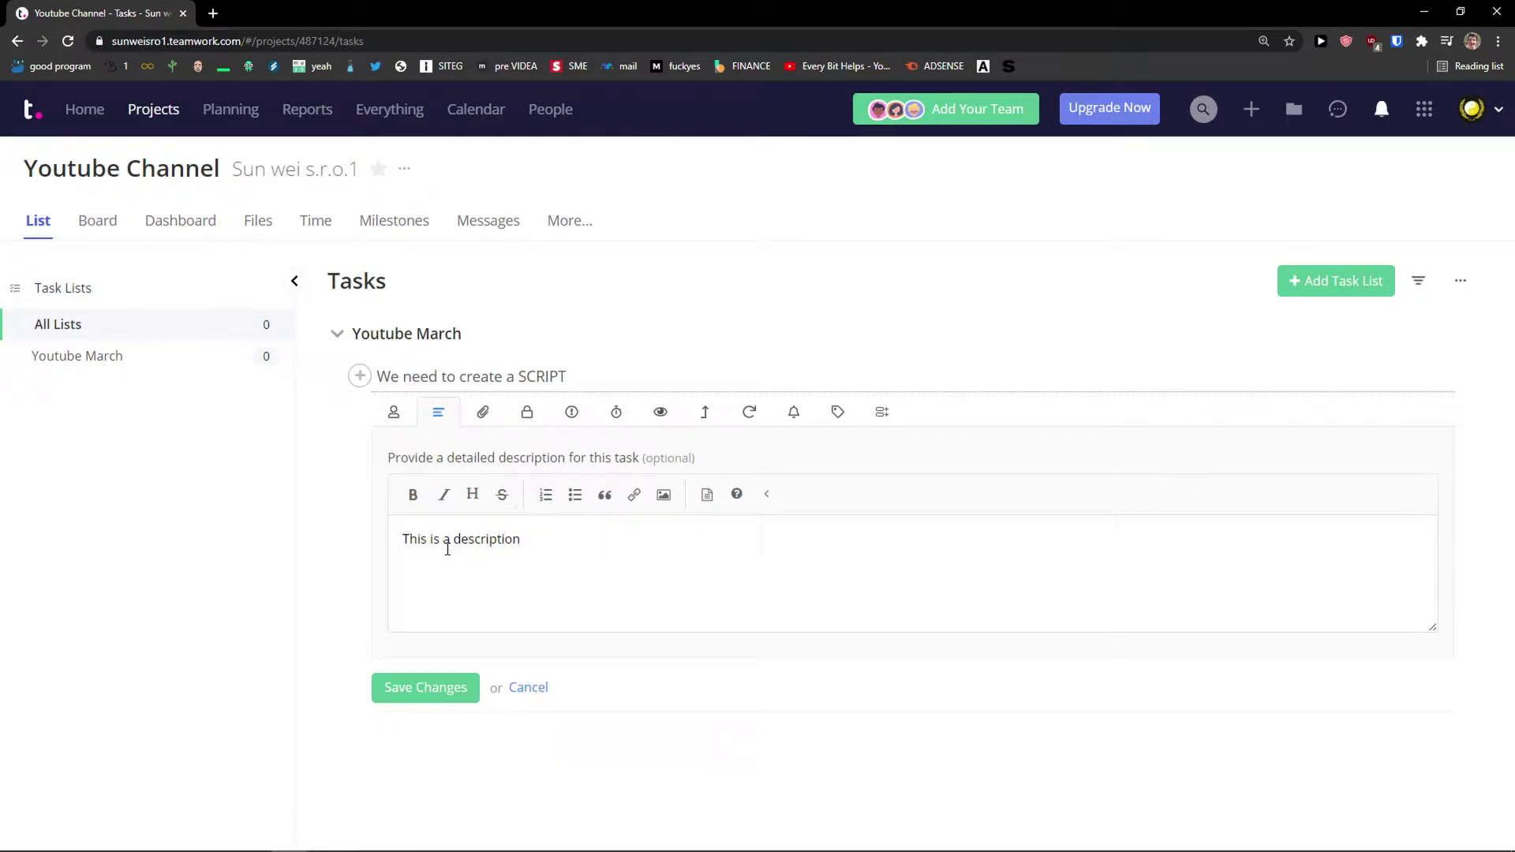
Check the task's file and privacy options and set its priority to Medium.
click(483, 413)
drag(635, 459, 504, 460)
click(527, 411)
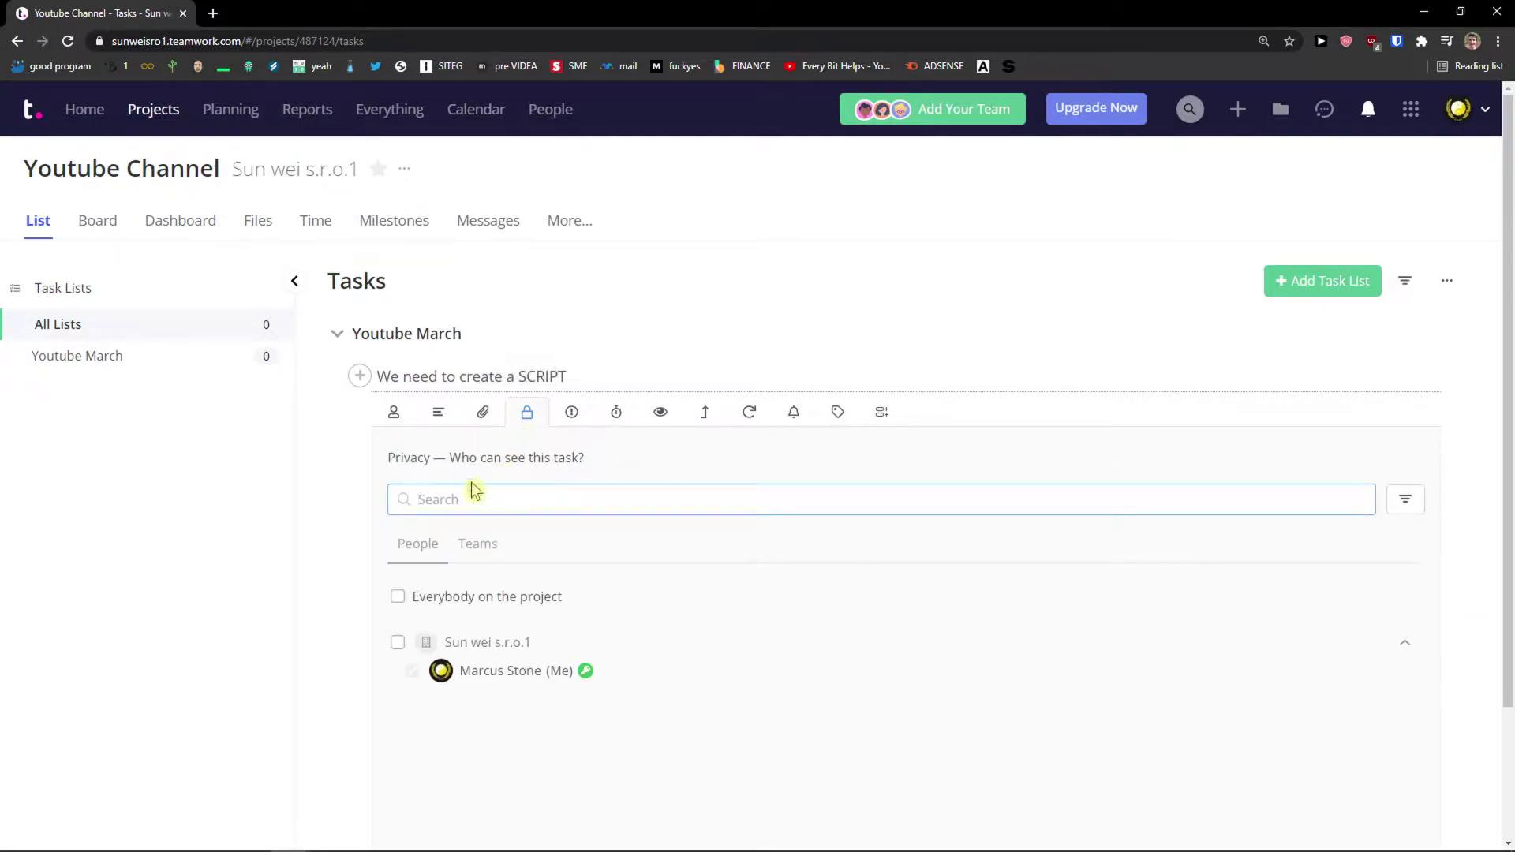
click(569, 414)
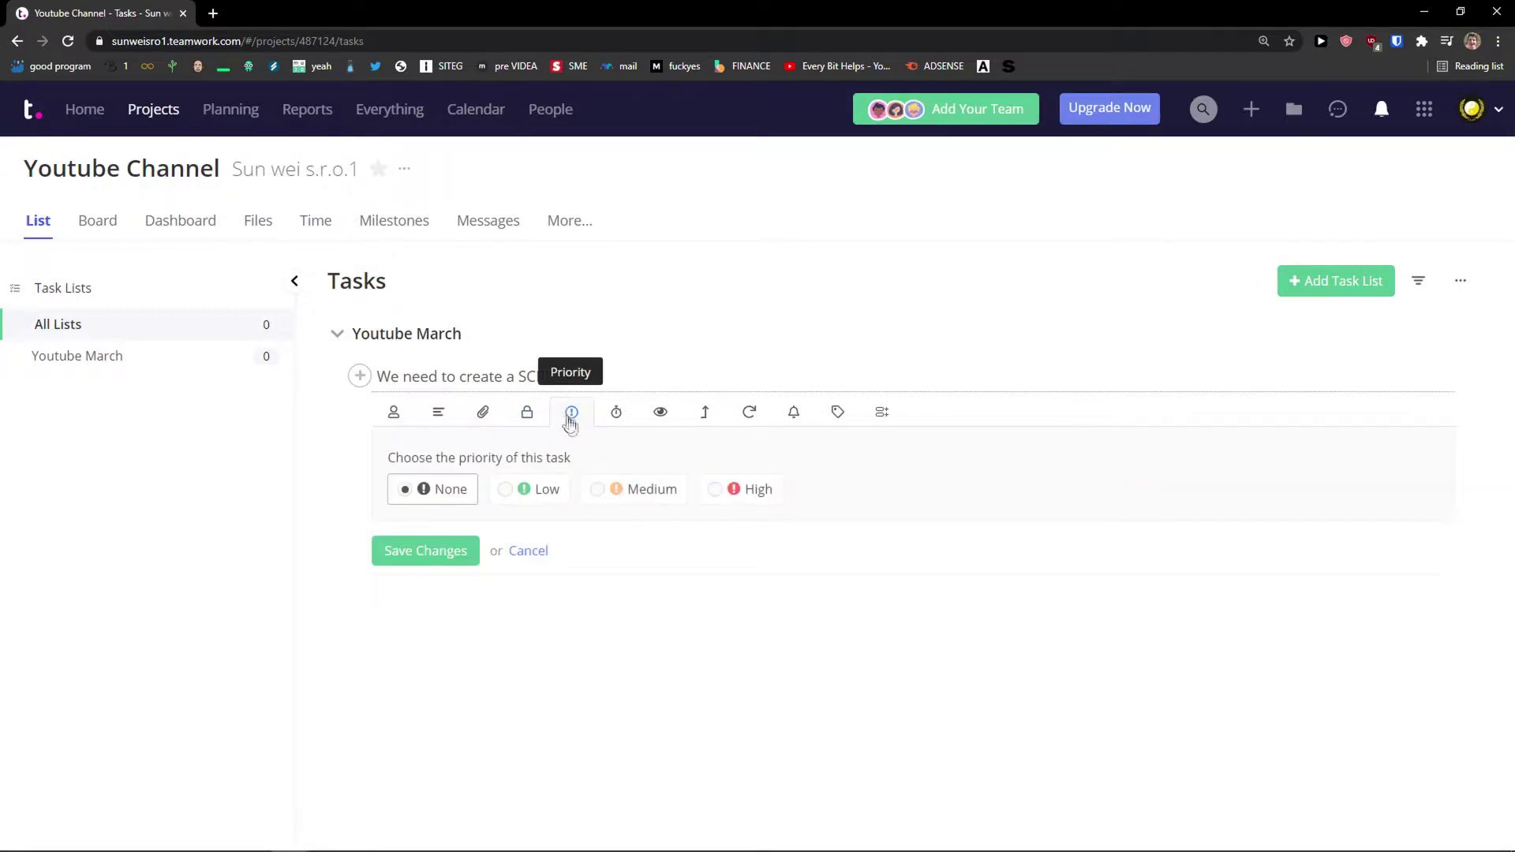
click(527, 489)
click(631, 493)
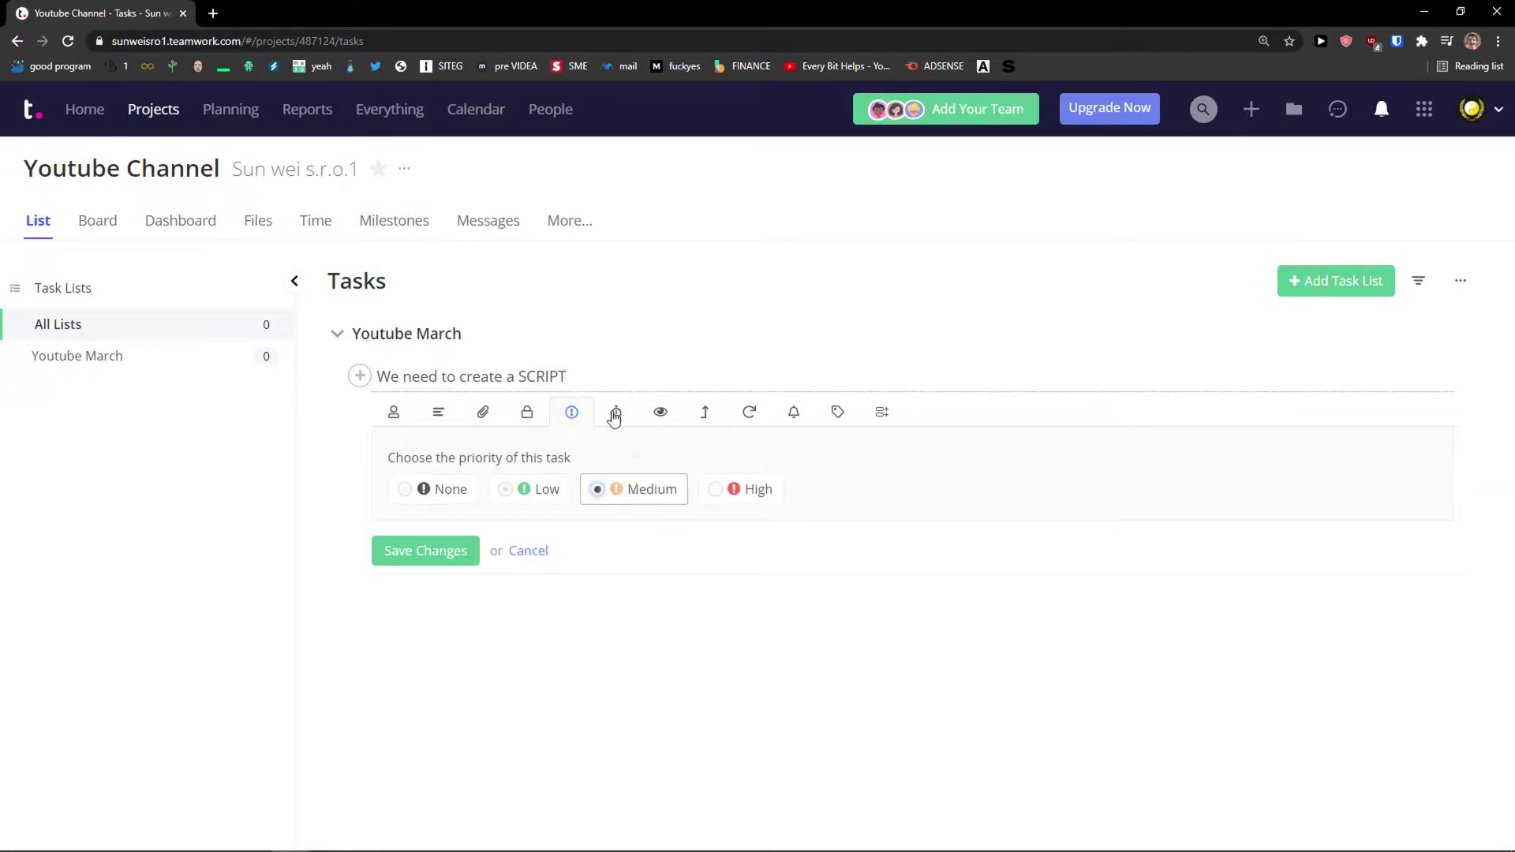
Set the task progress to 20% and look over its follower notifications.
click(616, 413)
drag(395, 482, 463, 484)
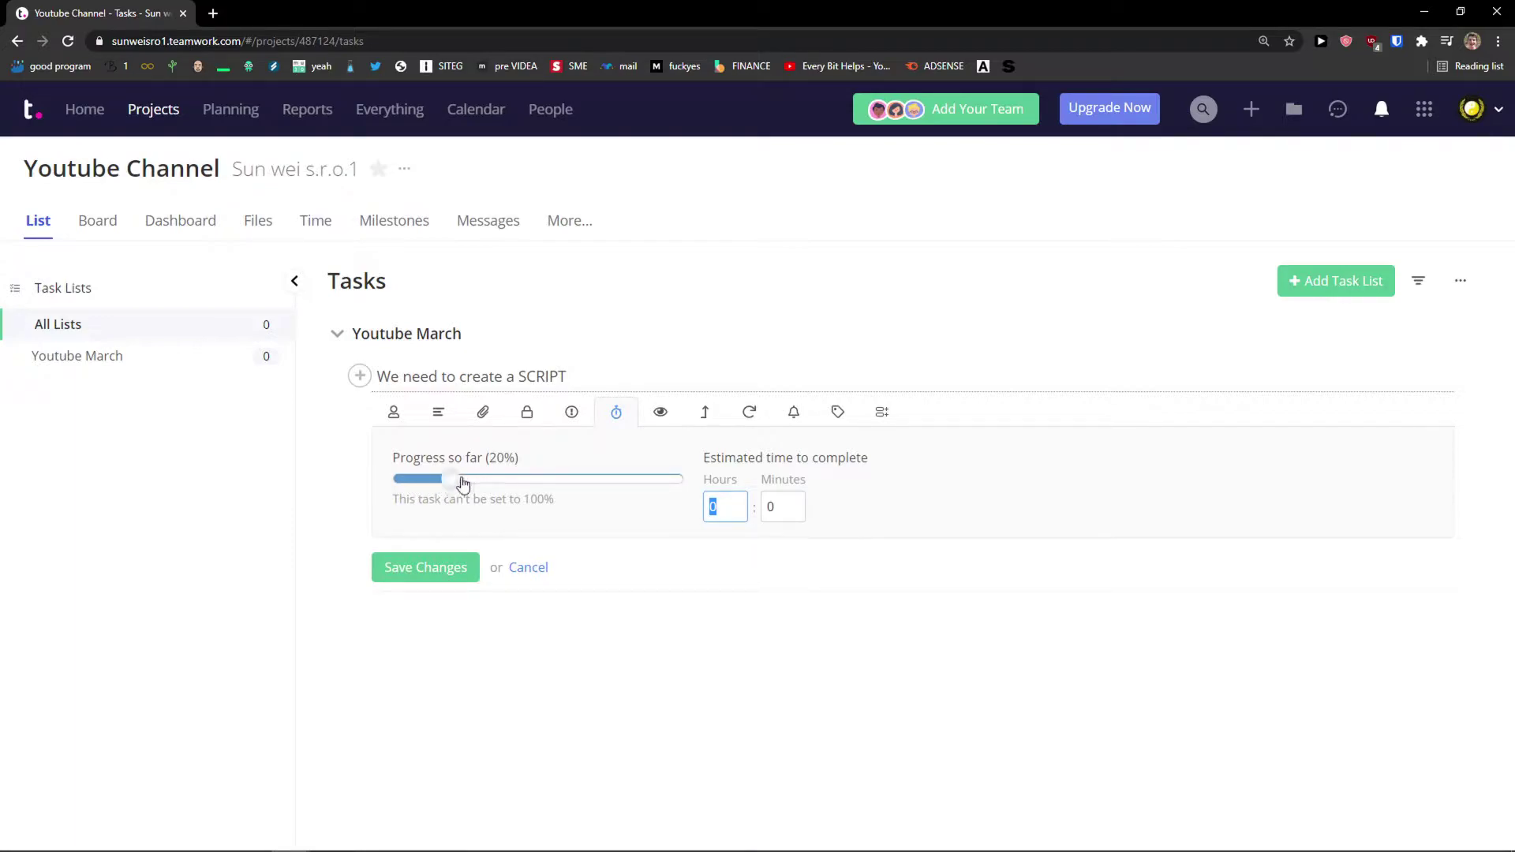
click(661, 413)
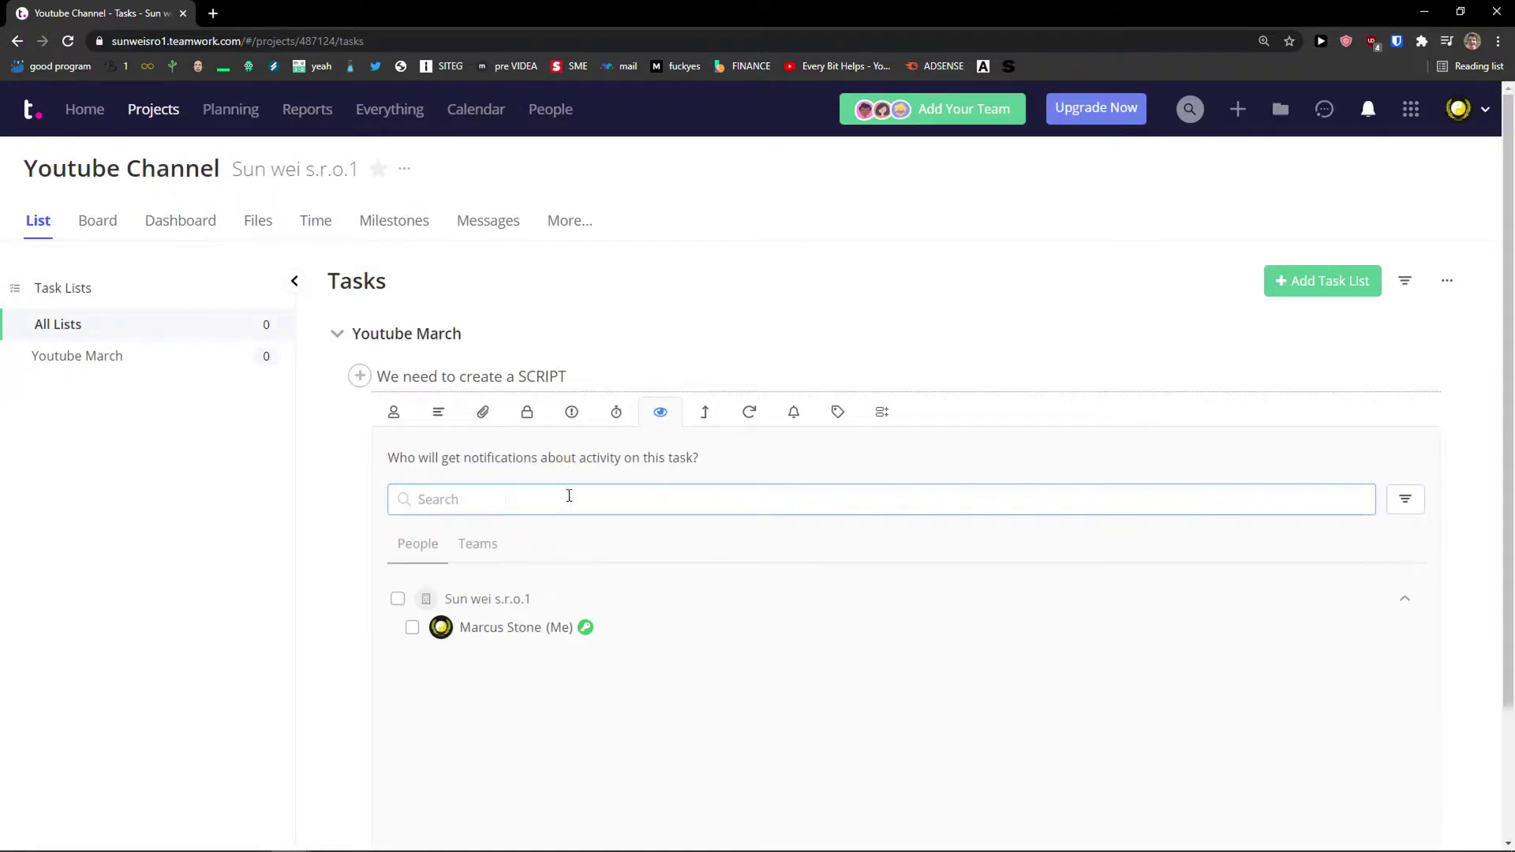
drag(433, 461, 747, 461)
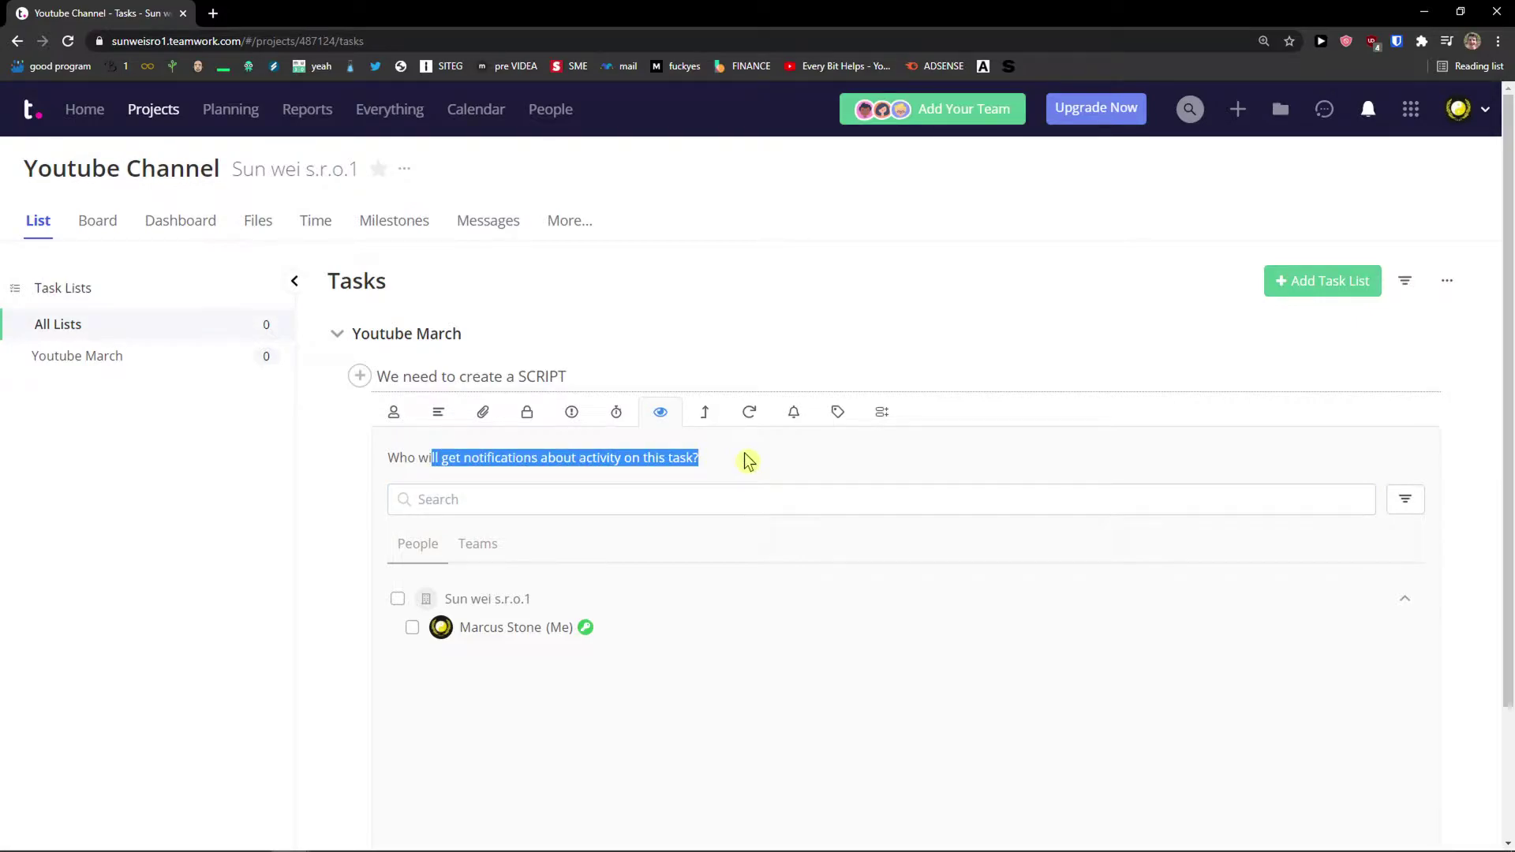
Review the task's dependencies and repeat frequency options, then show its reminders section.
click(705, 413)
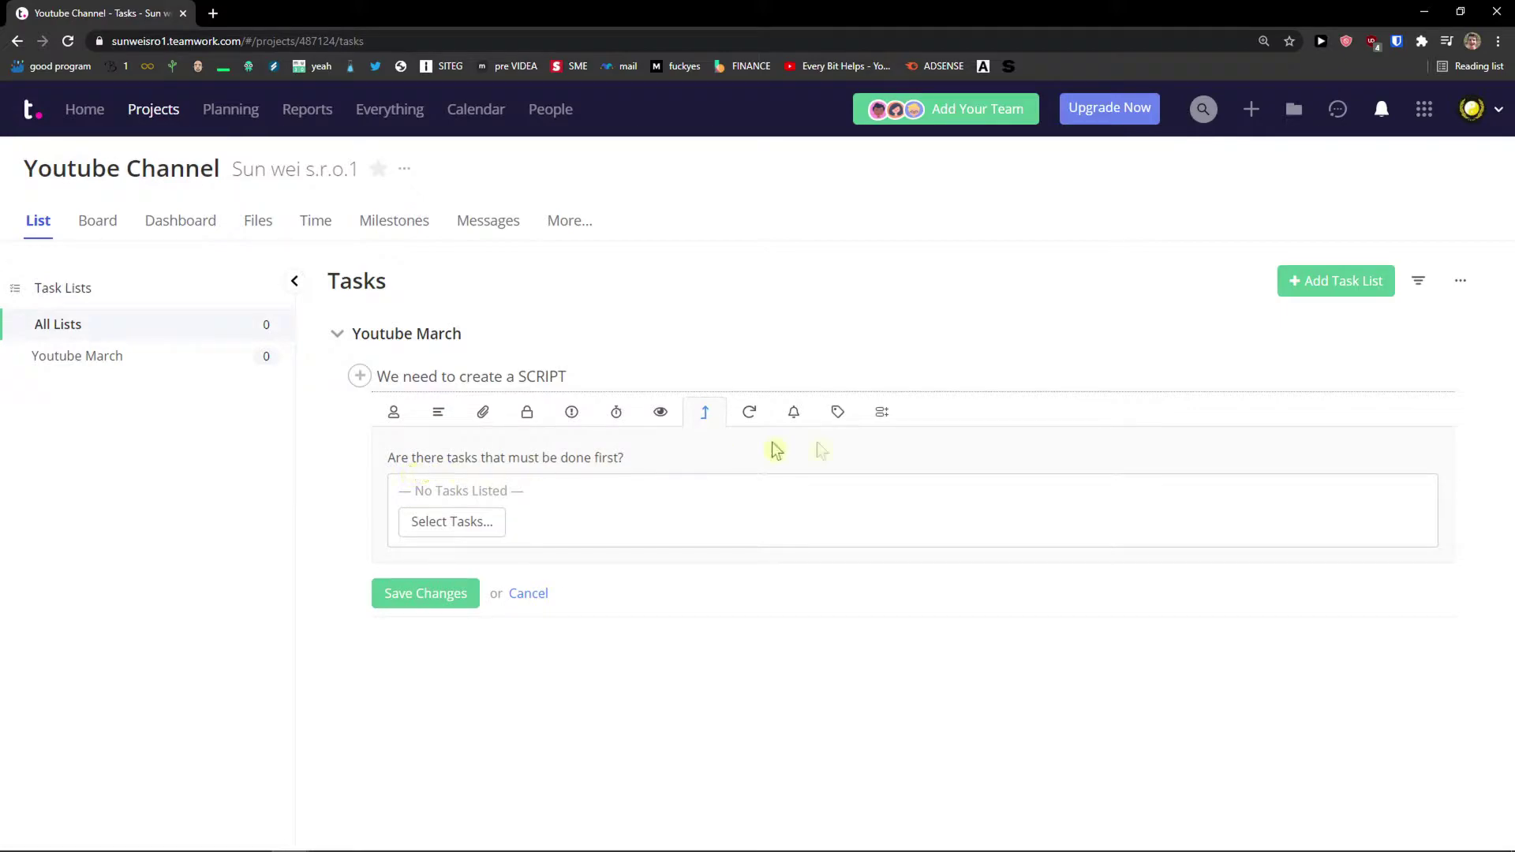
click(747, 414)
click(479, 490)
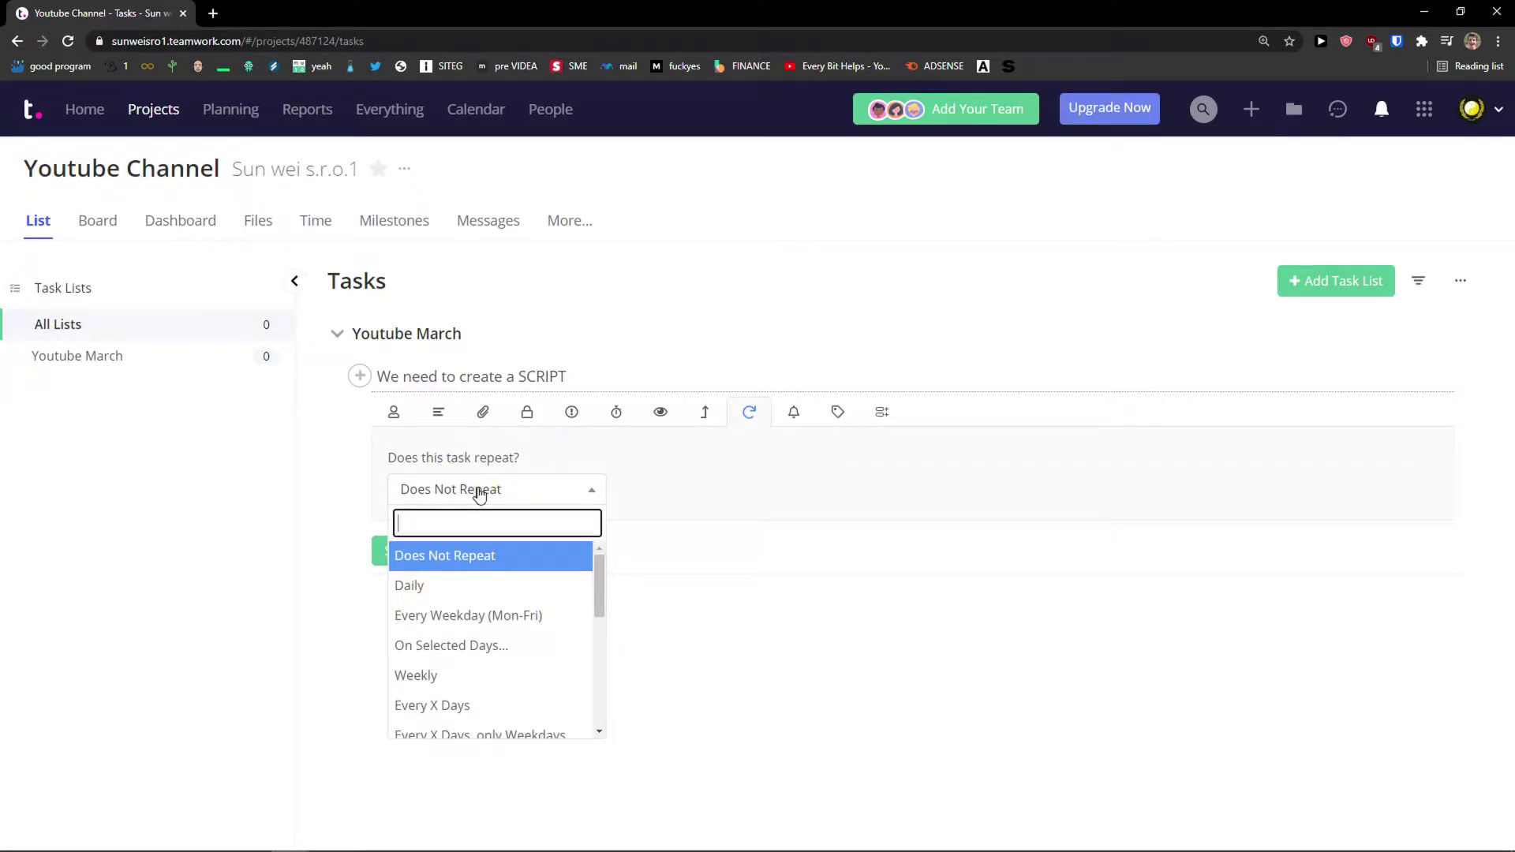
click(792, 412)
Add a reminder one day before the due date with the message 'needs to be don'.
scroll(618, 505, down, 2)
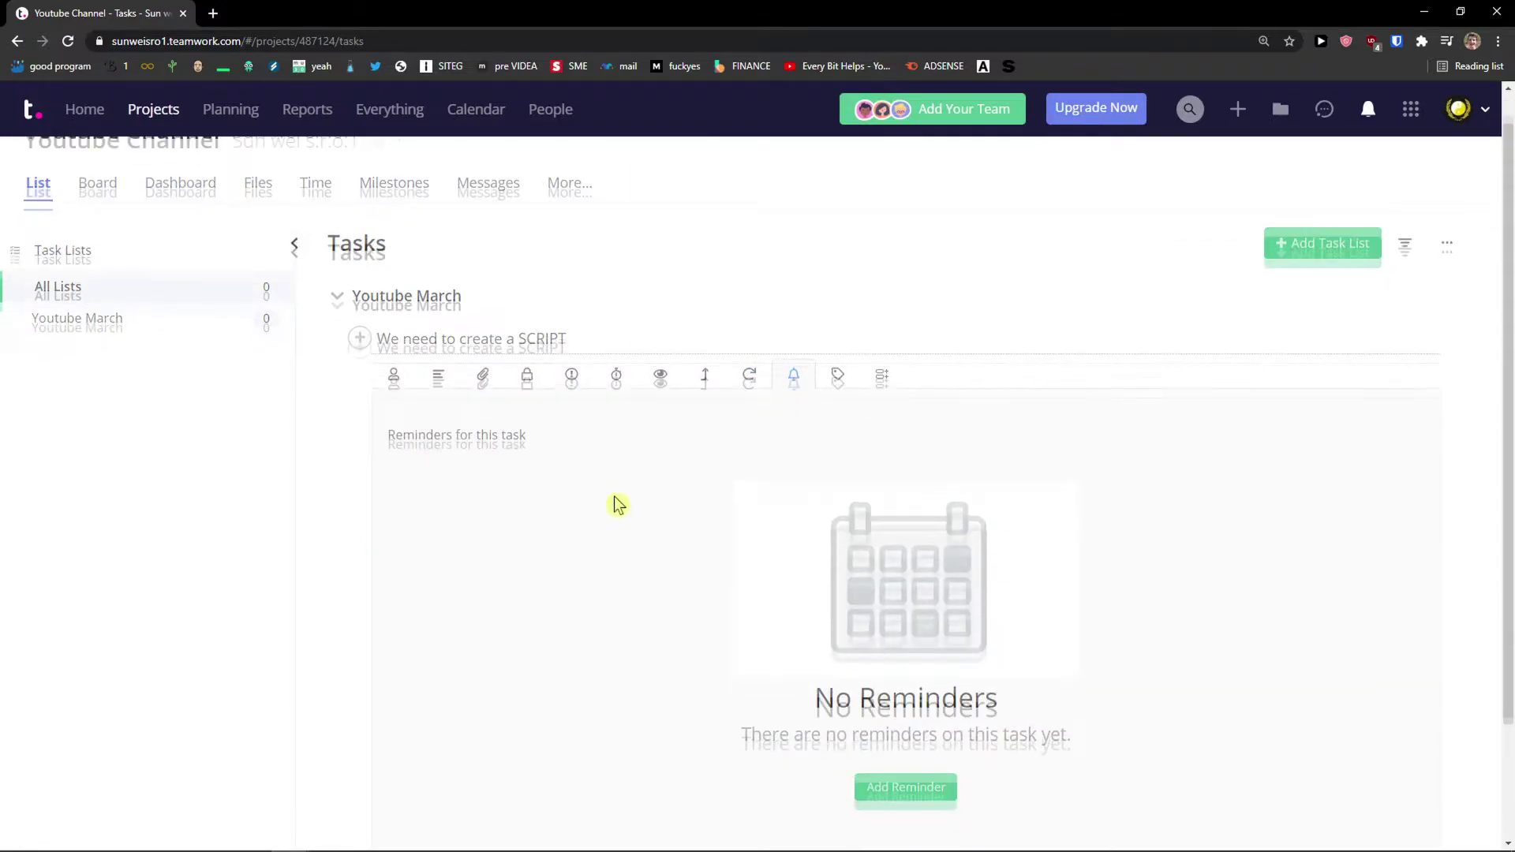
scroll(710, 442, up, 1)
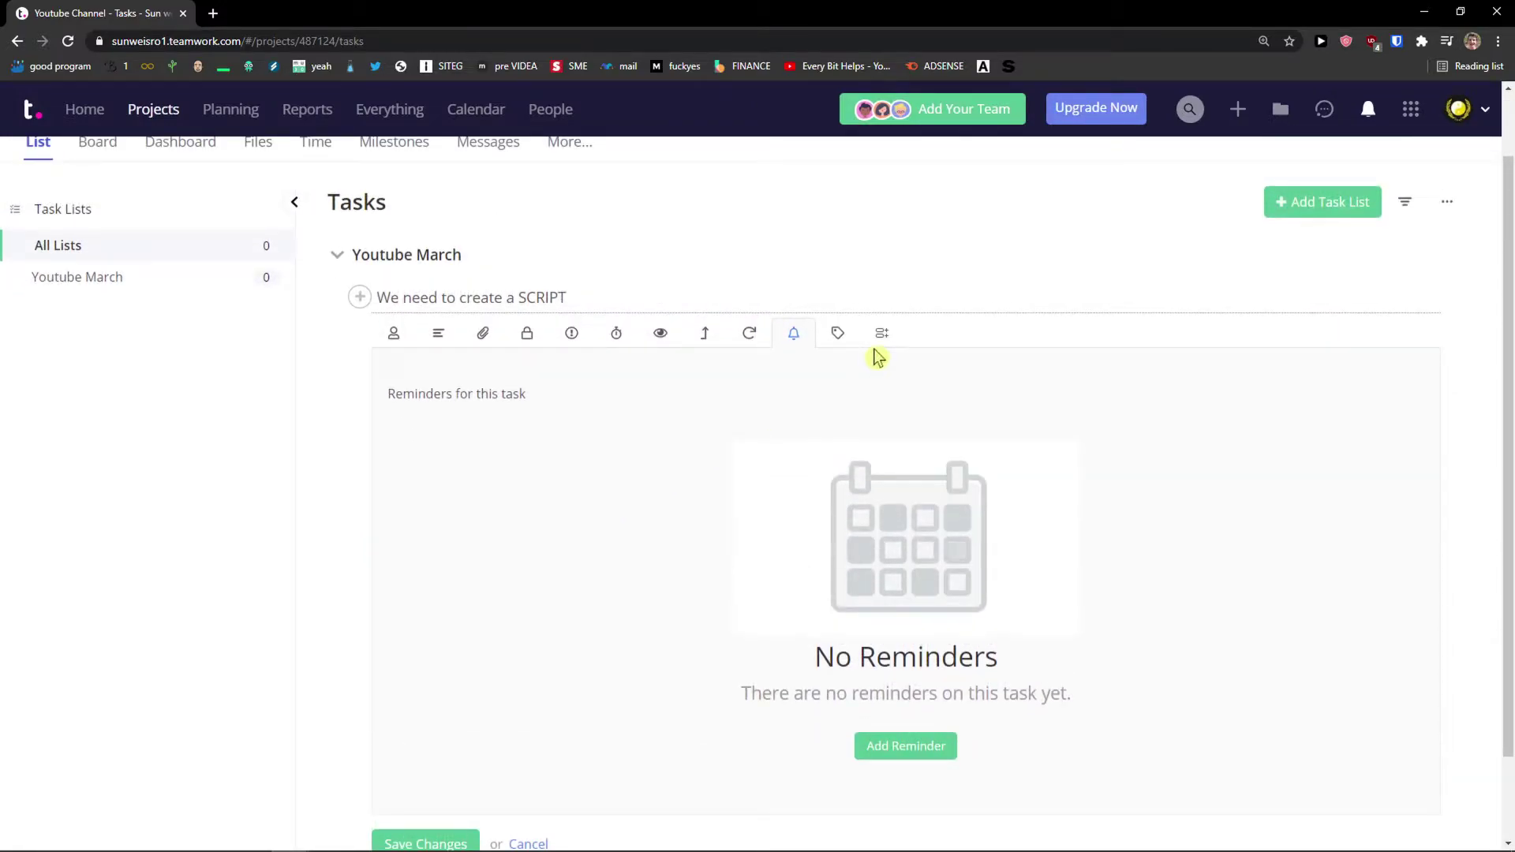
click(949, 757)
click(626, 330)
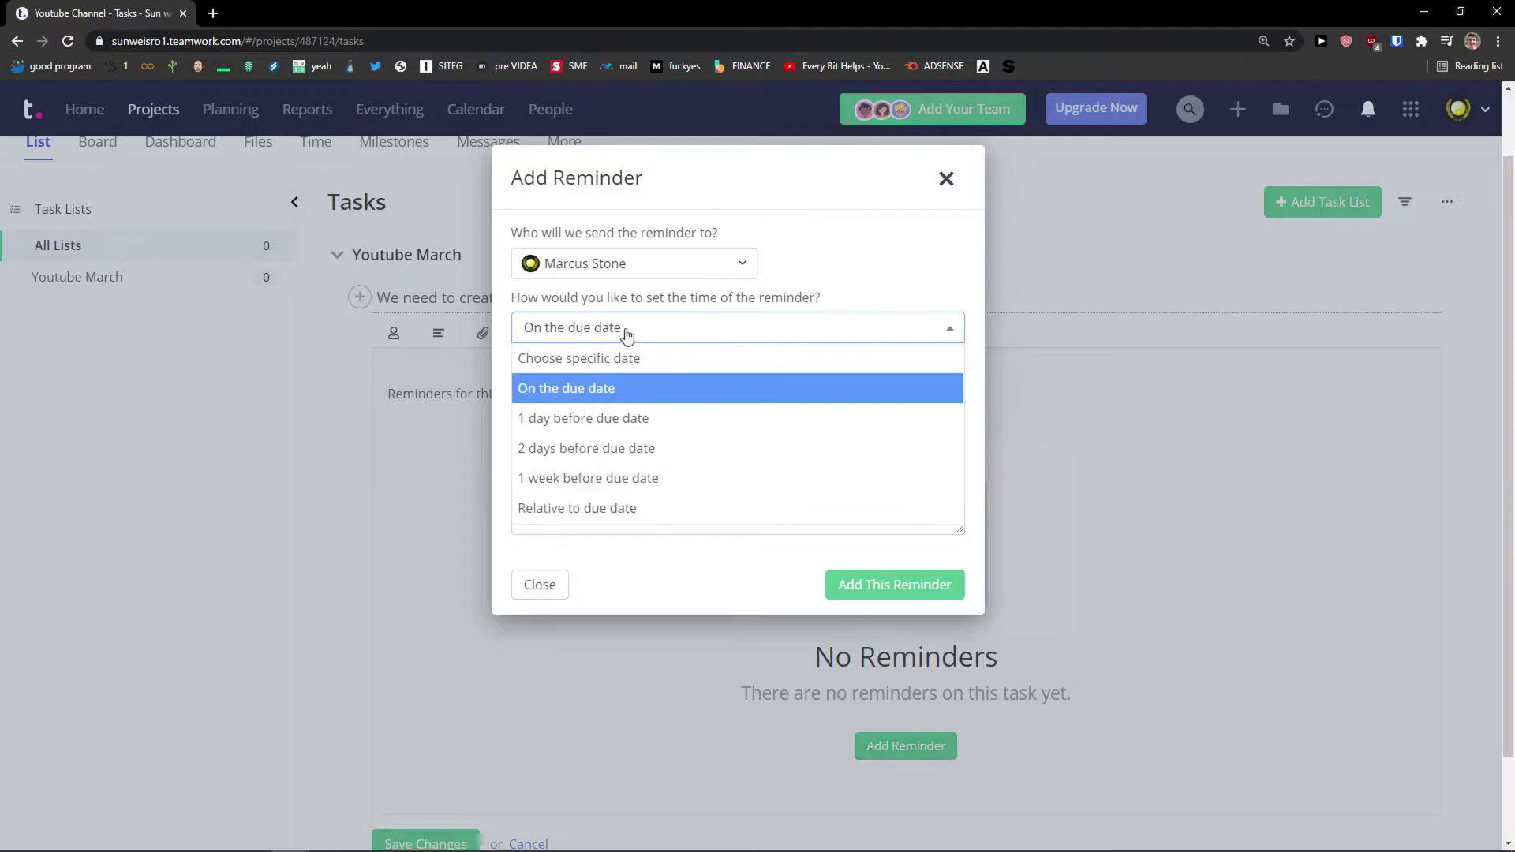
click(625, 330)
click(626, 329)
click(643, 419)
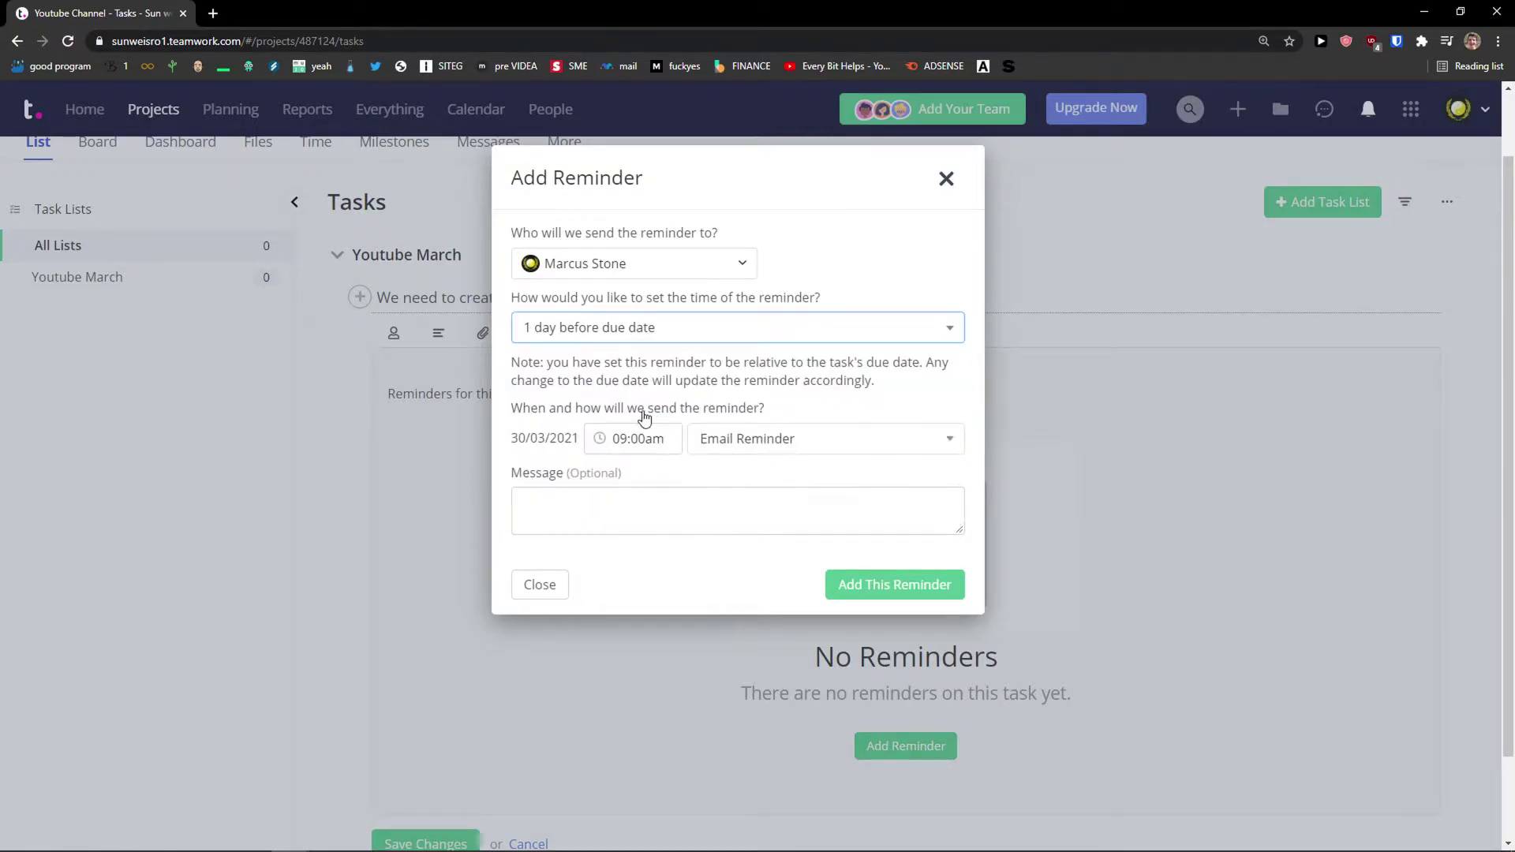
click(571, 496)
text(nee)
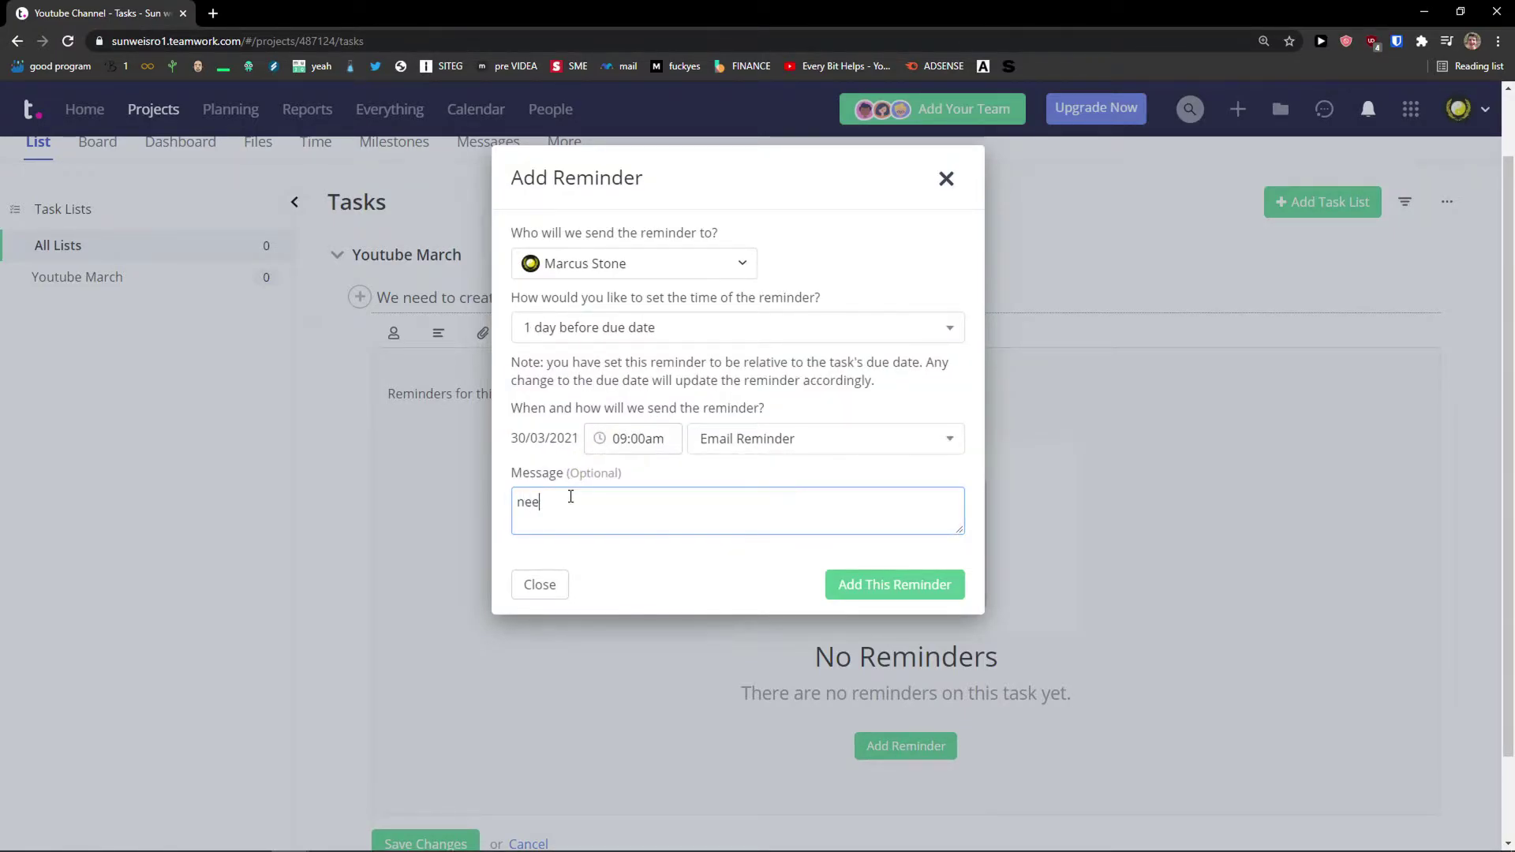
text(ds to be done)
click(845, 584)
Look over the Tags and Custom Fields sections without adding anything, and save the task.
click(837, 414)
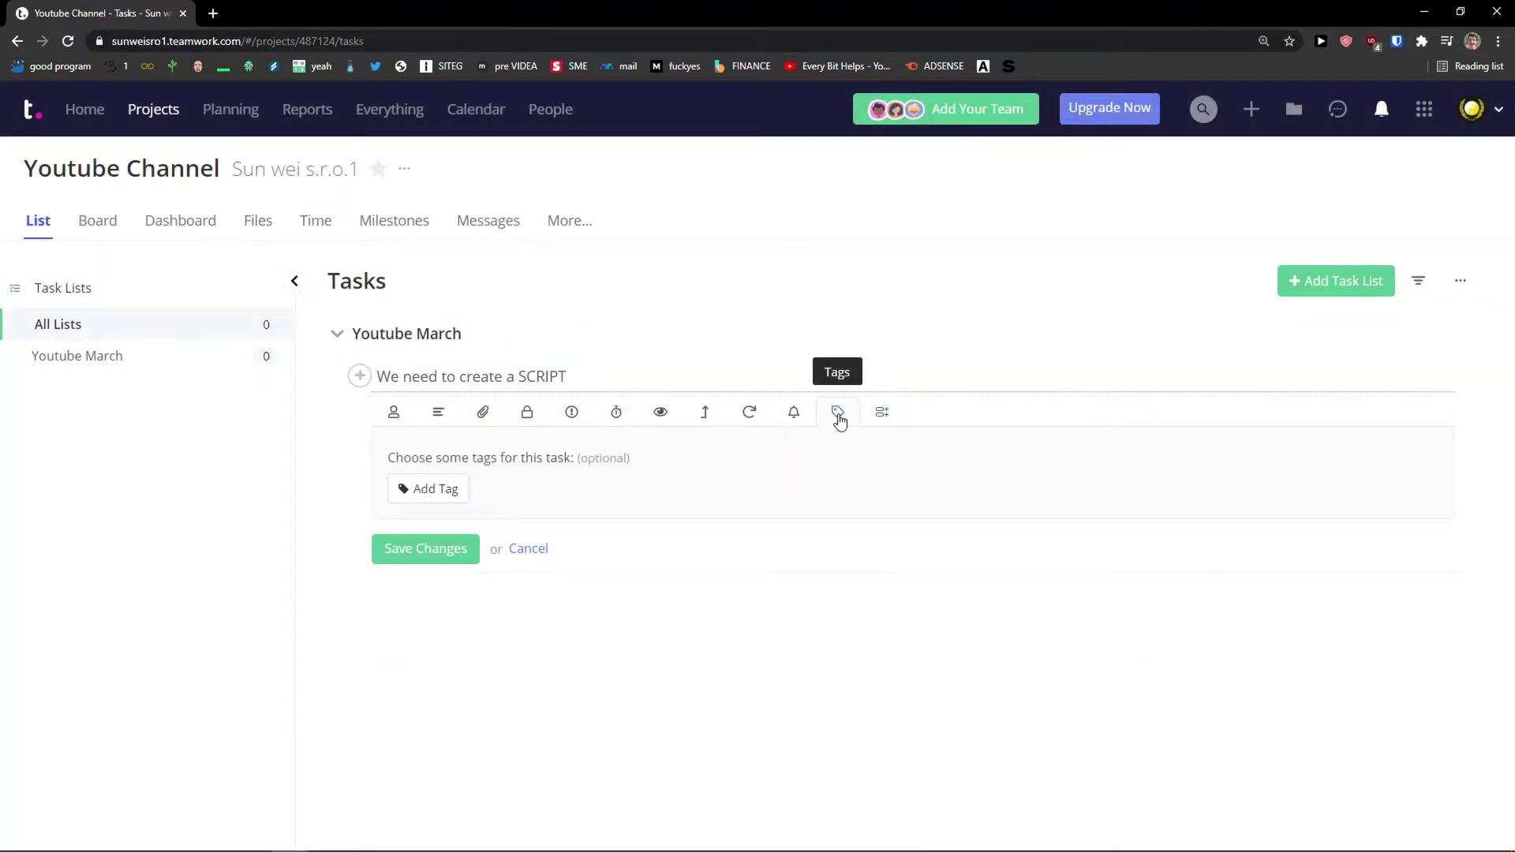
click(880, 414)
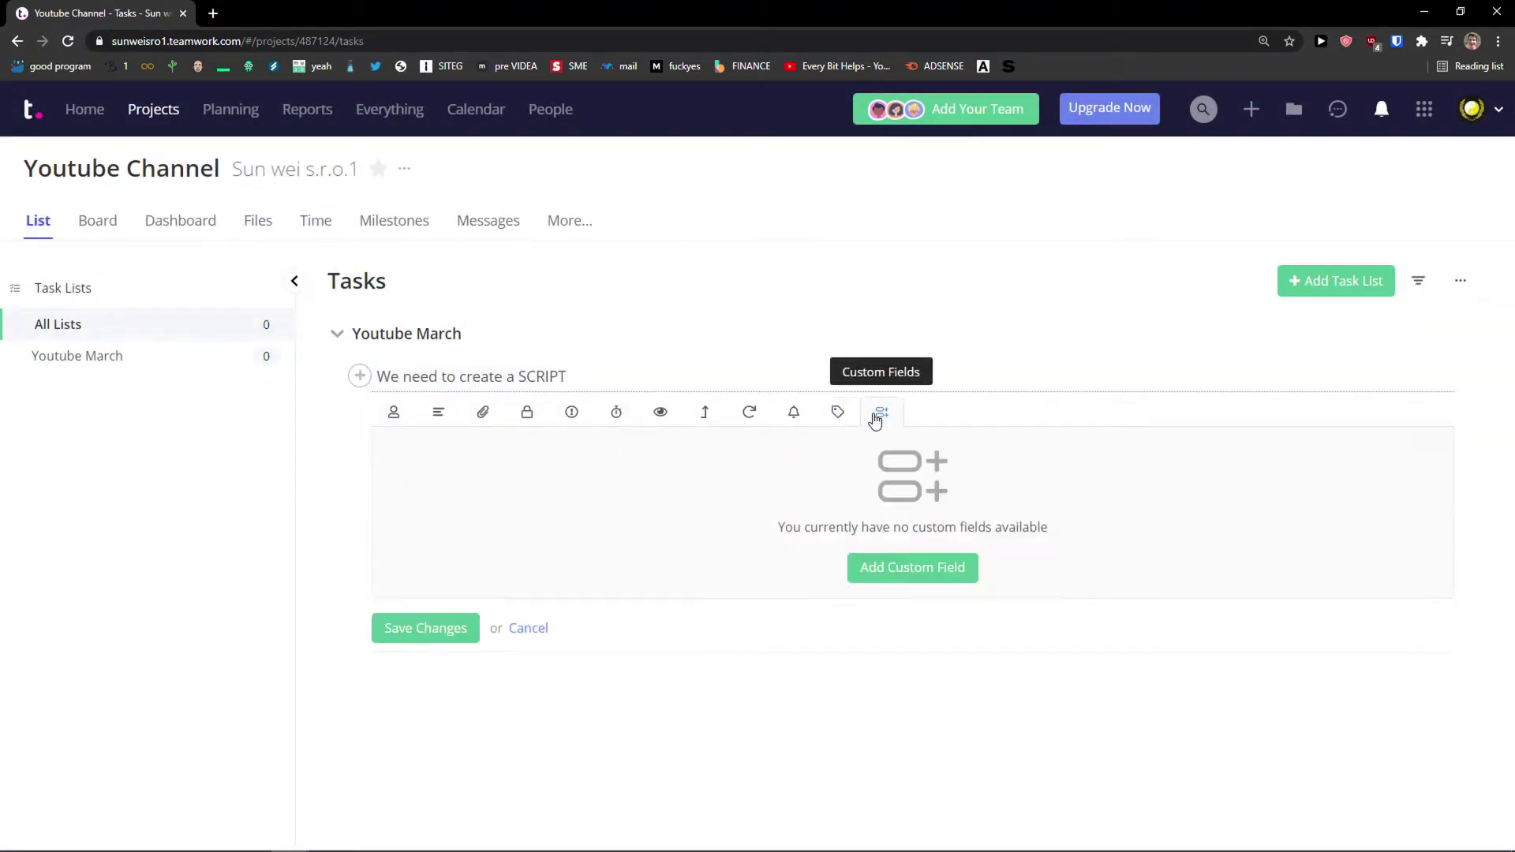
click(894, 565)
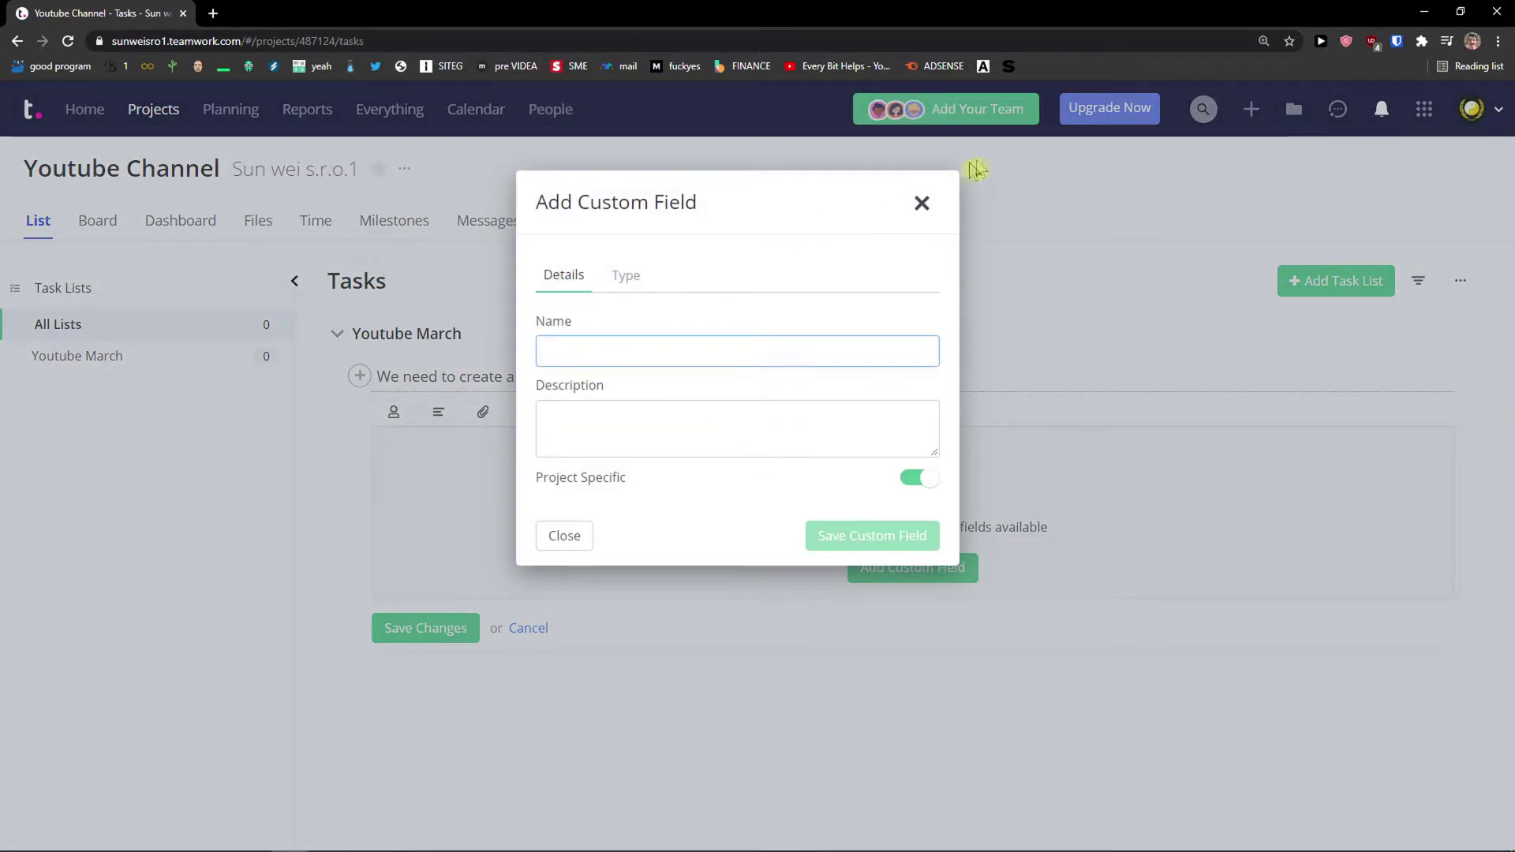
click(922, 203)
click(404, 640)
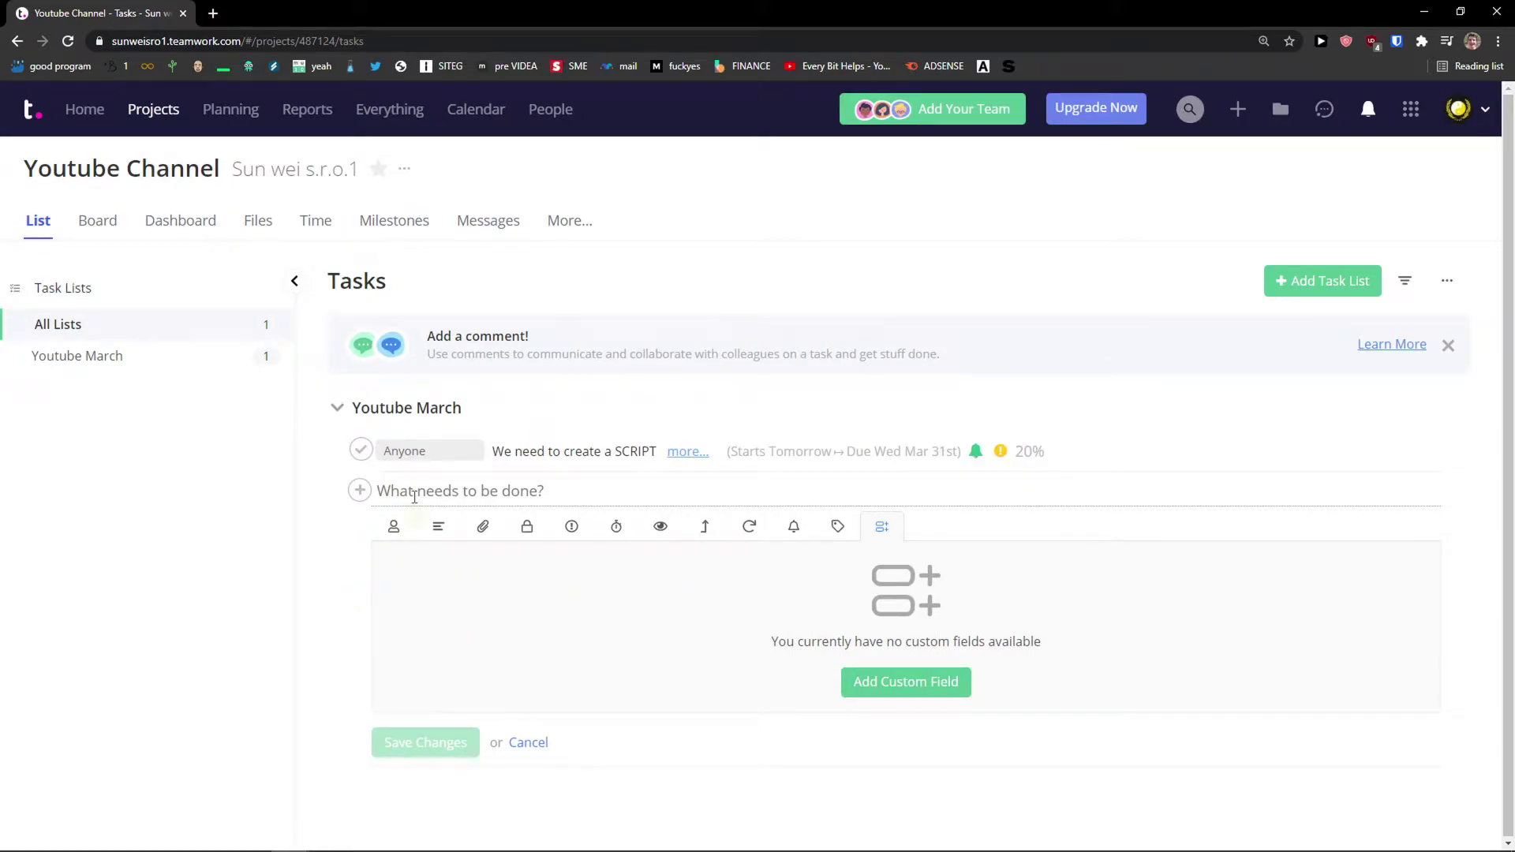
Recheck the SCRIPT task's 17/03/2021–31/03/2021 dates, save it, and dismiss the comment tip.
click(472, 452)
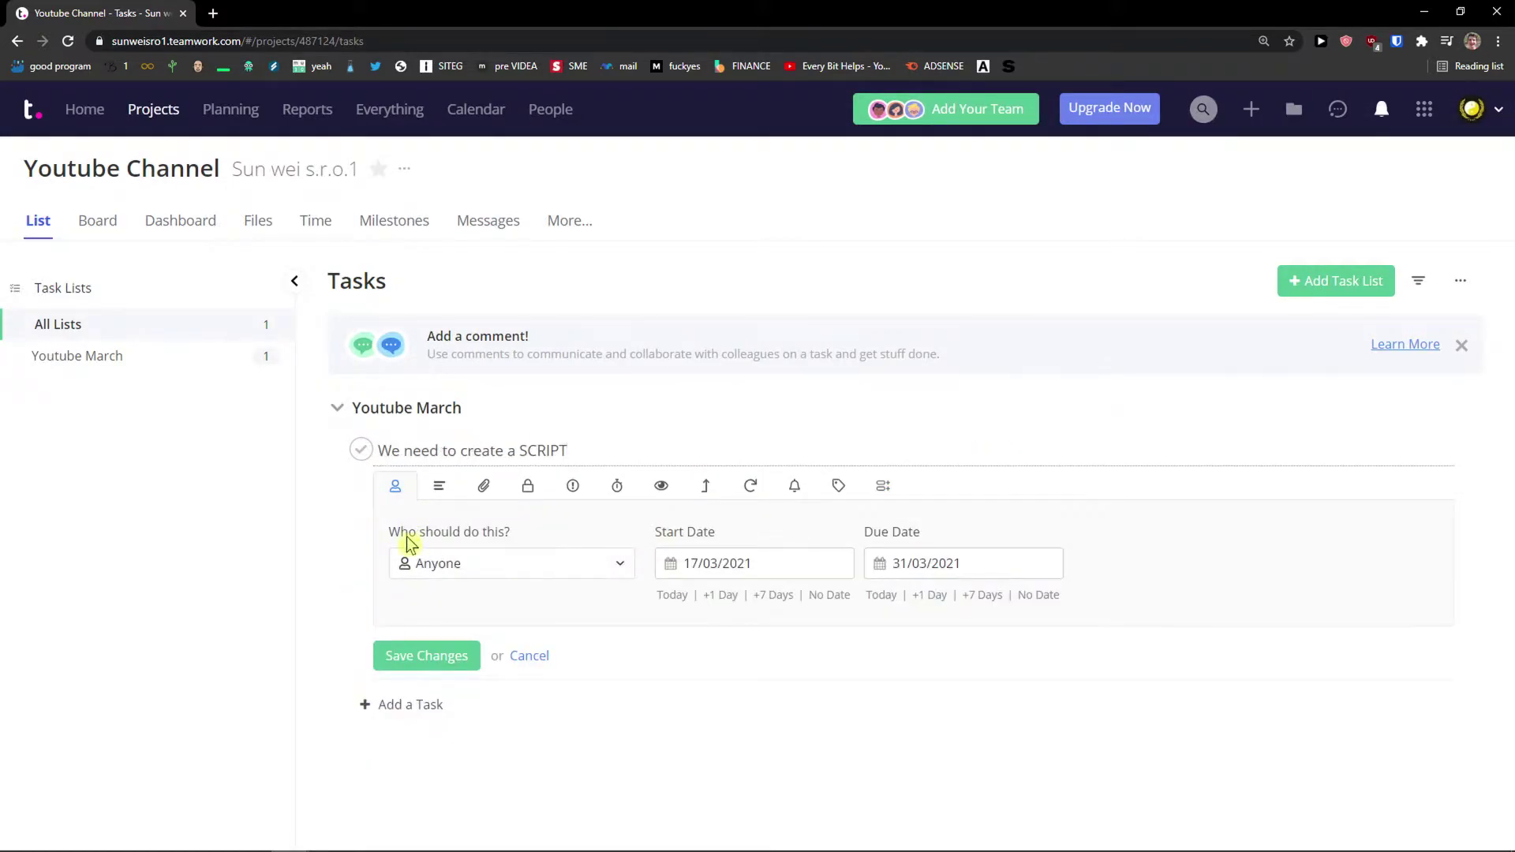
click(406, 662)
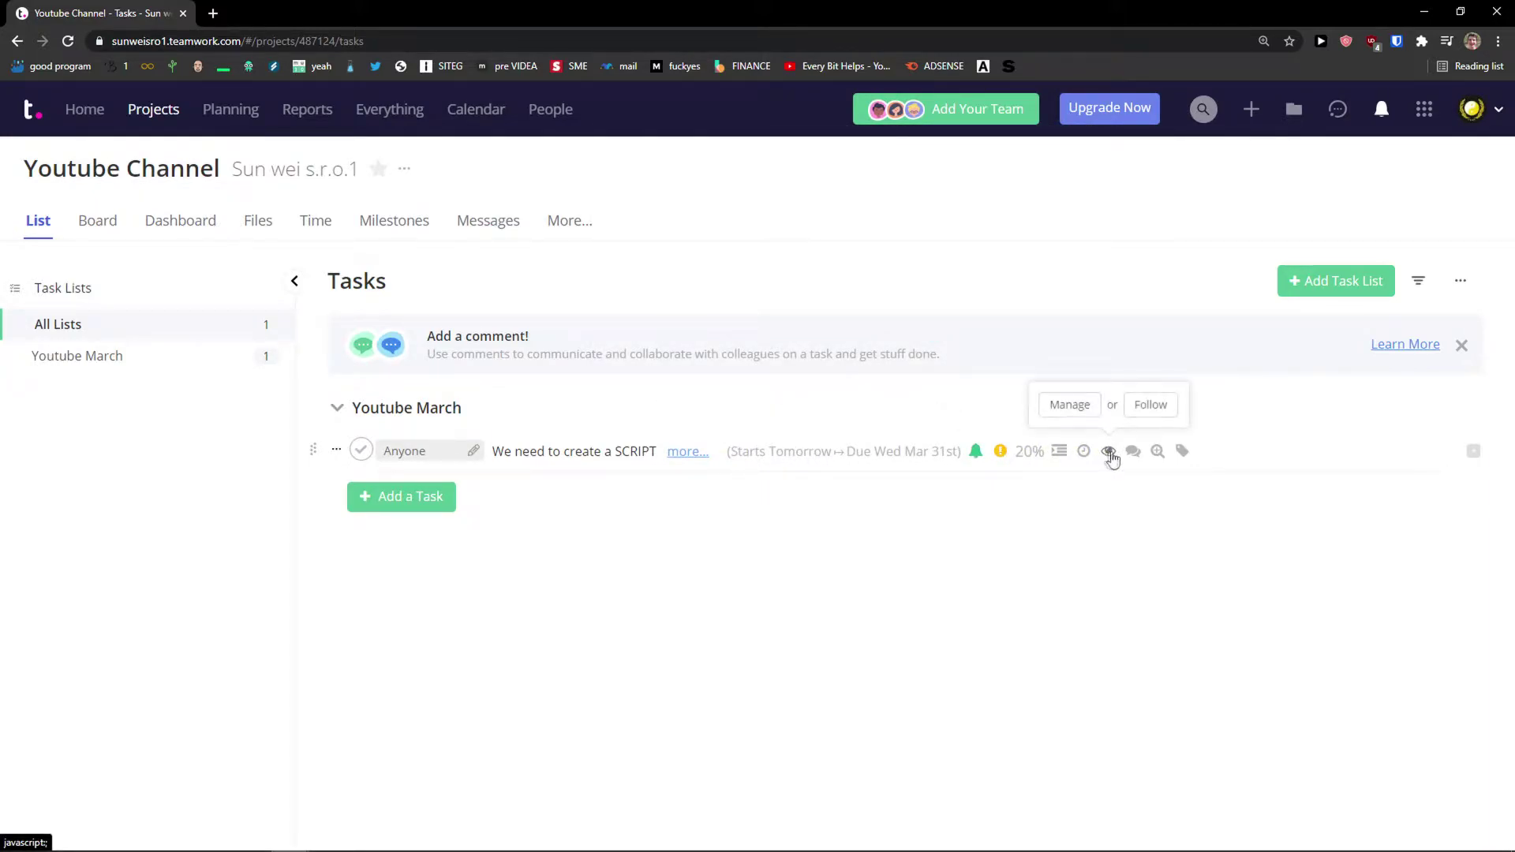
click(1460, 348)
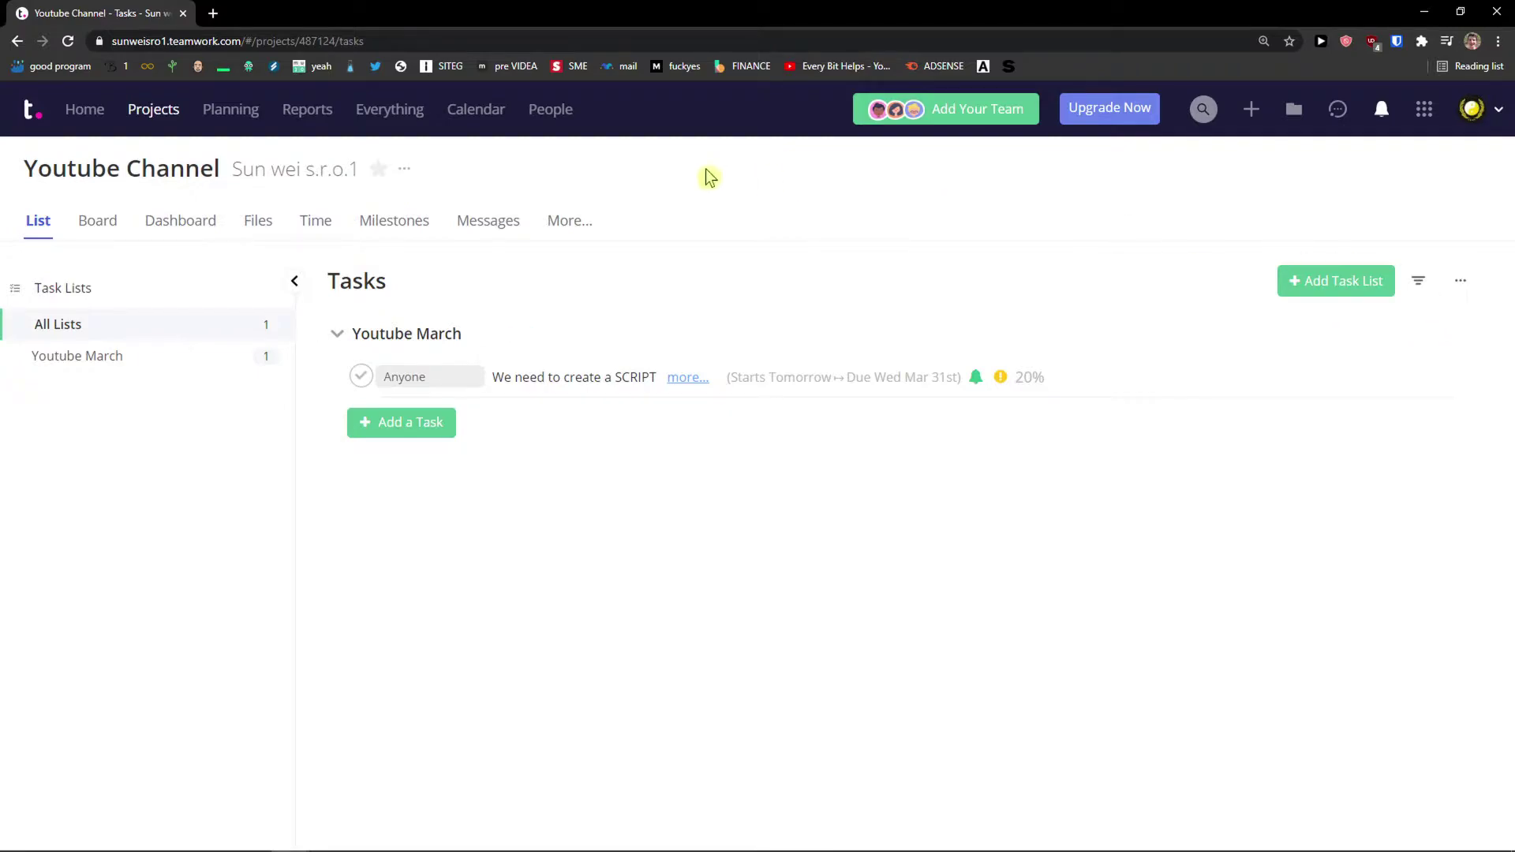
click(568, 222)
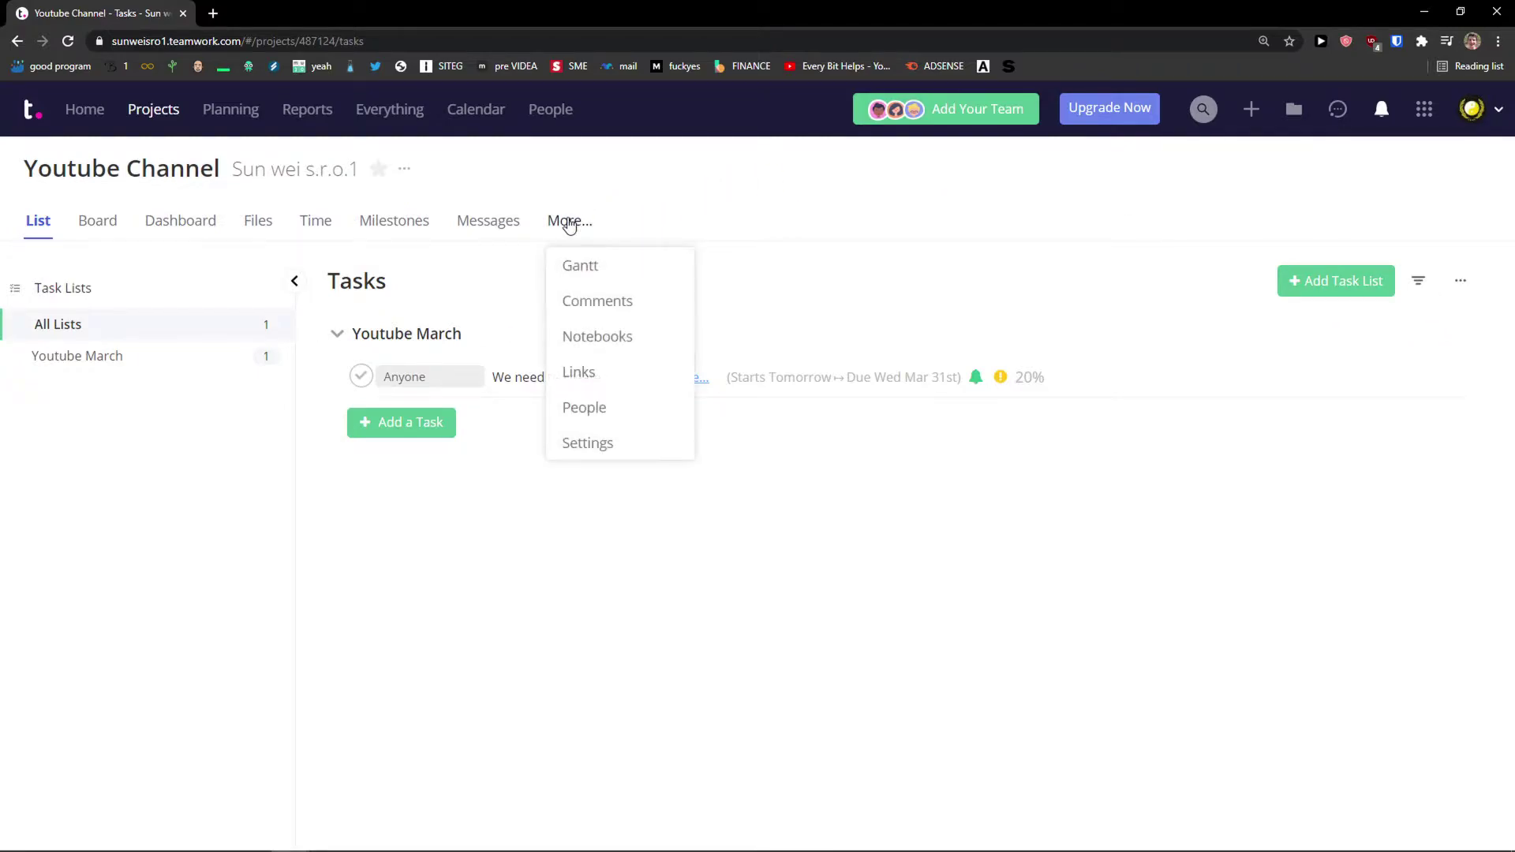
Add the company's second user to Youtube Channel's people, then view its empty Board.
click(584, 407)
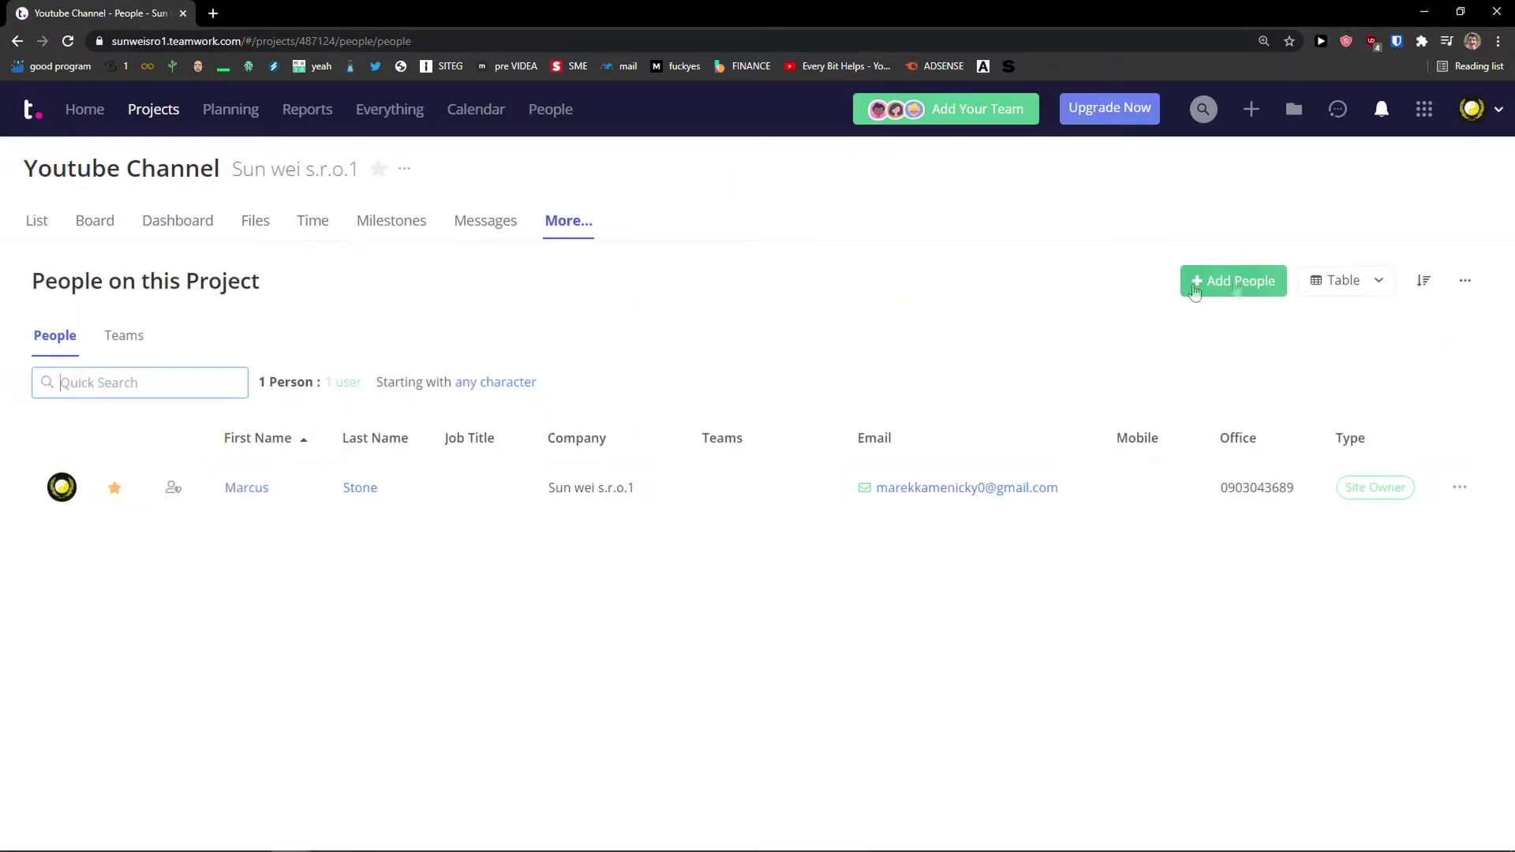
click(1234, 282)
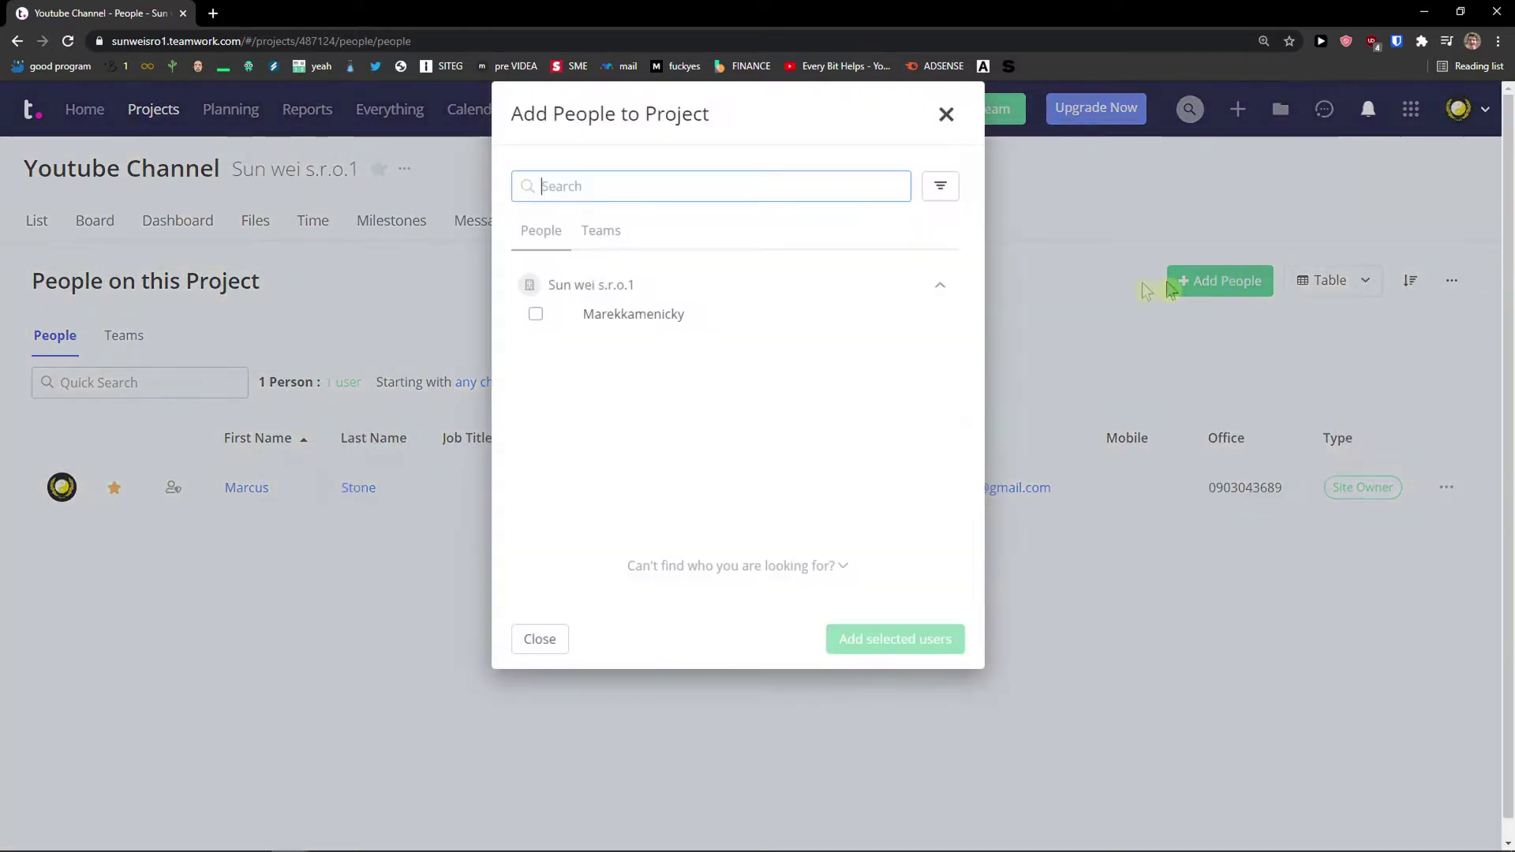
click(534, 316)
click(943, 673)
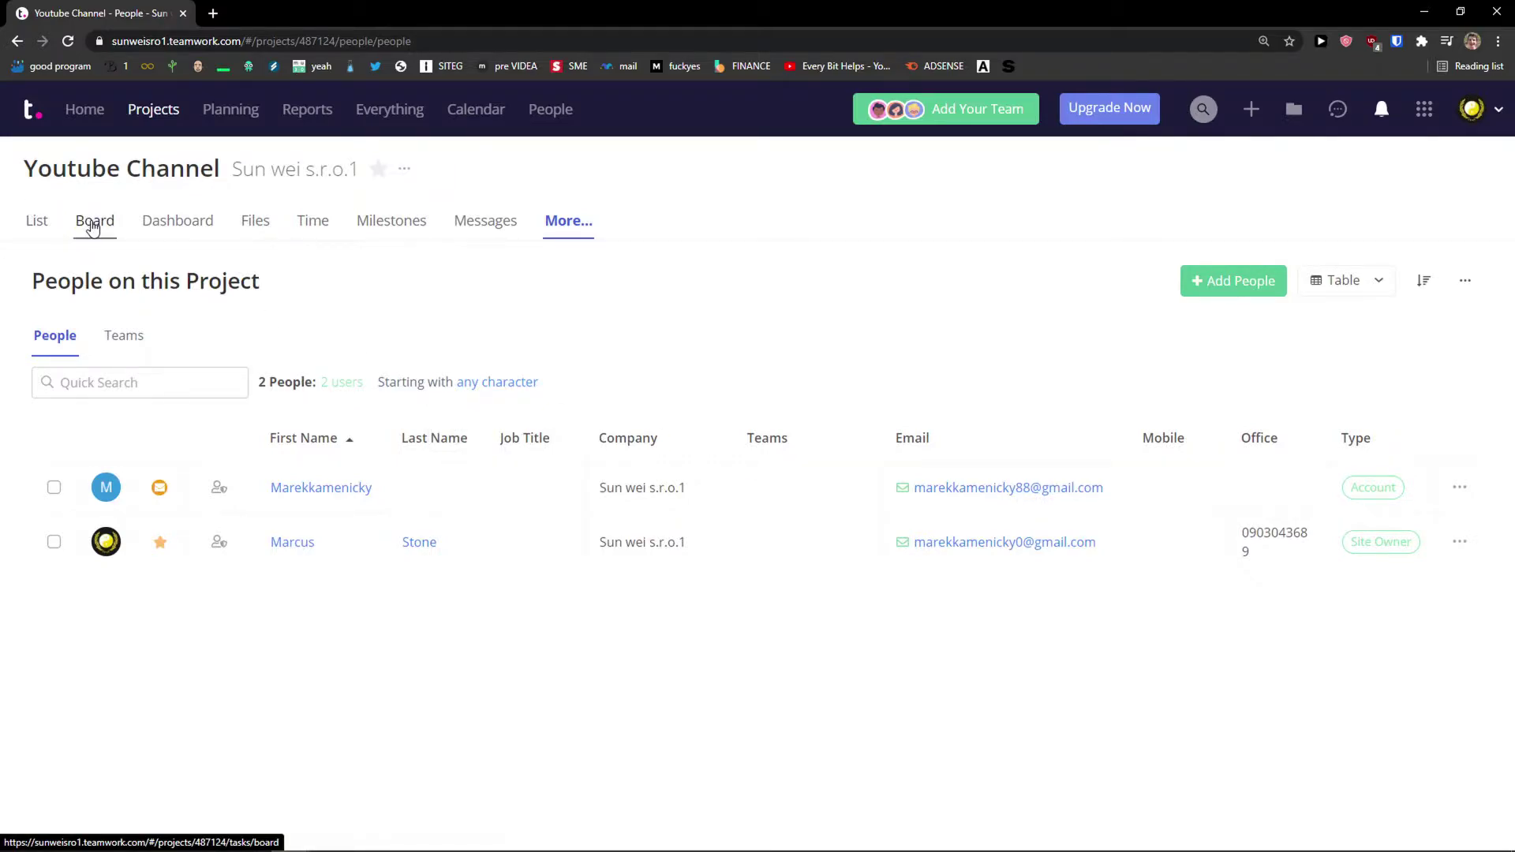
click(92, 223)
scroll(473, 355, down, 1)
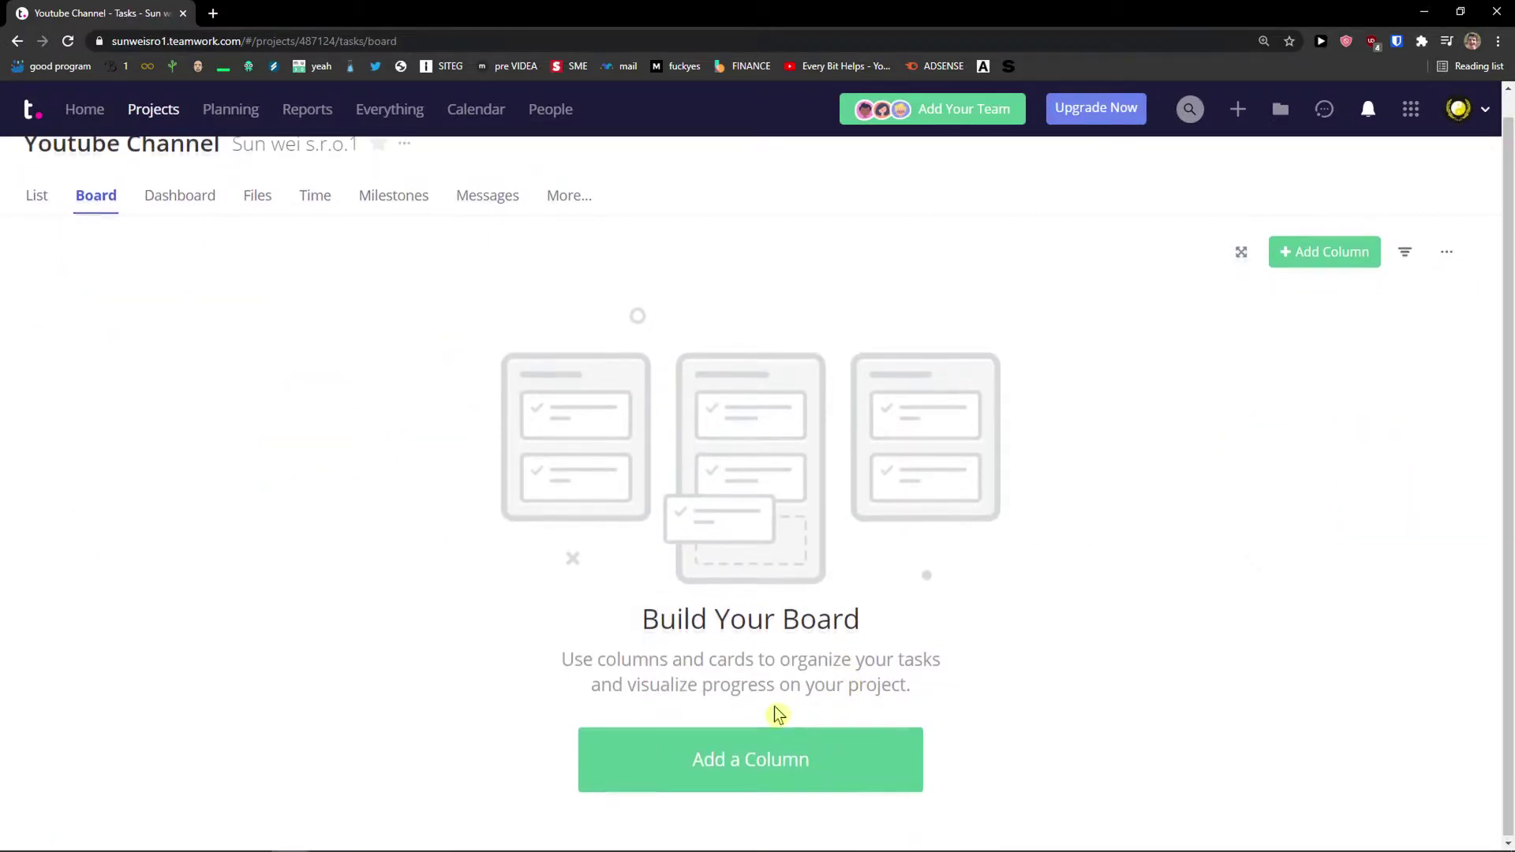
Create the board columns PREPARATION, PROGRESS, FINISH and CANCELED.
click(748, 760)
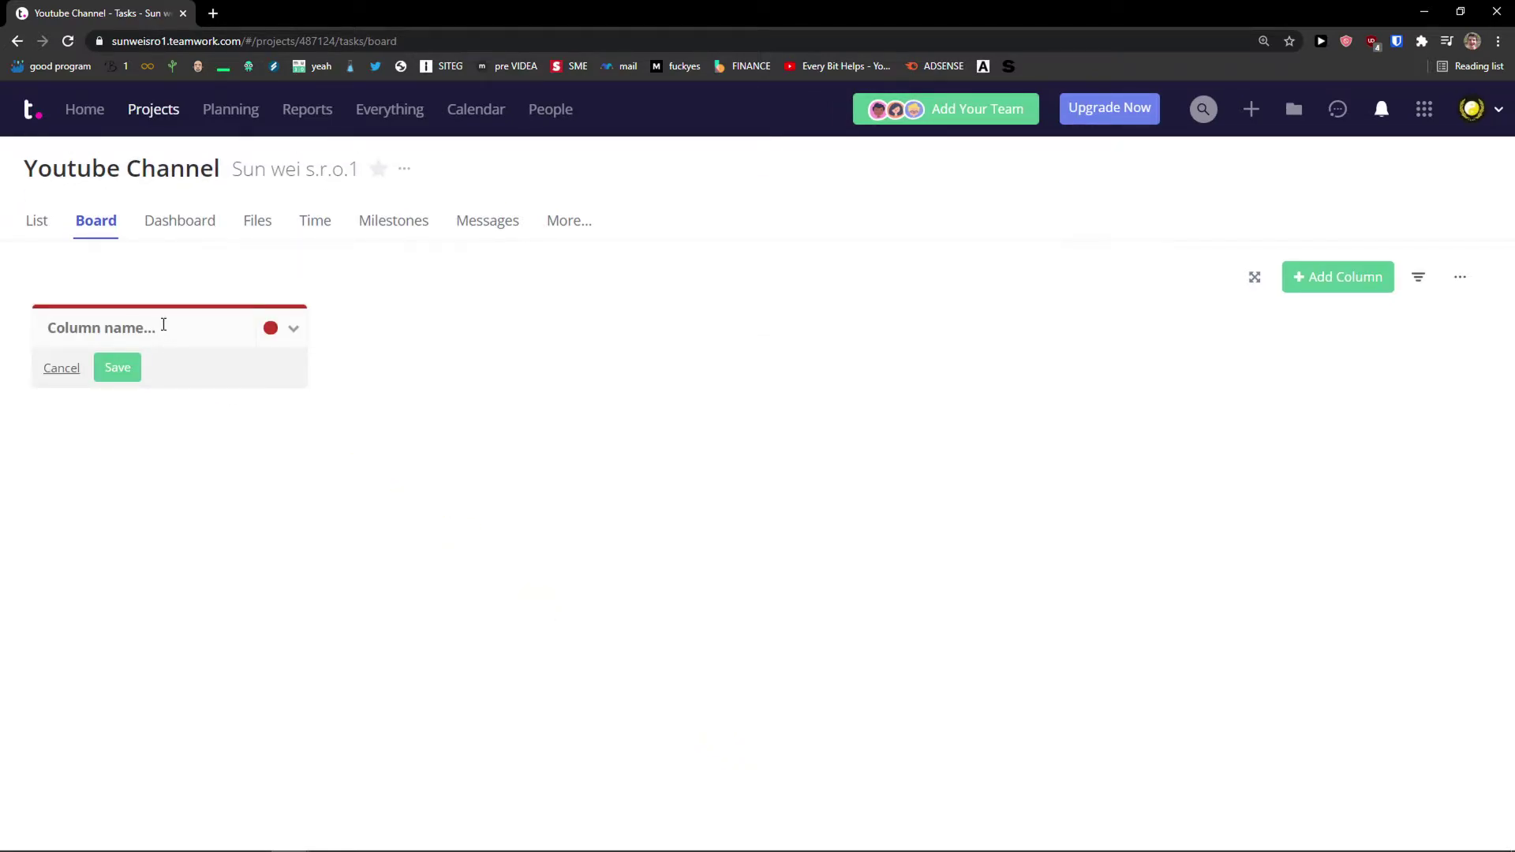
text(PREPARATION)
key(Return)
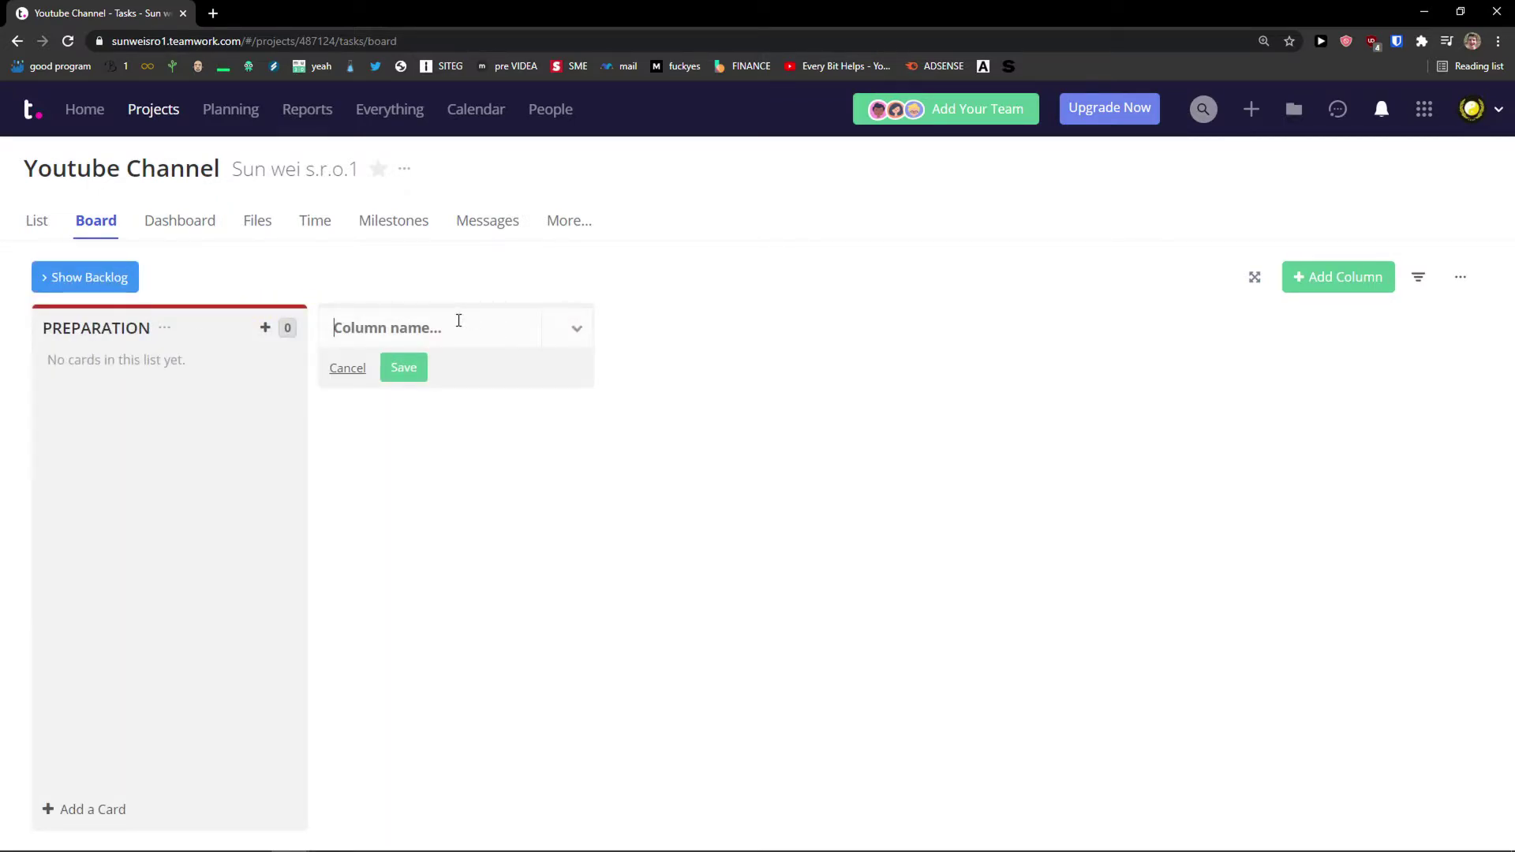
text(PROGRESS)
key(Return)
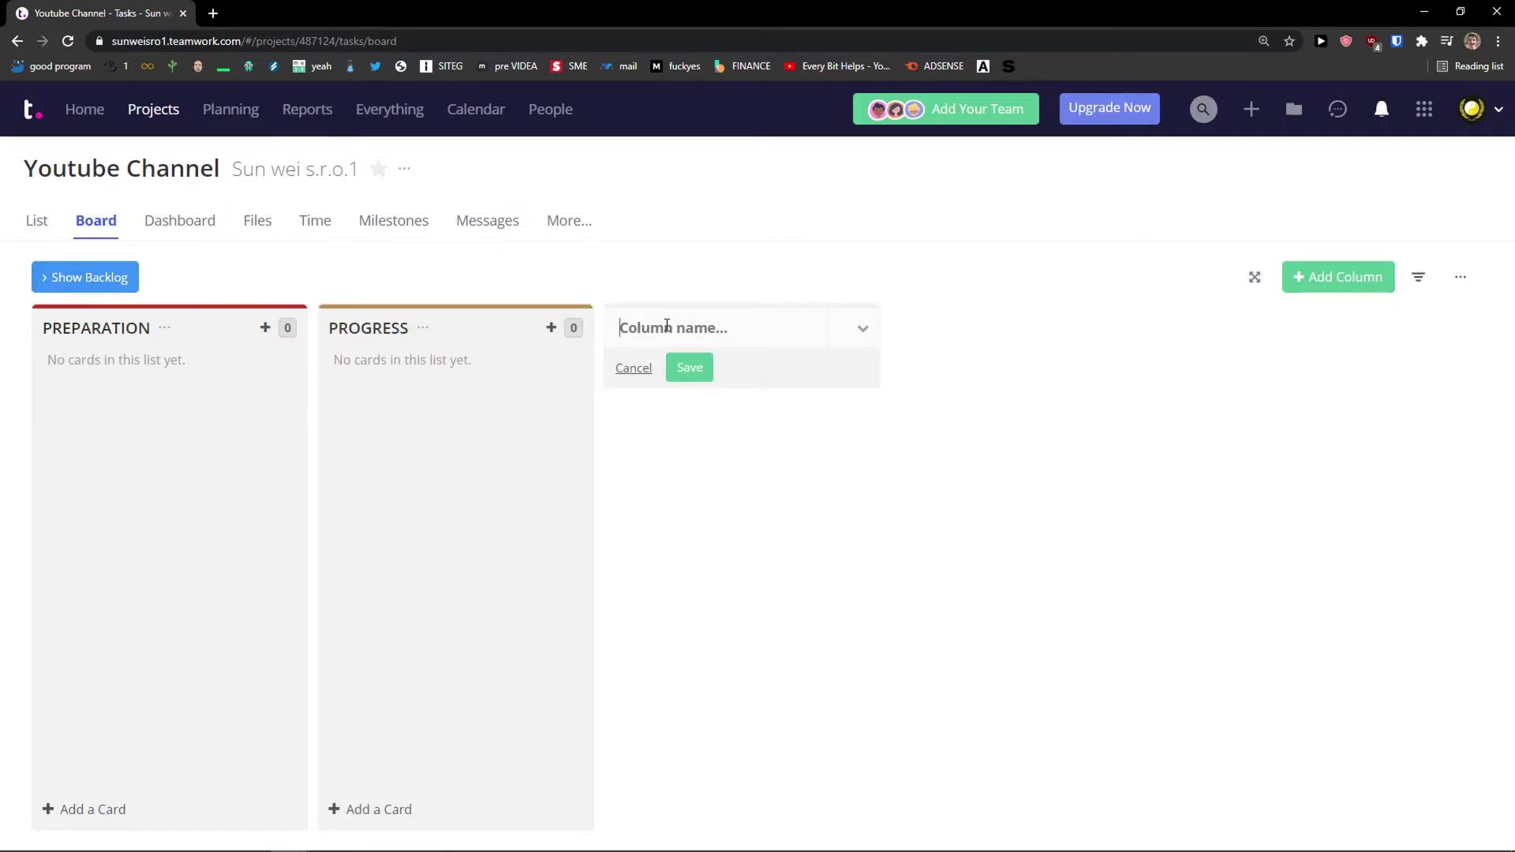
text(FINISH)
key(Return)
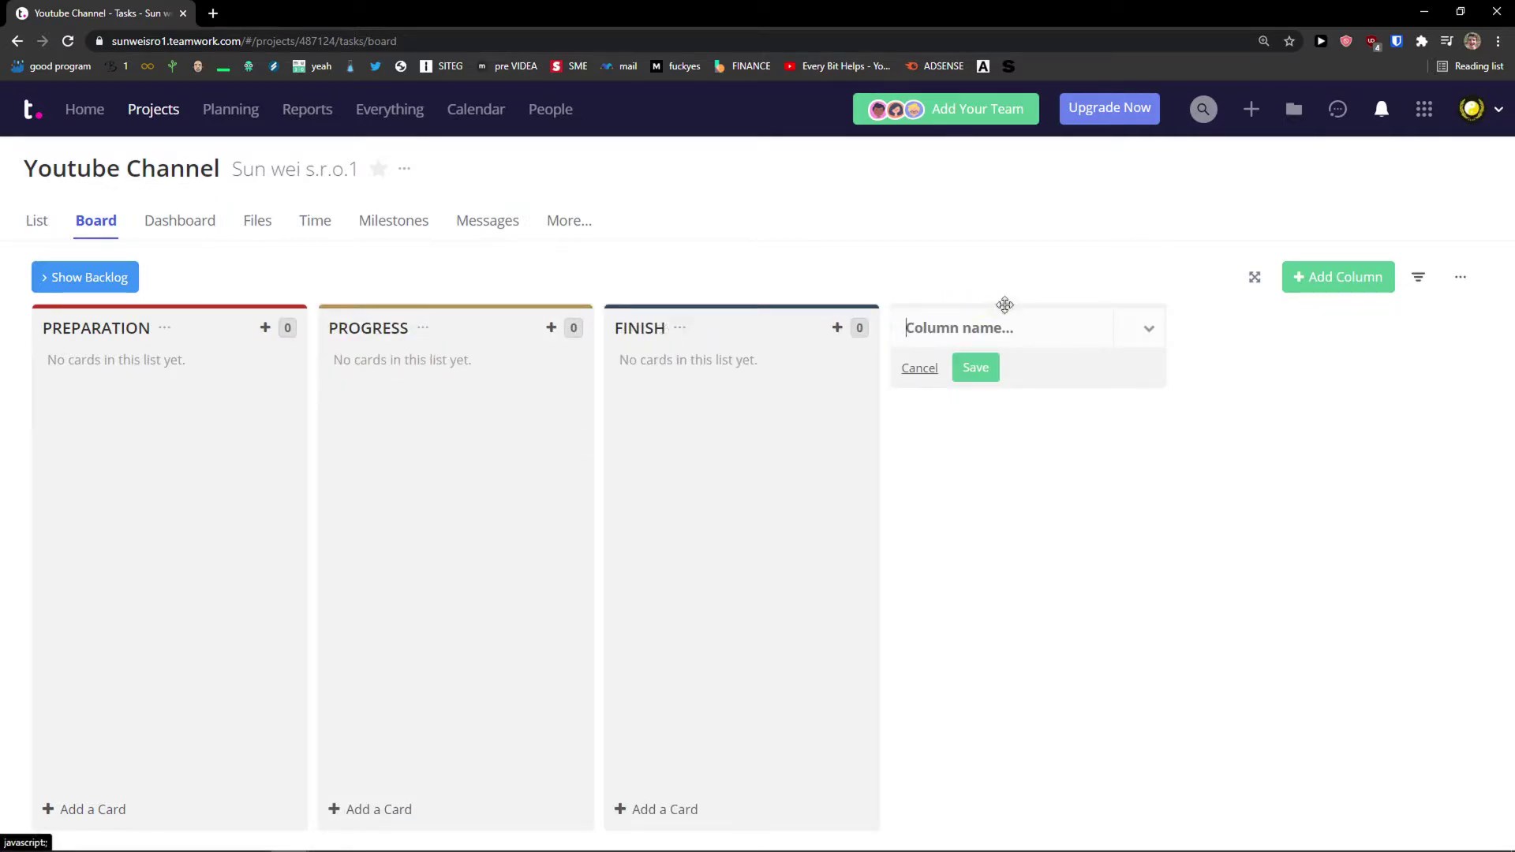
text(CANCELED)
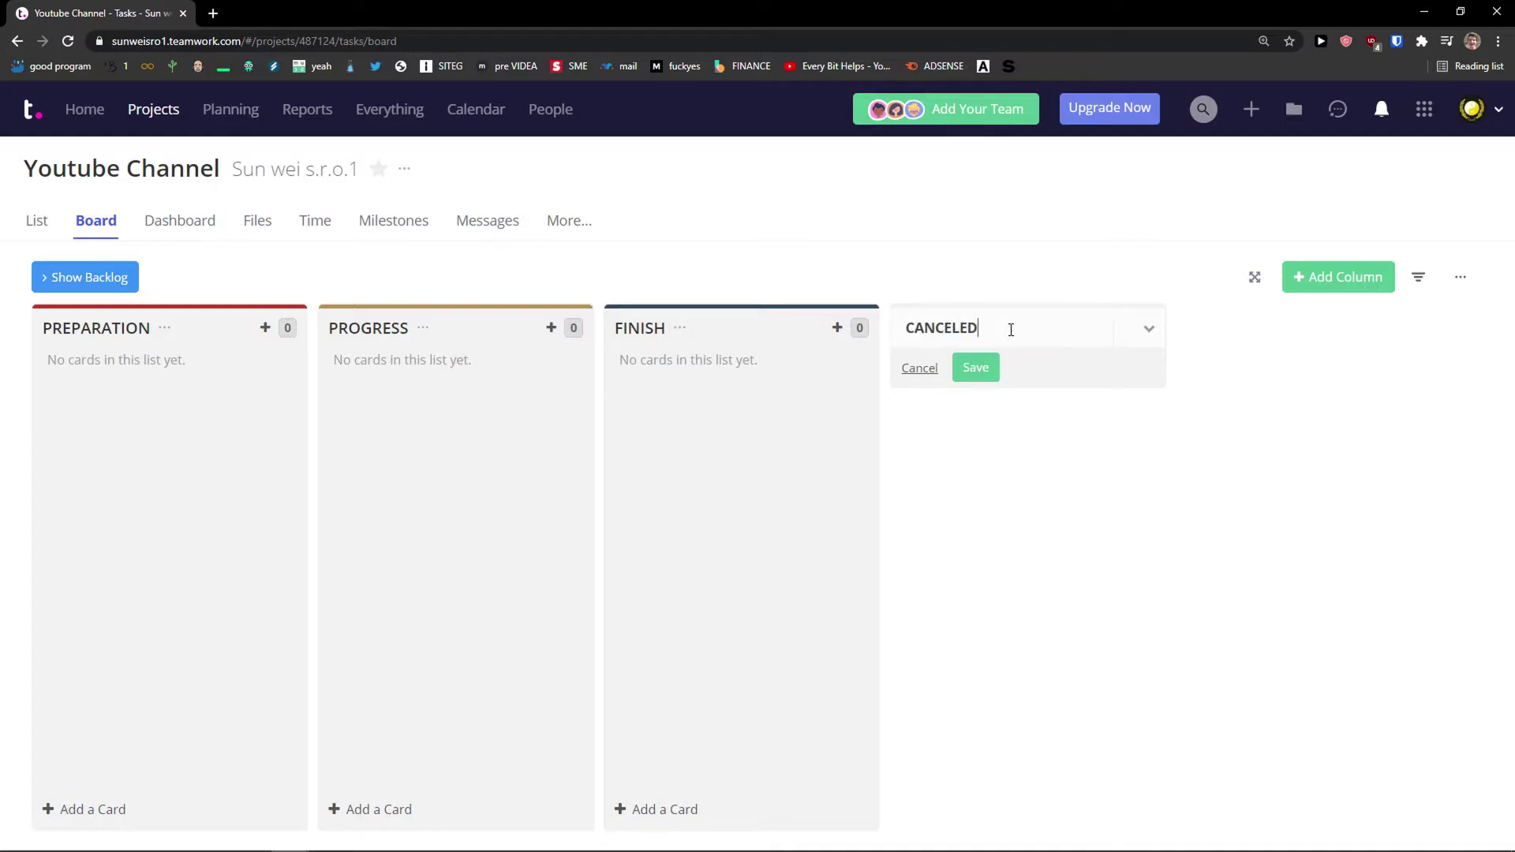
key(Return)
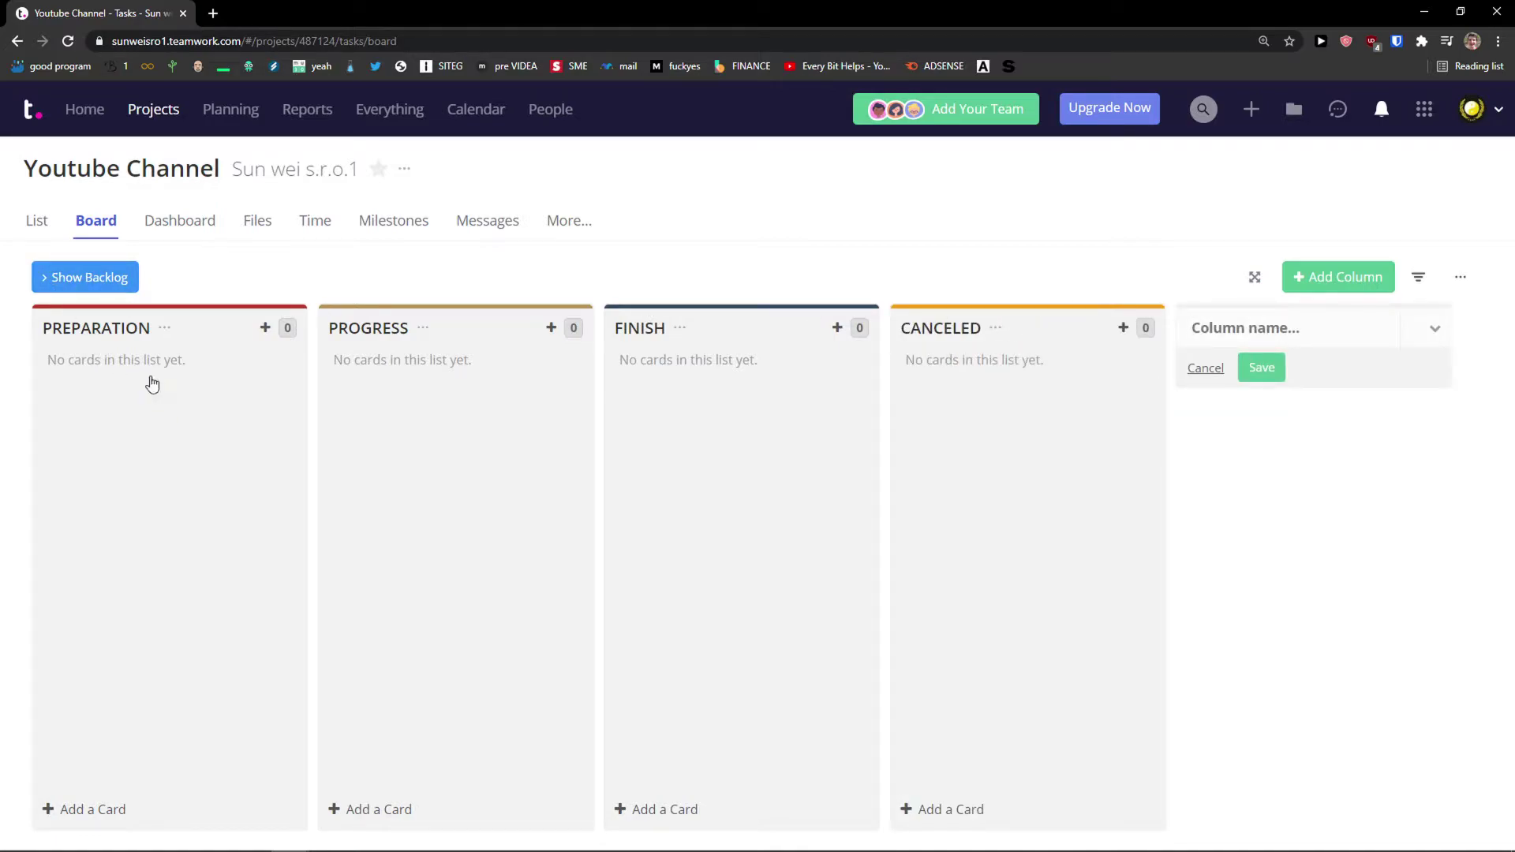
click(153, 375)
Add a YOUTUBE SCRIPT card in PREPARATION and move it into PROGRESS.
click(215, 437)
click(126, 365)
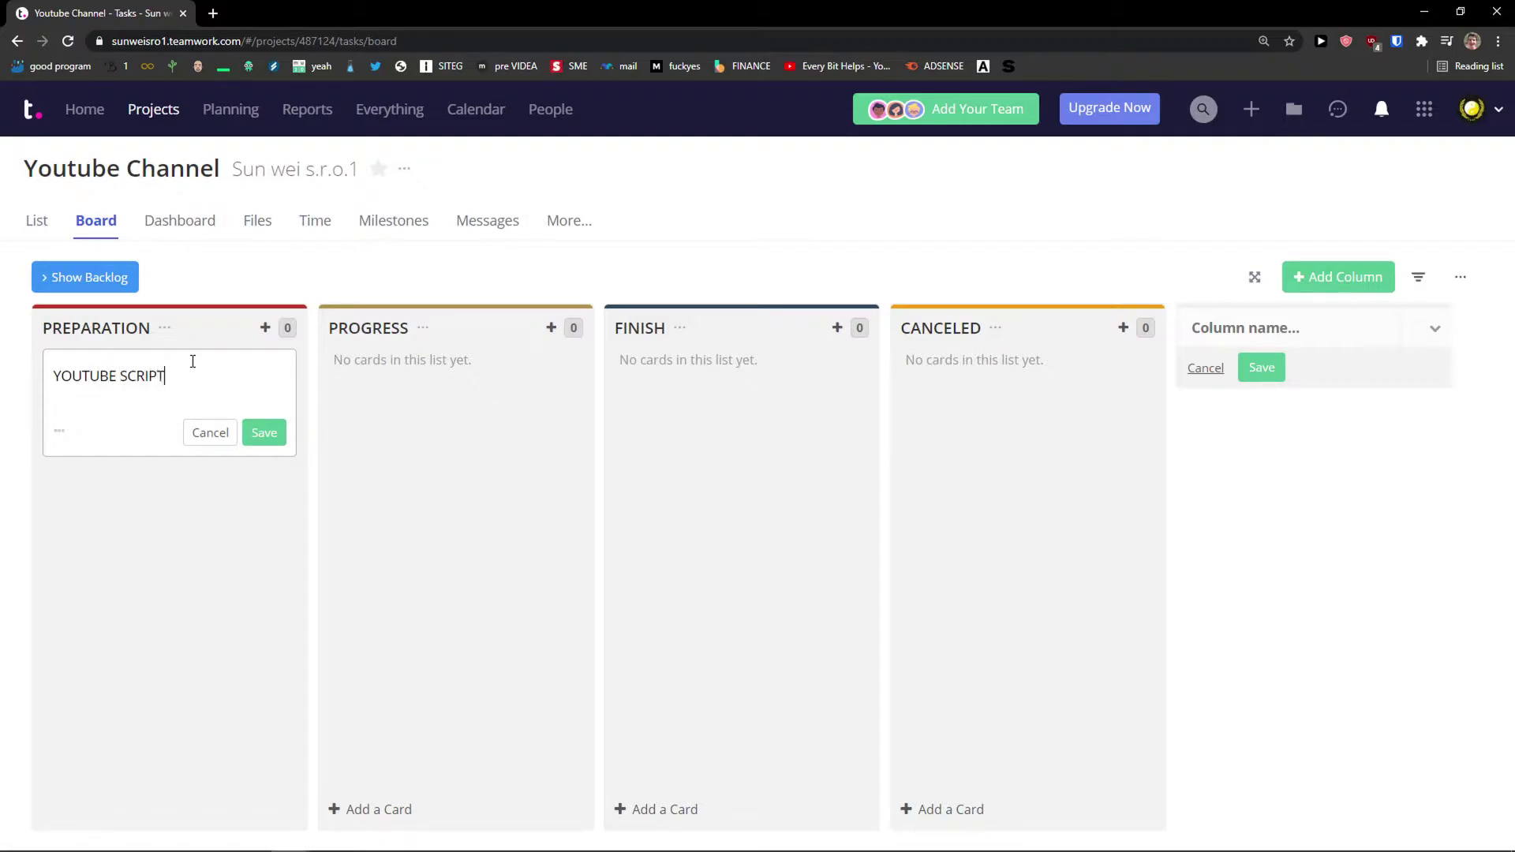
key(Return)
drag(193, 389, 464, 404)
Add a YOUTUBE VIDEO card in PREPARATION and drag it into FINISH.
click(122, 396)
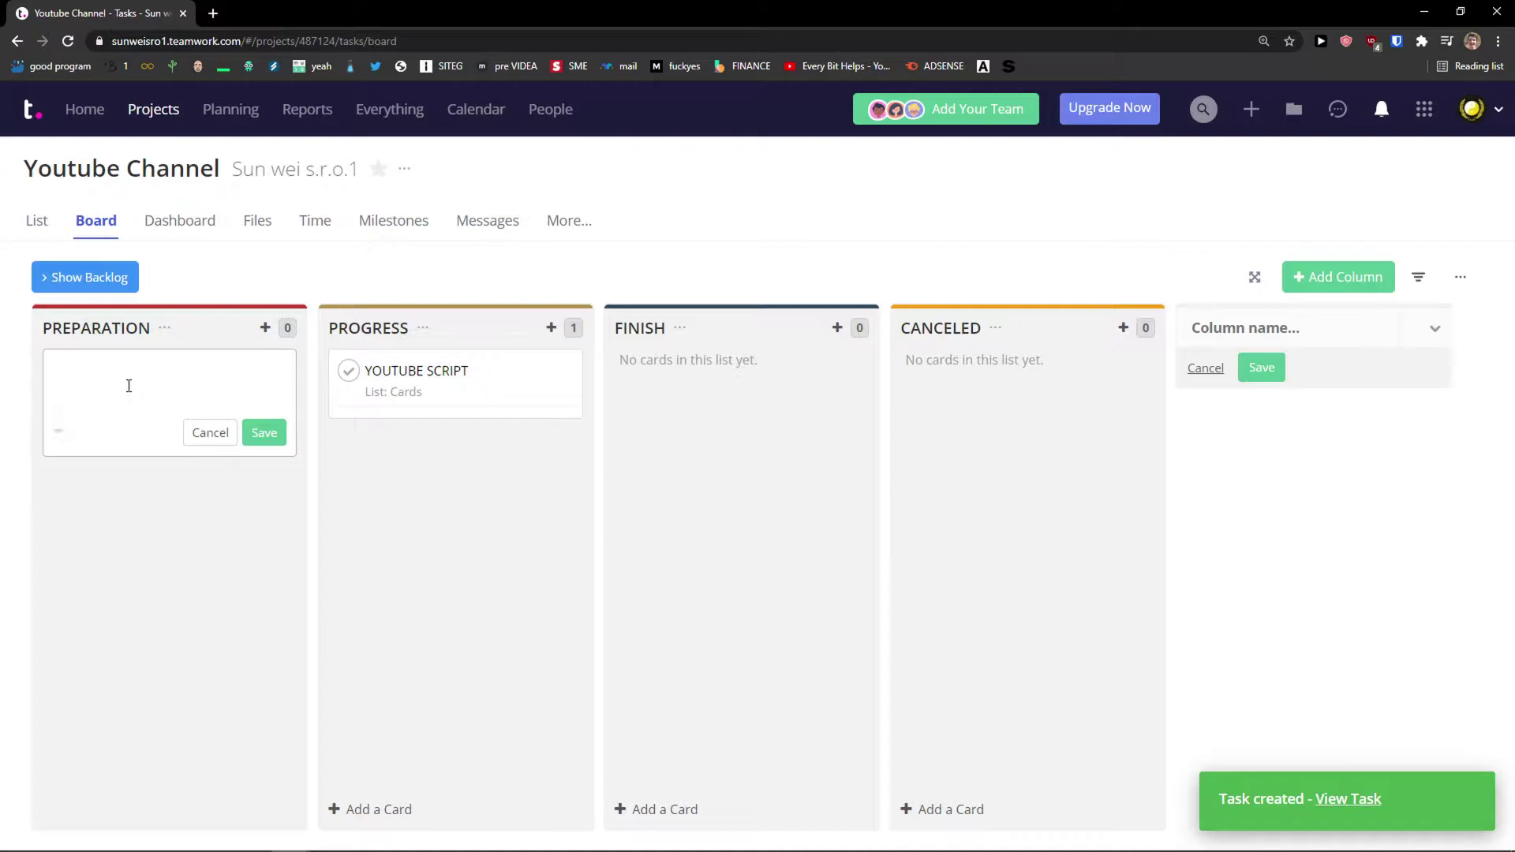
text(Y)
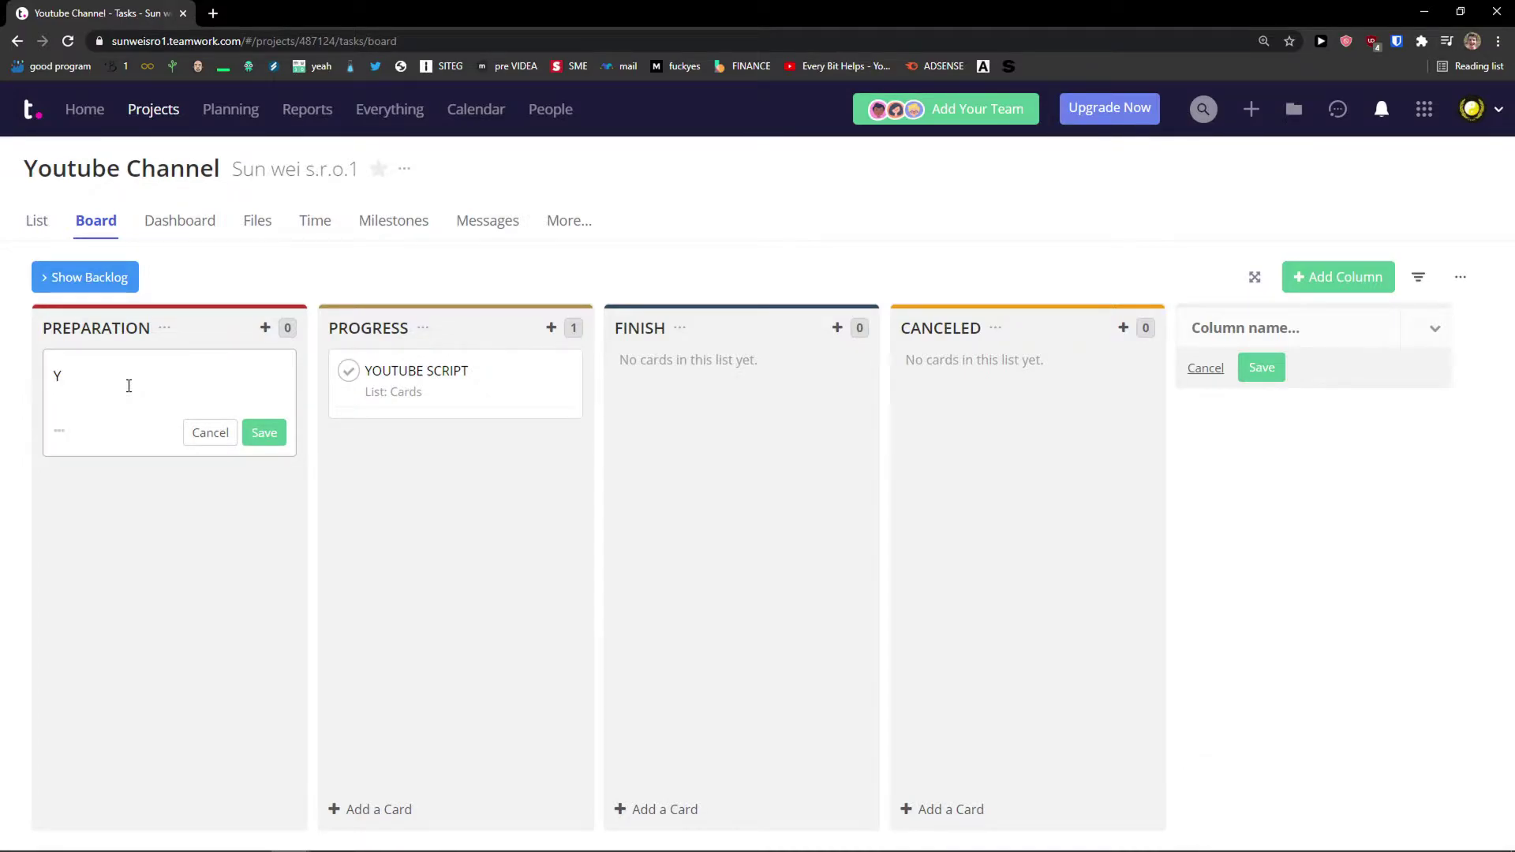
text(OUTUBE VIDEO)
key(Return)
drag(127, 384, 769, 407)
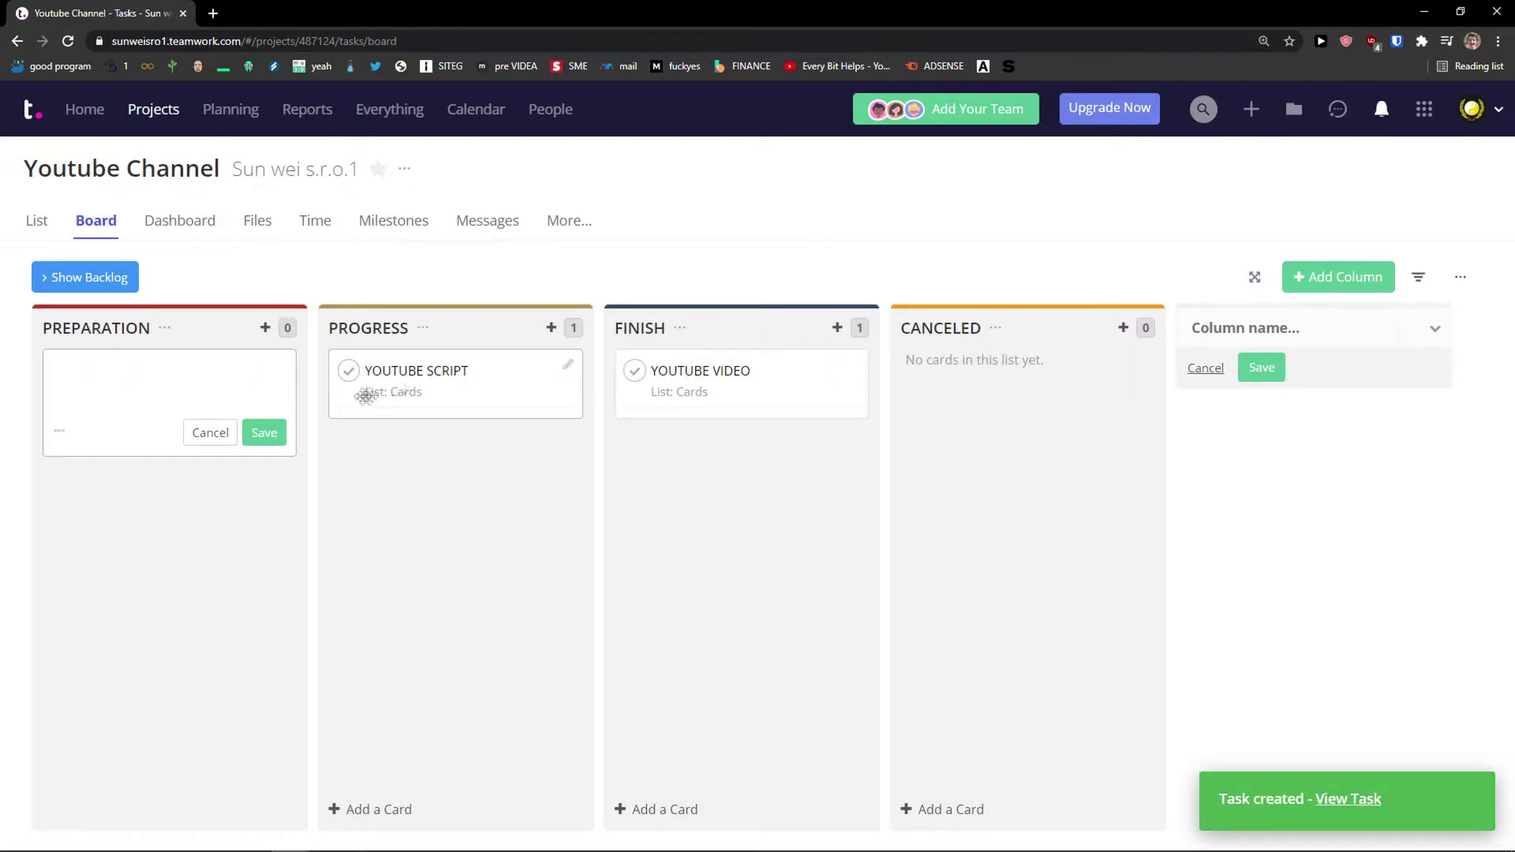
click(428, 394)
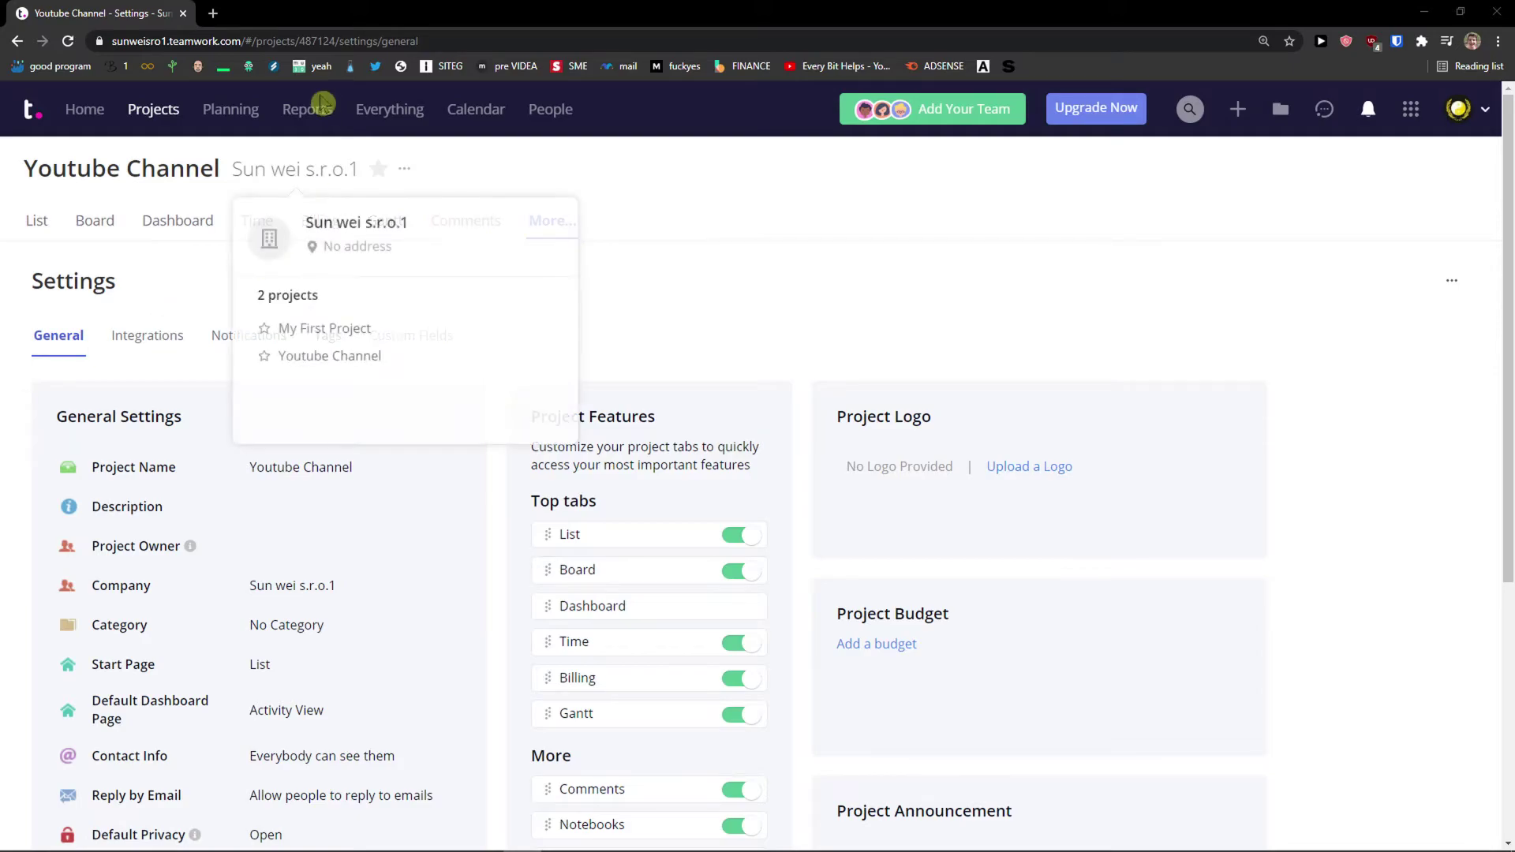
click(244, 117)
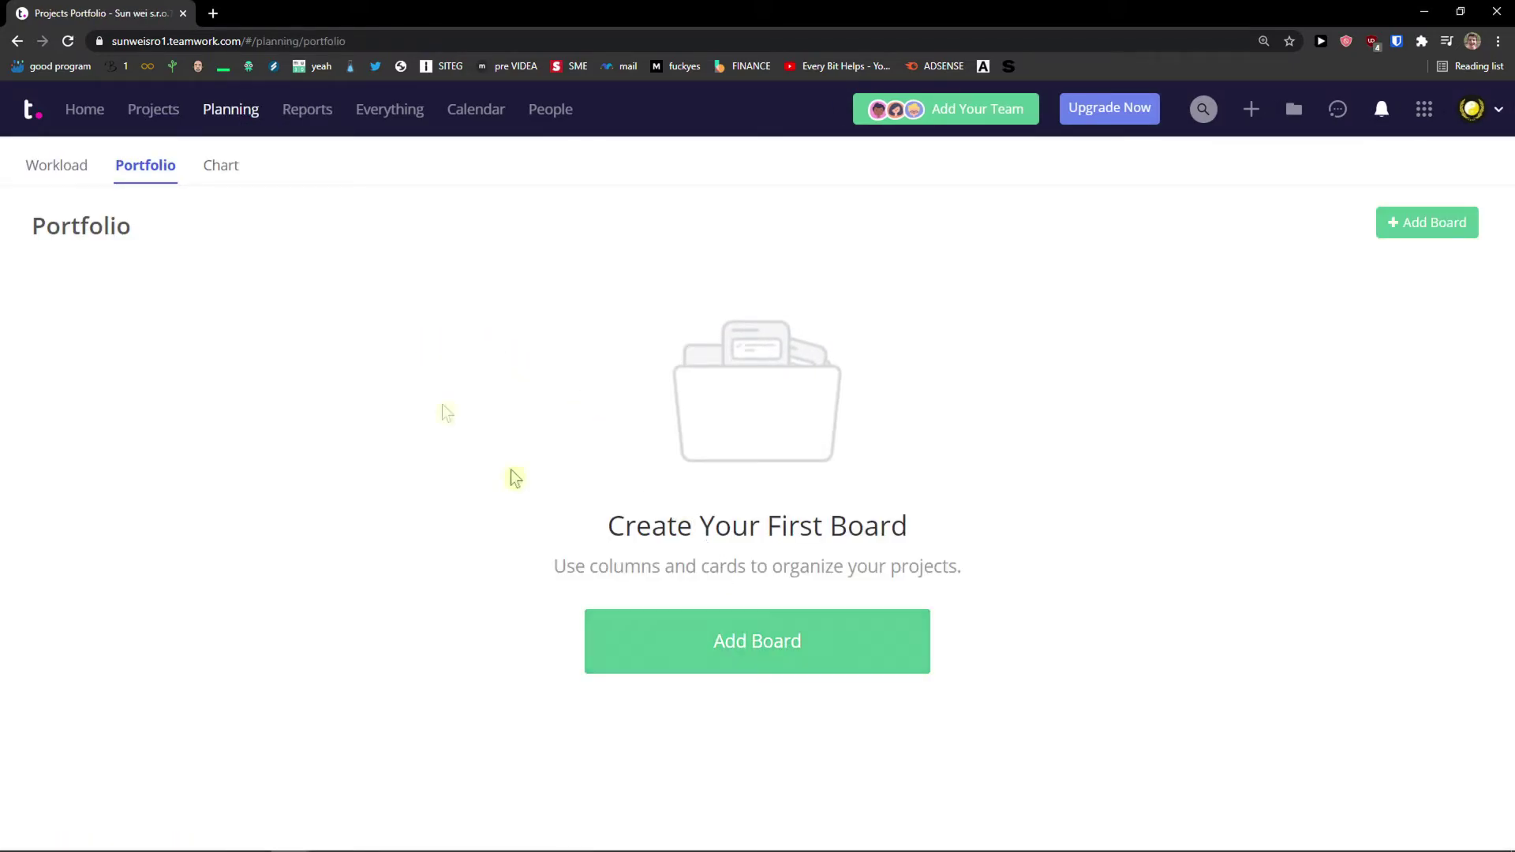
click(72, 168)
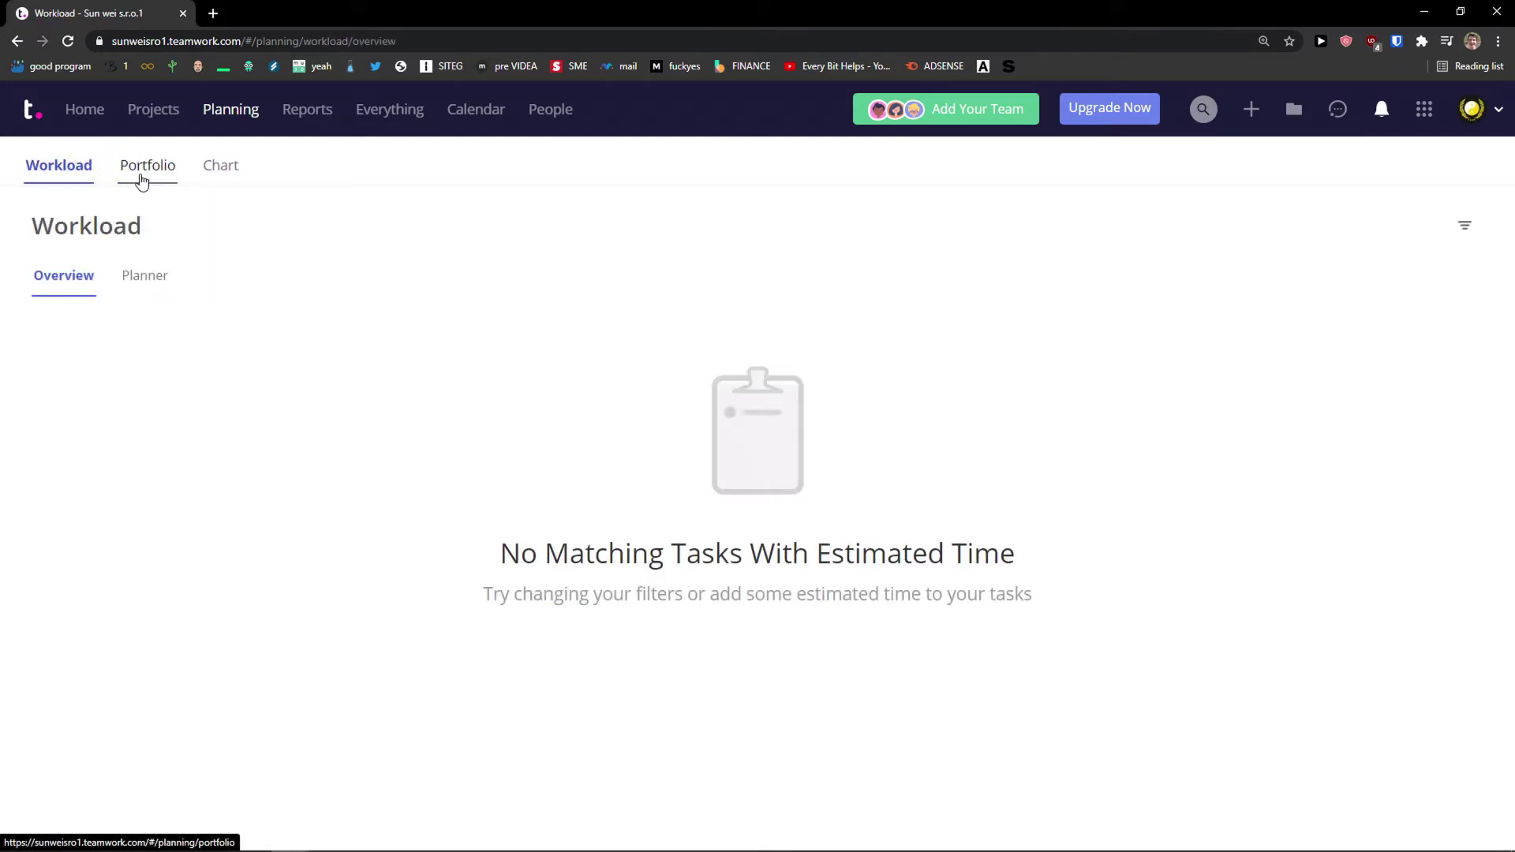
click(143, 178)
click(211, 175)
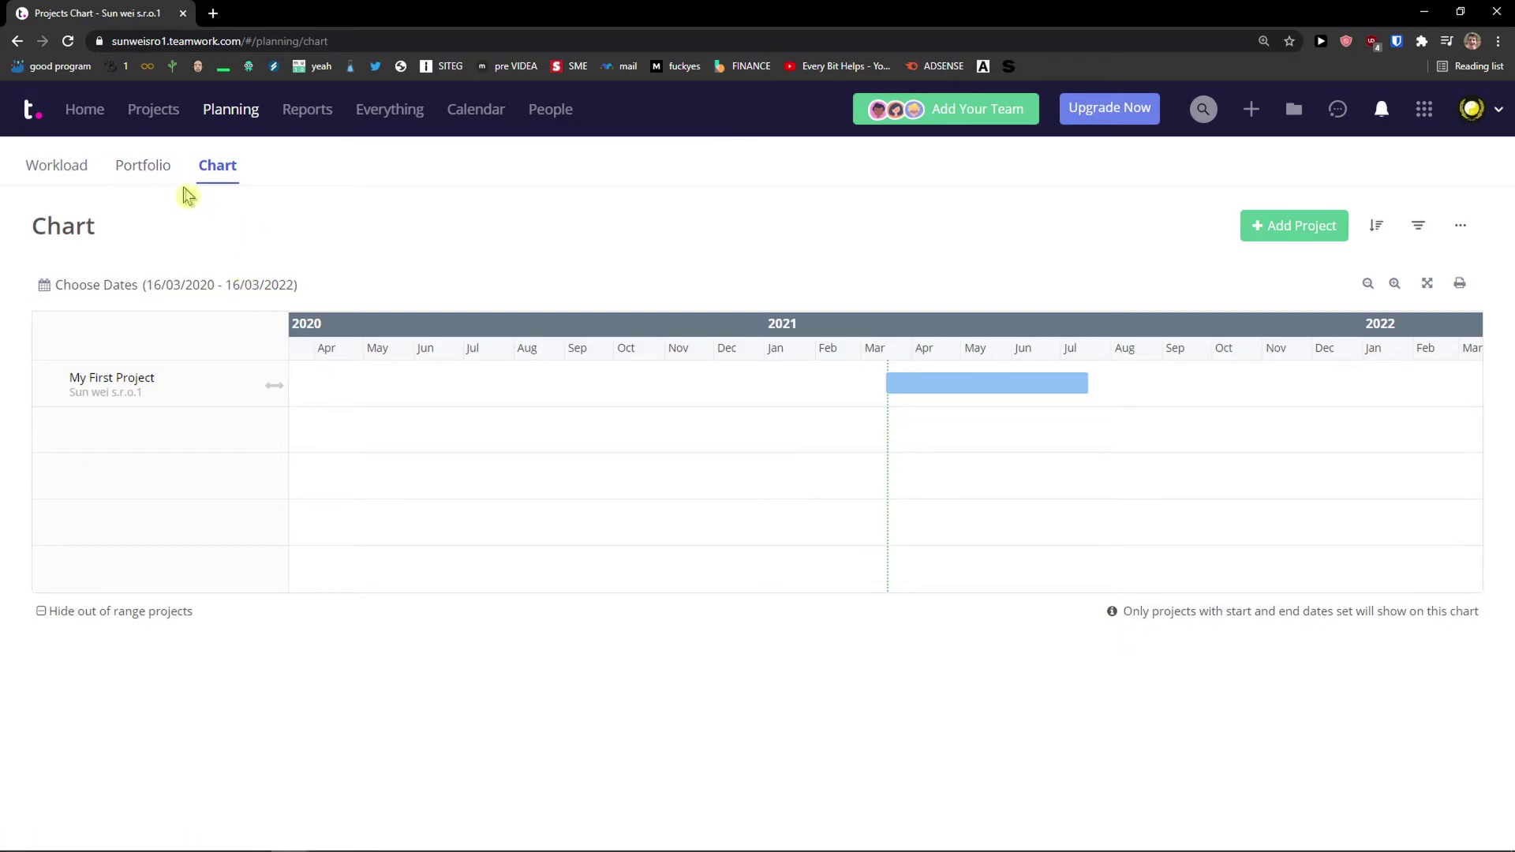
click(162, 177)
click(818, 652)
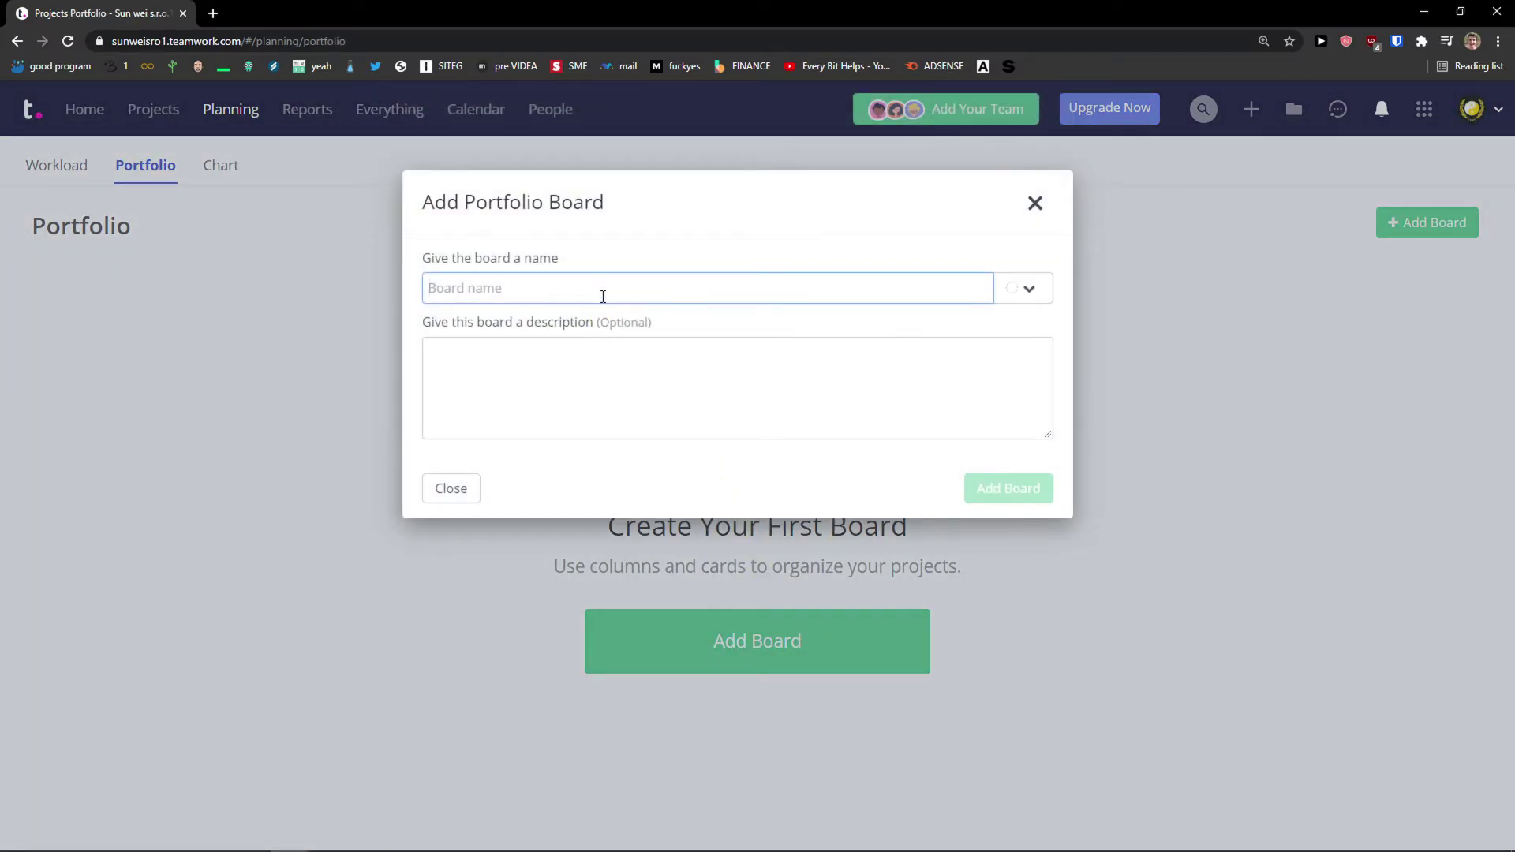
Create a portfolio board named 'youtube board' with the teal colour and open it.
text(This)
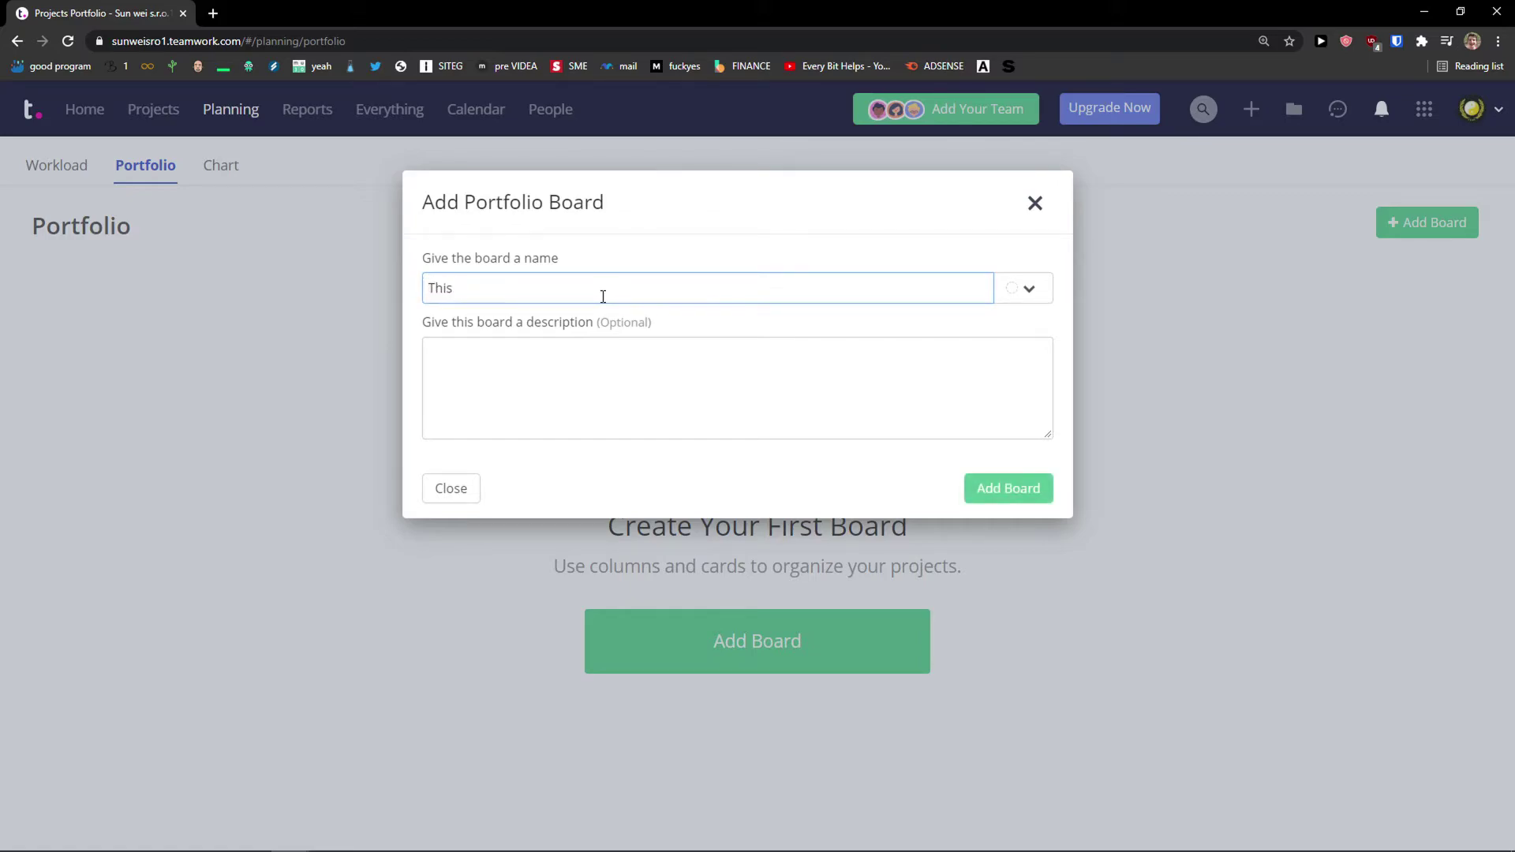
key(ctrl+a)
text(youtube board)
click(1039, 289)
click(1023, 363)
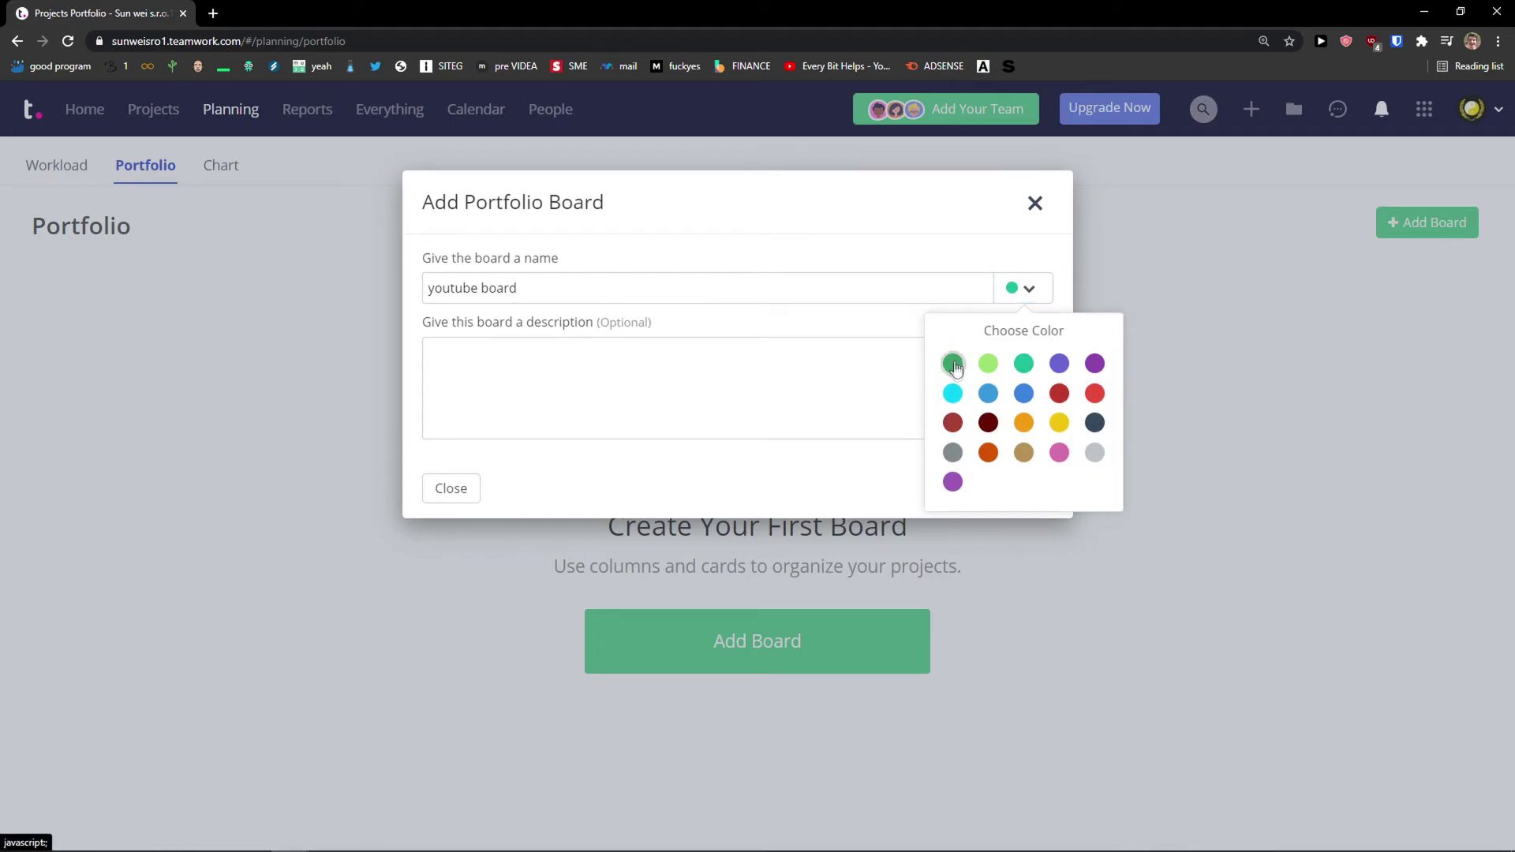
click(817, 355)
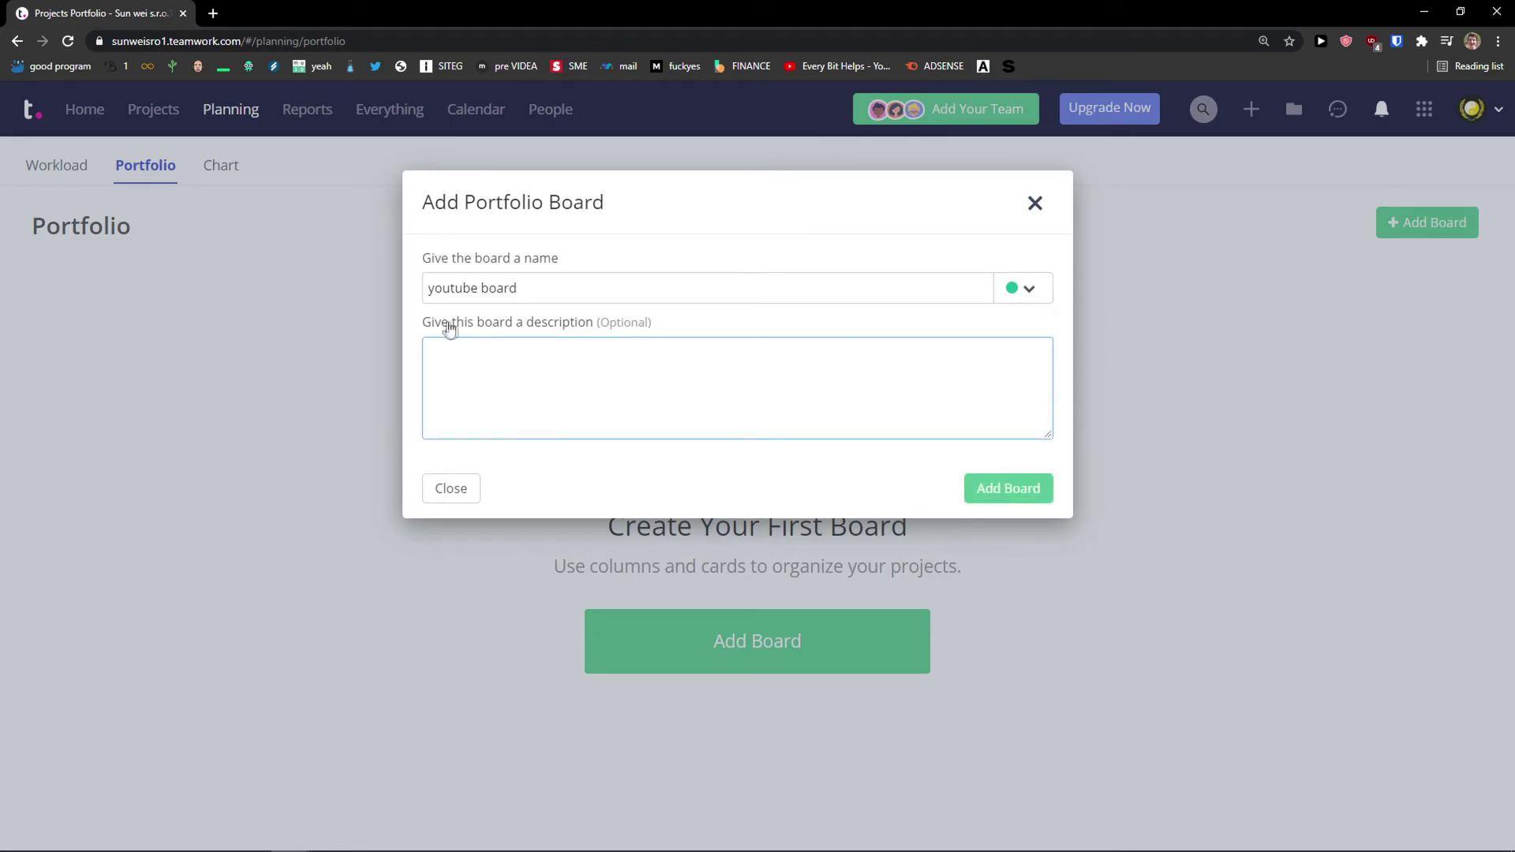
click(1010, 493)
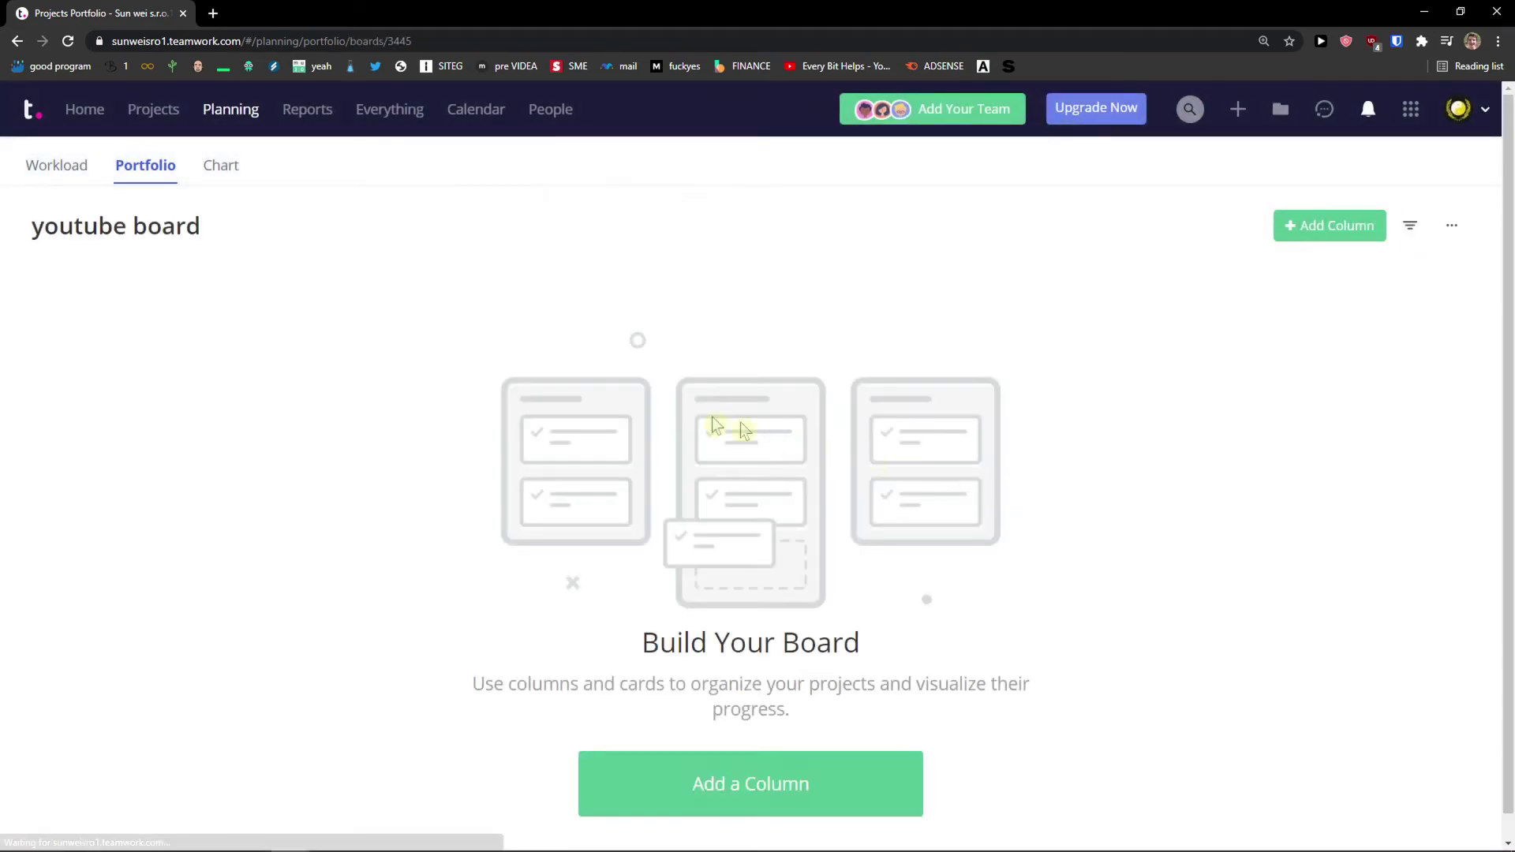
scroll(608, 552, down, 1)
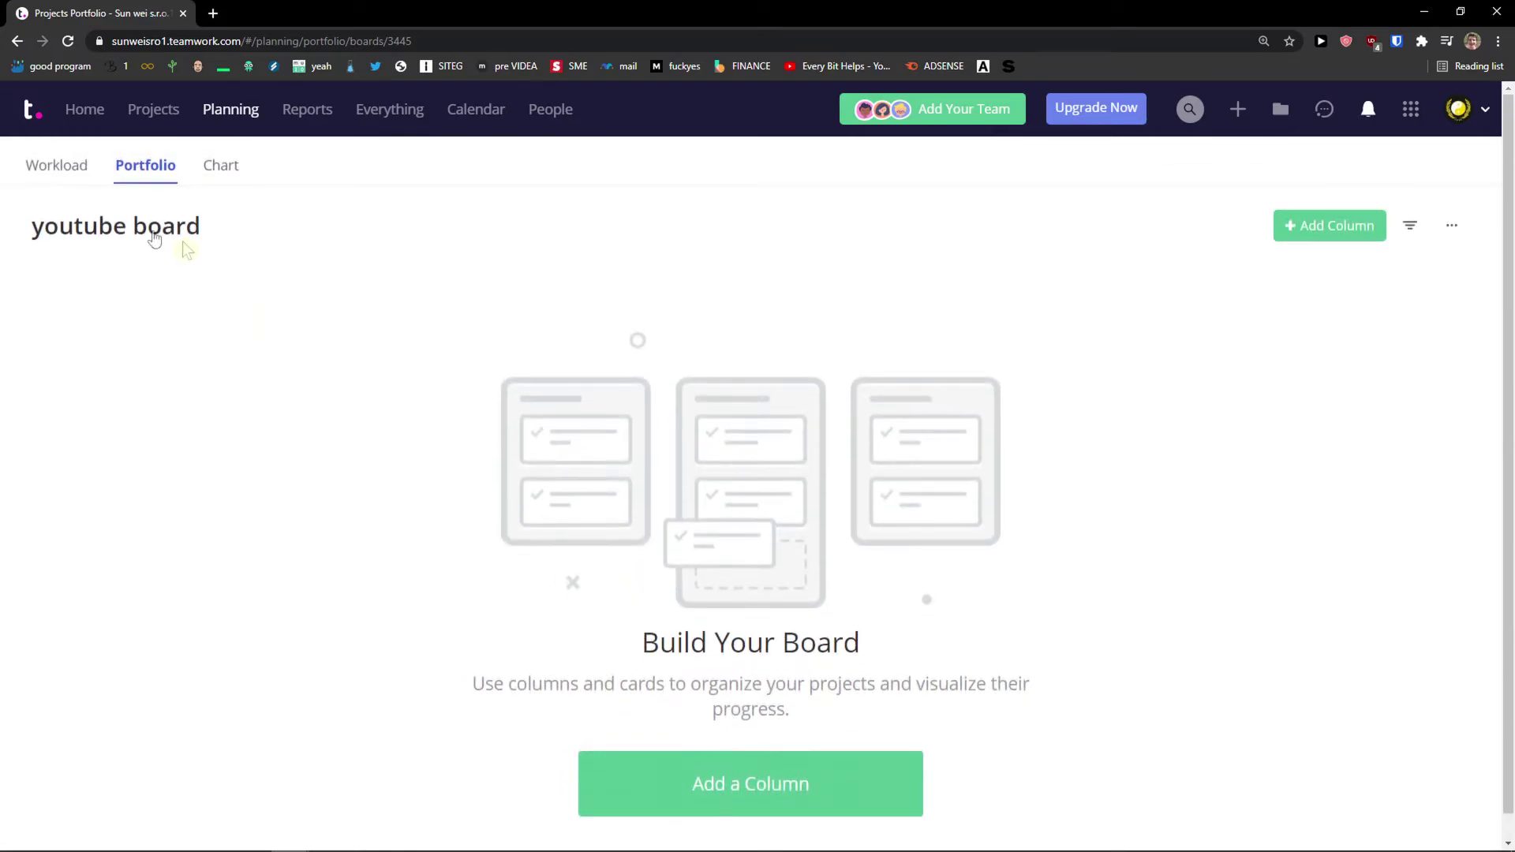
click(715, 748)
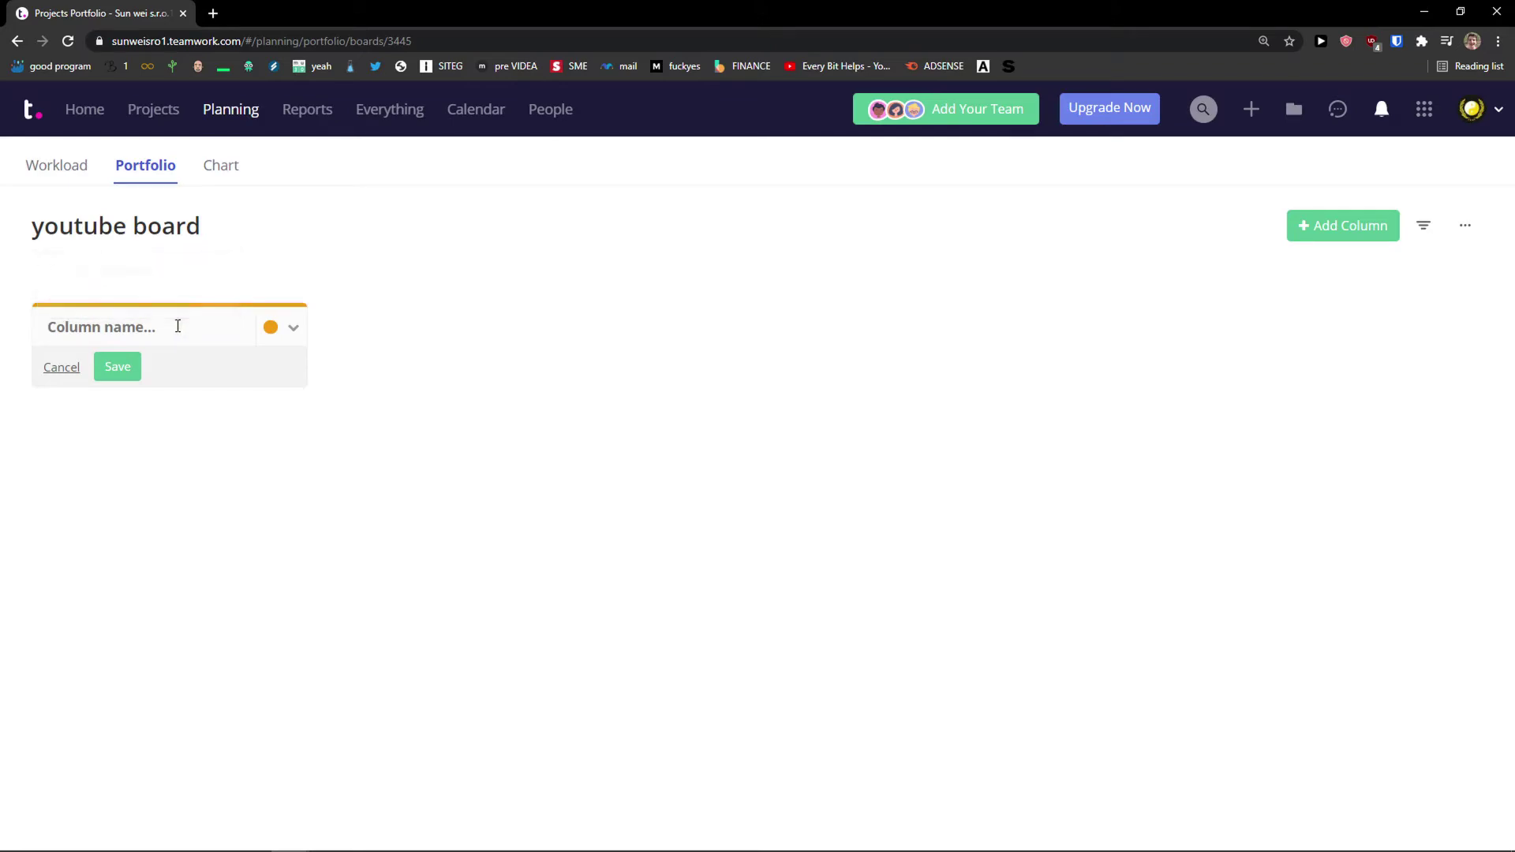
Add NEEDS TO BE DONE and FINISH columns to the youtube board.
text(NEEDS TO BE DONE)
key(Return)
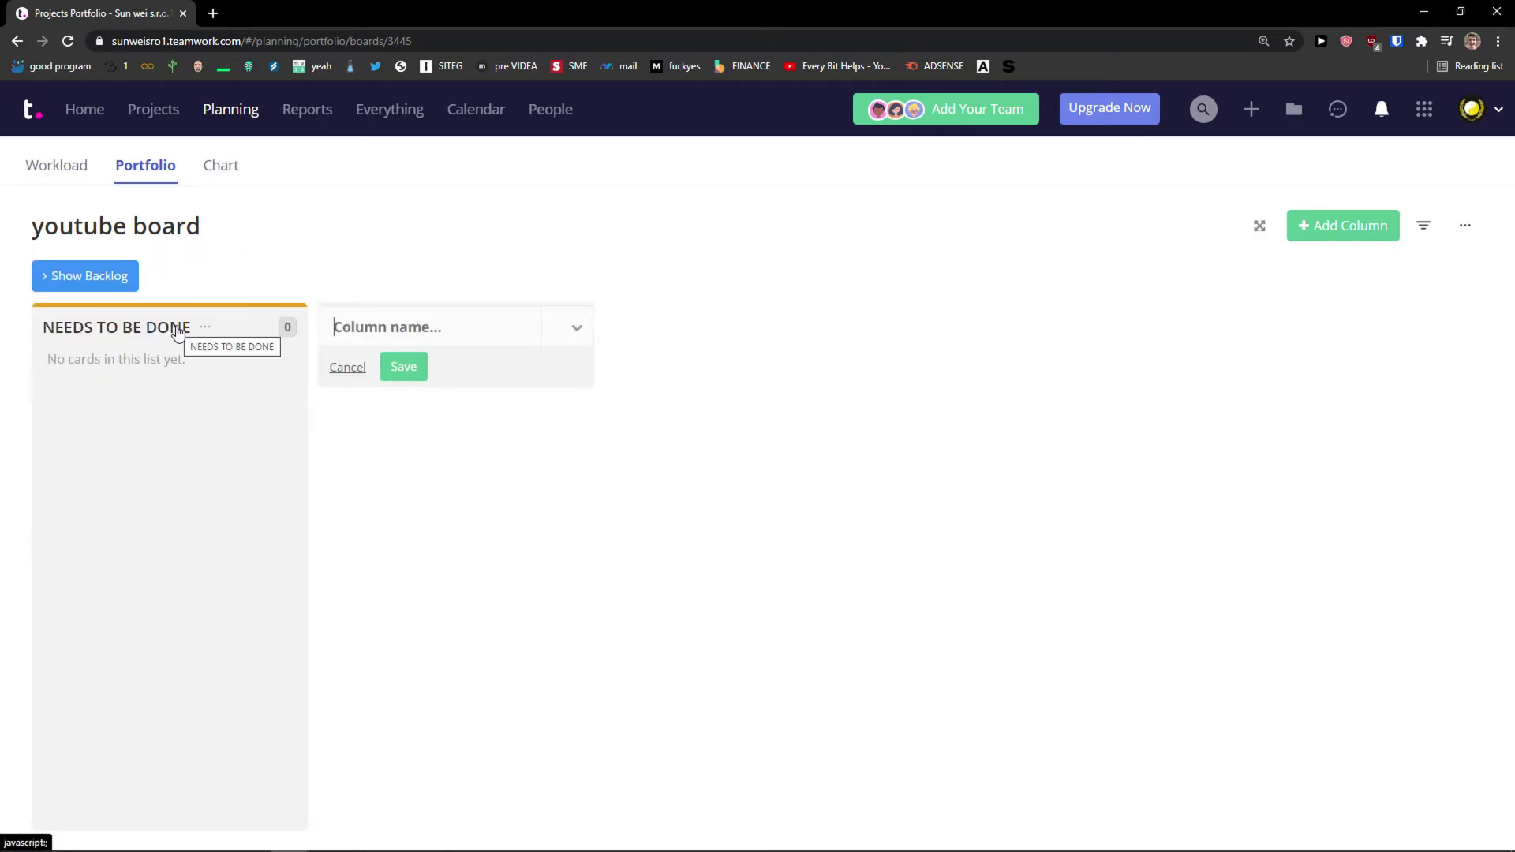
click(385, 321)
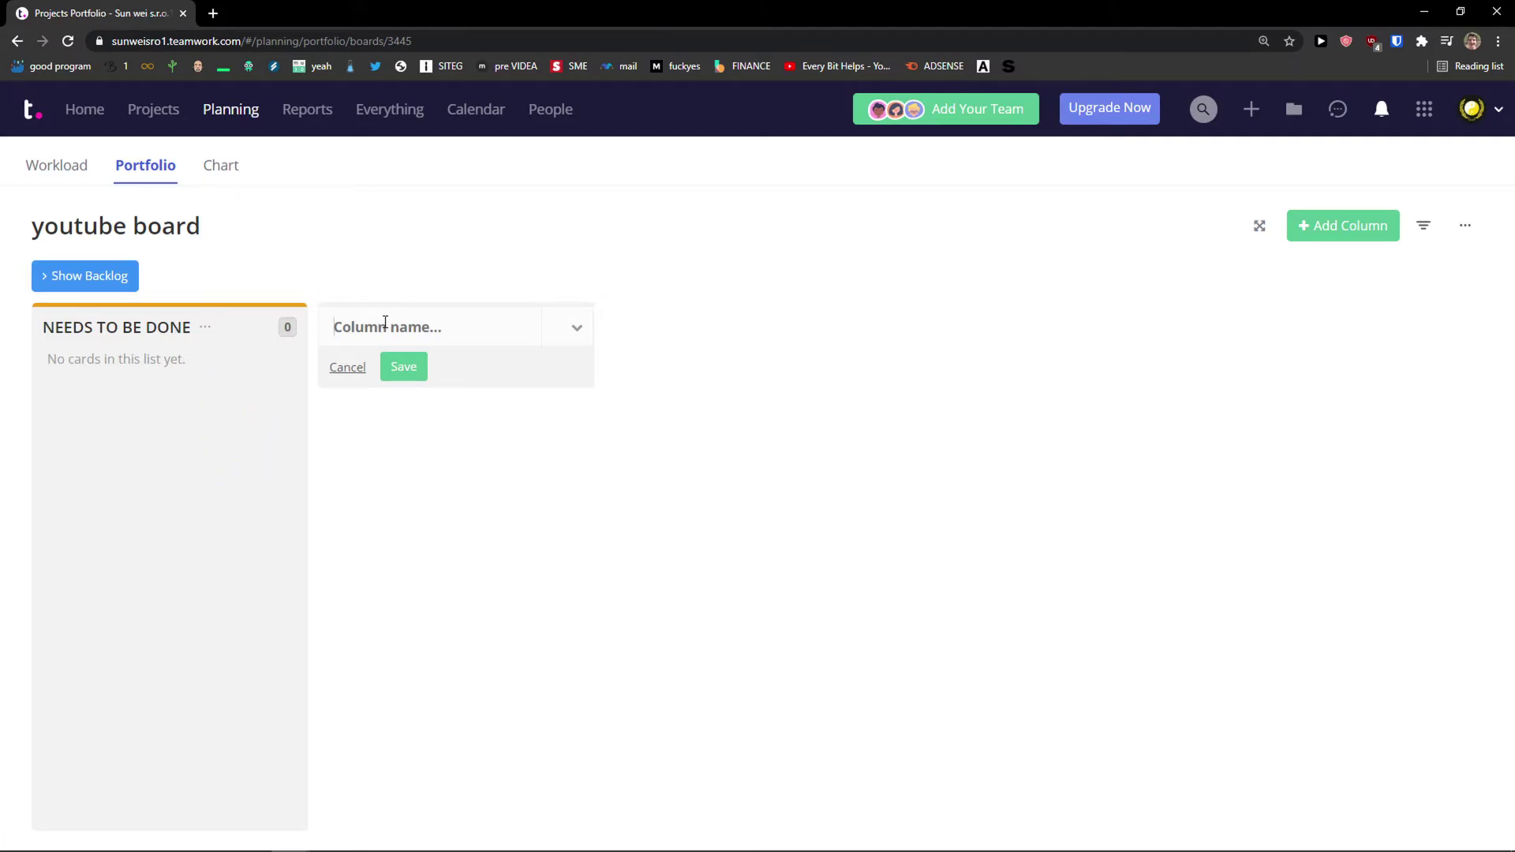
text(FINISH)
click(394, 367)
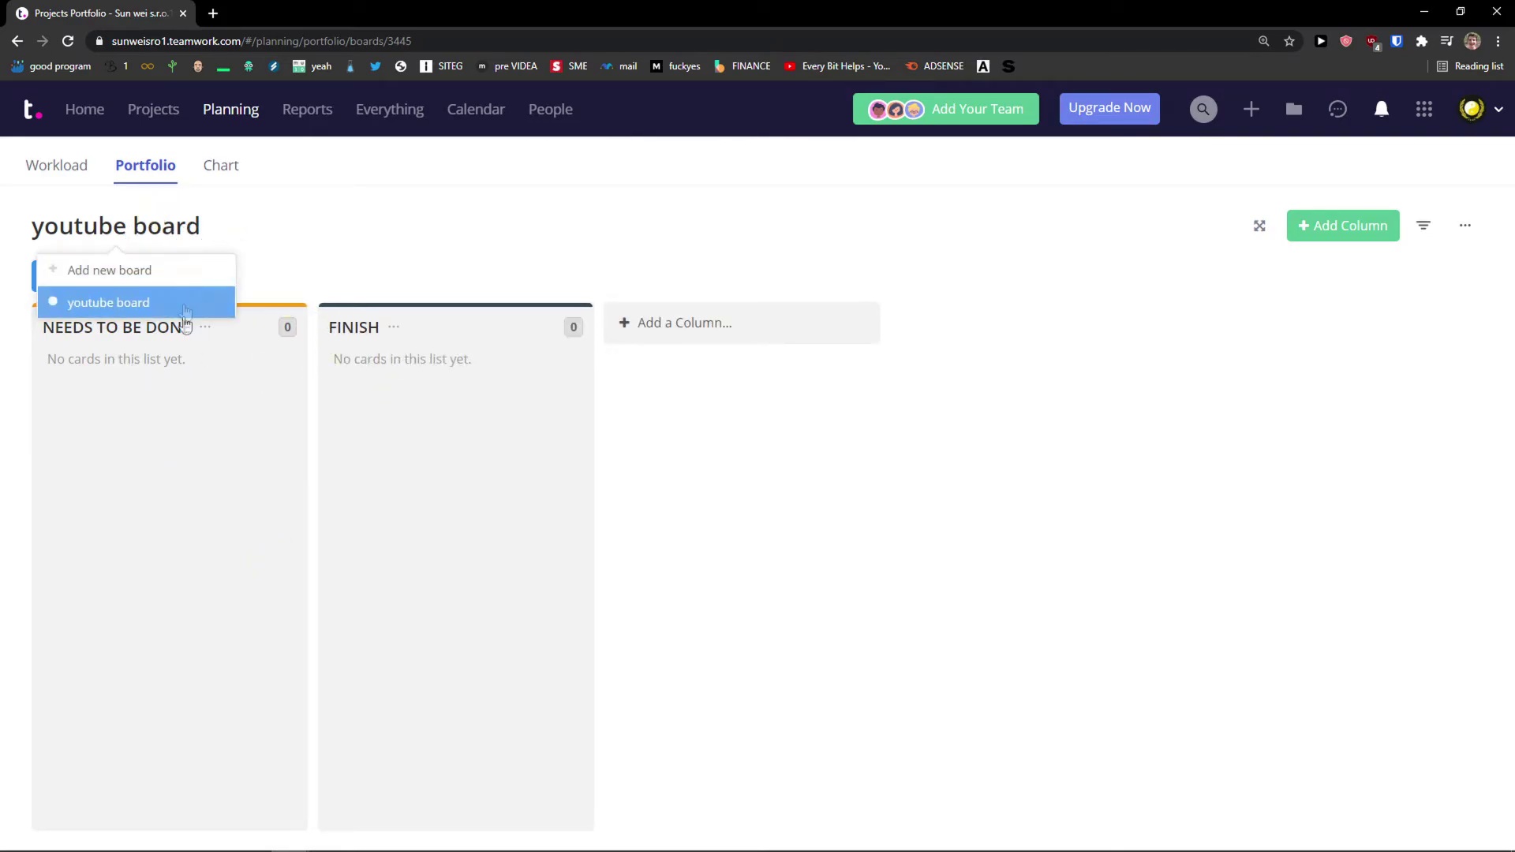
Glance at the board's extra options, then switch to the projects Planning Chart.
click(1469, 229)
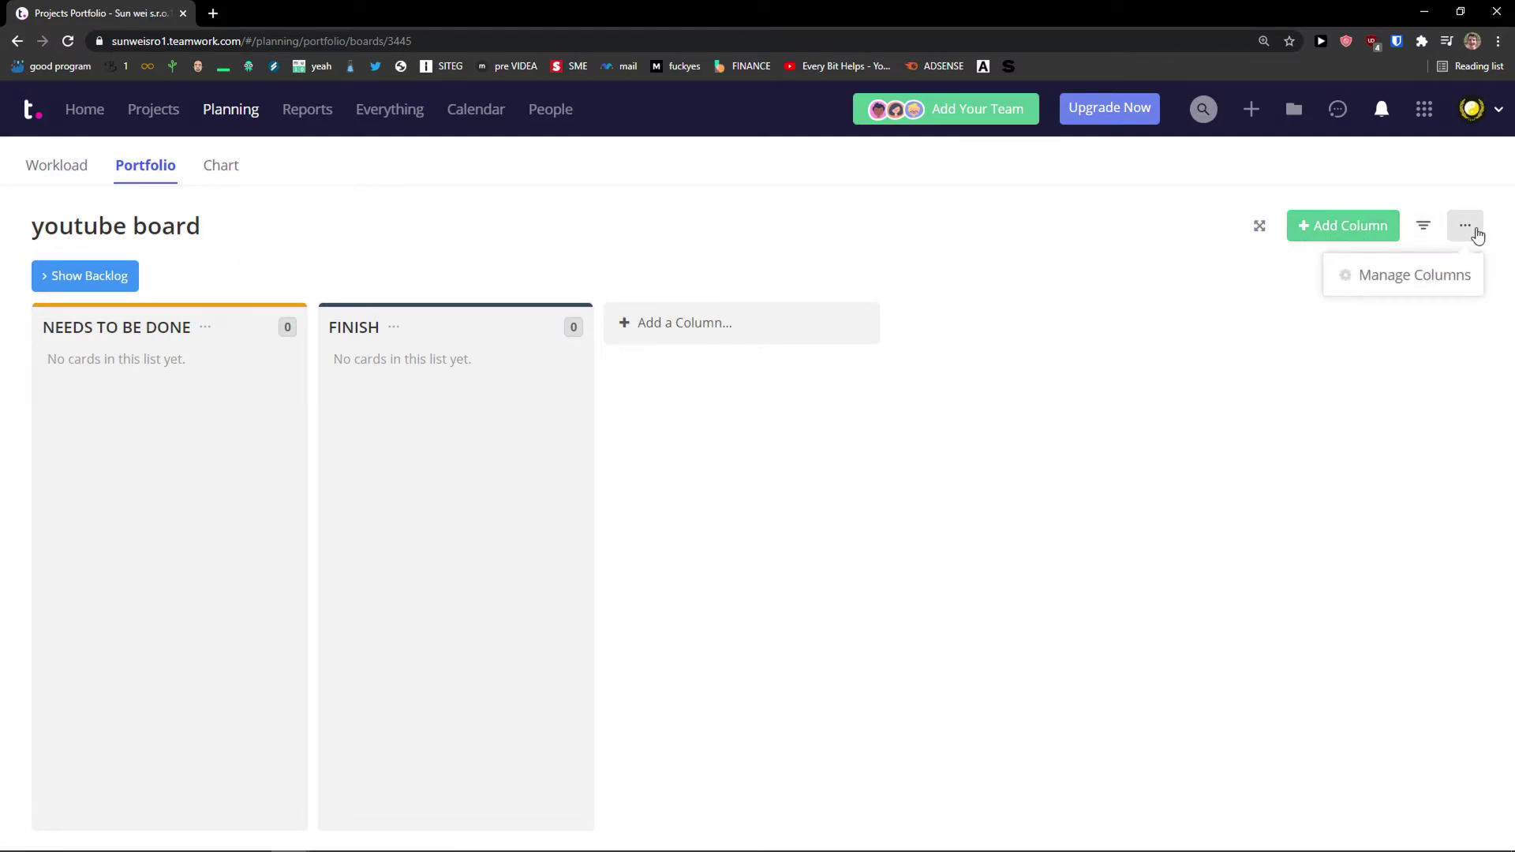
click(463, 446)
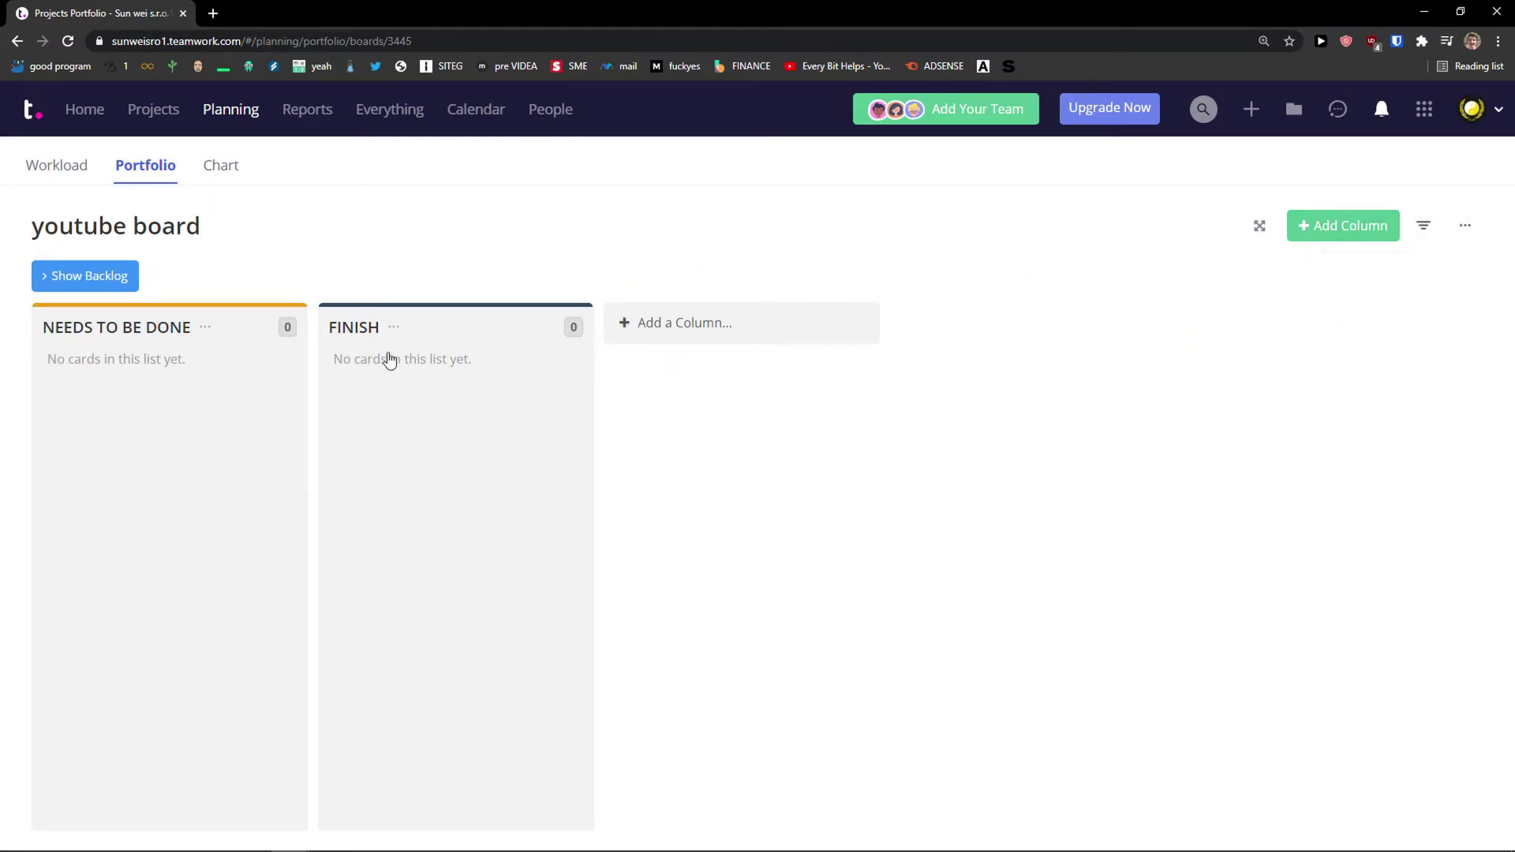
click(234, 173)
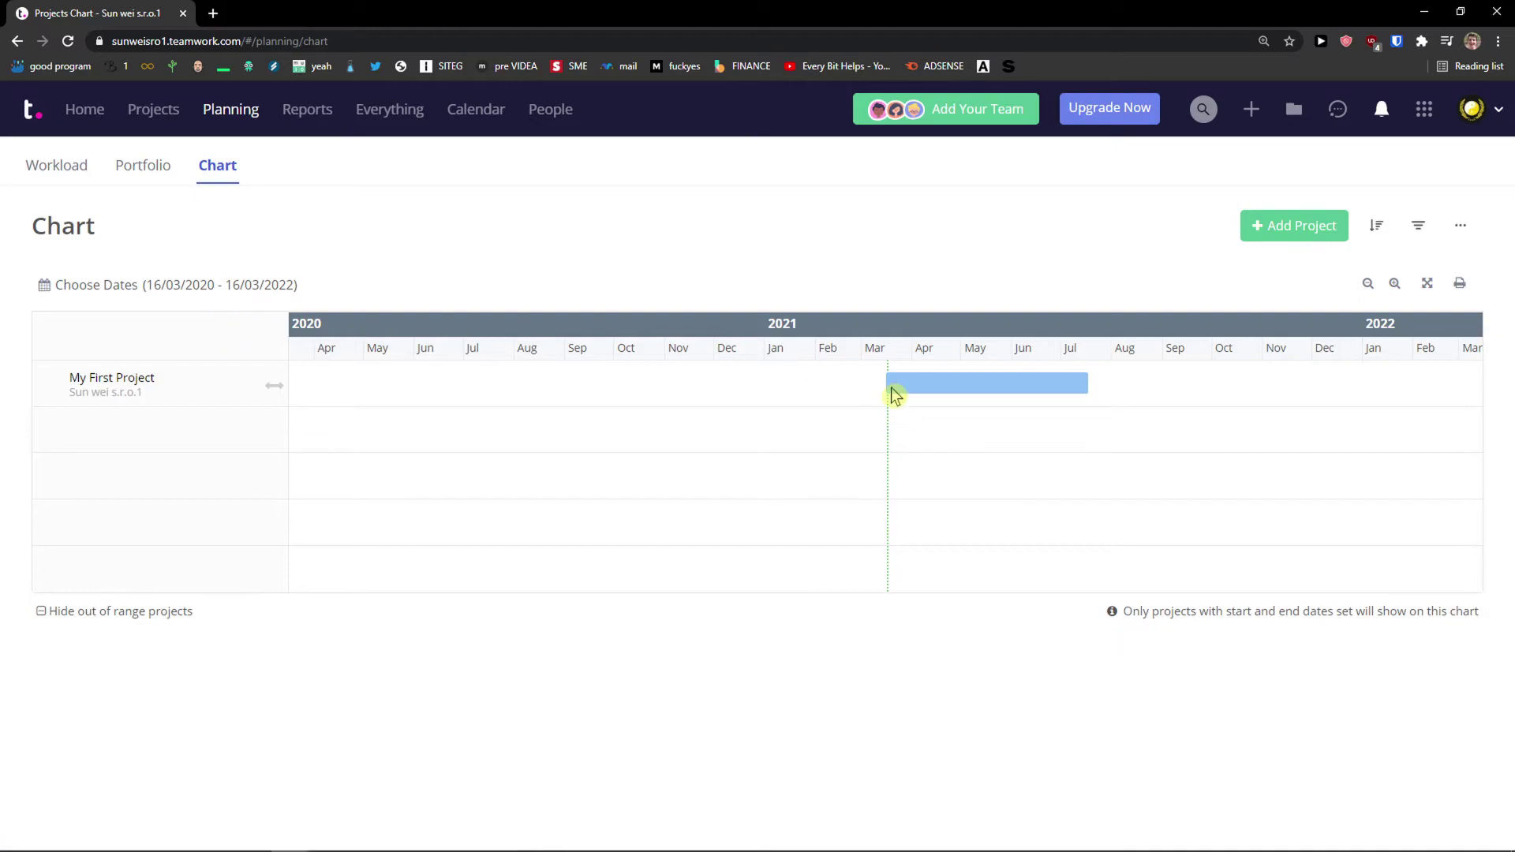
Shift the Gantt timeline, reopen the youtube board, then go to the Project Health report.
drag(914, 388, 582, 413)
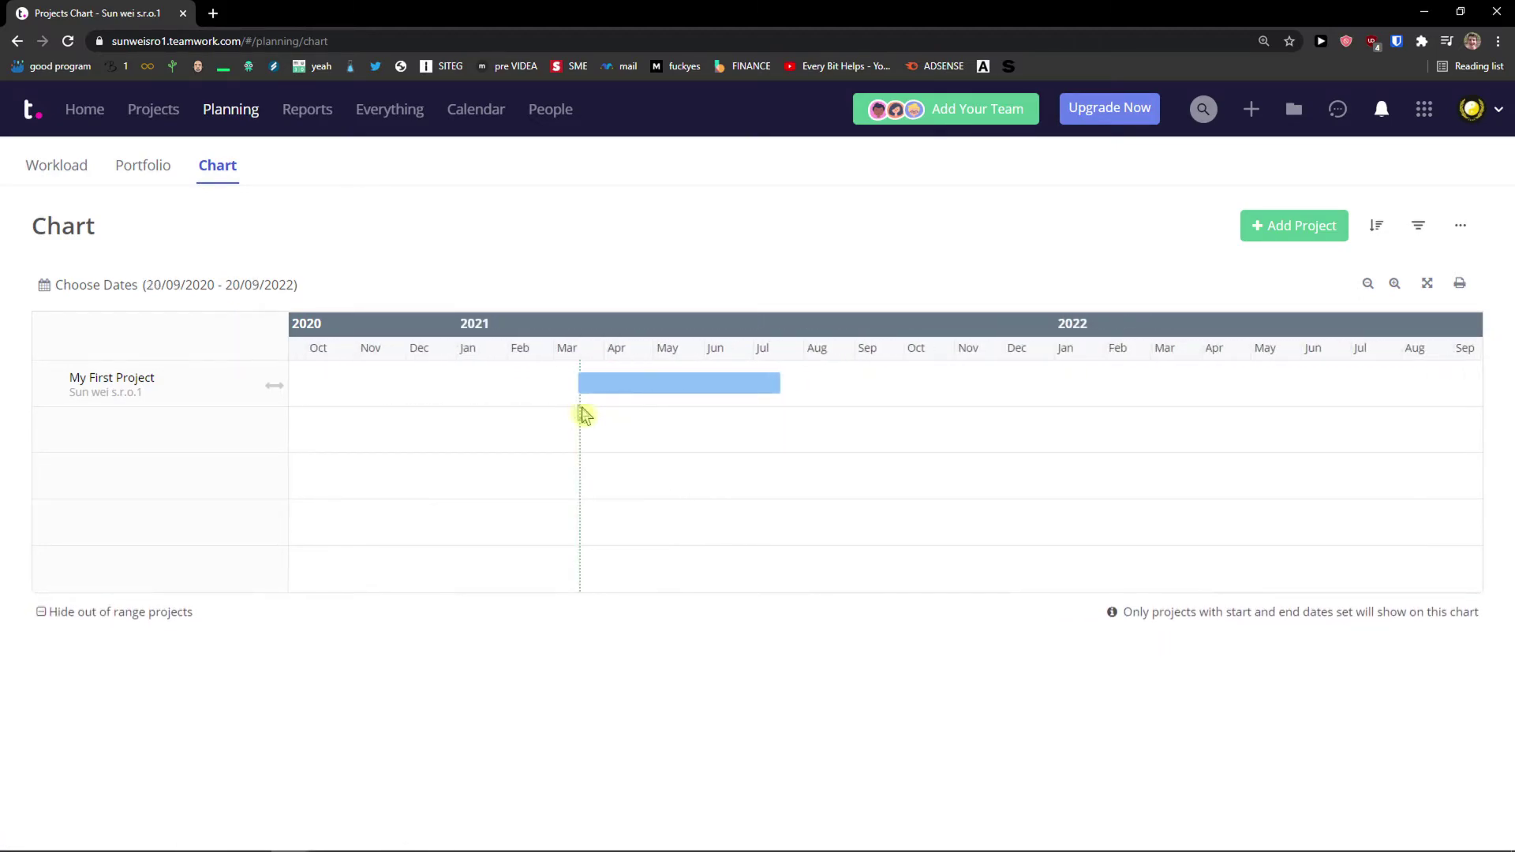
click(143, 165)
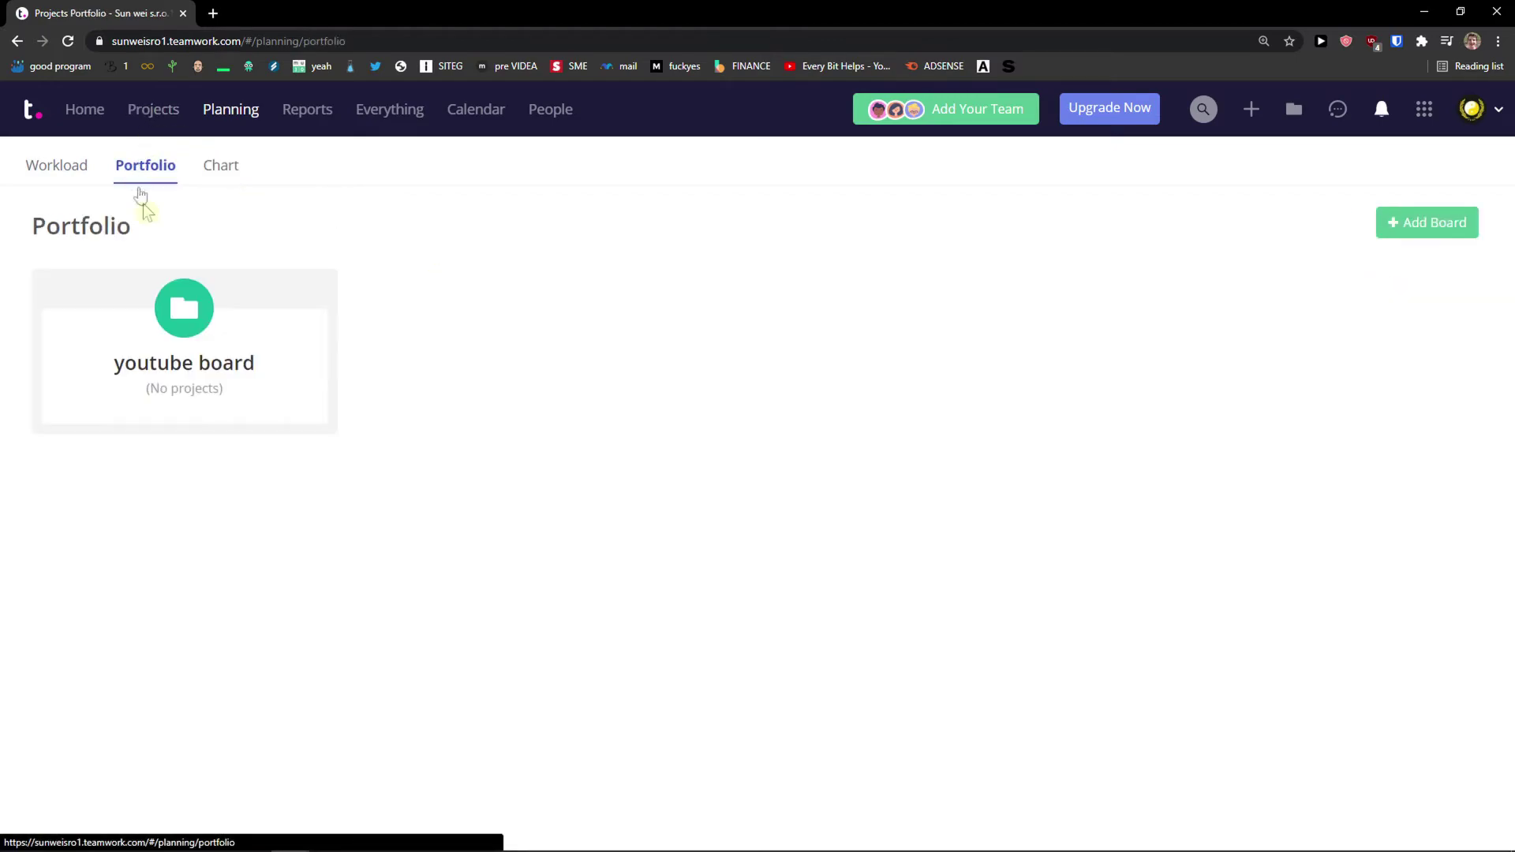
click(197, 366)
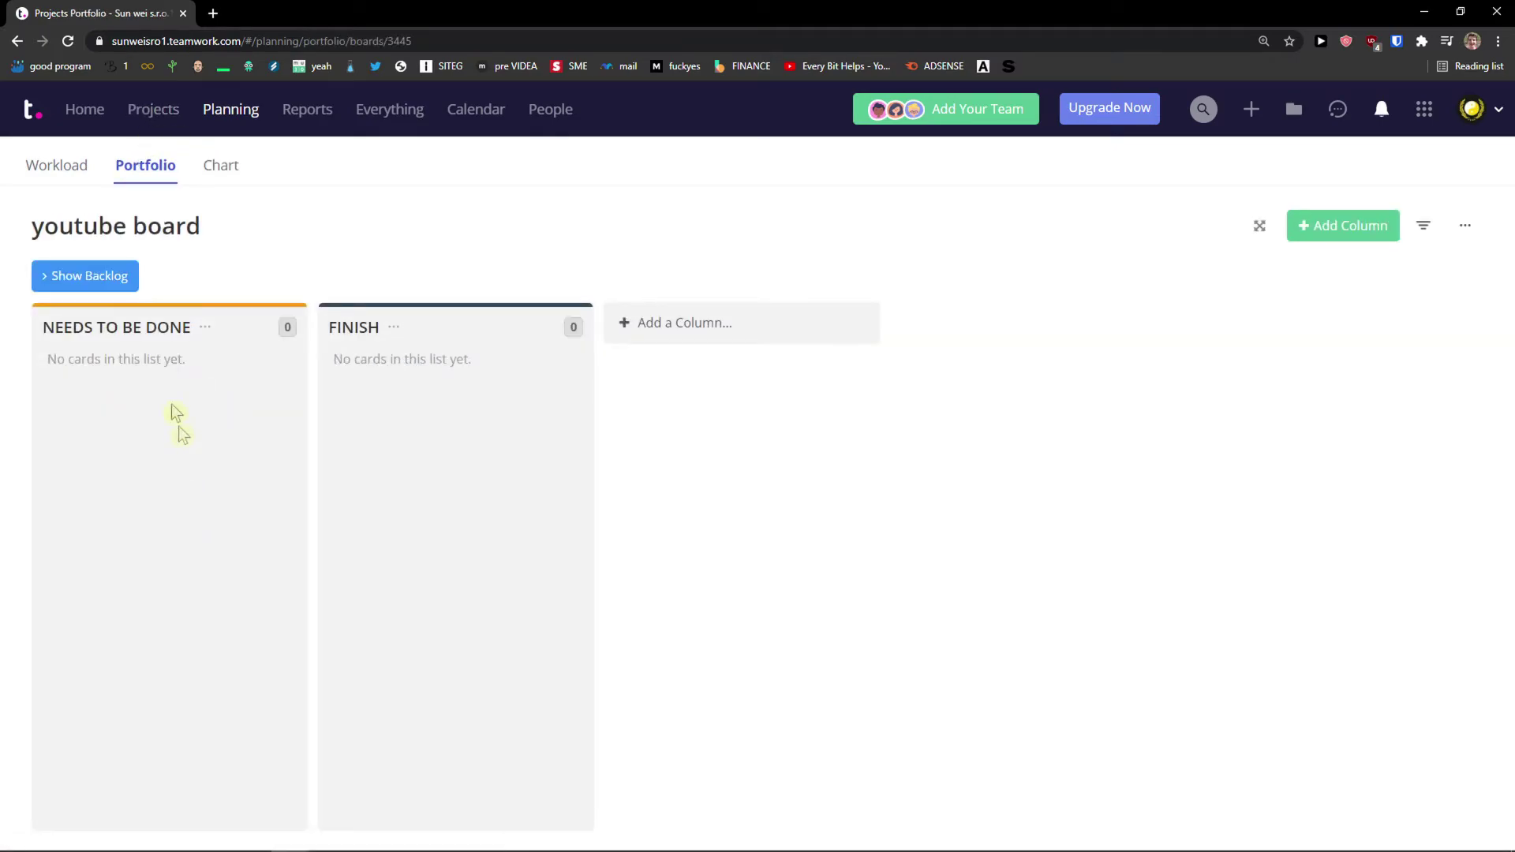
click(291, 115)
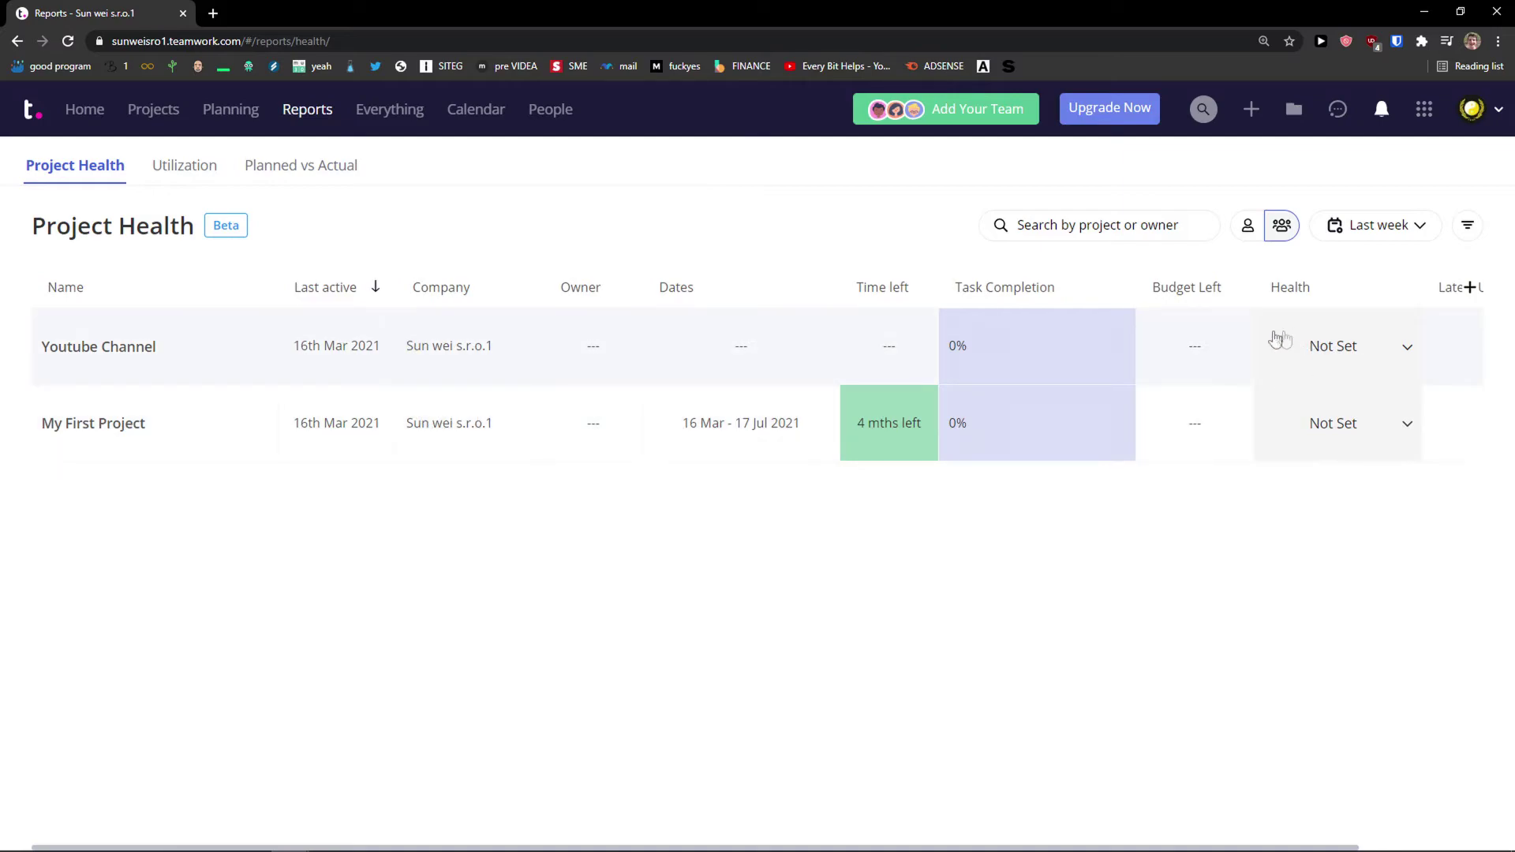
click(385, 116)
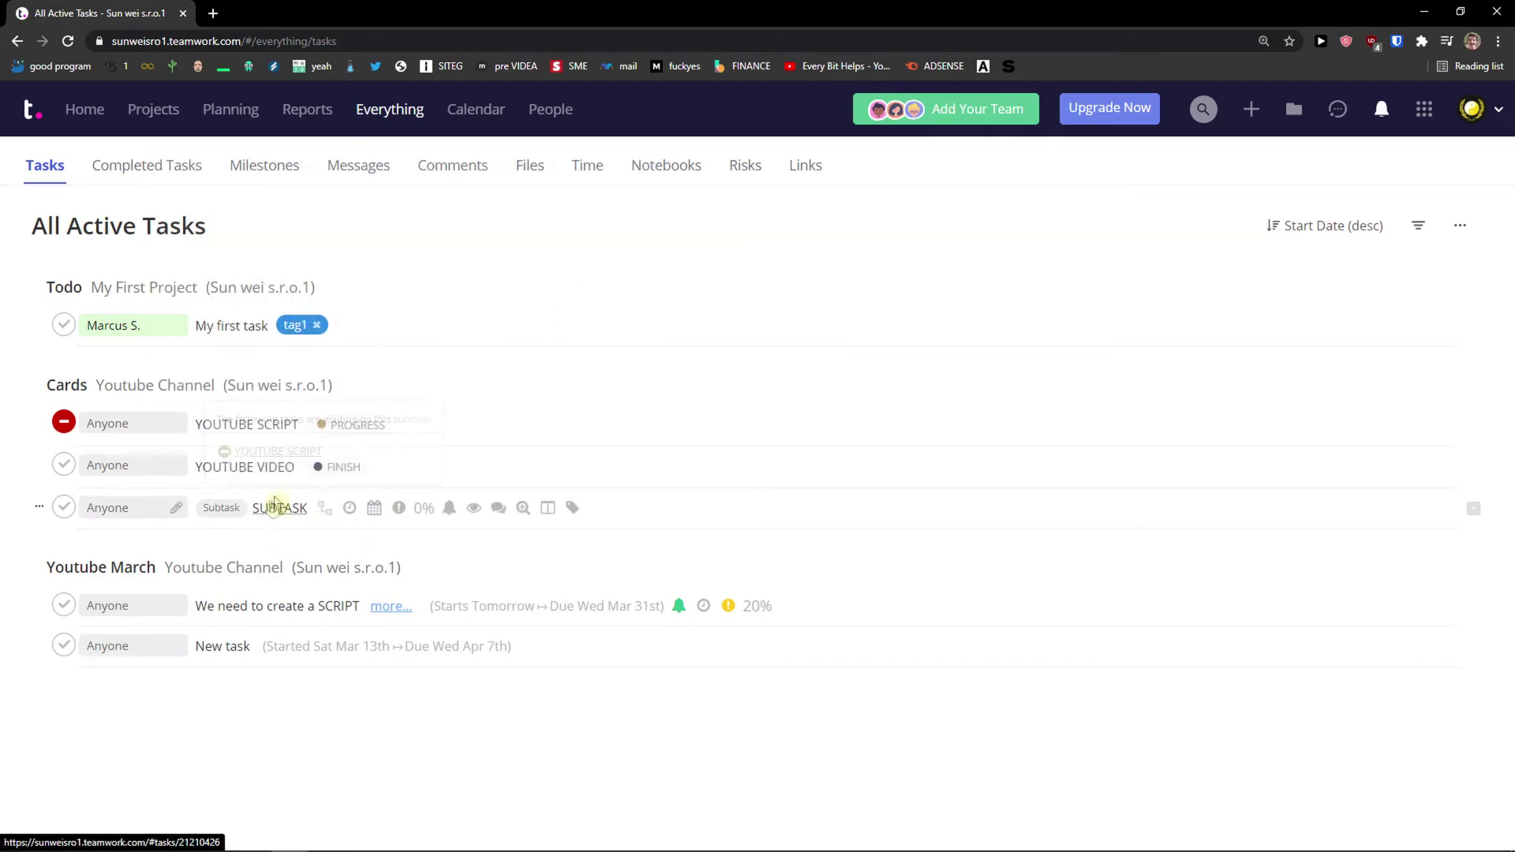
Mark the YOUTUBE VIDEO task complete and dismiss time logging on YOUTUBE SCRIPT.
click(481, 467)
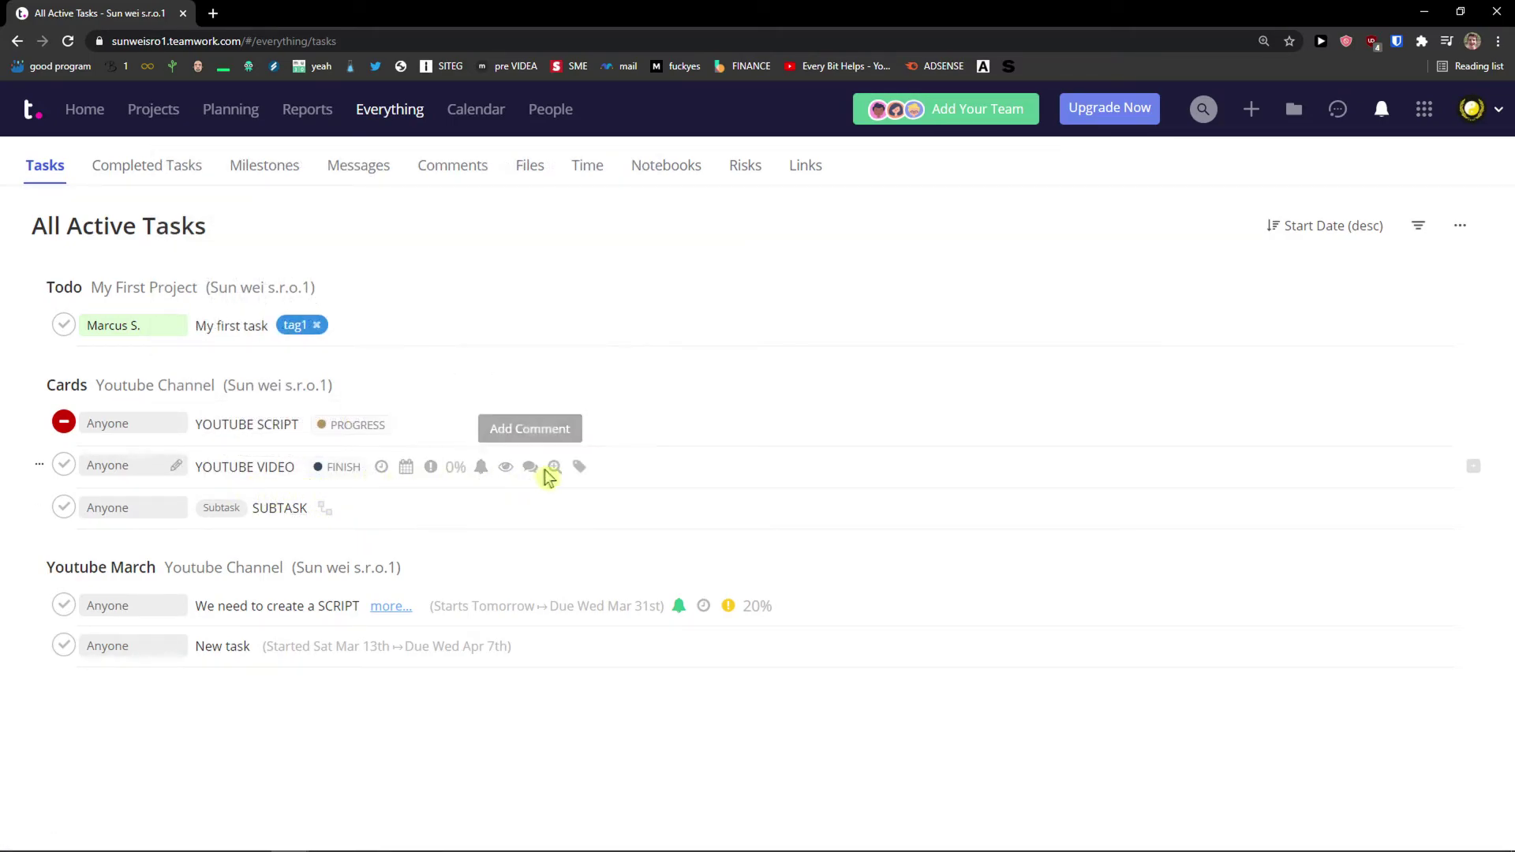
click(555, 468)
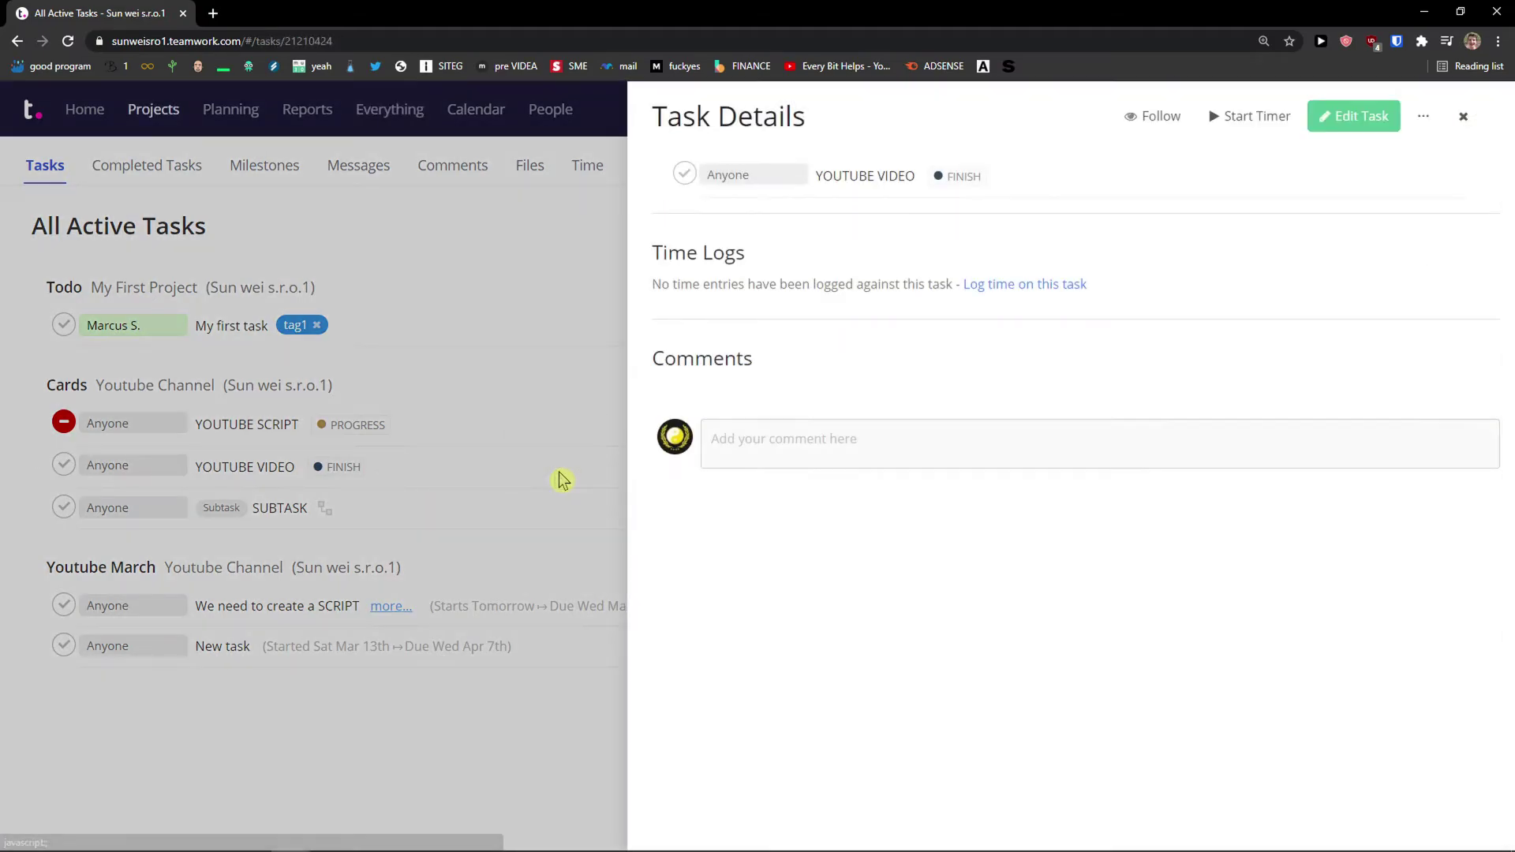
click(527, 543)
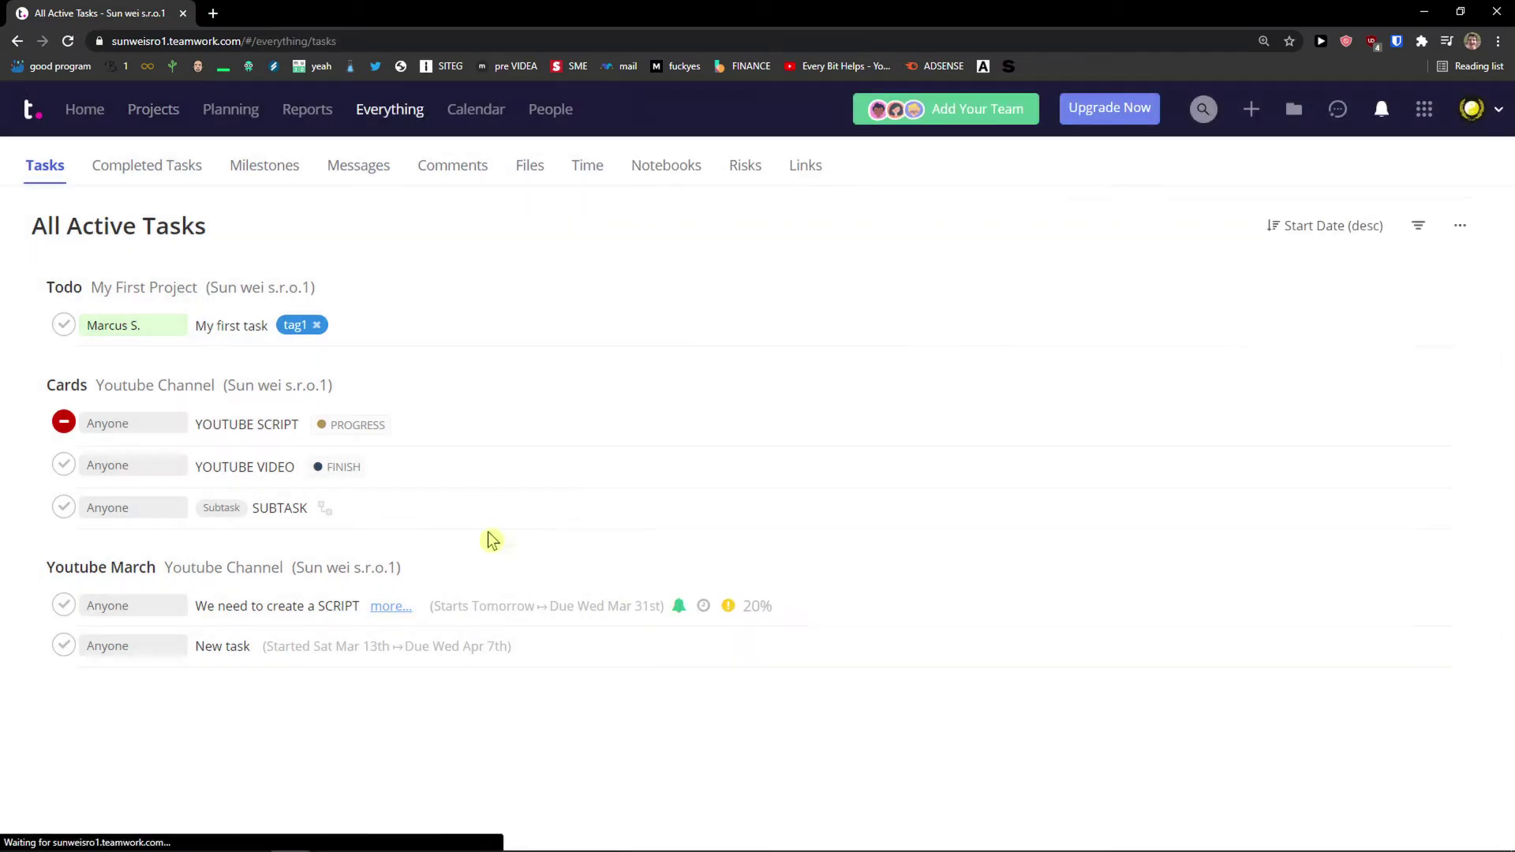
click(64, 466)
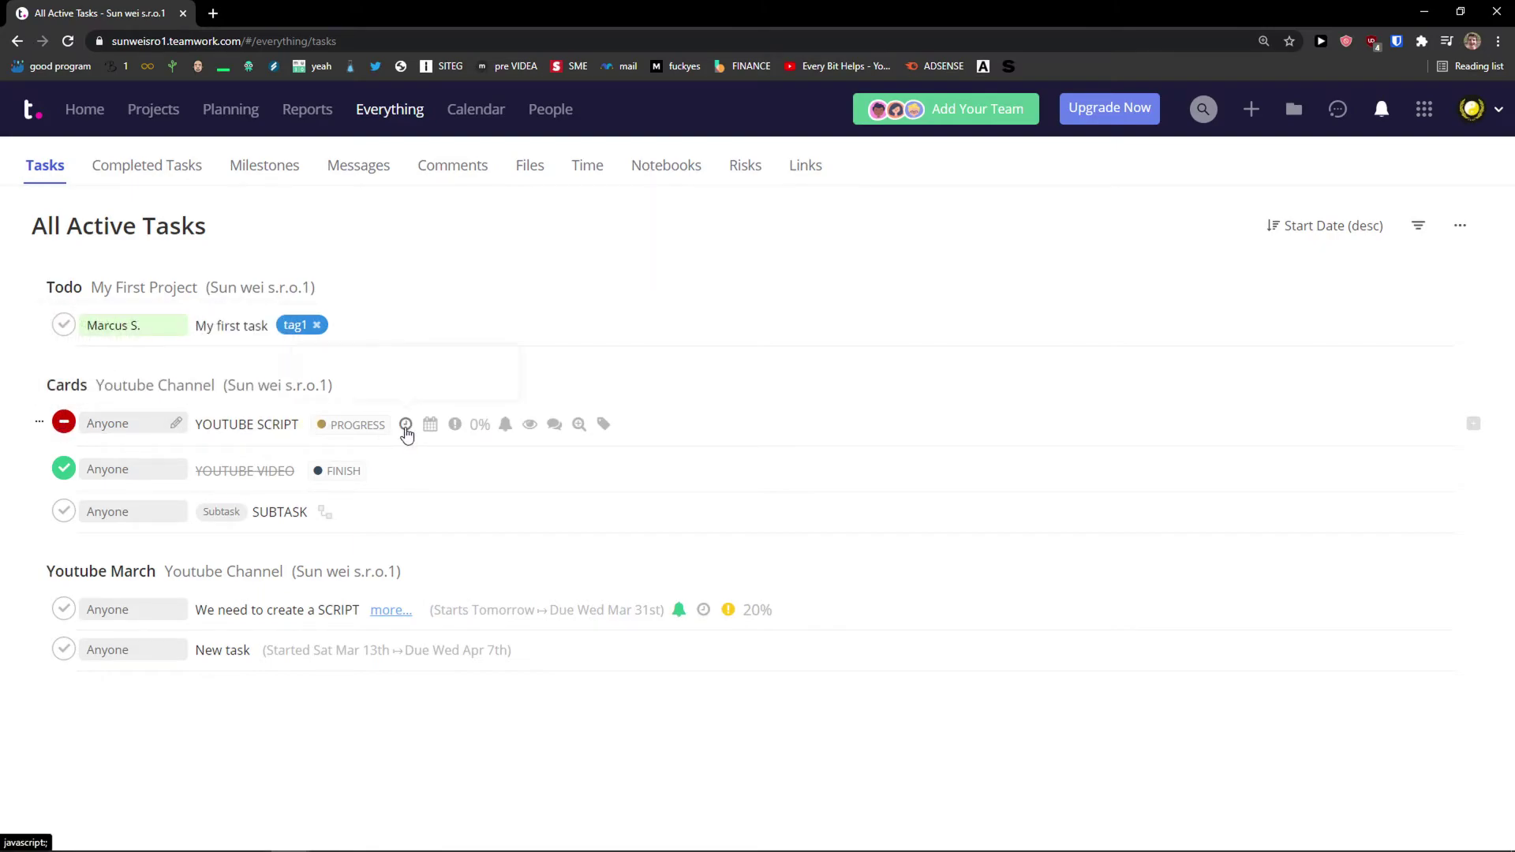
click(406, 426)
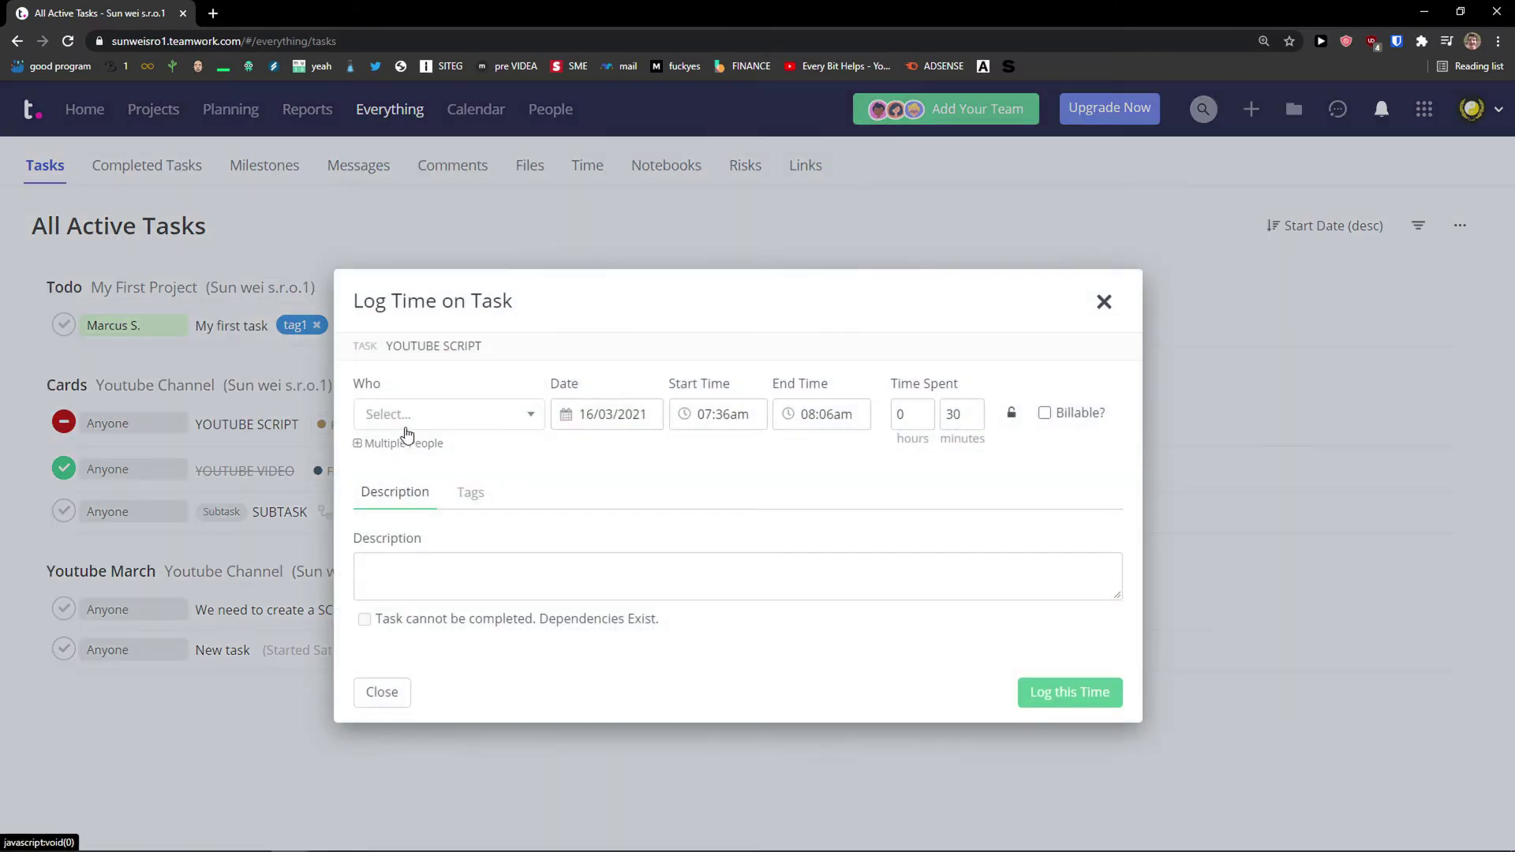
click(1105, 304)
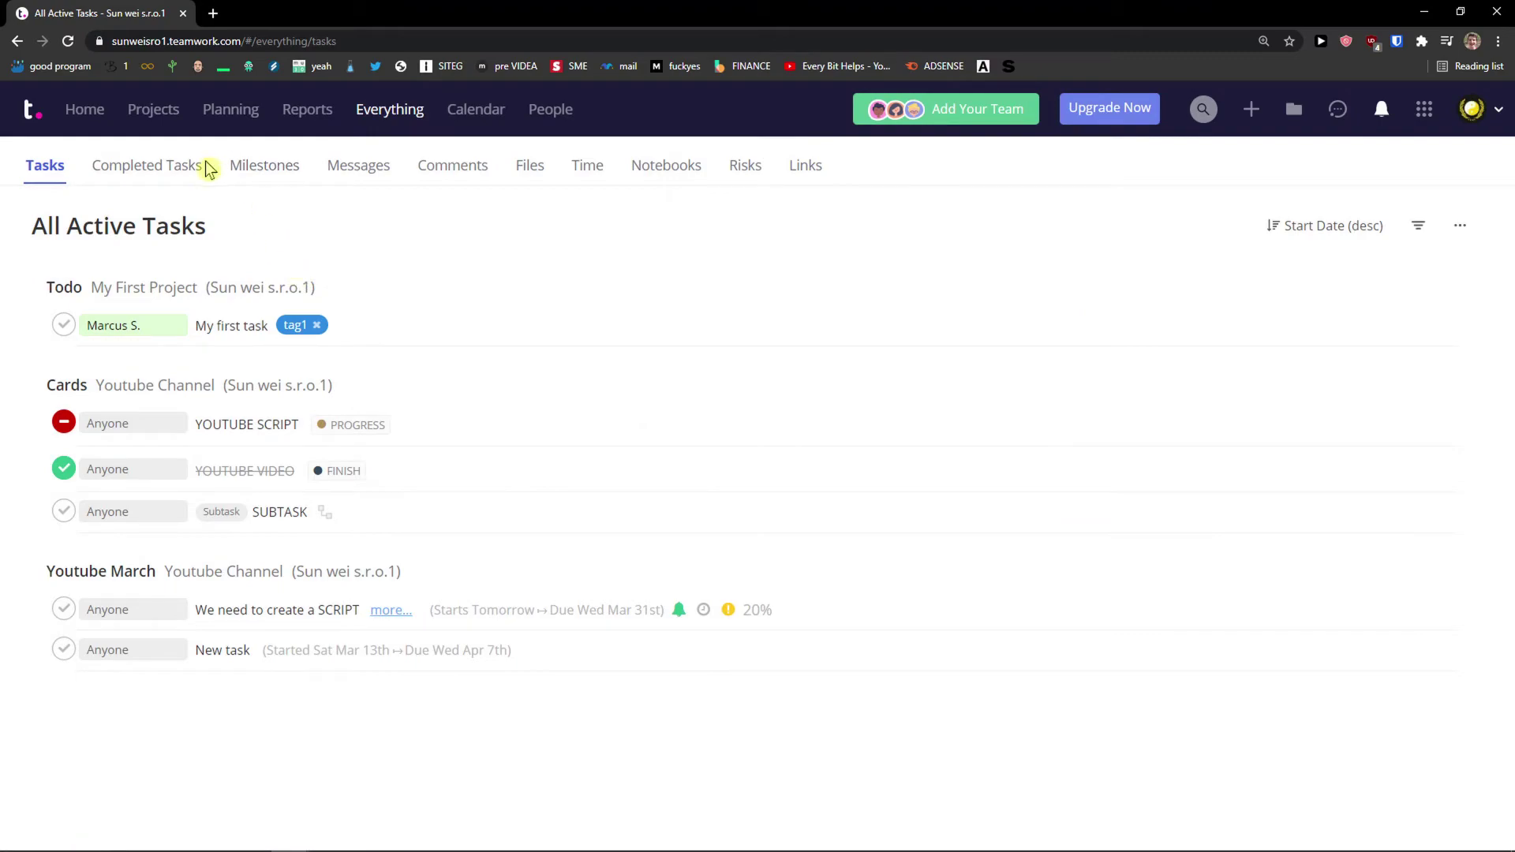
Review the Completed Tasks, Milestones, Messages and Comments overviews, then open the Calendar.
click(187, 170)
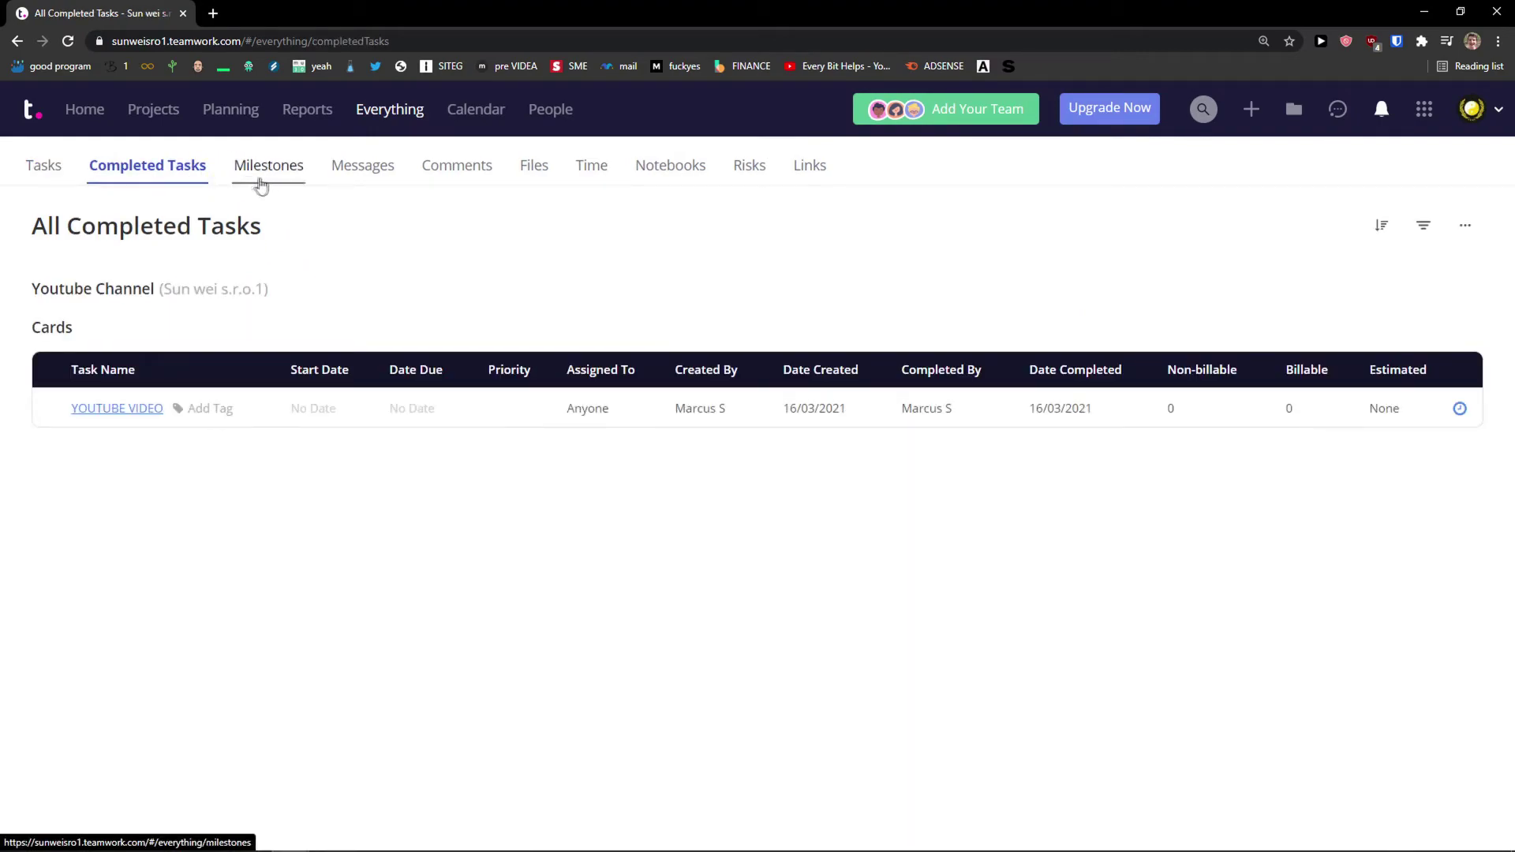
click(300, 182)
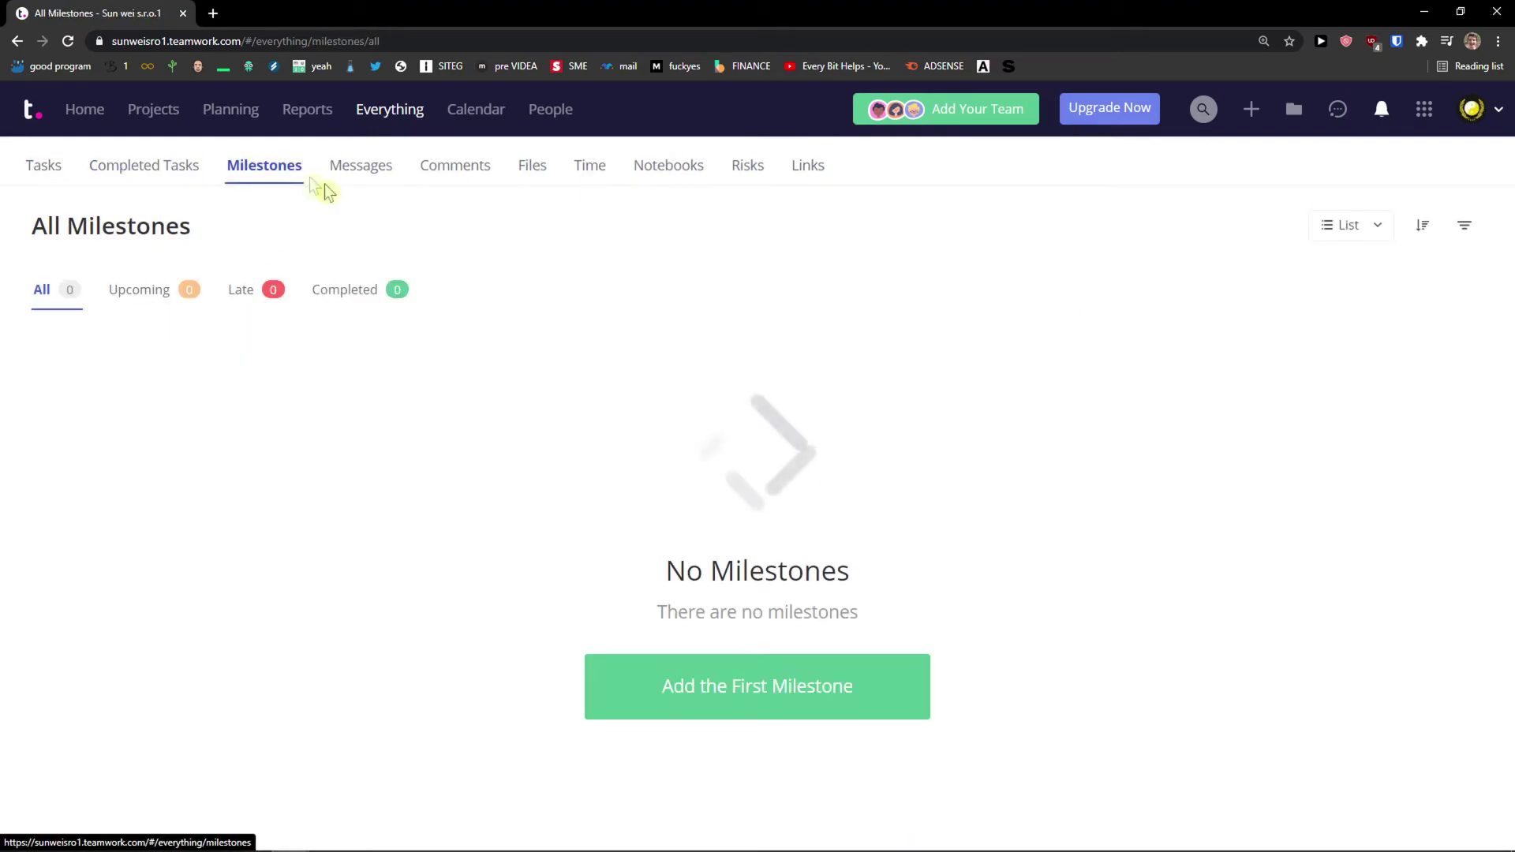
click(351, 170)
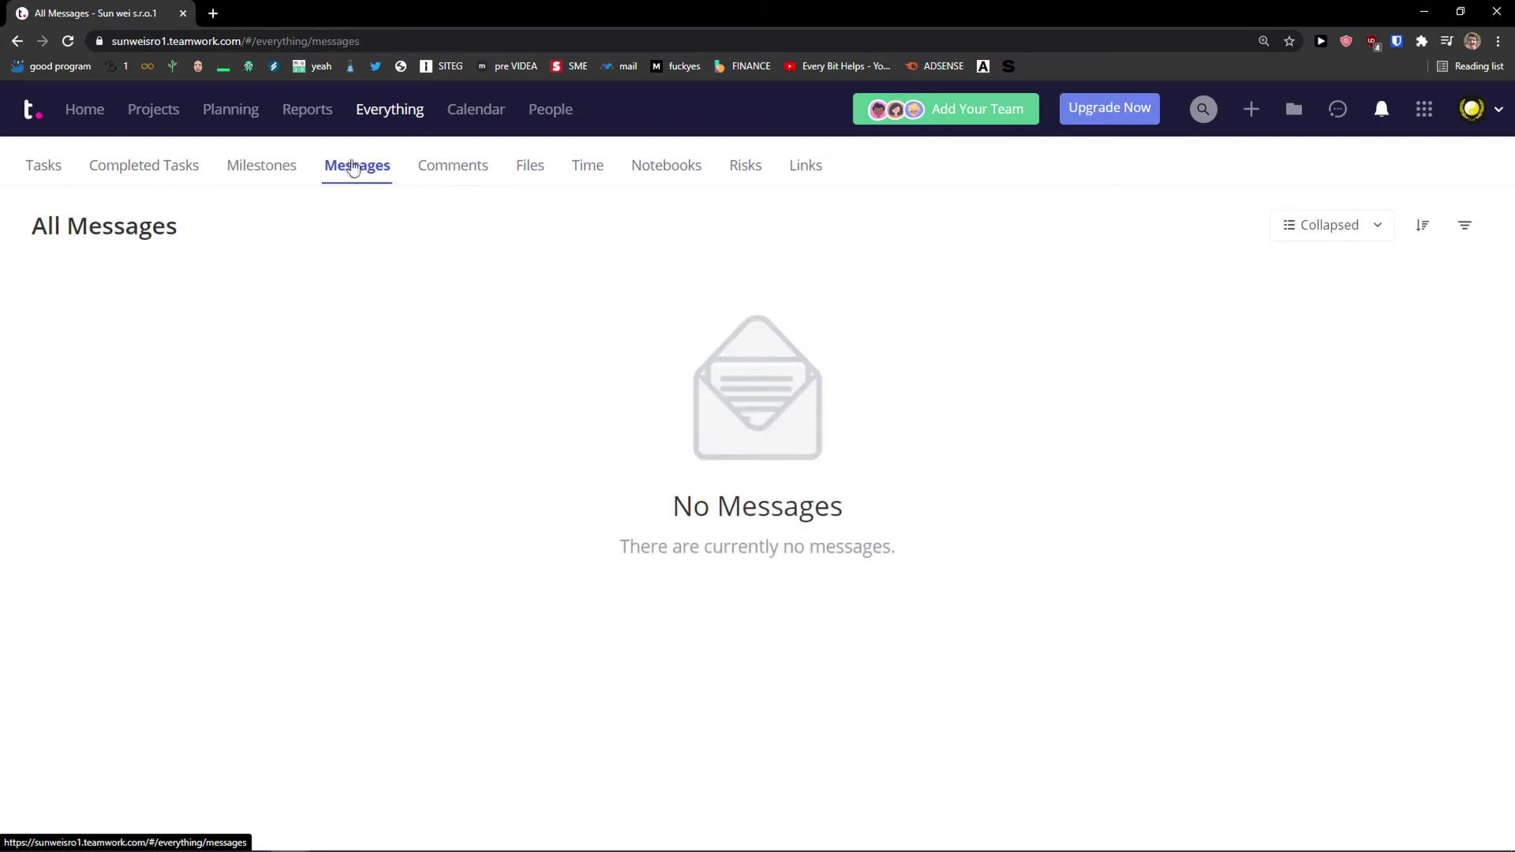
click(456, 169)
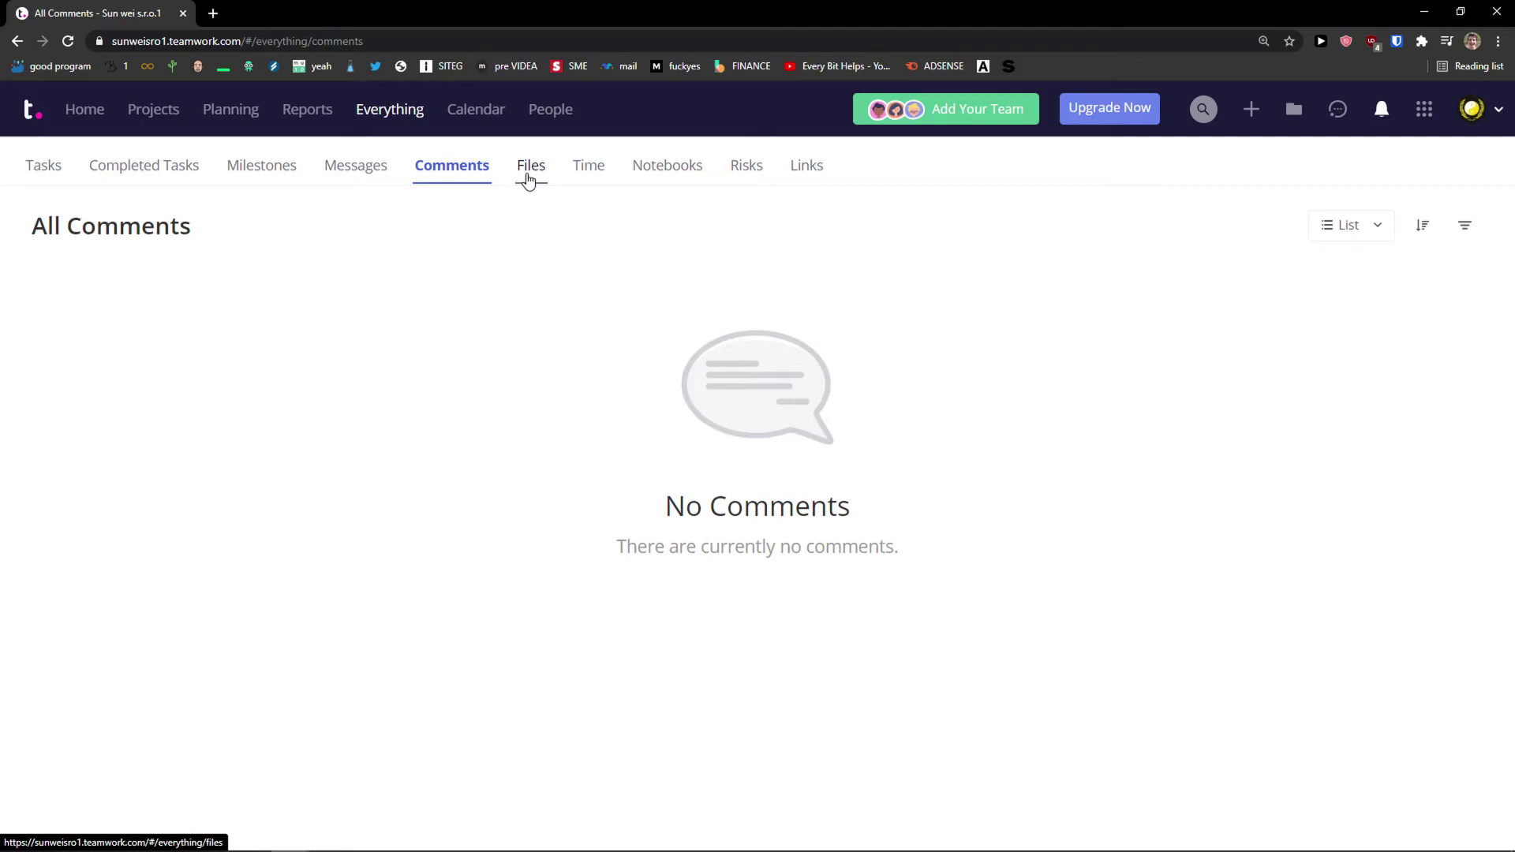
click(477, 117)
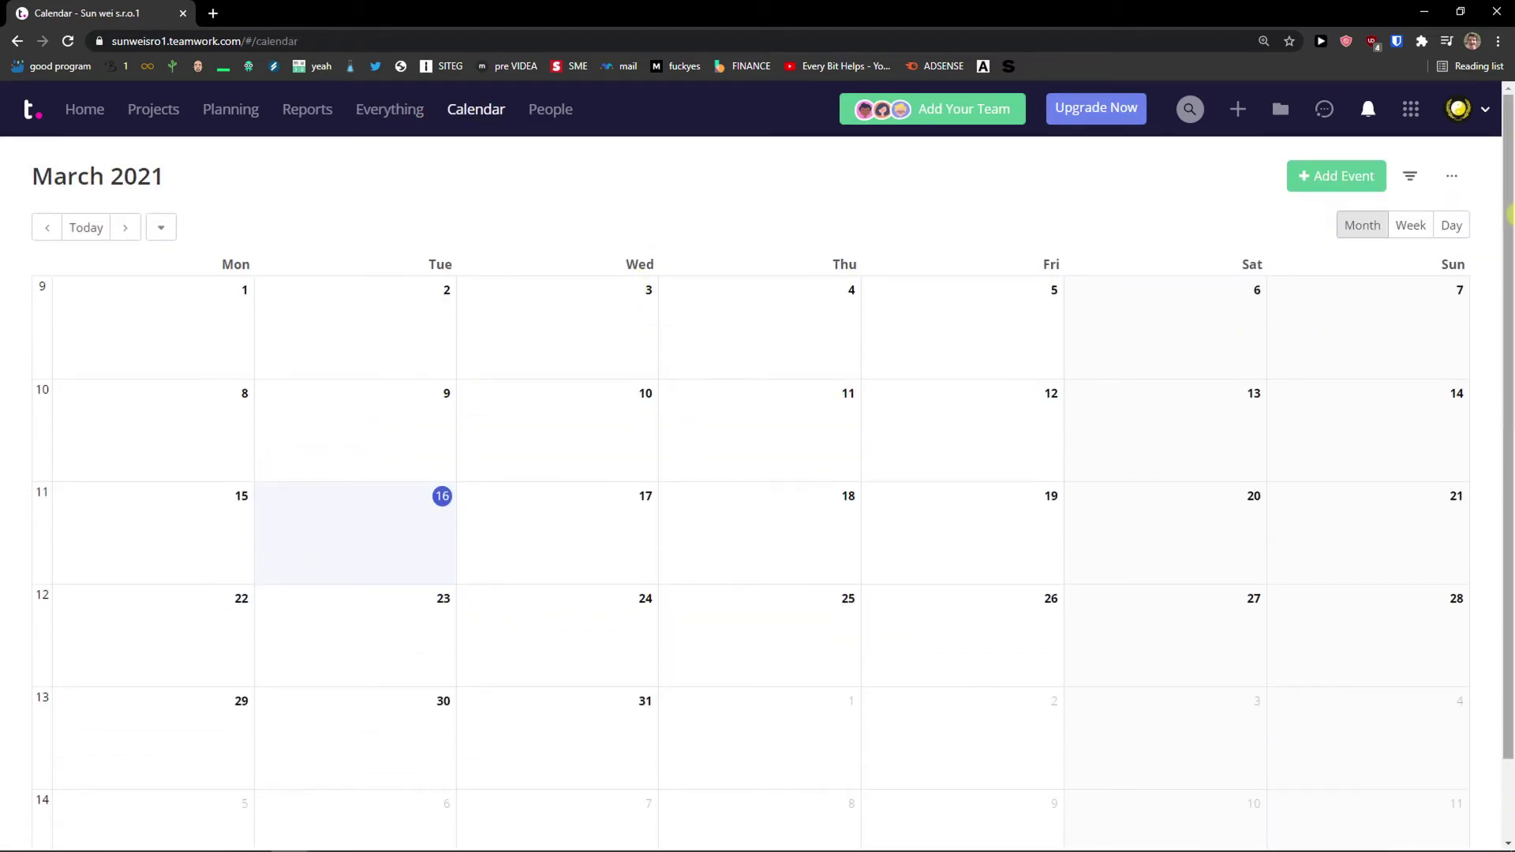
Start a 'Youtube meetup' event on 18 March 2021, all day, repeating monthly.
click(1336, 180)
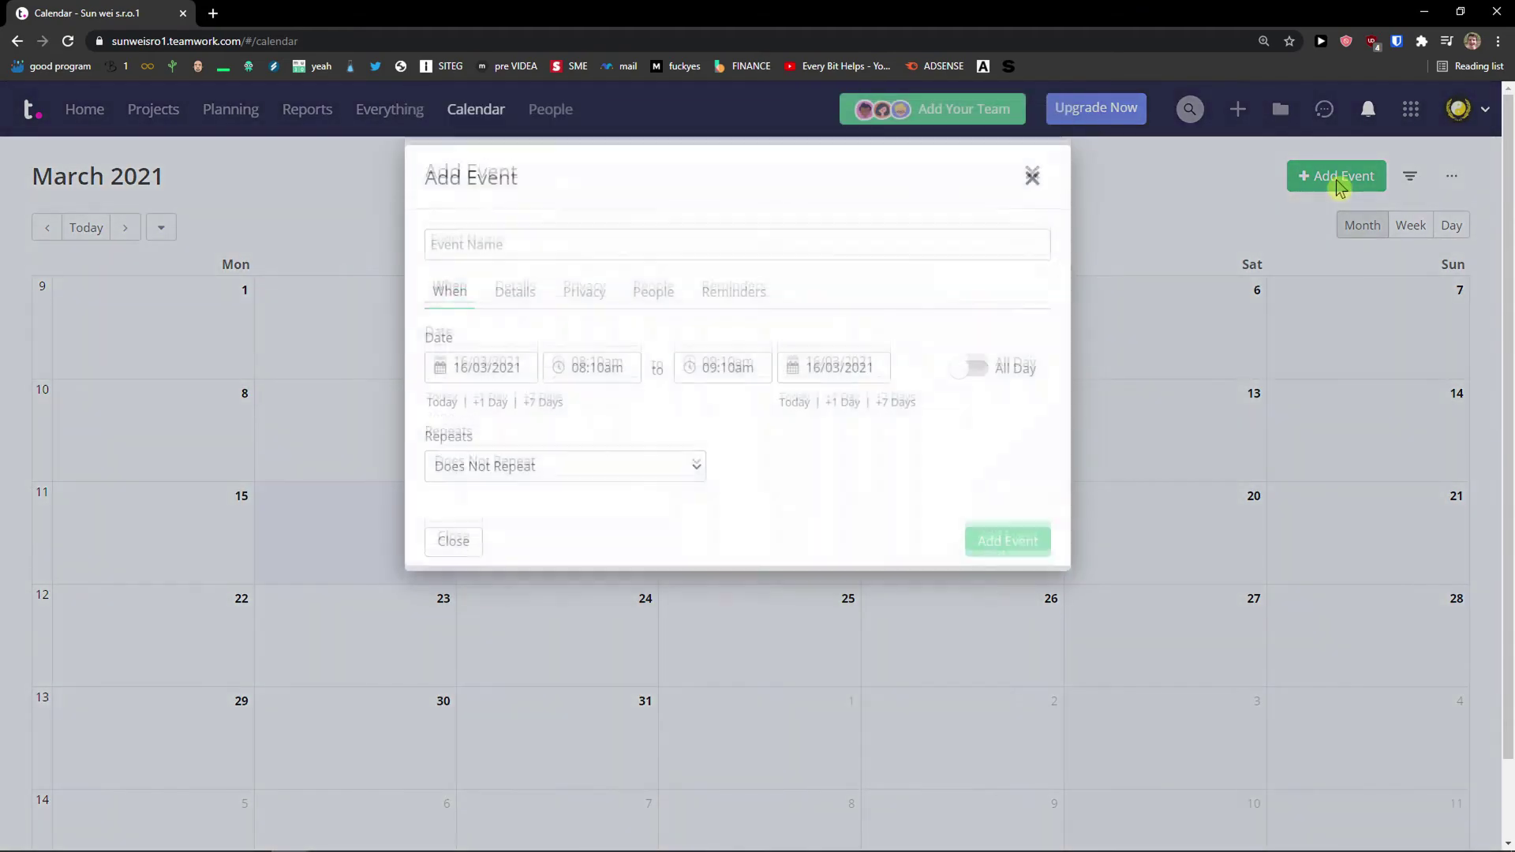
text(Y)
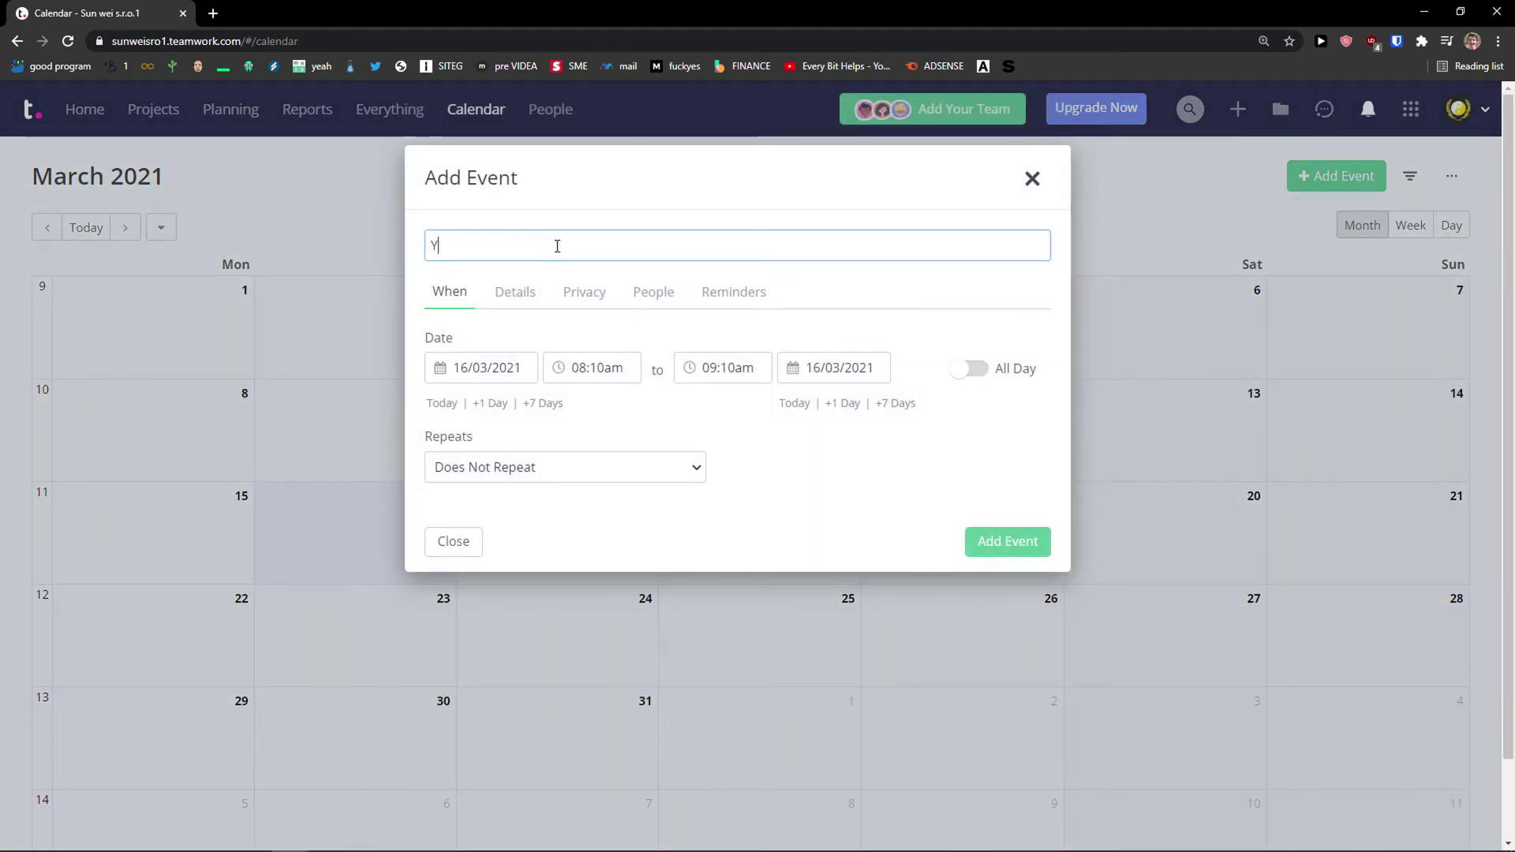
text(outube meetup)
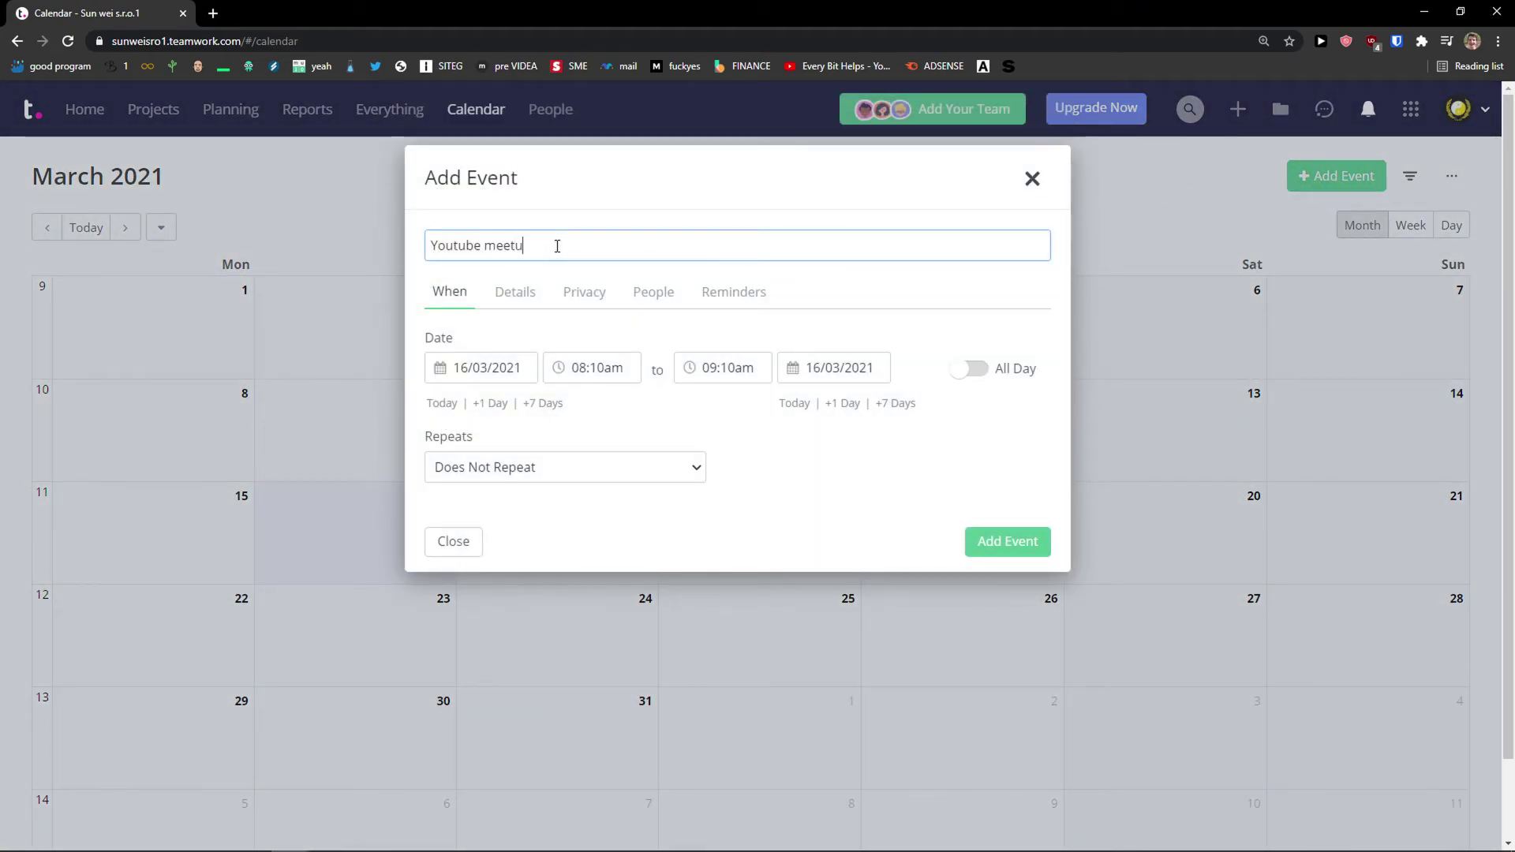
click(485, 373)
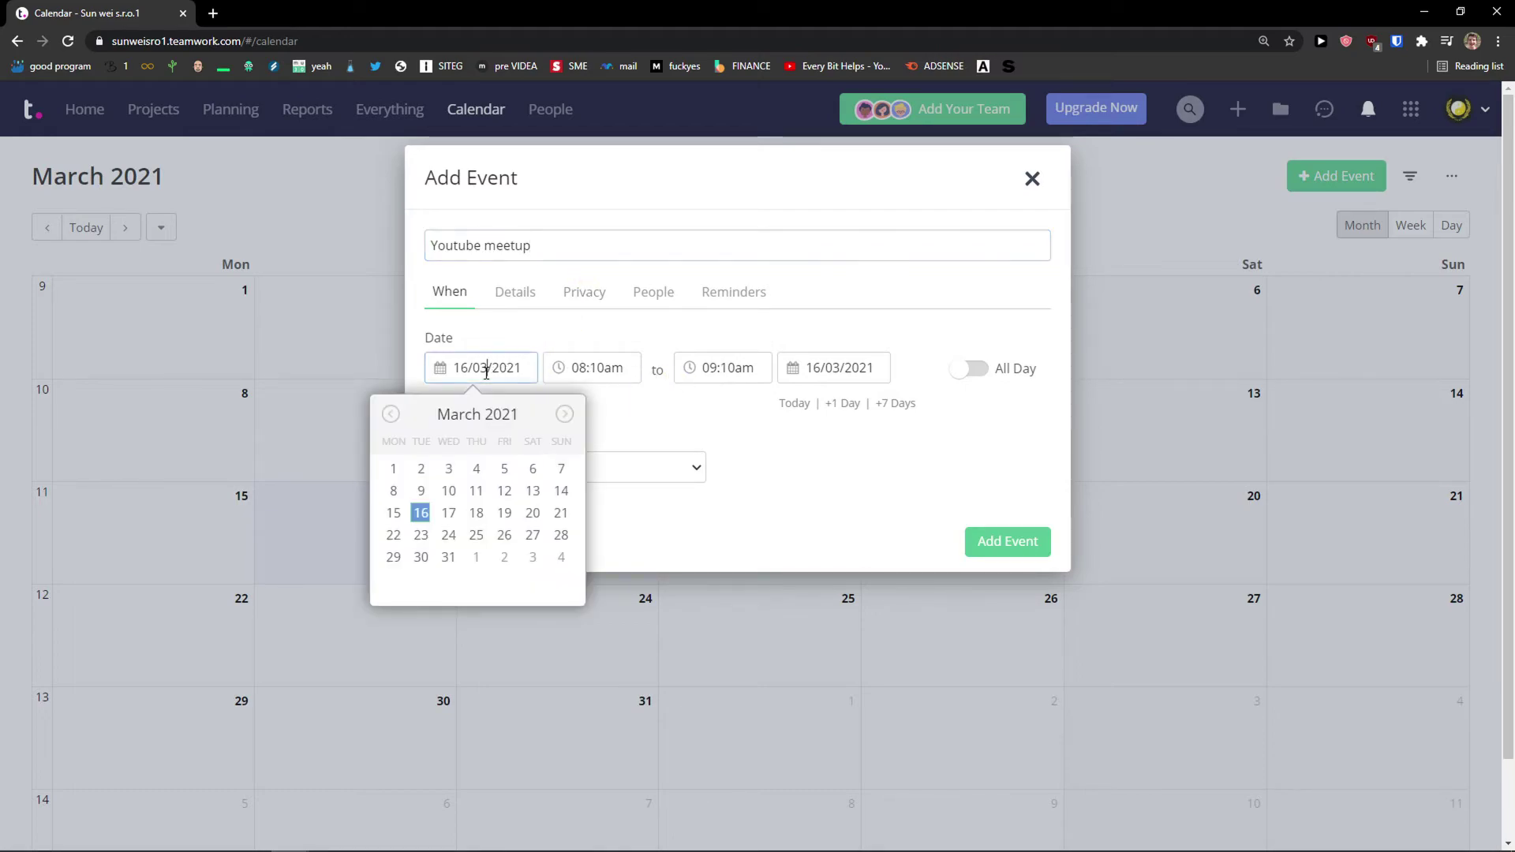
click(477, 514)
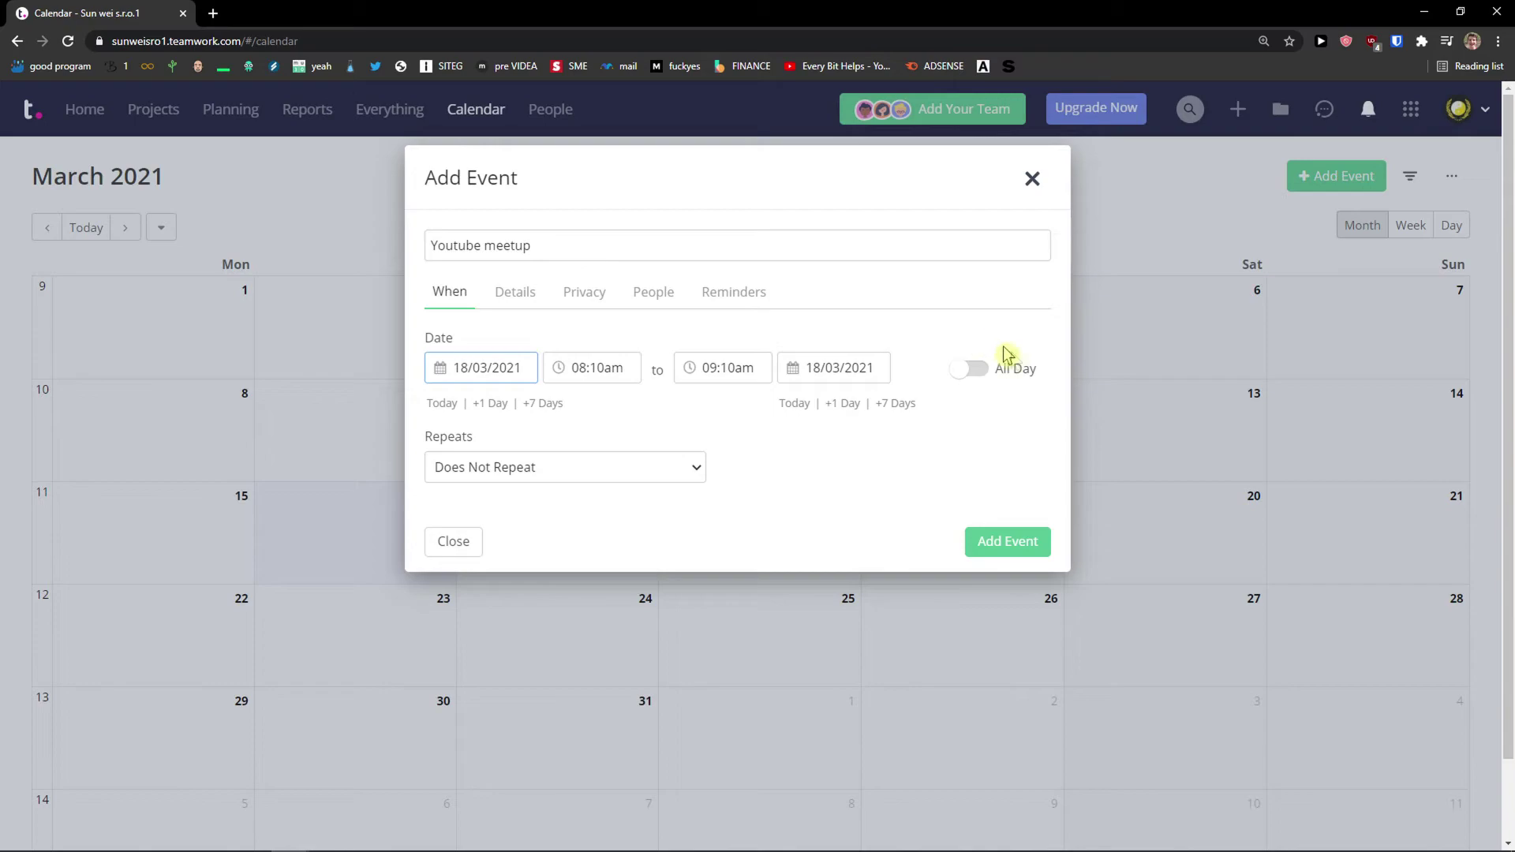
click(971, 377)
click(973, 378)
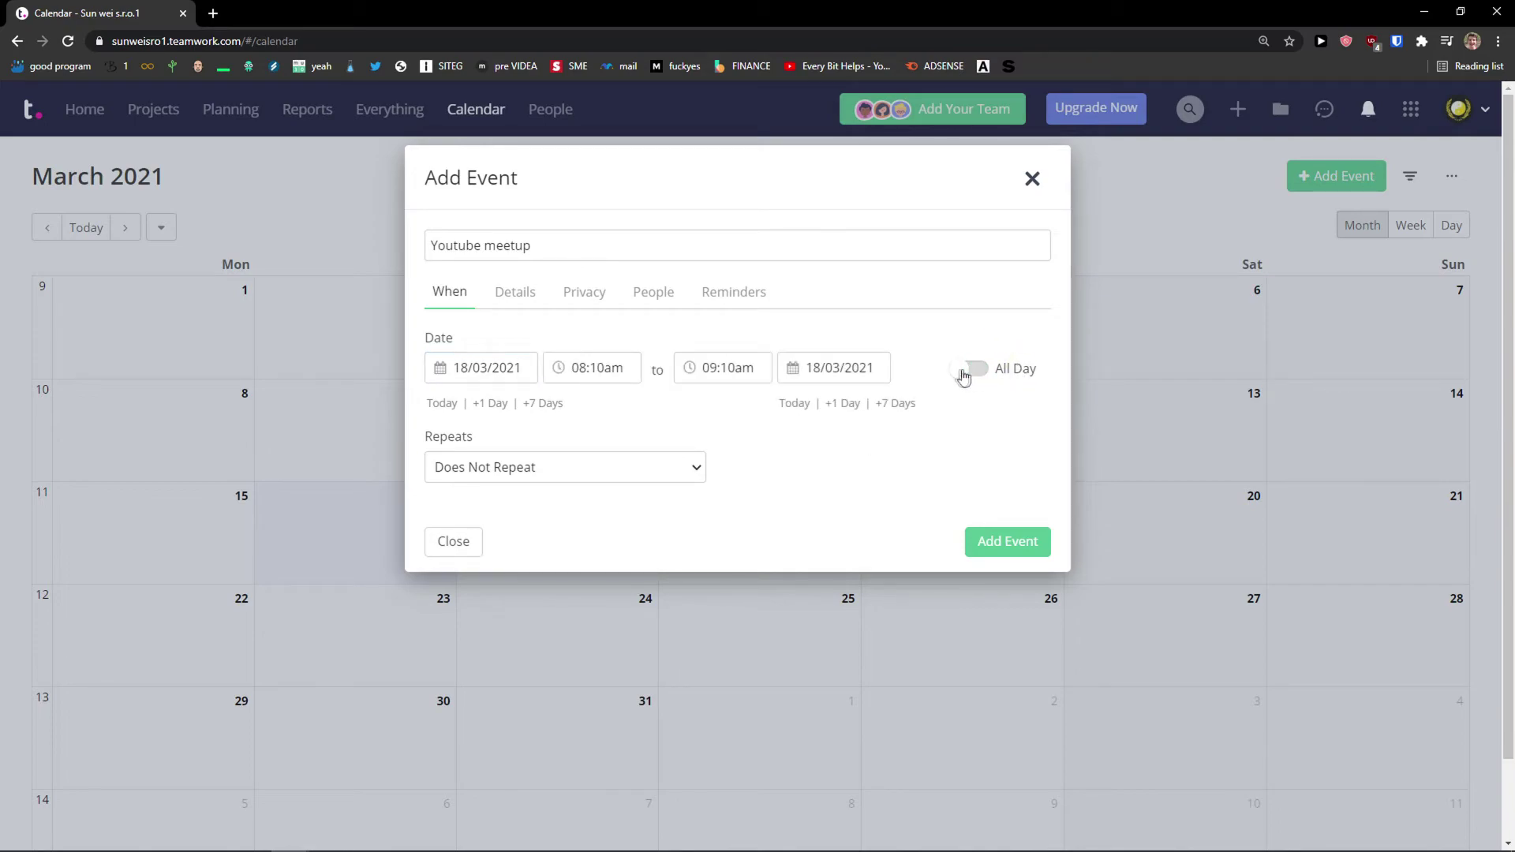
click(964, 377)
click(513, 473)
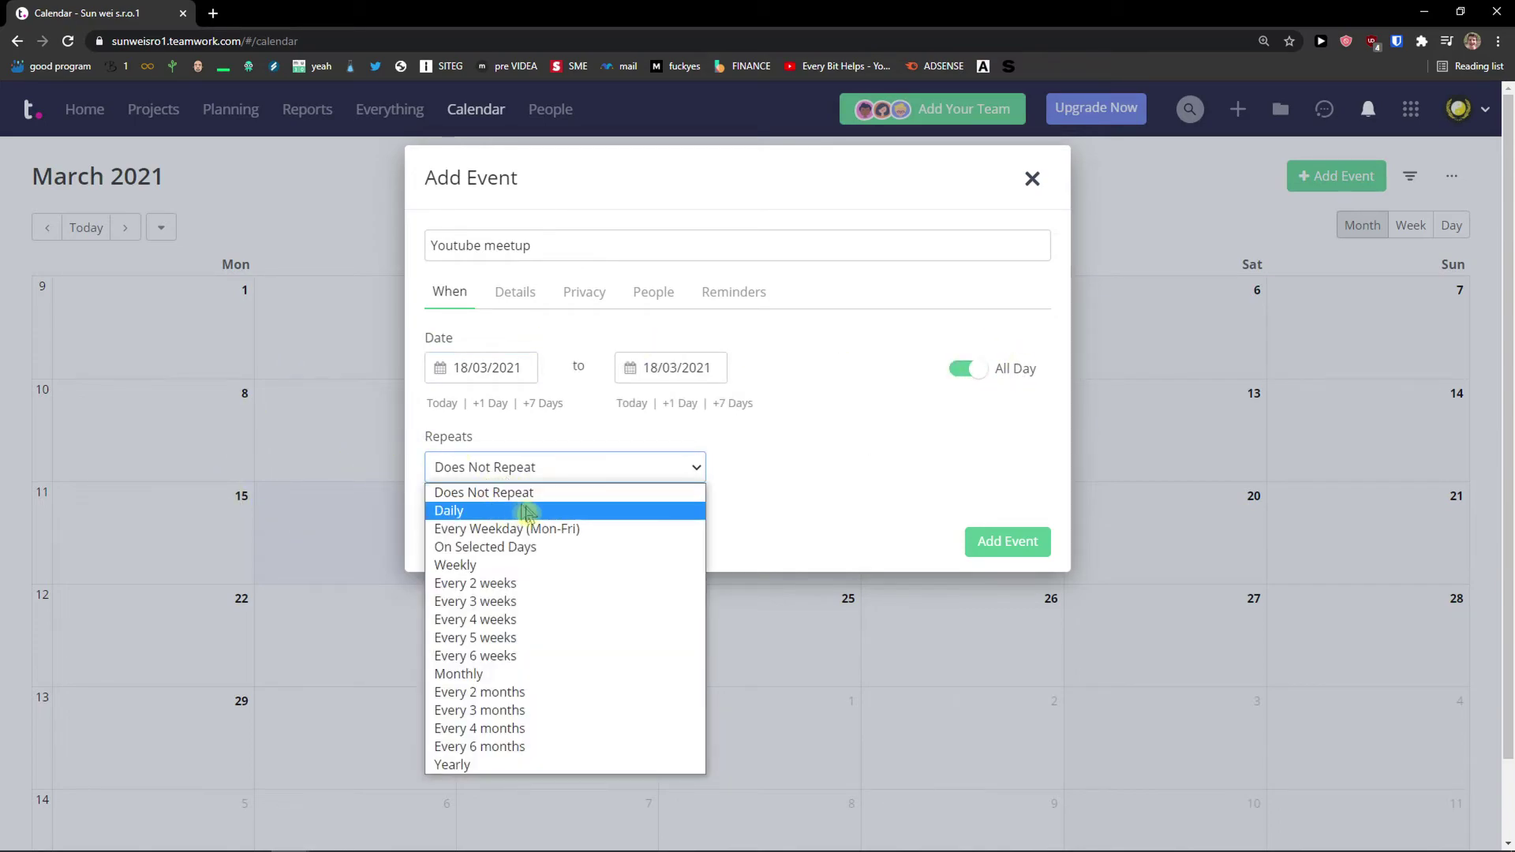
click(516, 674)
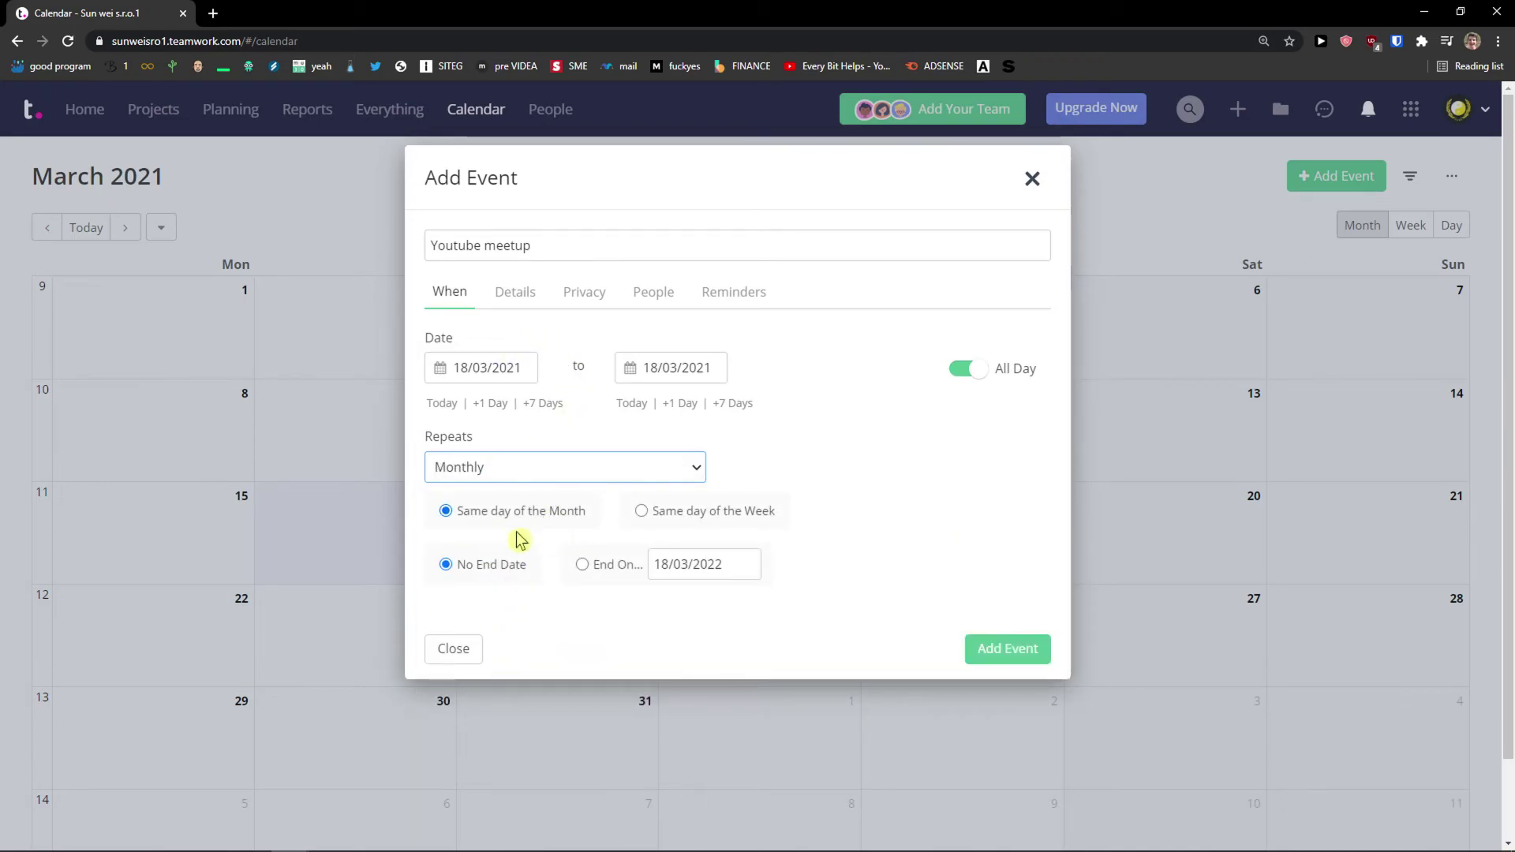
Add the second team member as an attendee with a reminder, then save the event.
click(520, 296)
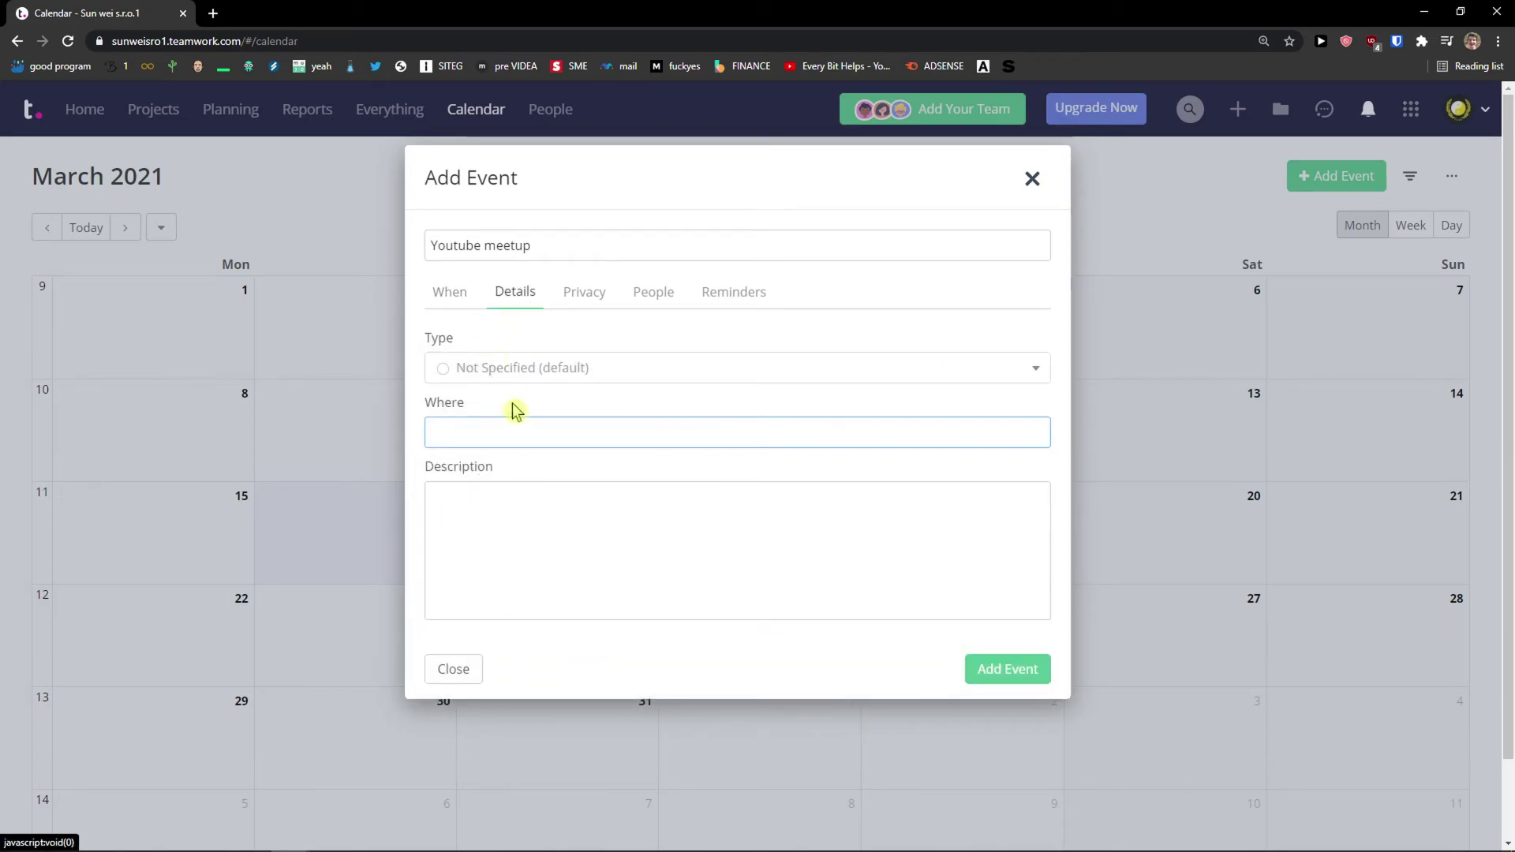
click(492, 371)
click(492, 371)
click(497, 432)
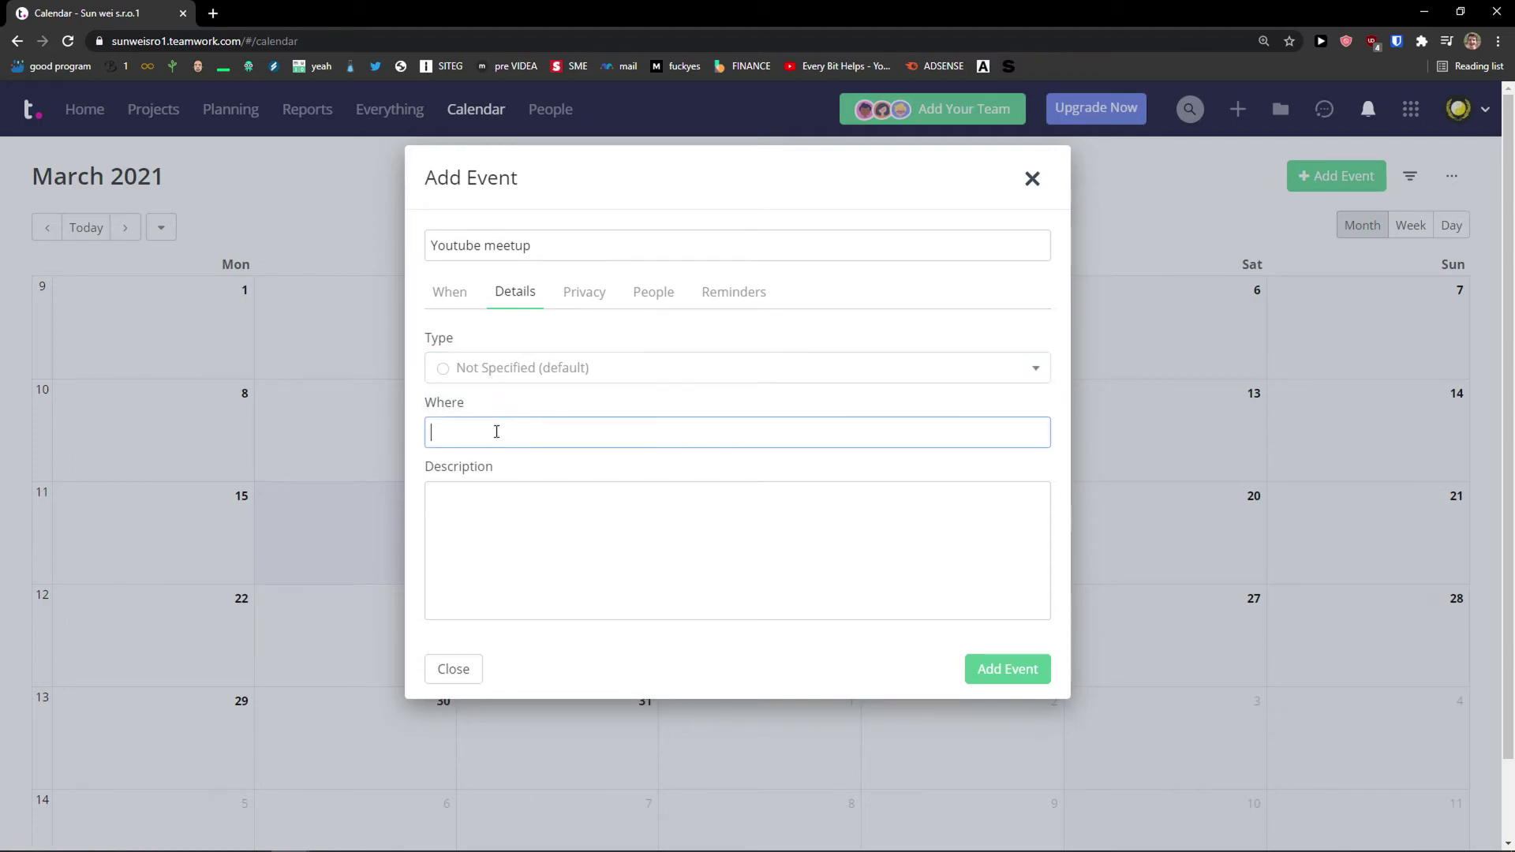
click(587, 293)
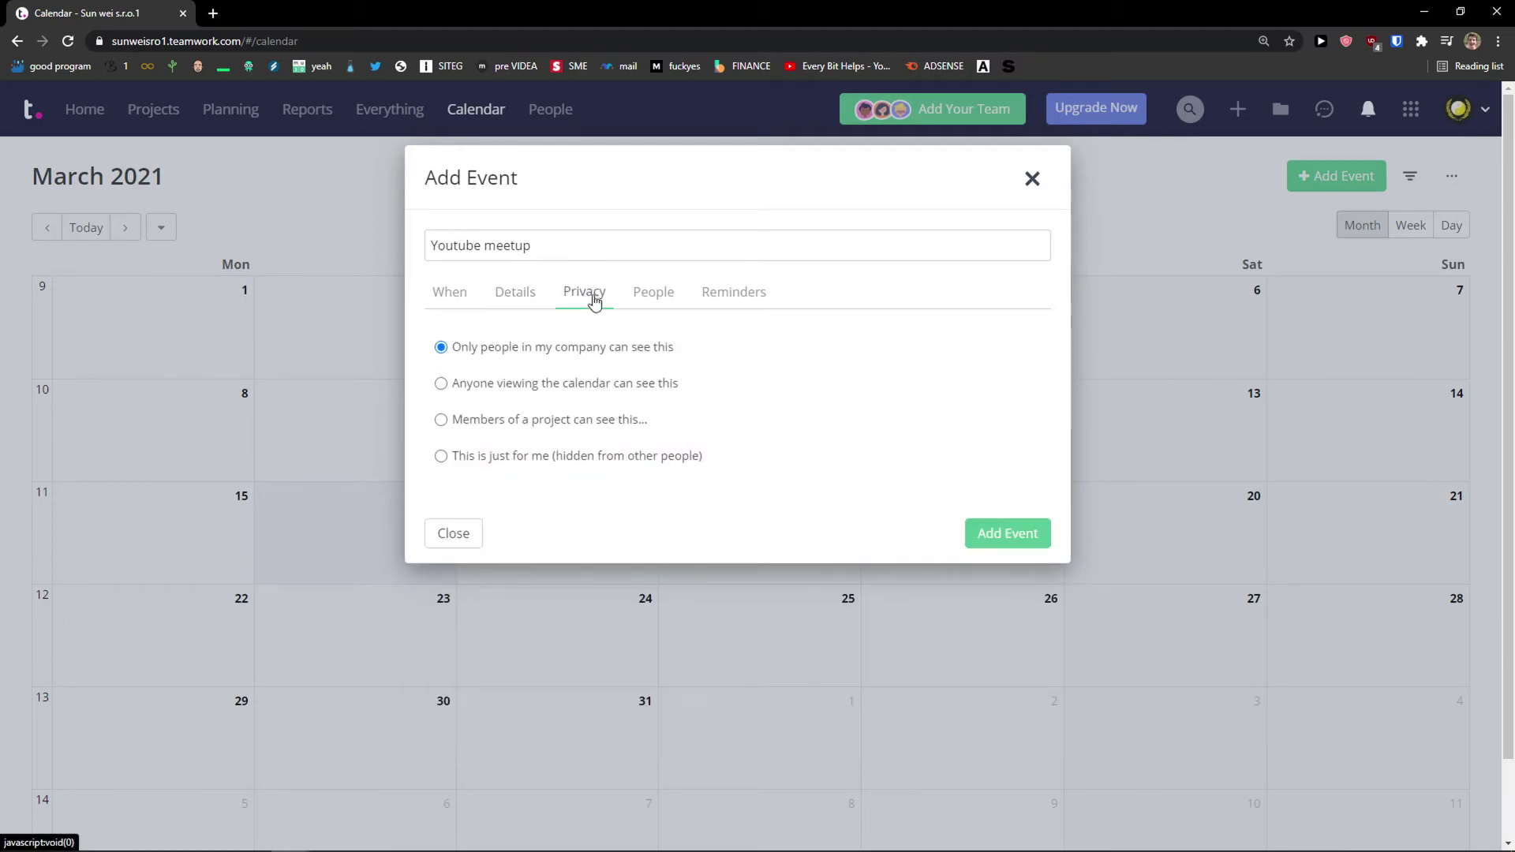
click(654, 305)
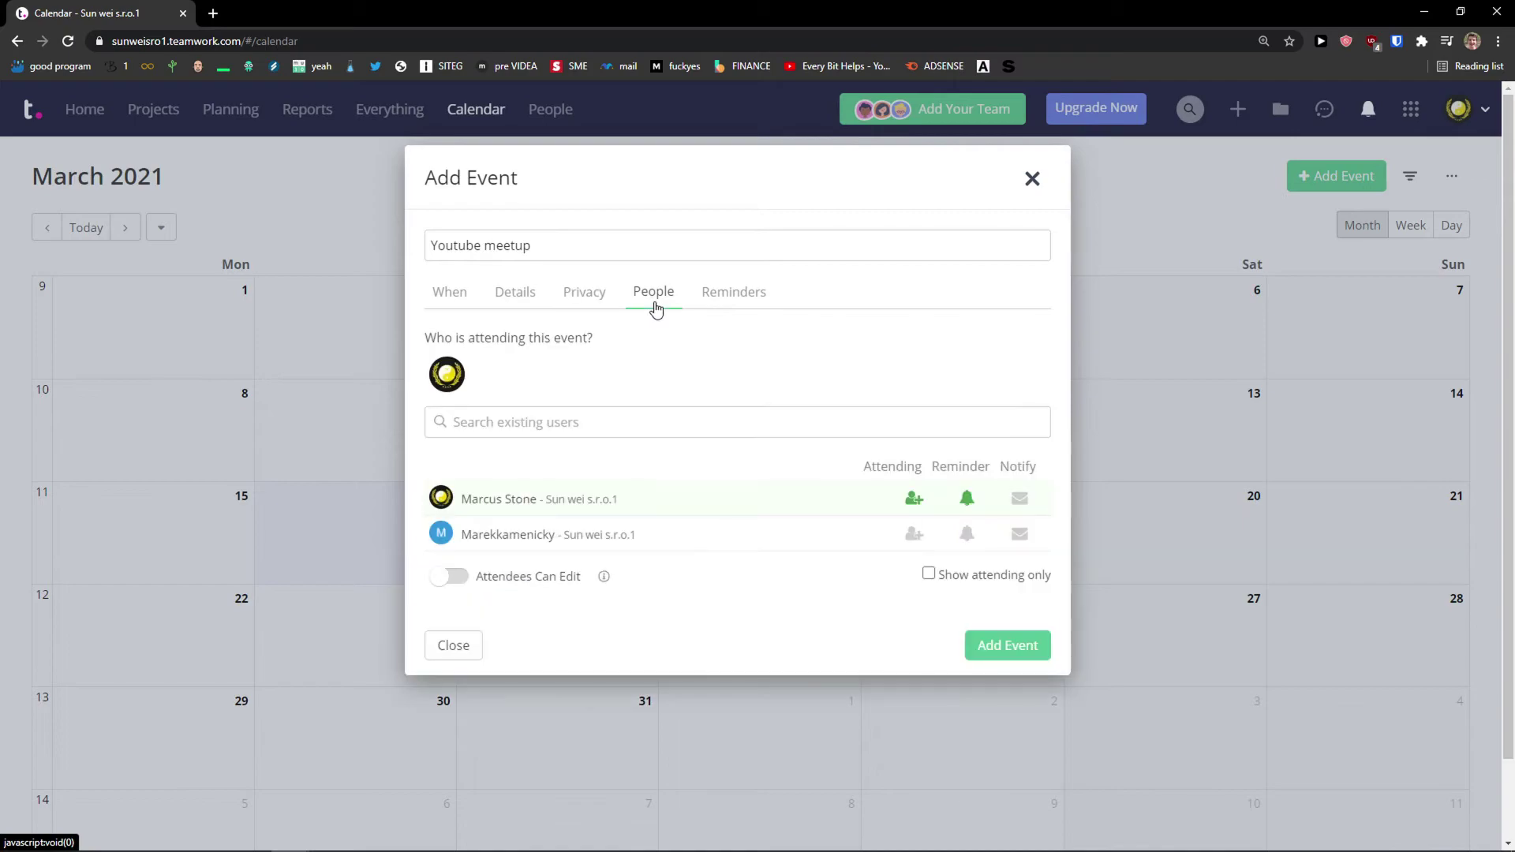
drag(607, 477, 564, 541)
click(581, 463)
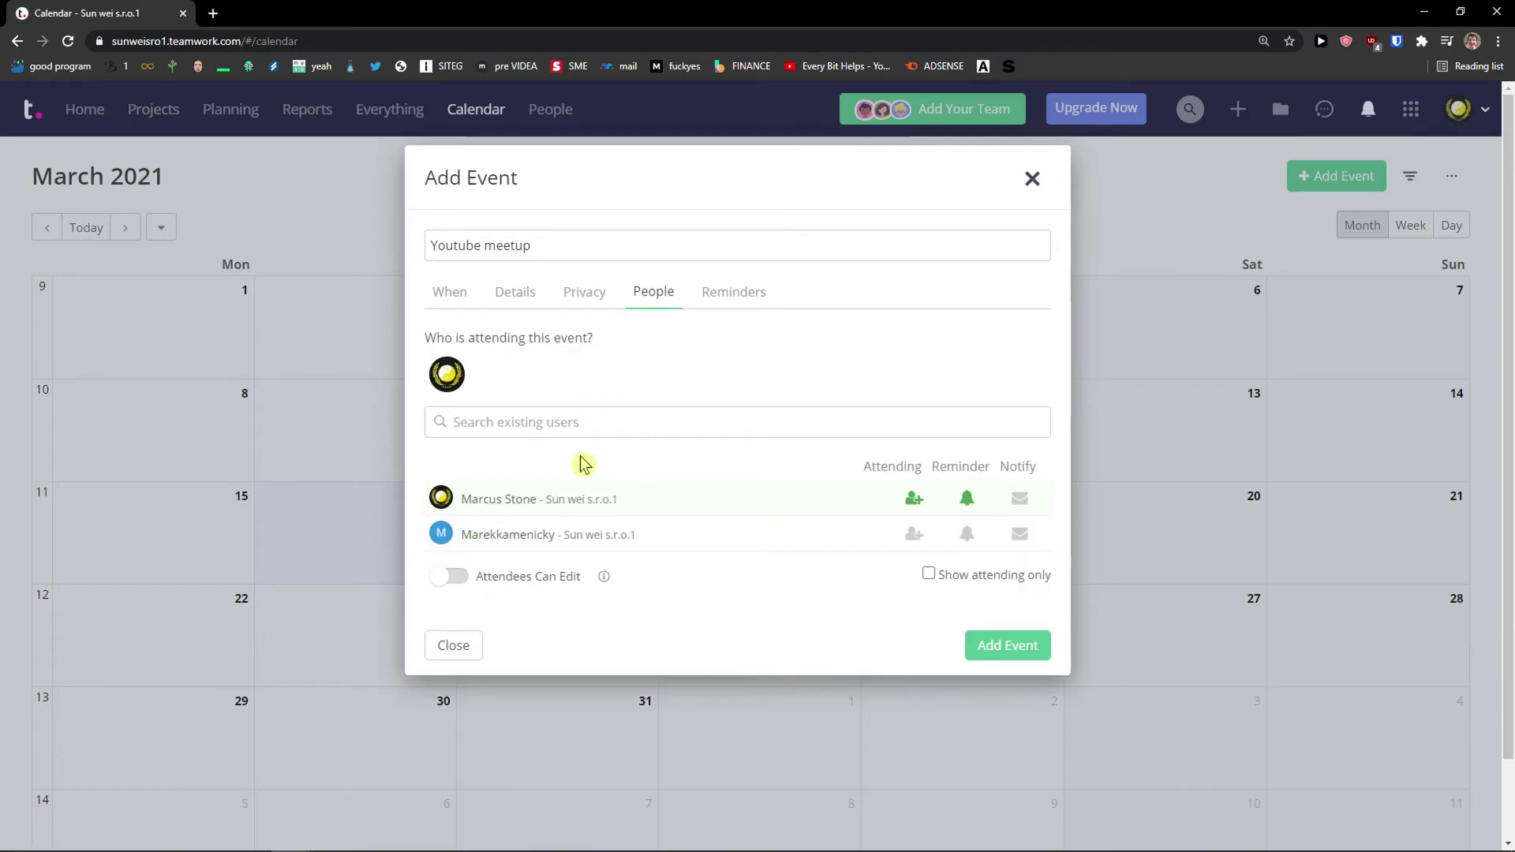
click(913, 536)
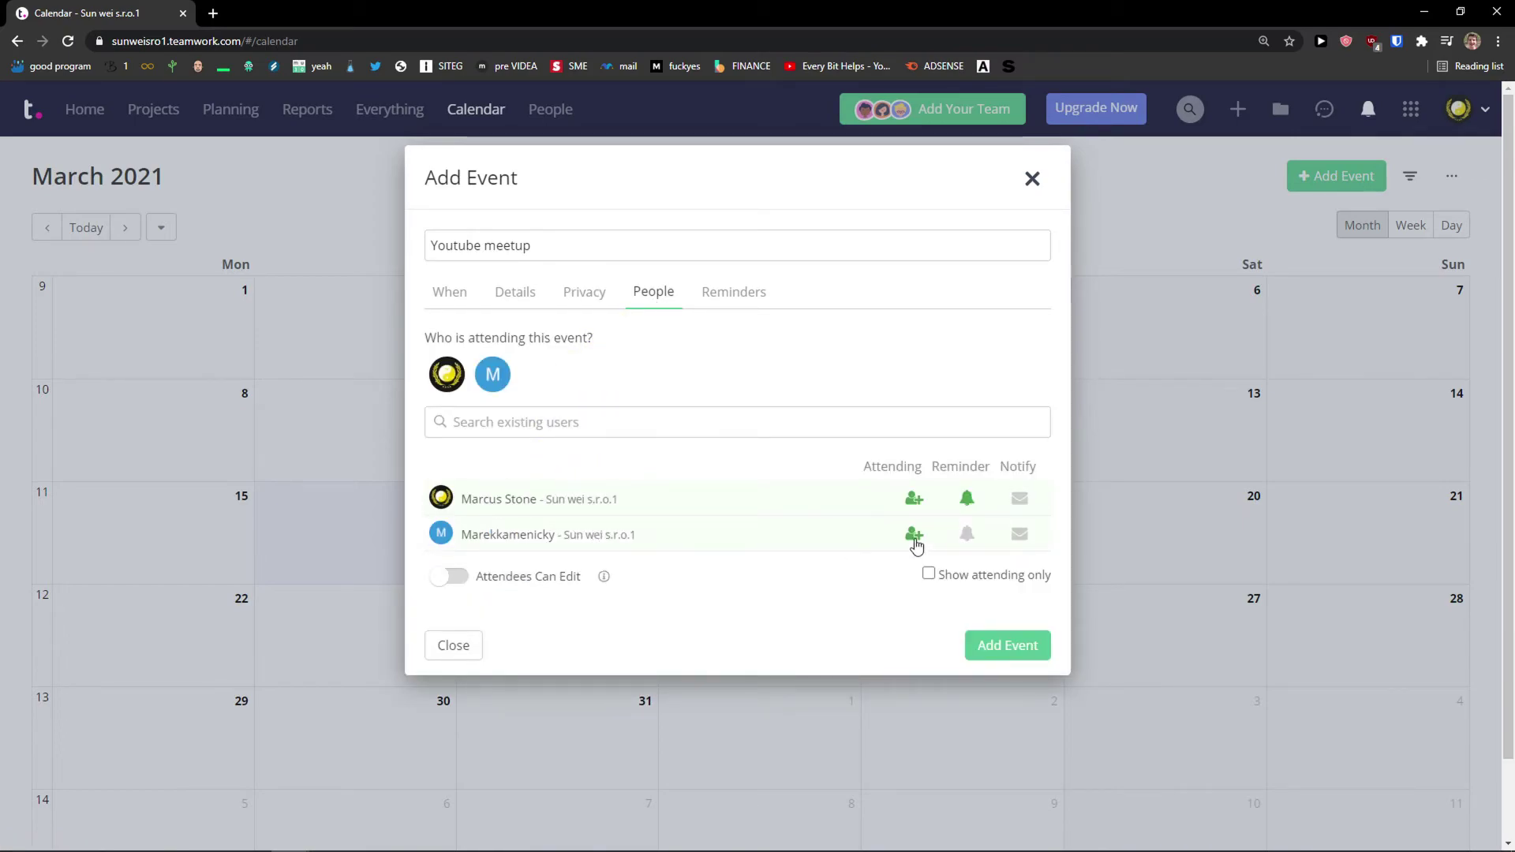
click(965, 537)
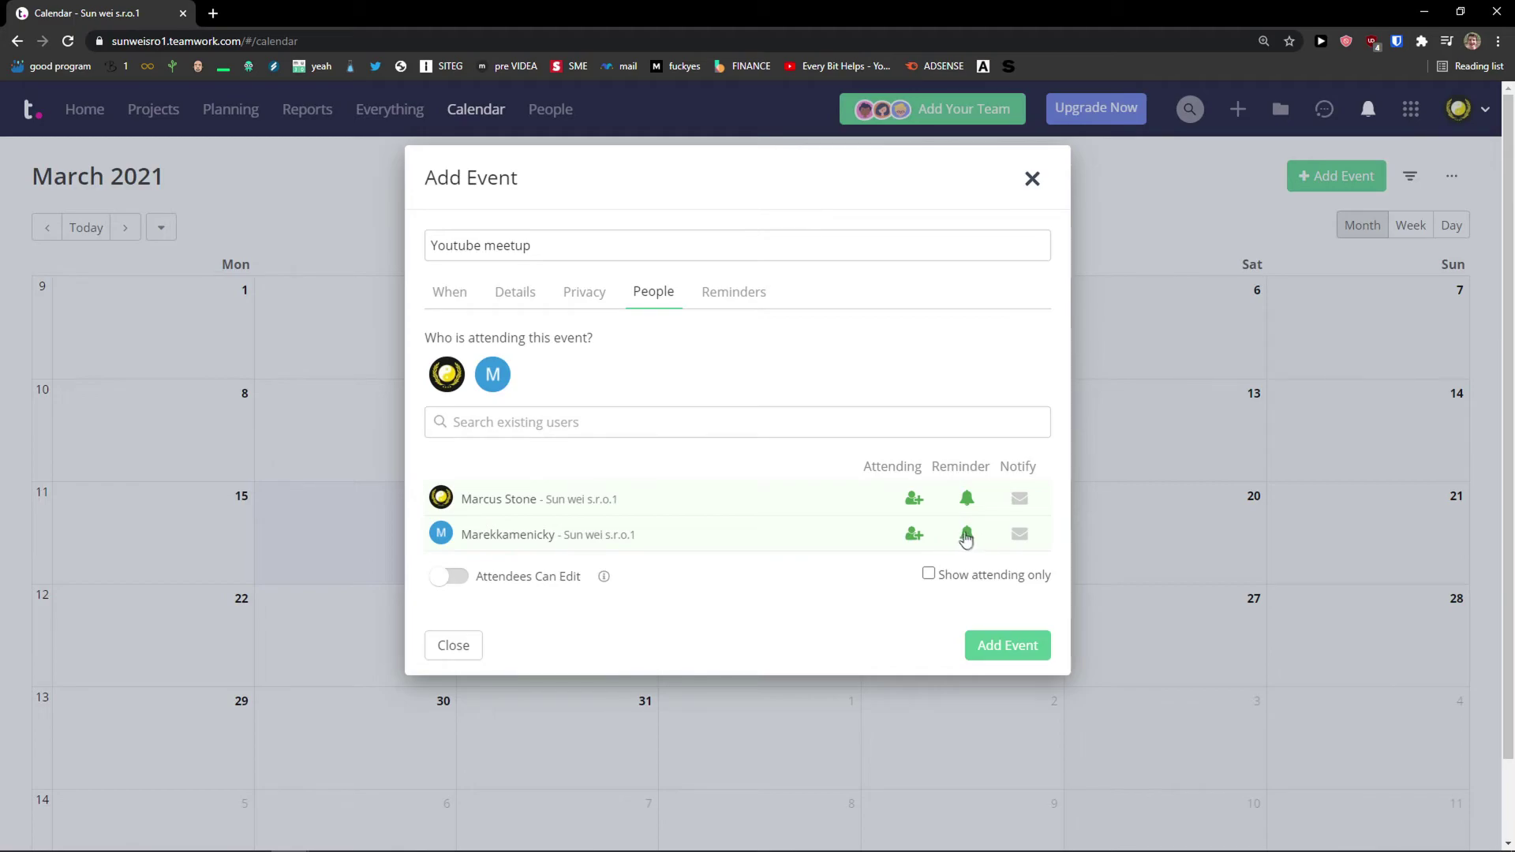
click(722, 296)
click(443, 297)
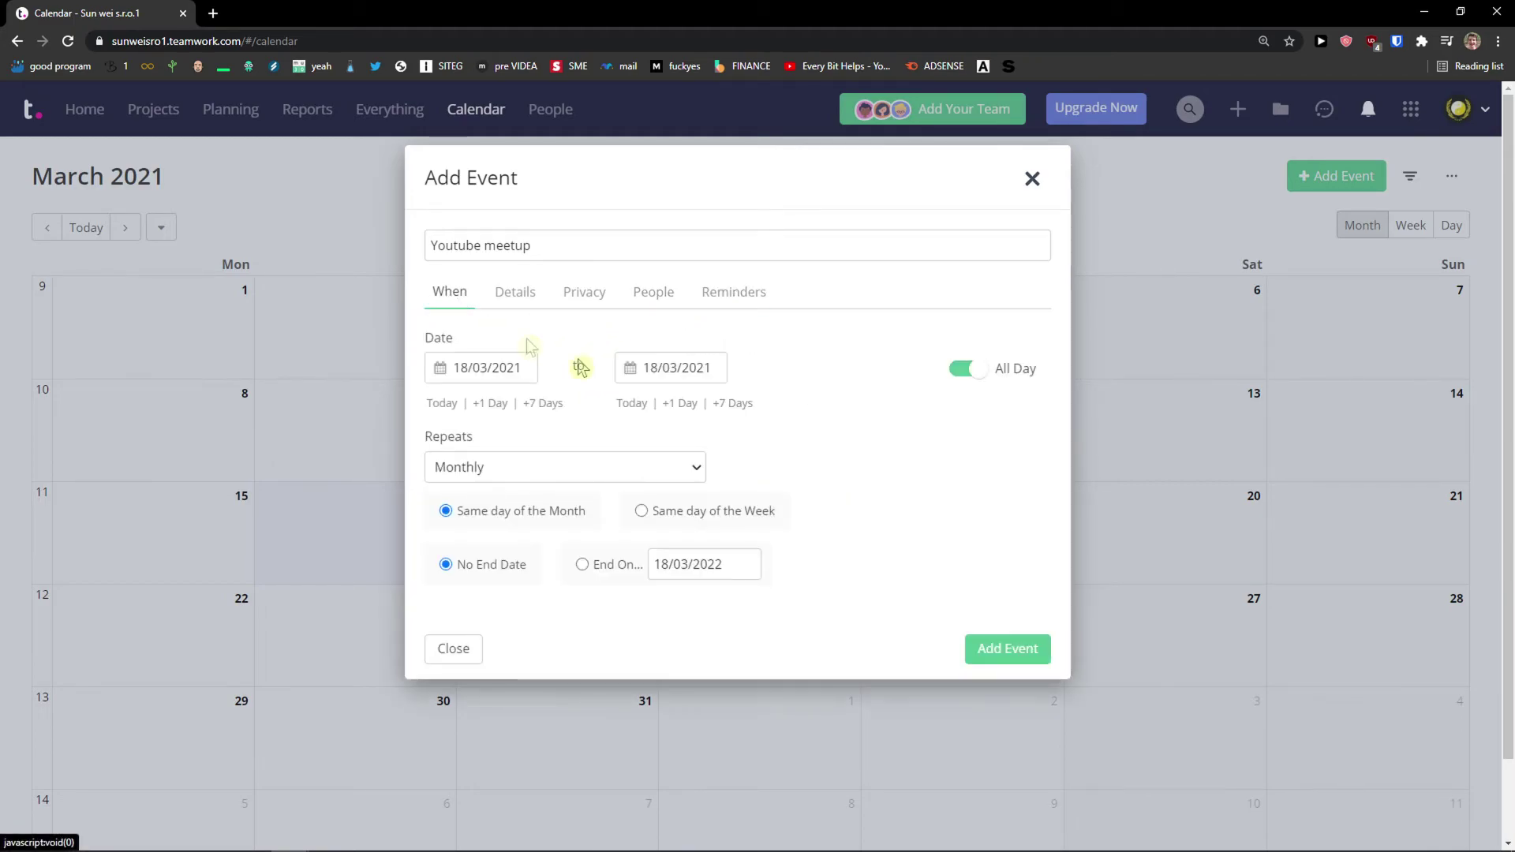
click(1018, 654)
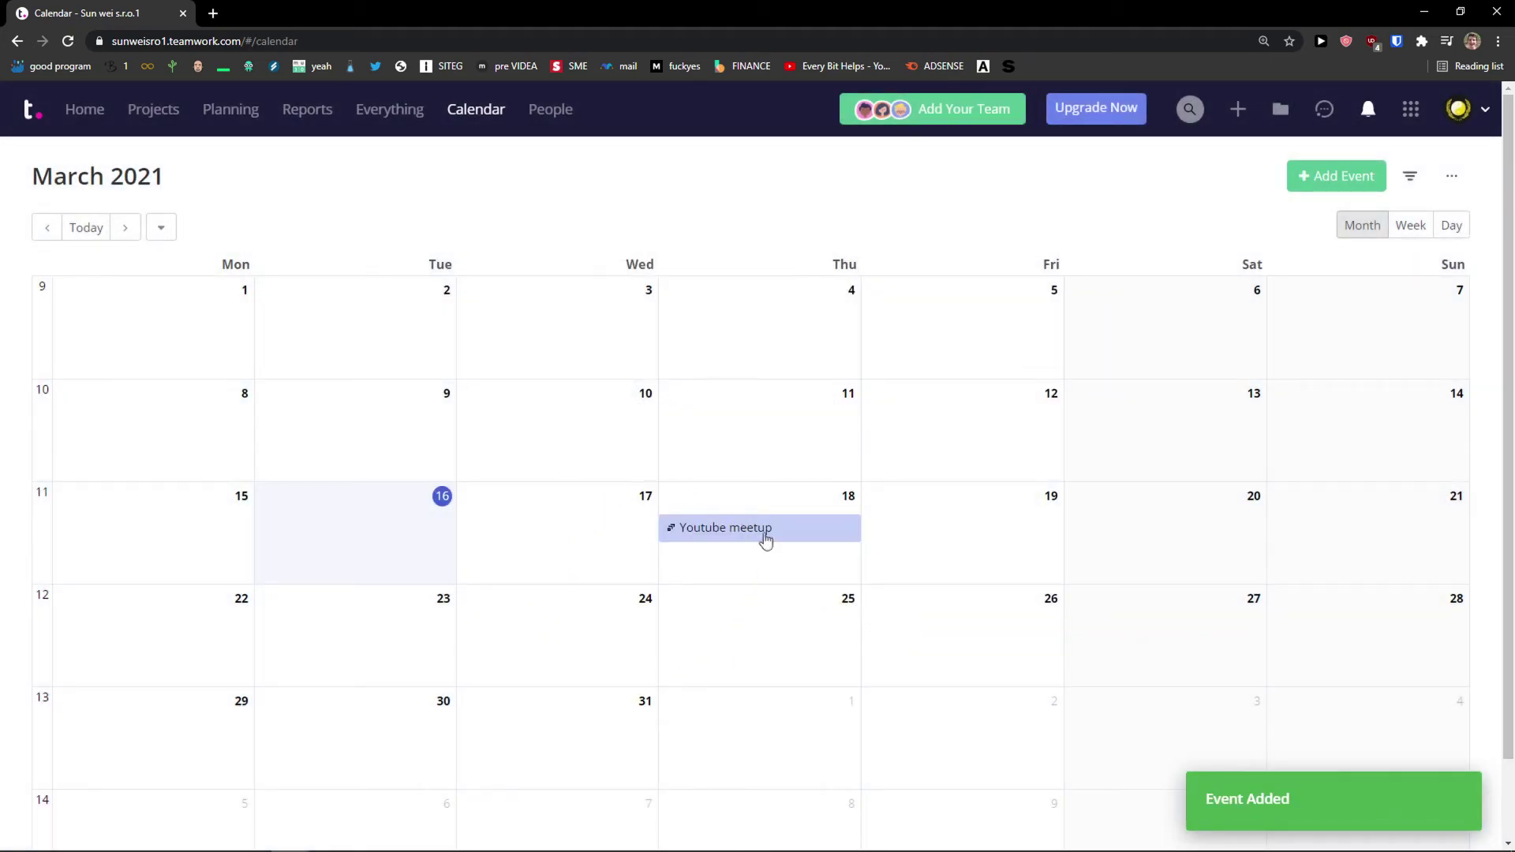
Check the Youtube meetup on 18 March, then advance the calendar to April 2021.
click(711, 539)
click(1029, 177)
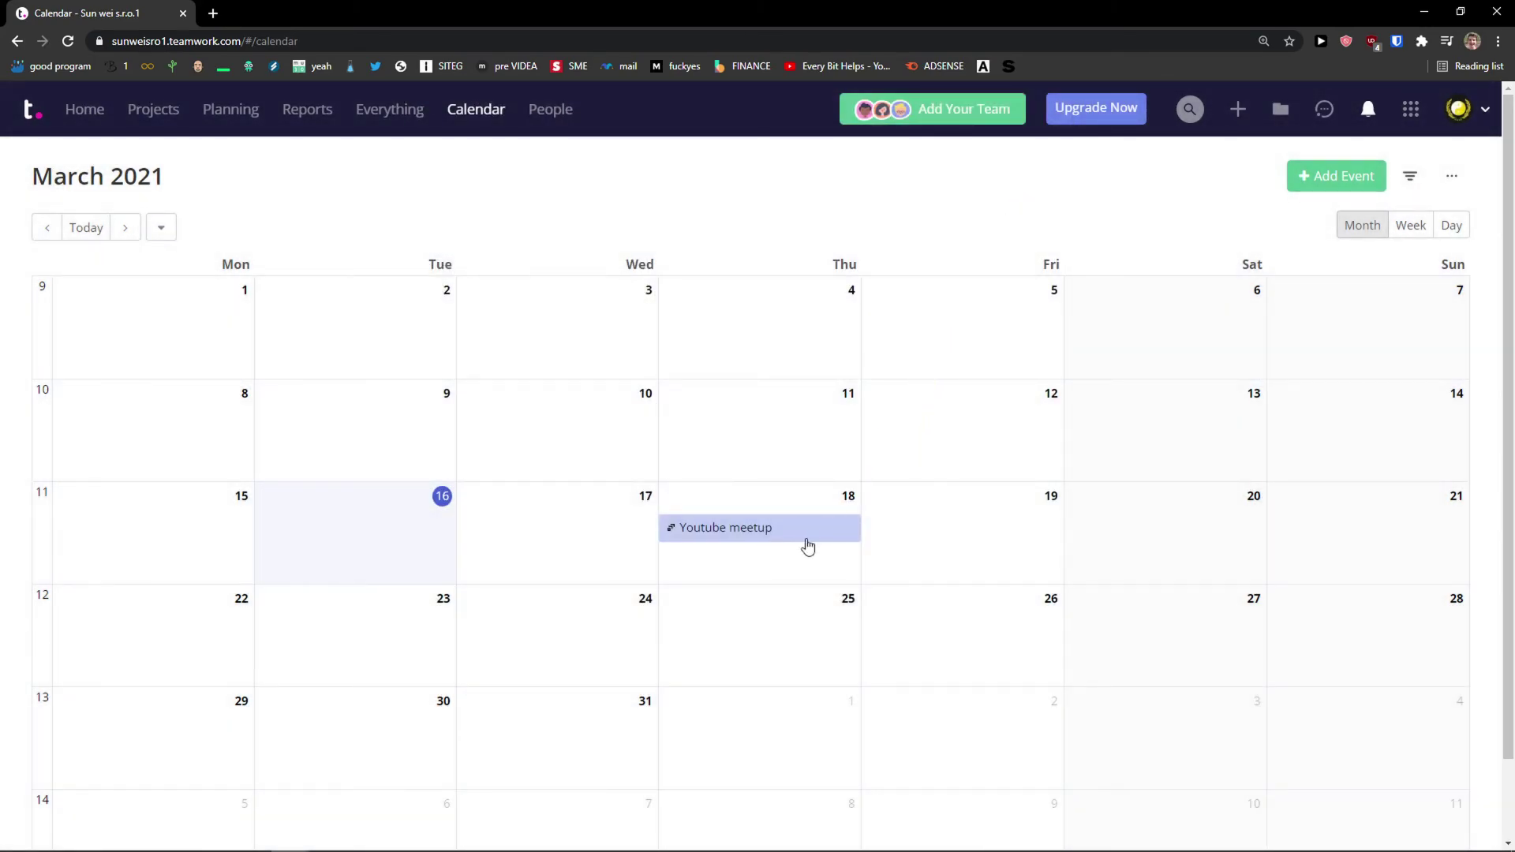
mouse_move(808, 546)
scroll(907, 413, down, 1)
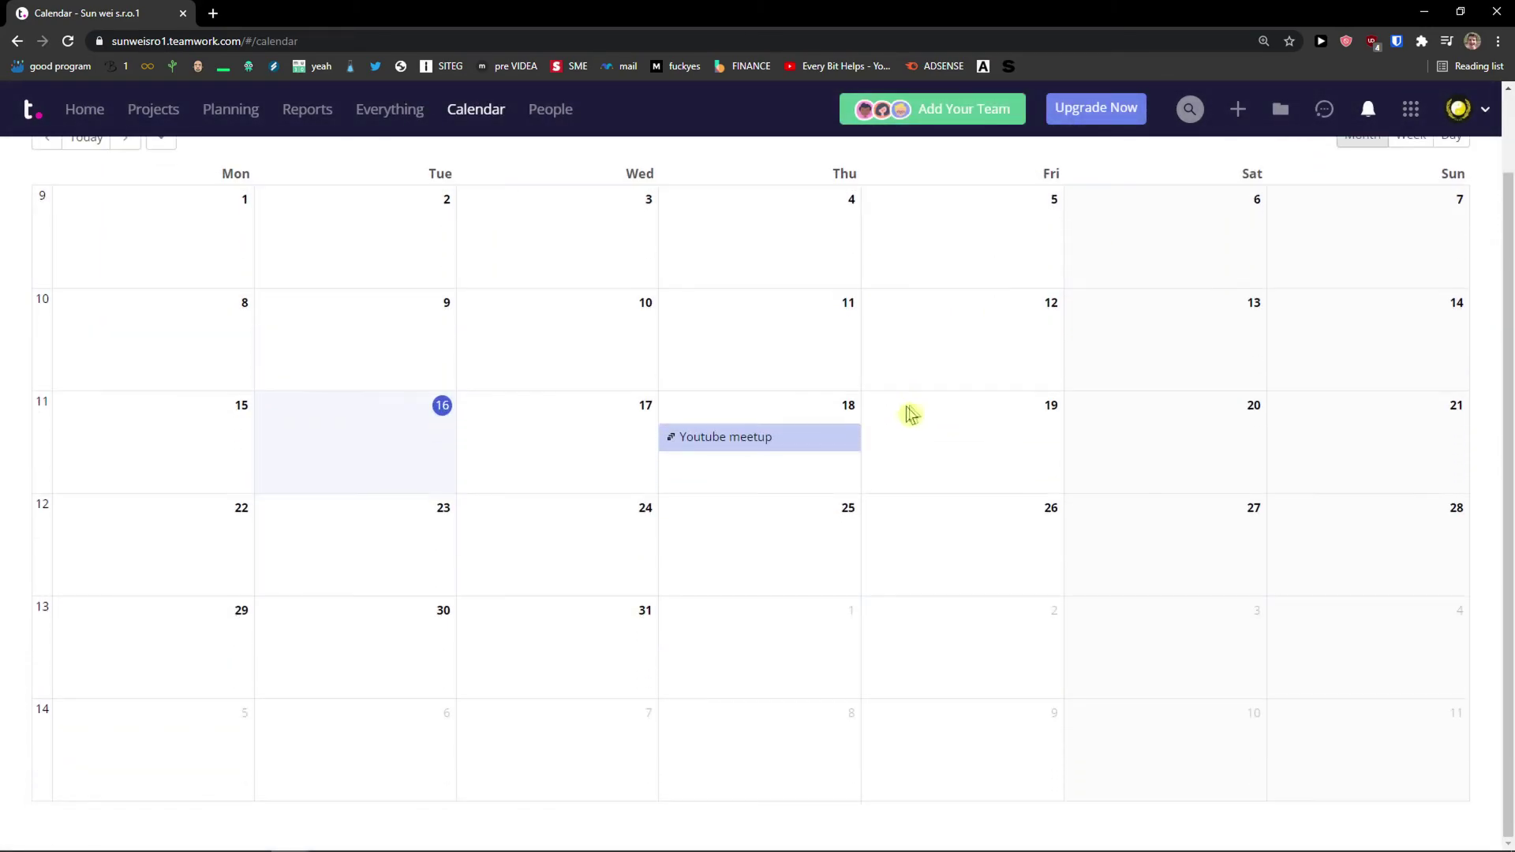
scroll(907, 413, up, 1)
click(124, 227)
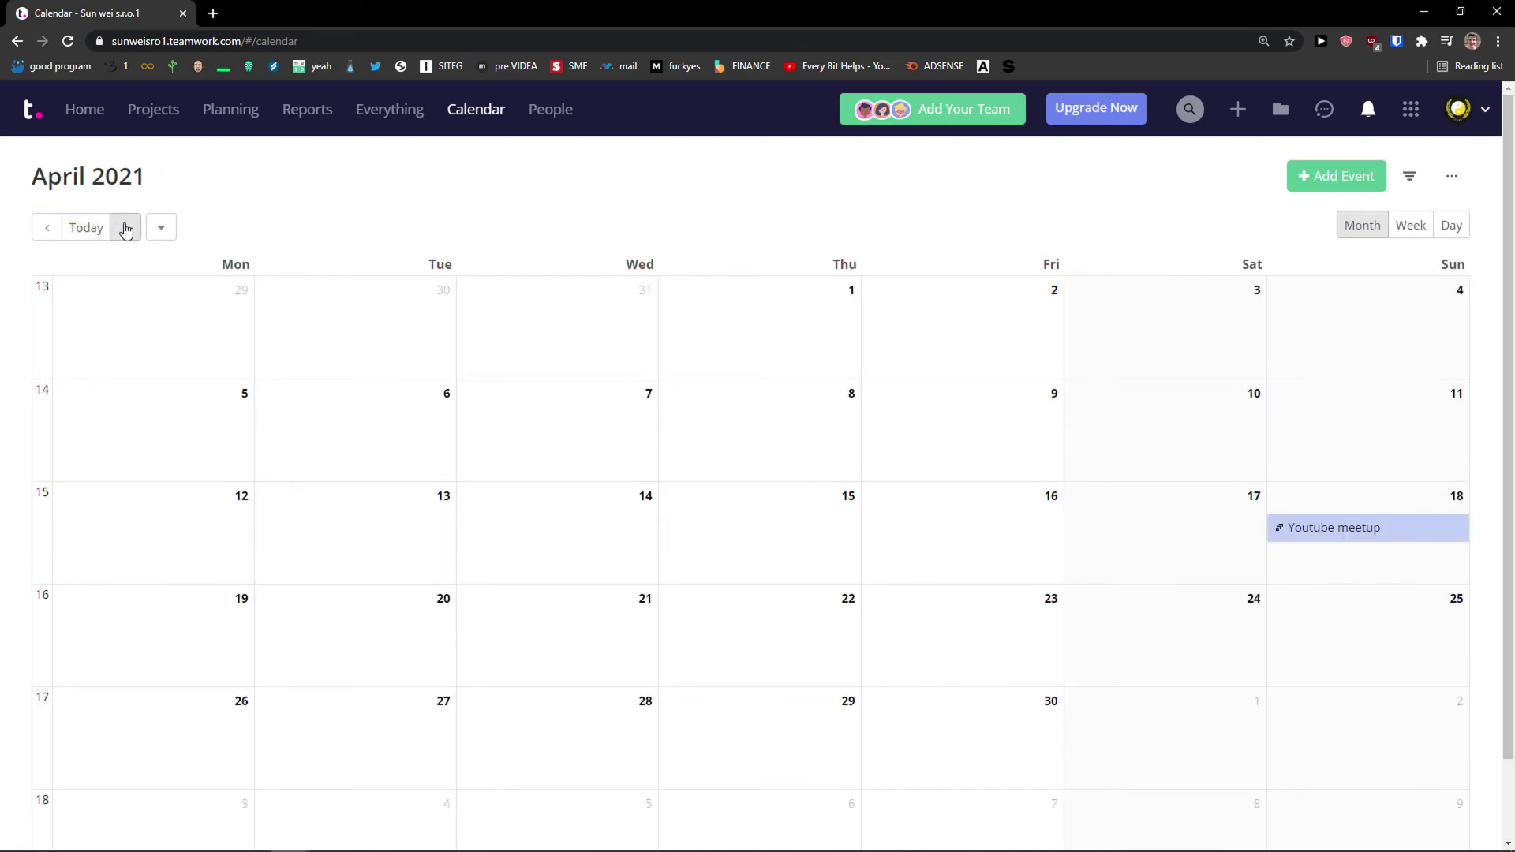
mouse_move(1294, 538)
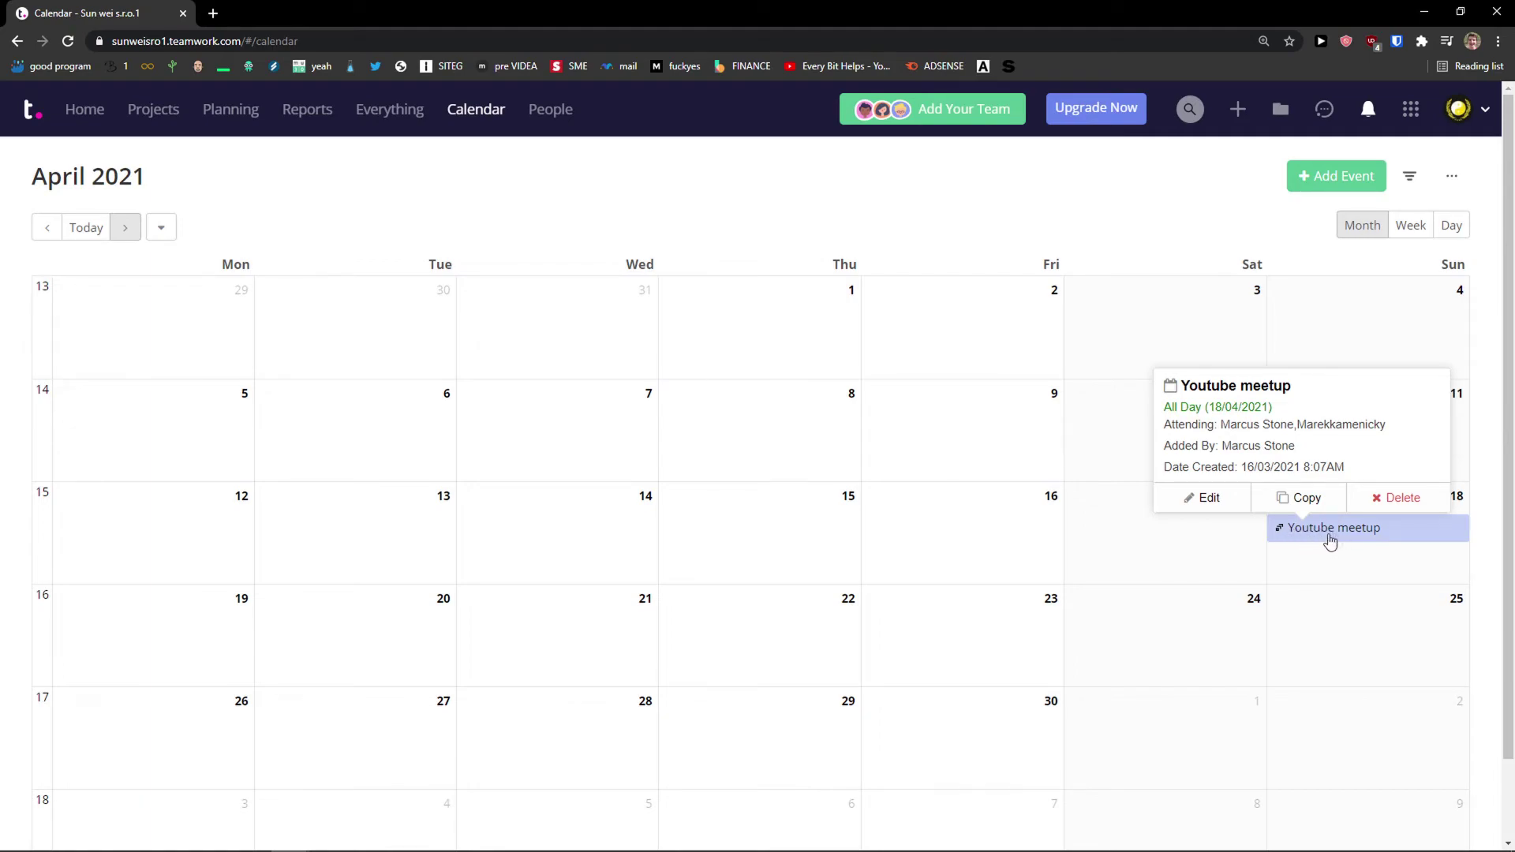
Browse the People and Companies lists and look at the Invite Users form.
click(563, 117)
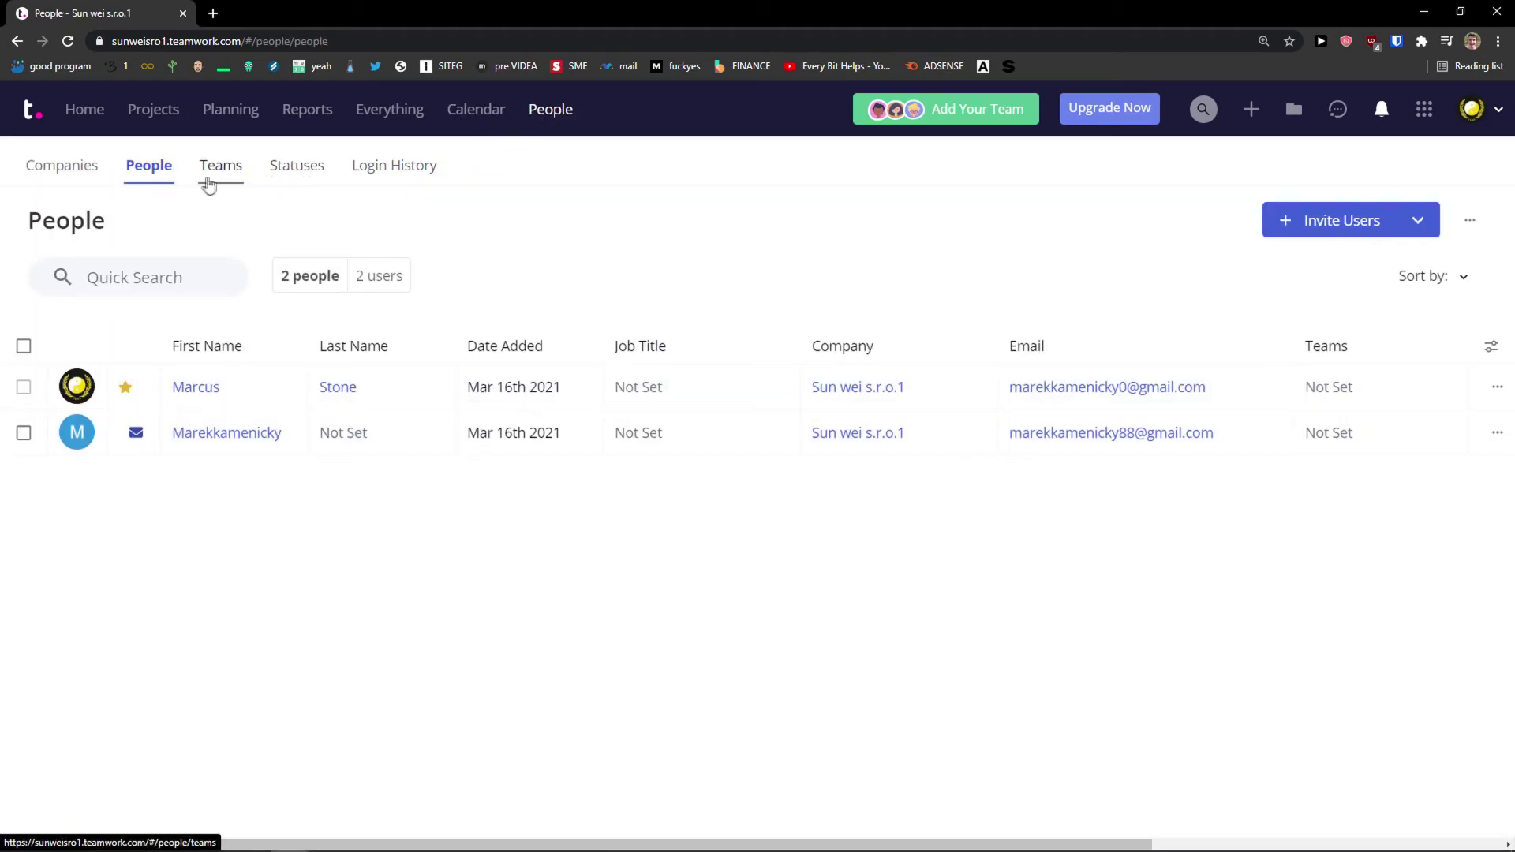
click(100, 184)
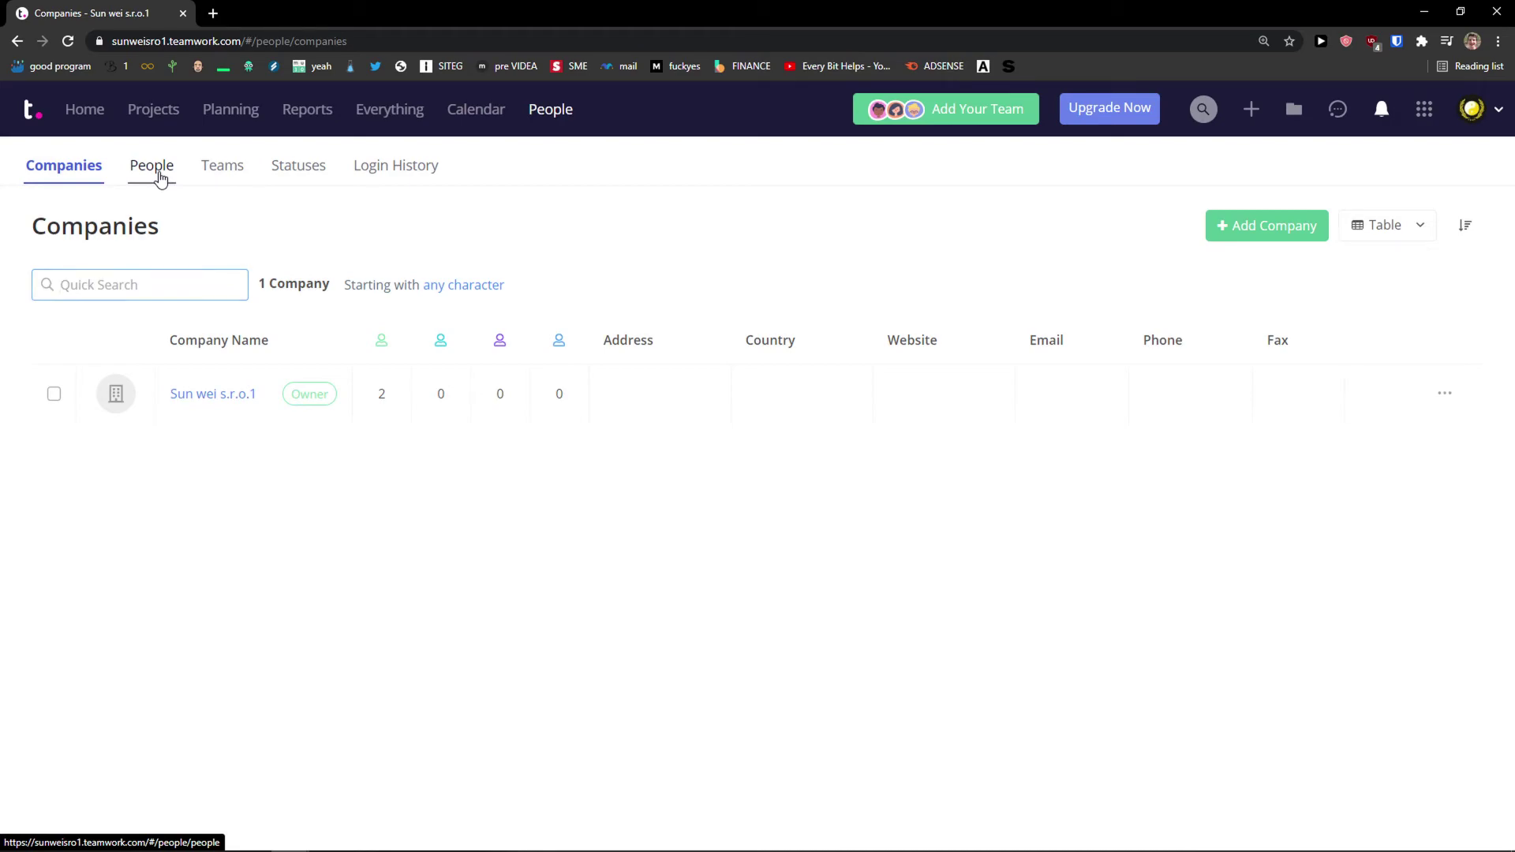
click(160, 180)
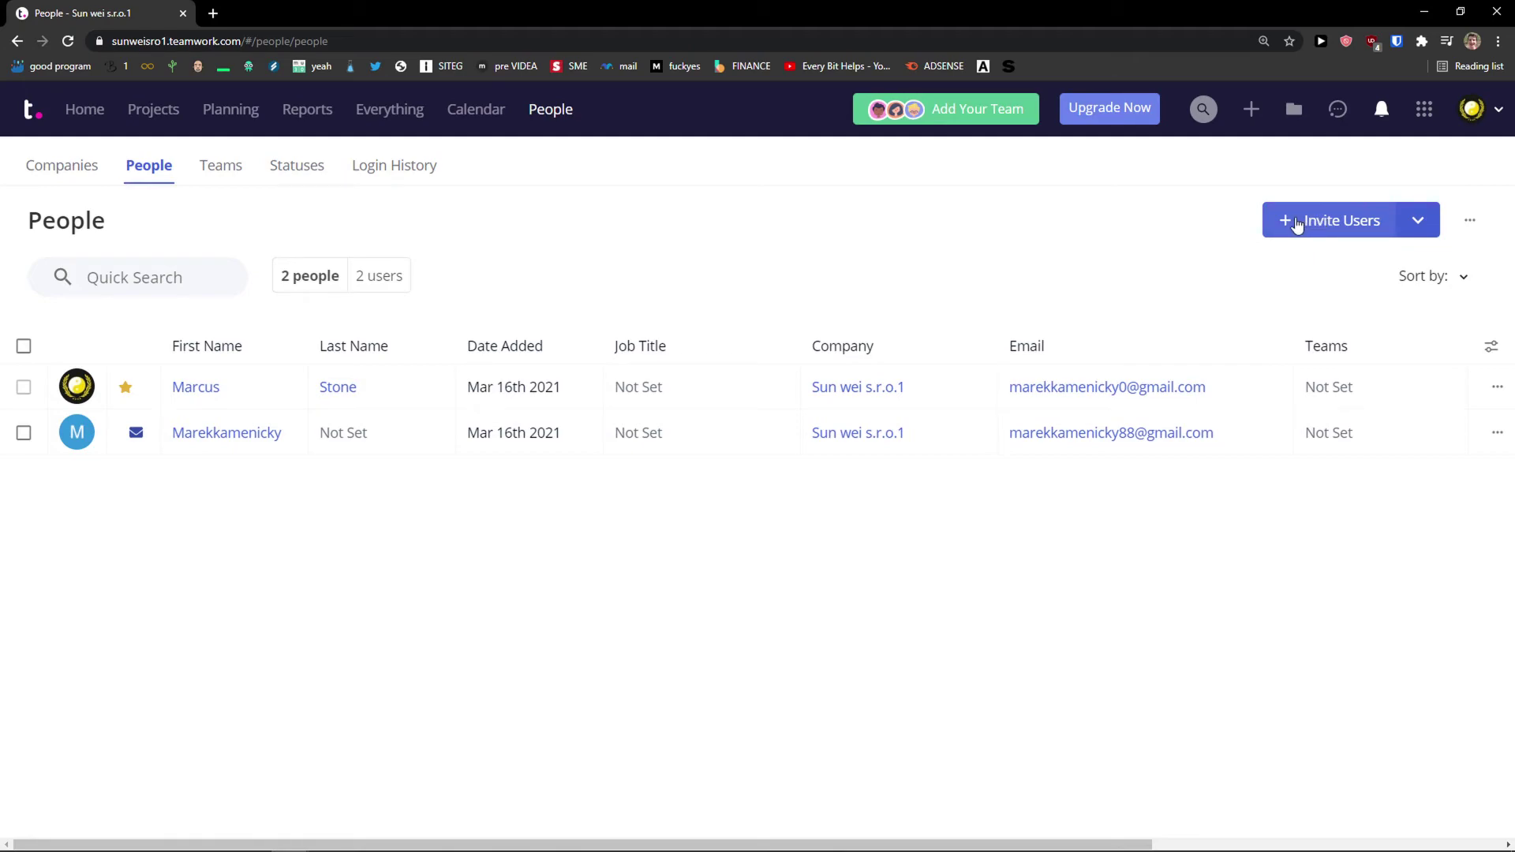
click(1261, 220)
click(1035, 145)
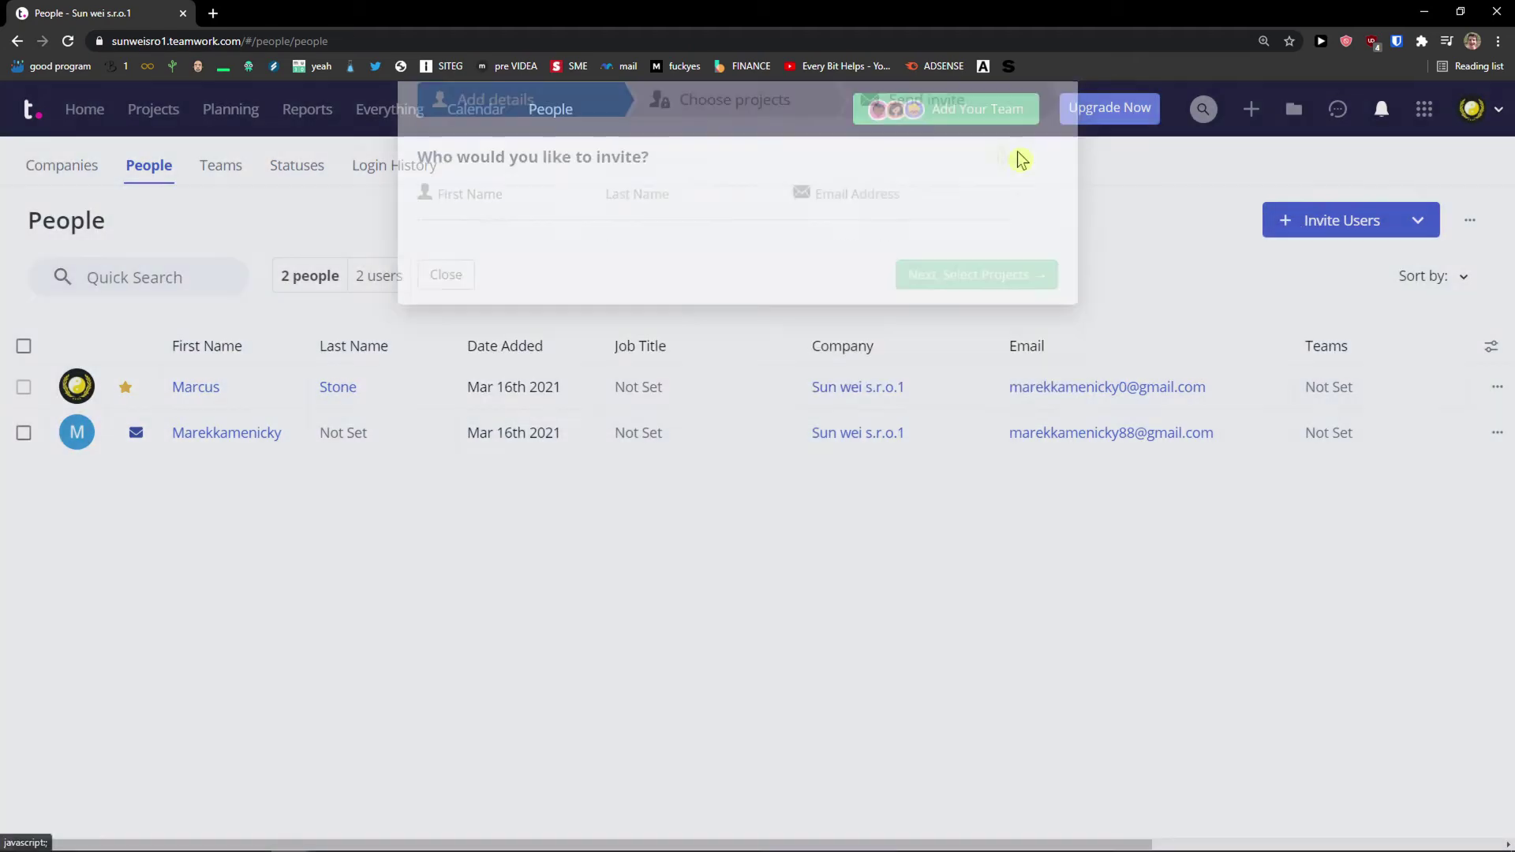
Open the Add Team form on the Teams page and close it without saving.
click(221, 165)
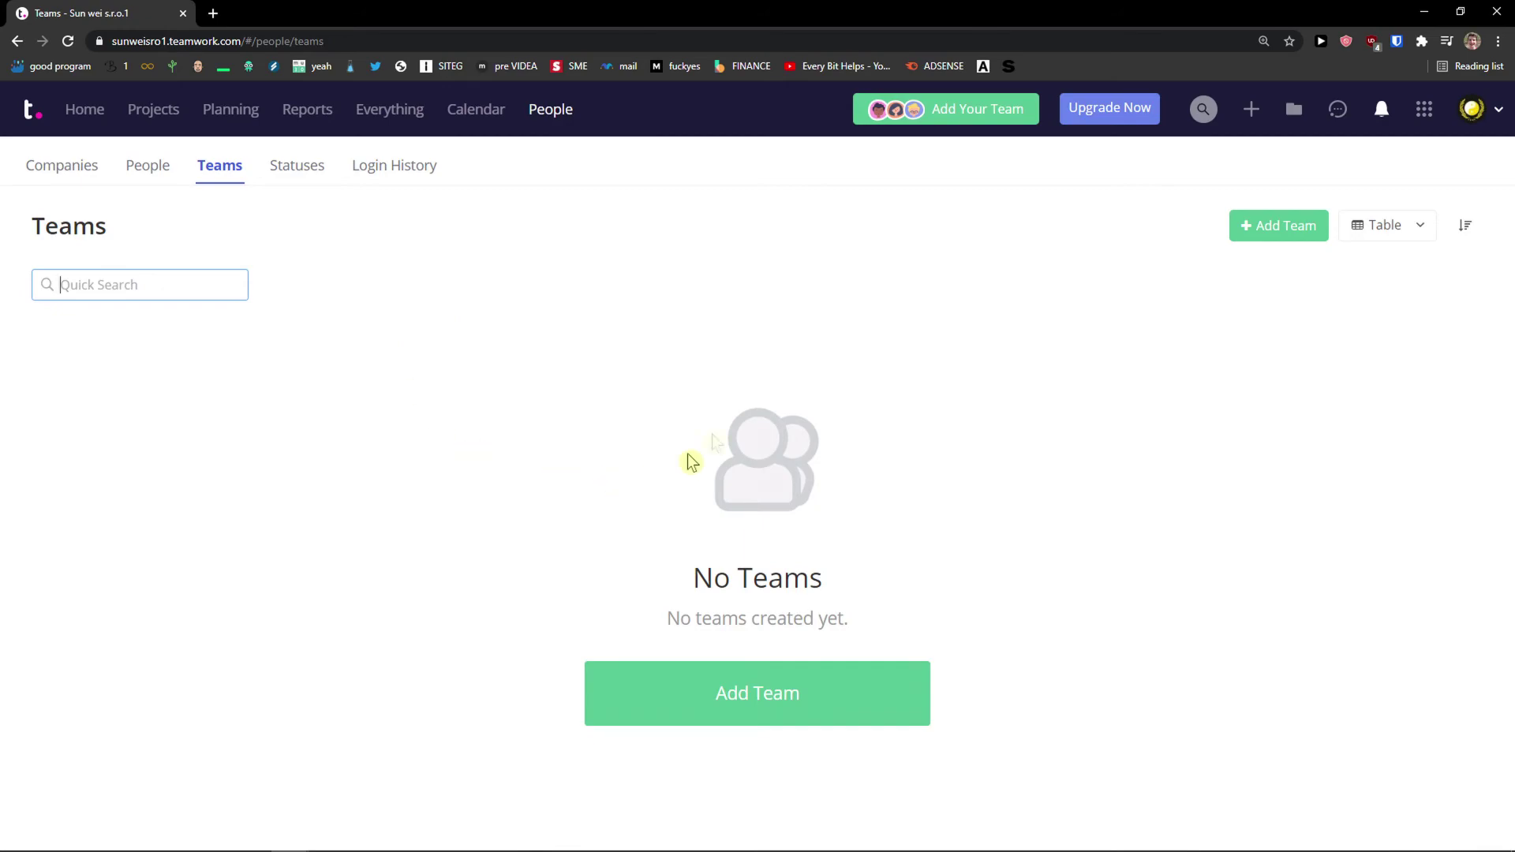
click(707, 709)
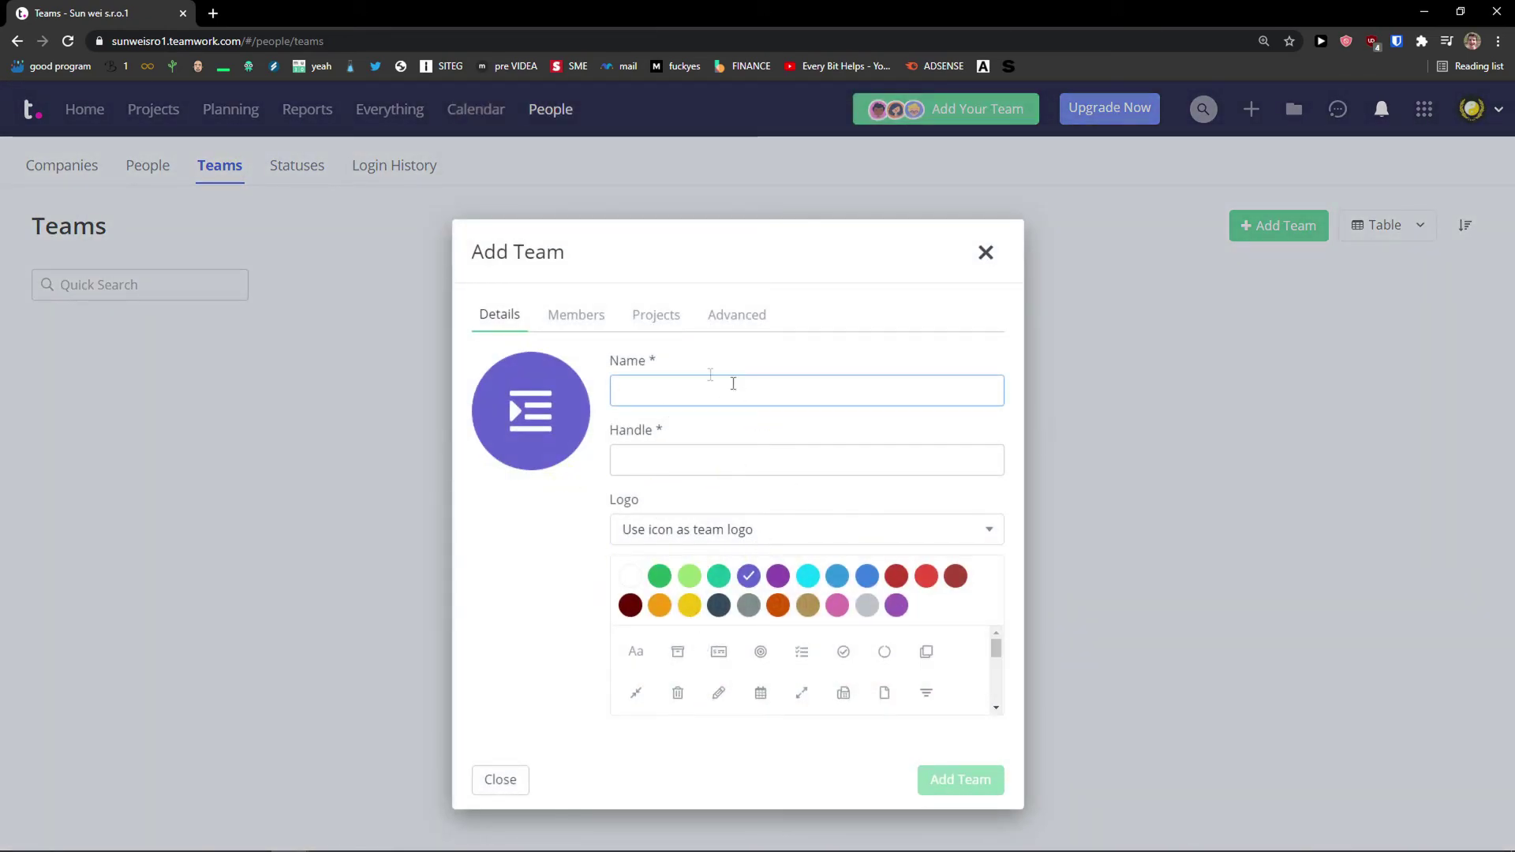
click(582, 317)
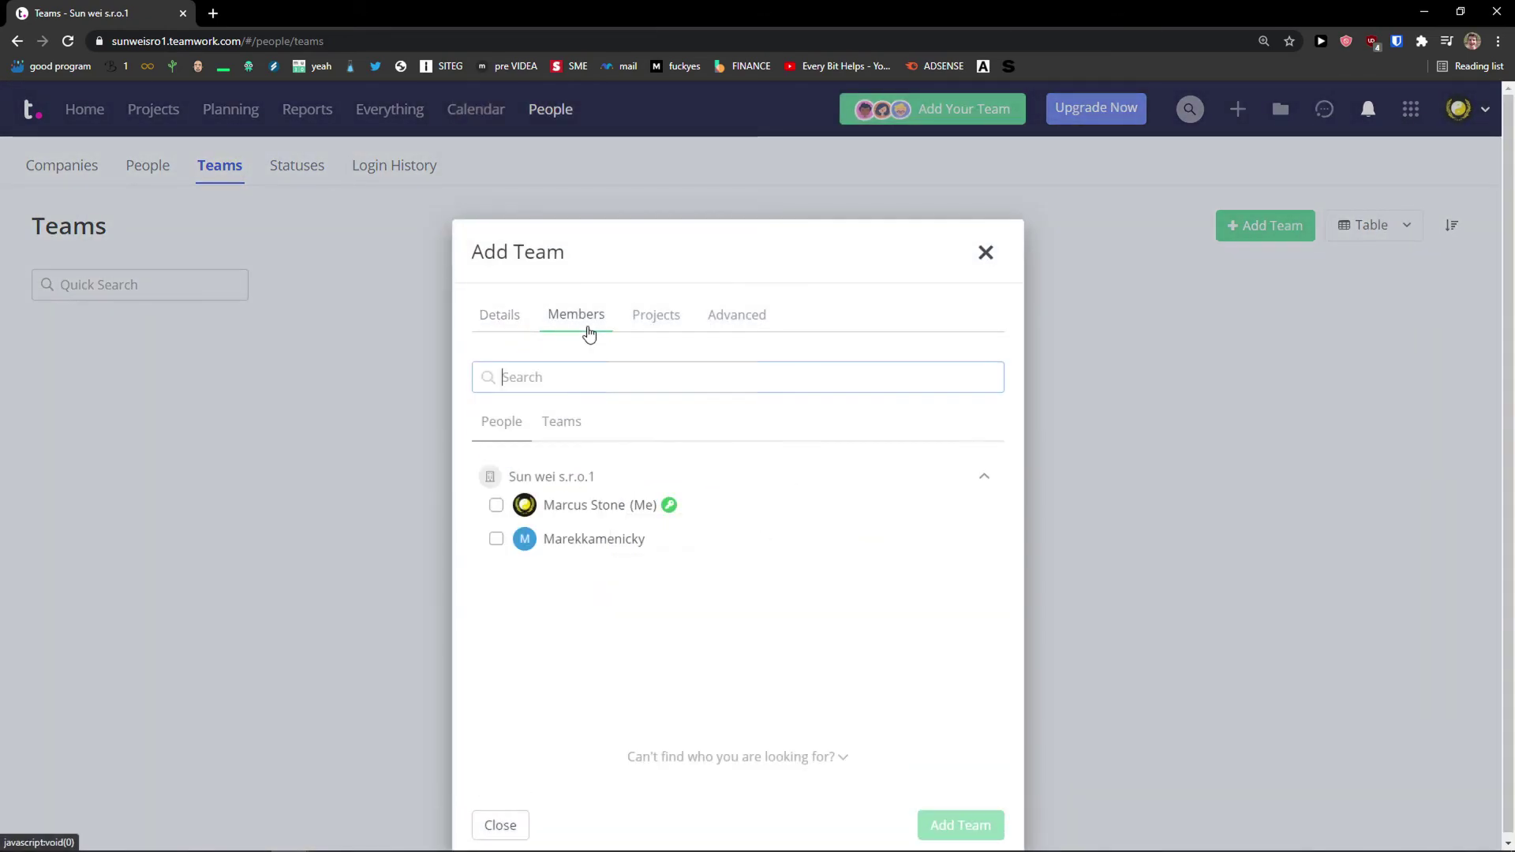
click(987, 254)
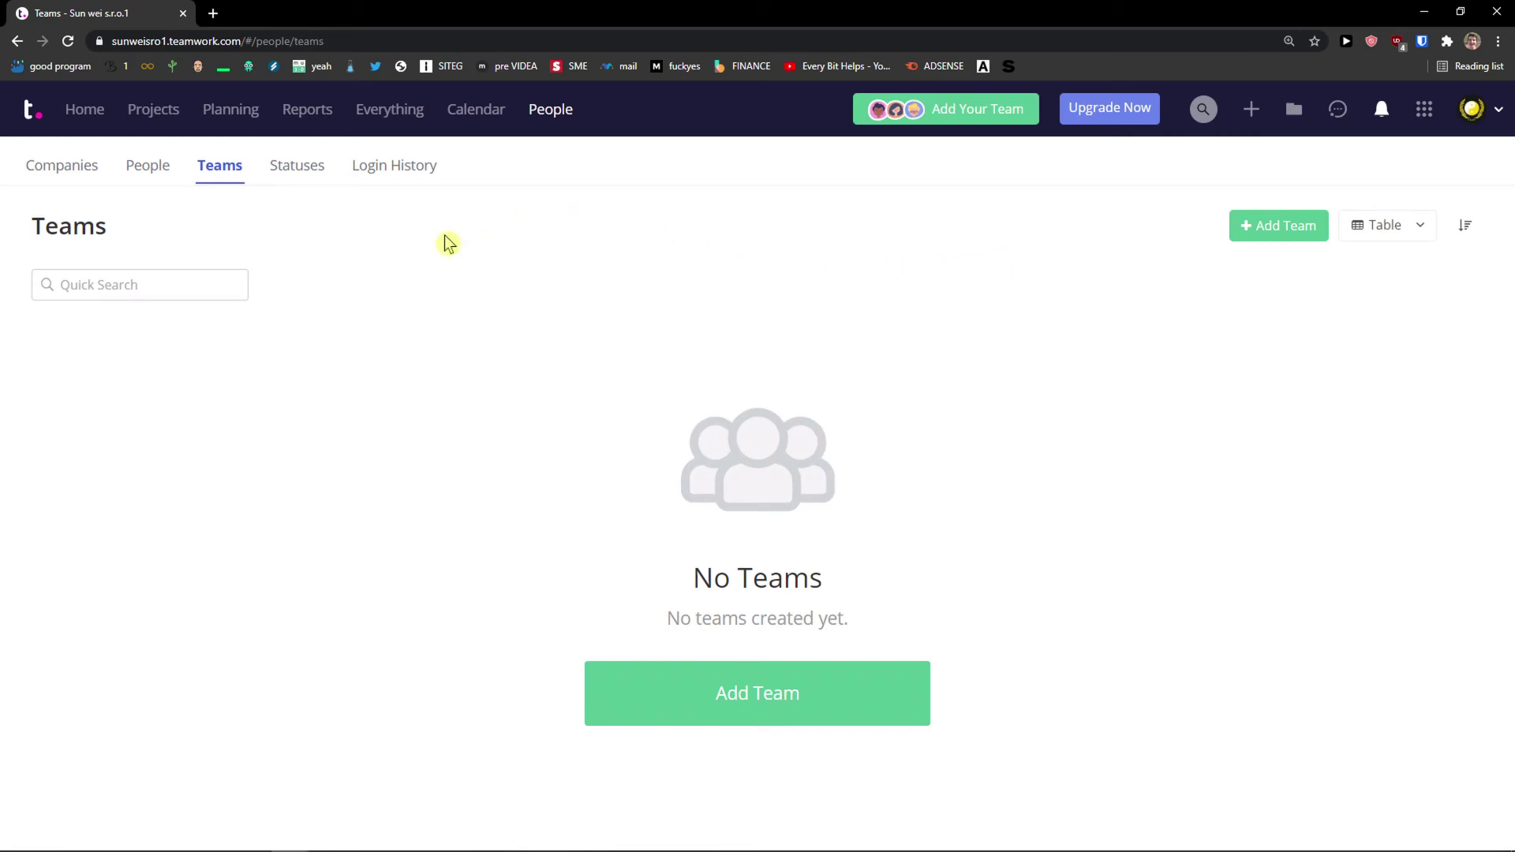
Check the Statuses page and Update My Status form, then review the Login History.
click(307, 175)
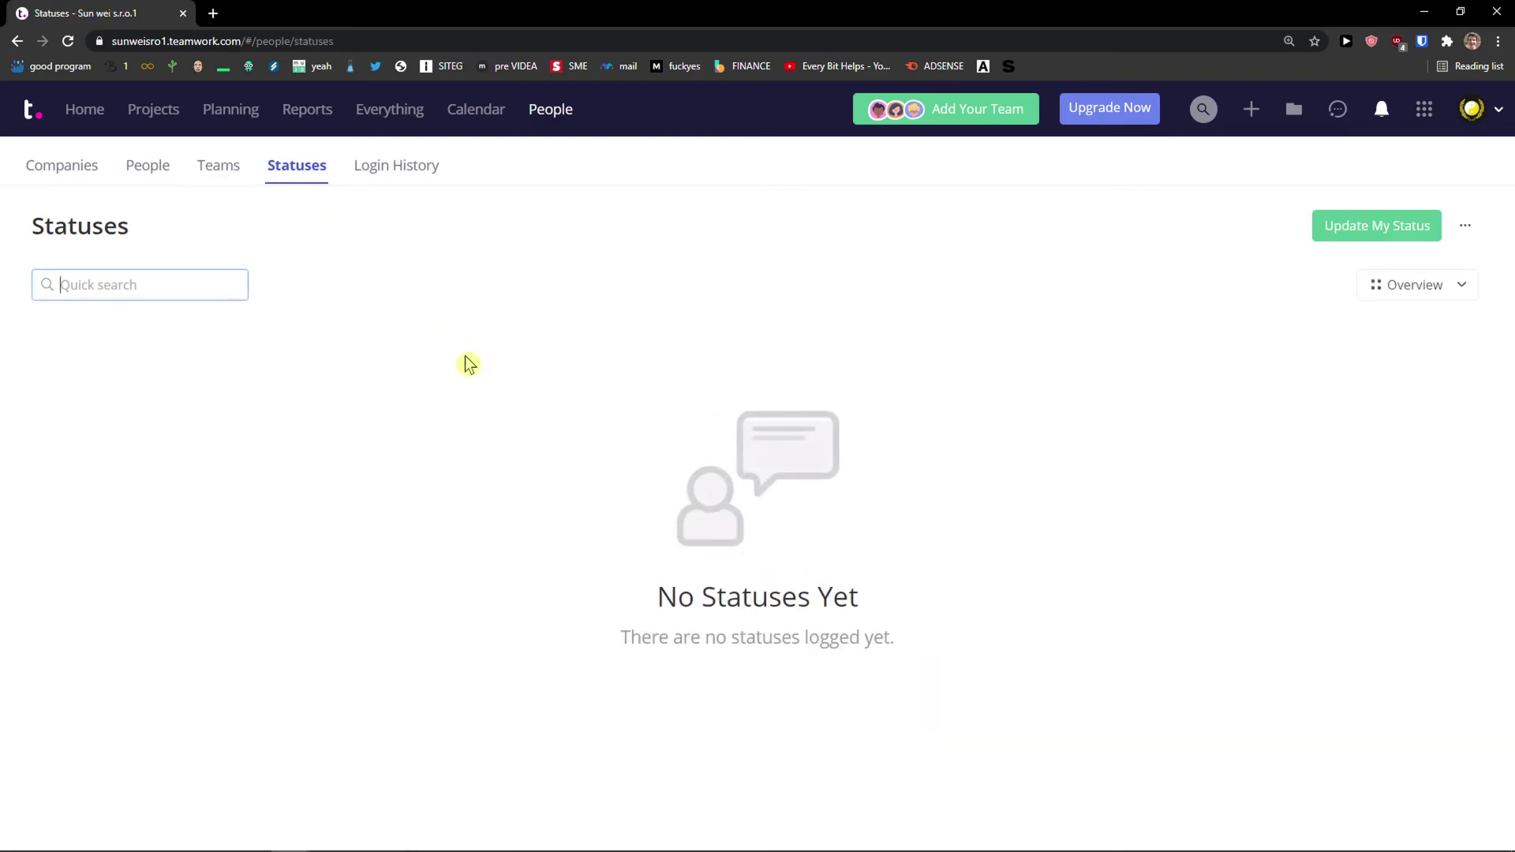
click(1352, 233)
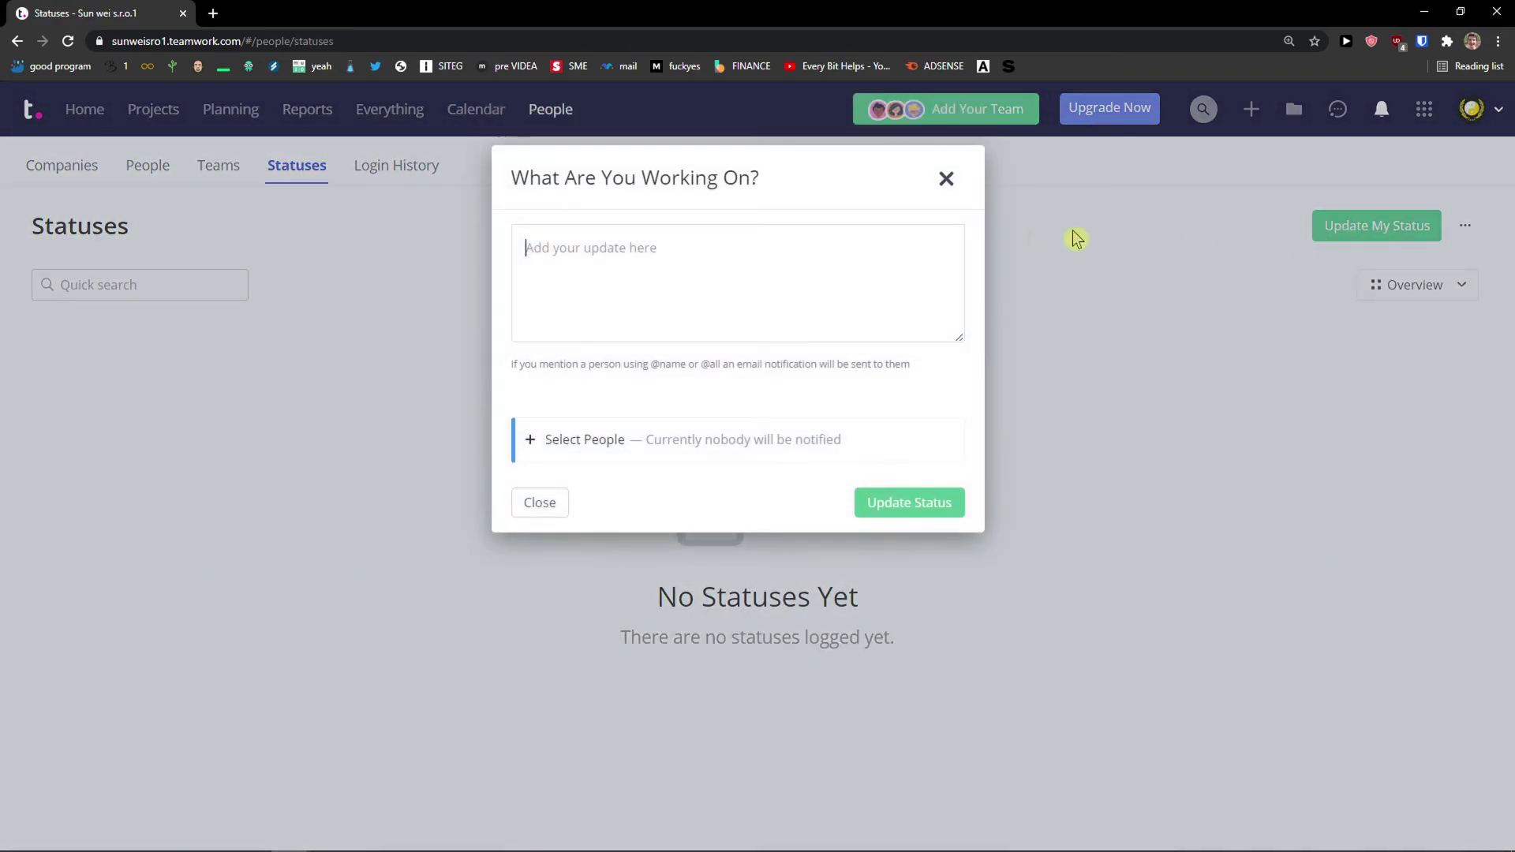
click(946, 181)
click(391, 180)
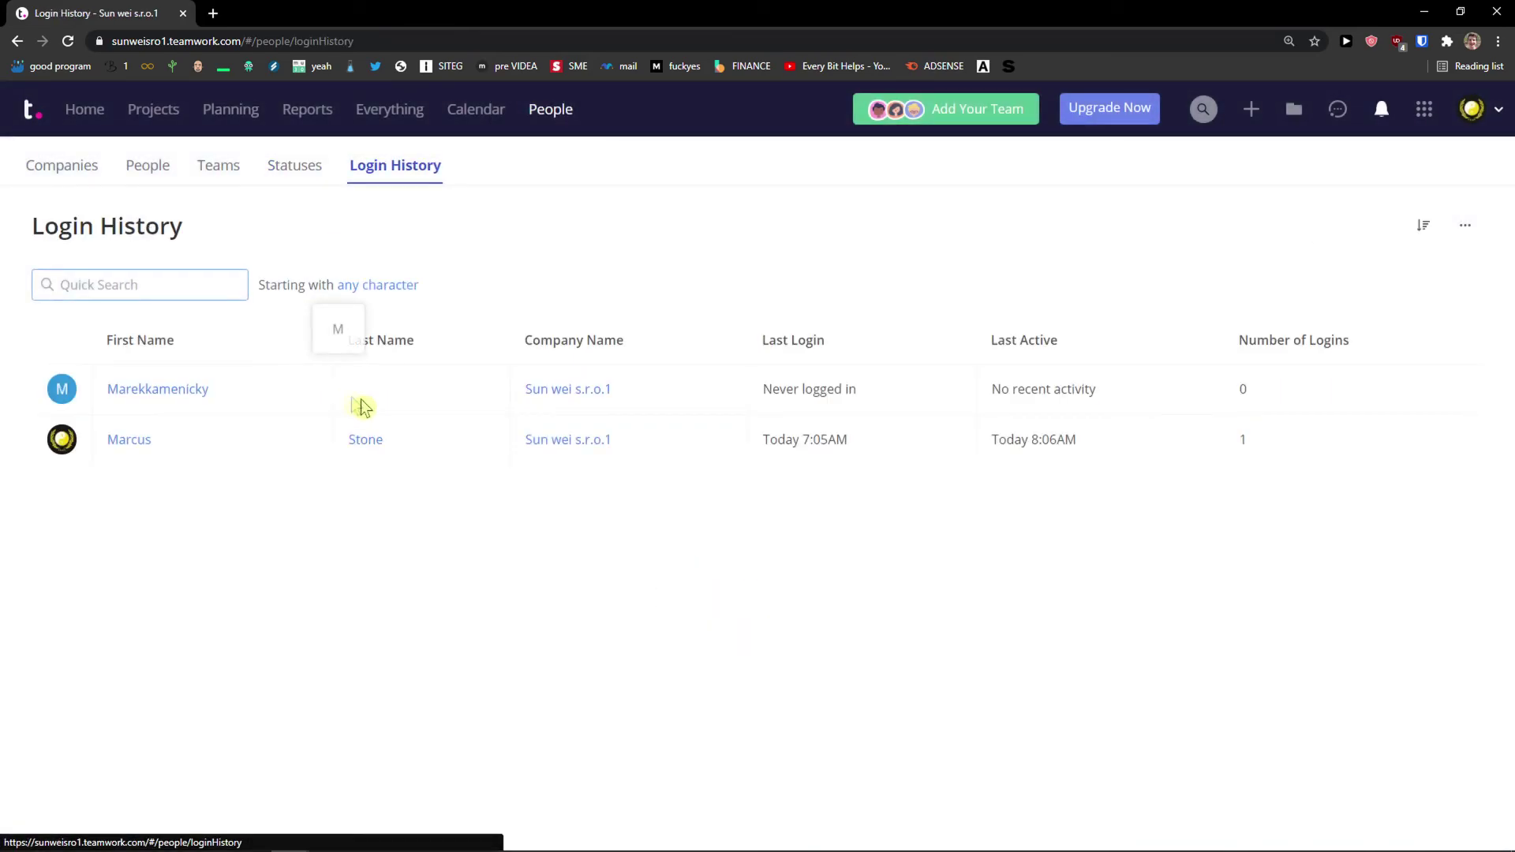
double_click(1041, 434)
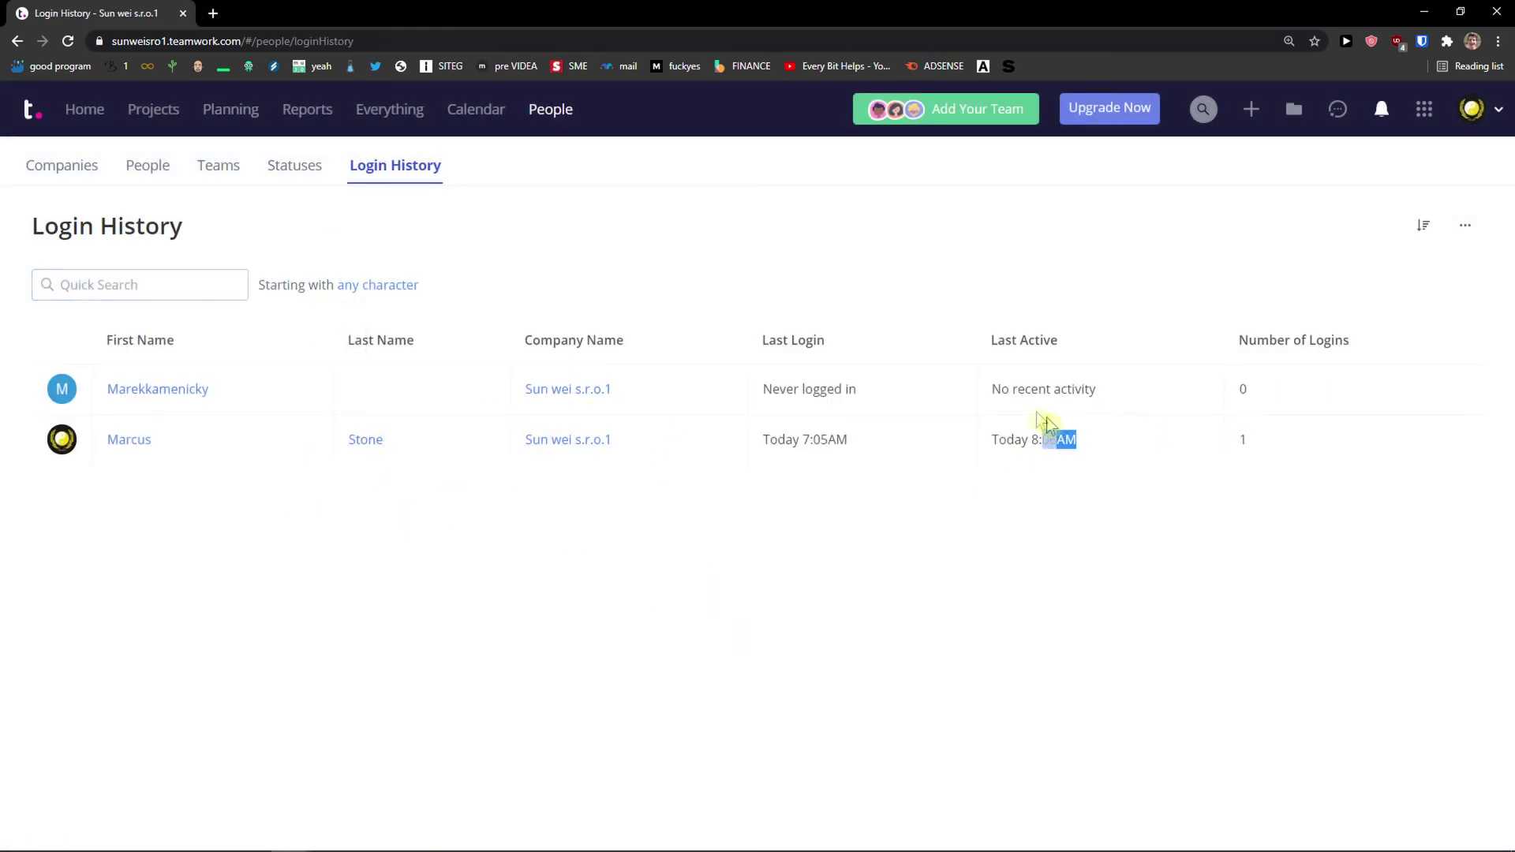
click(987, 389)
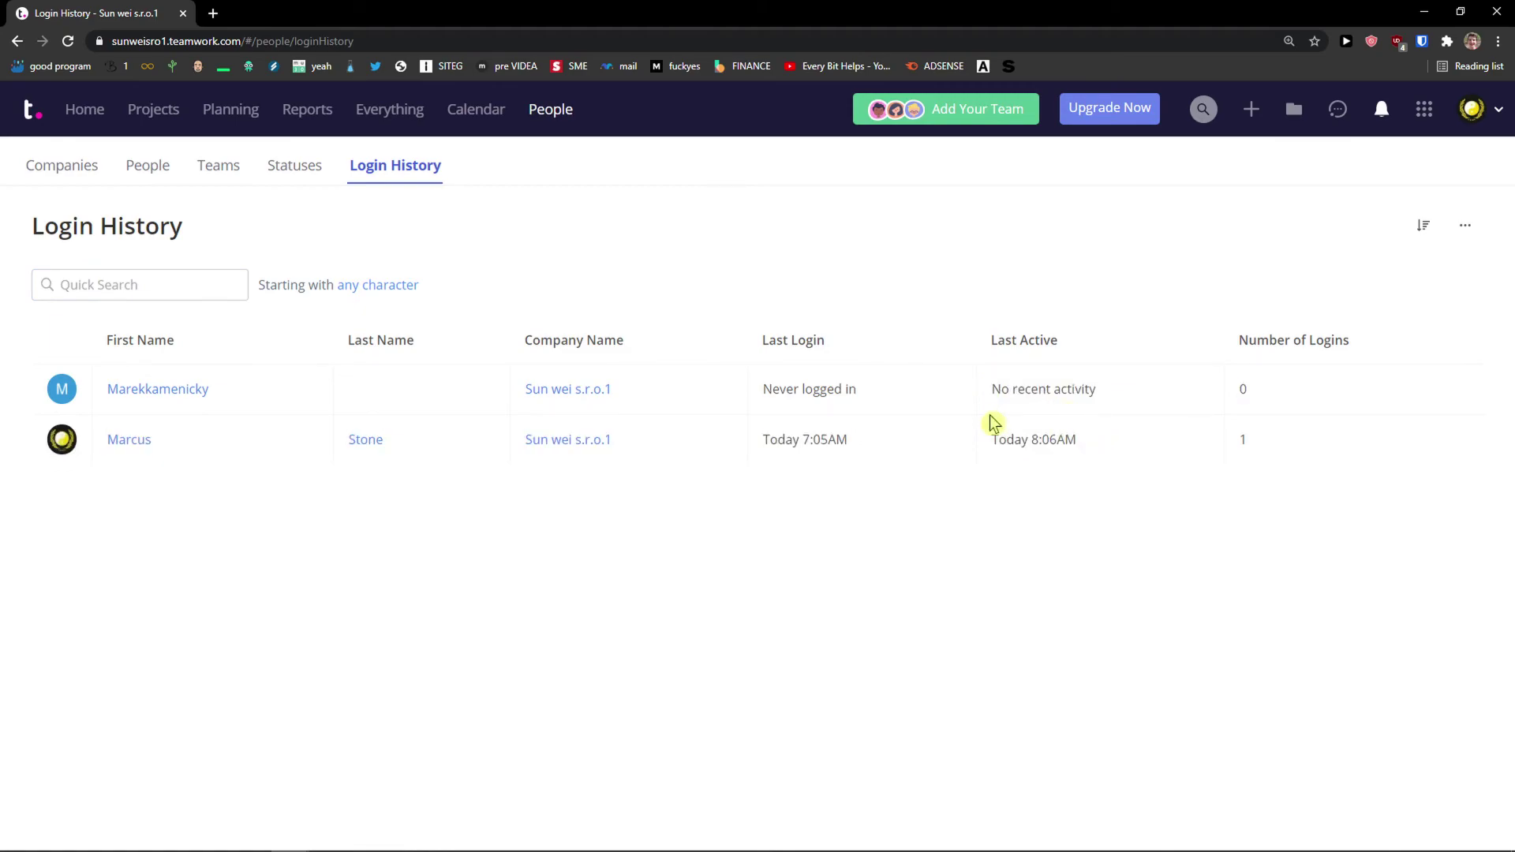
click(1292, 112)
Start a Quick Add task and set its project to Youtube Channel.
click(1254, 111)
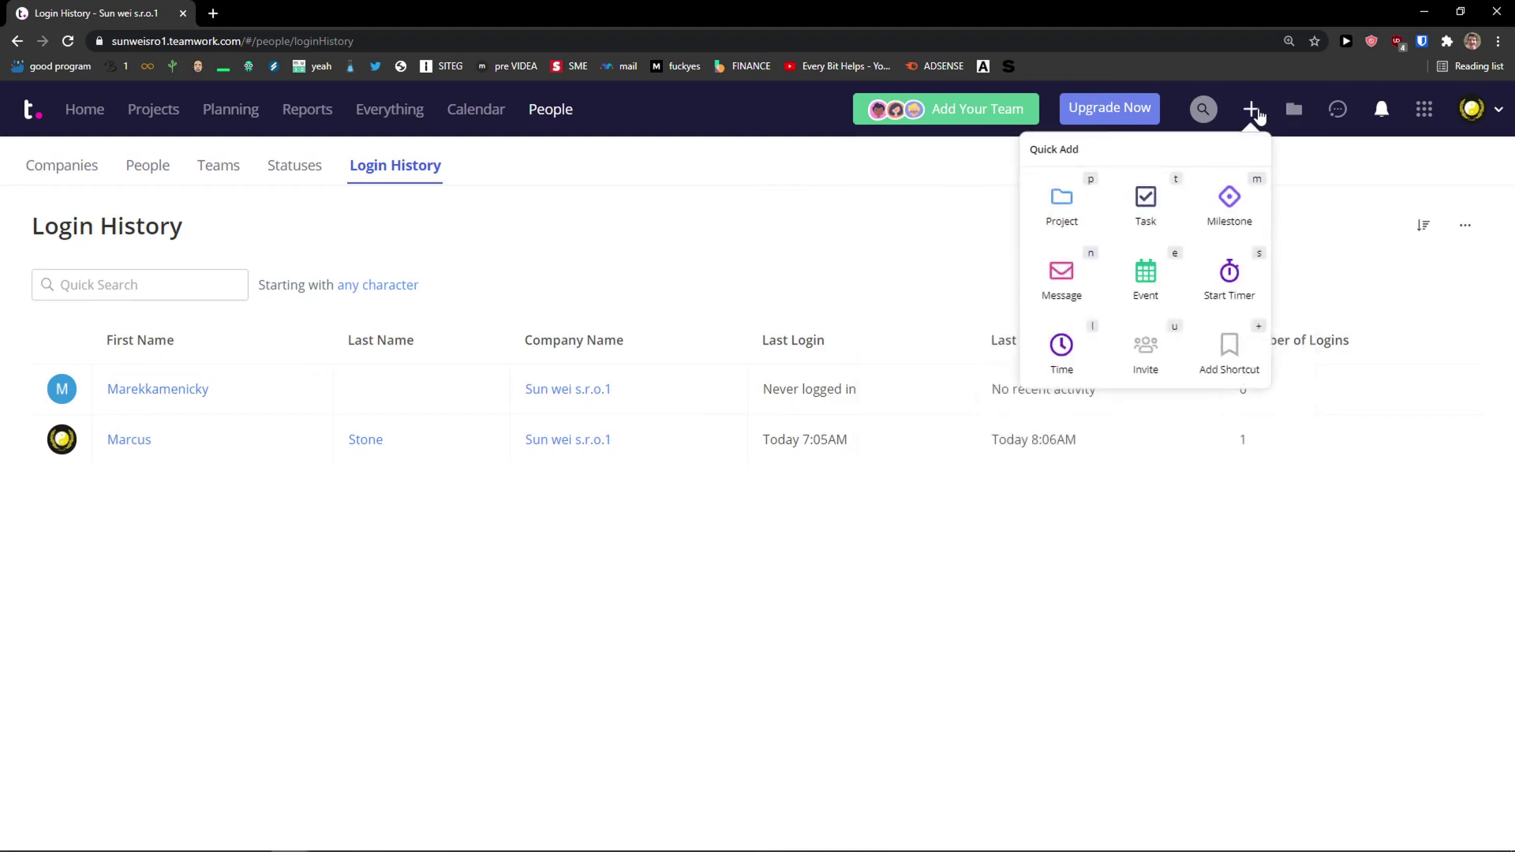
click(1148, 217)
click(485, 263)
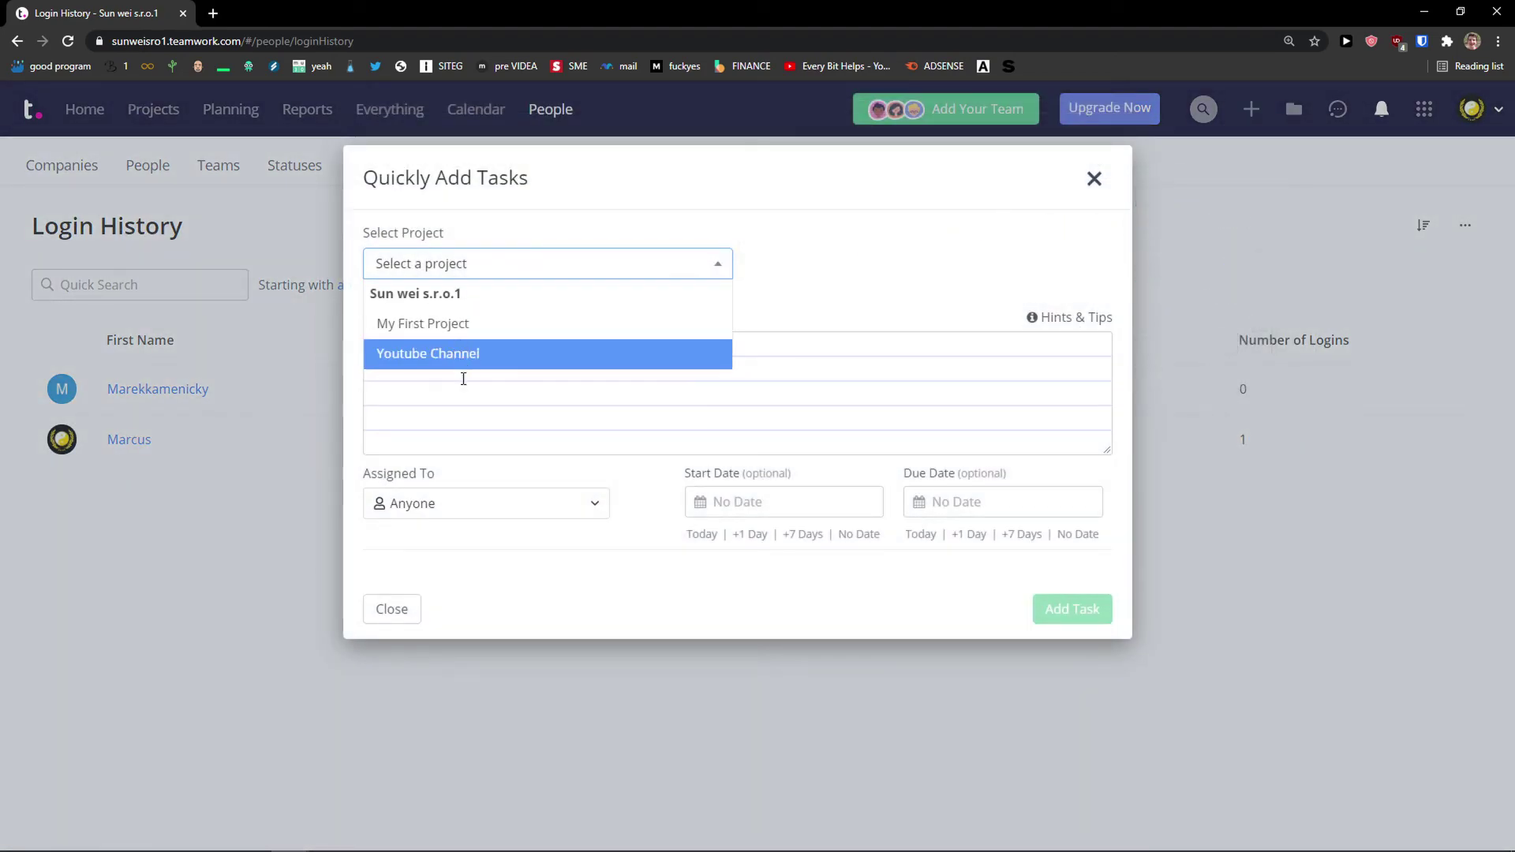
click(458, 352)
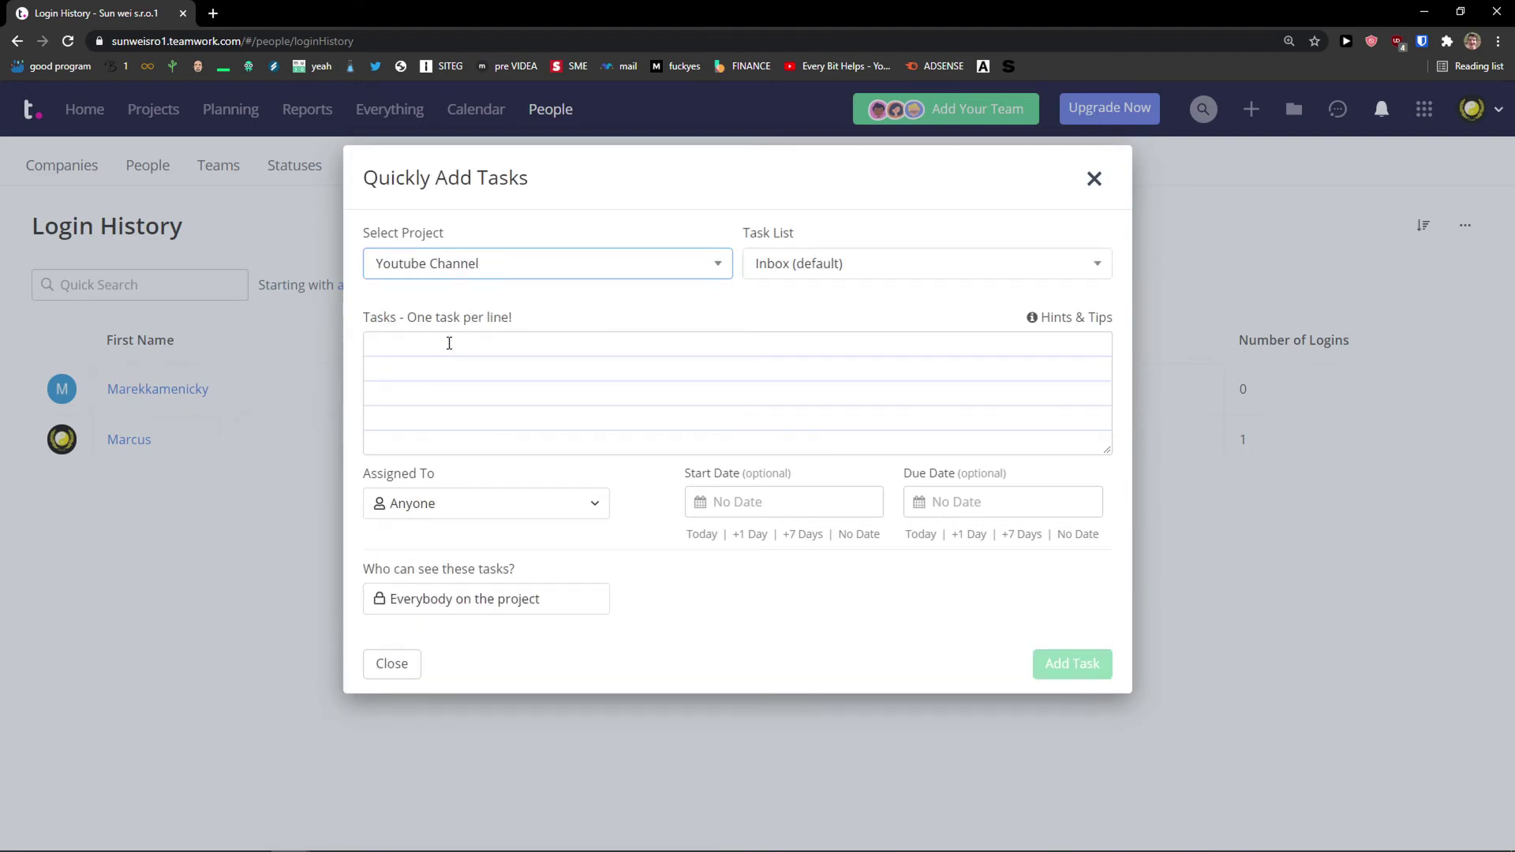
click(466, 269)
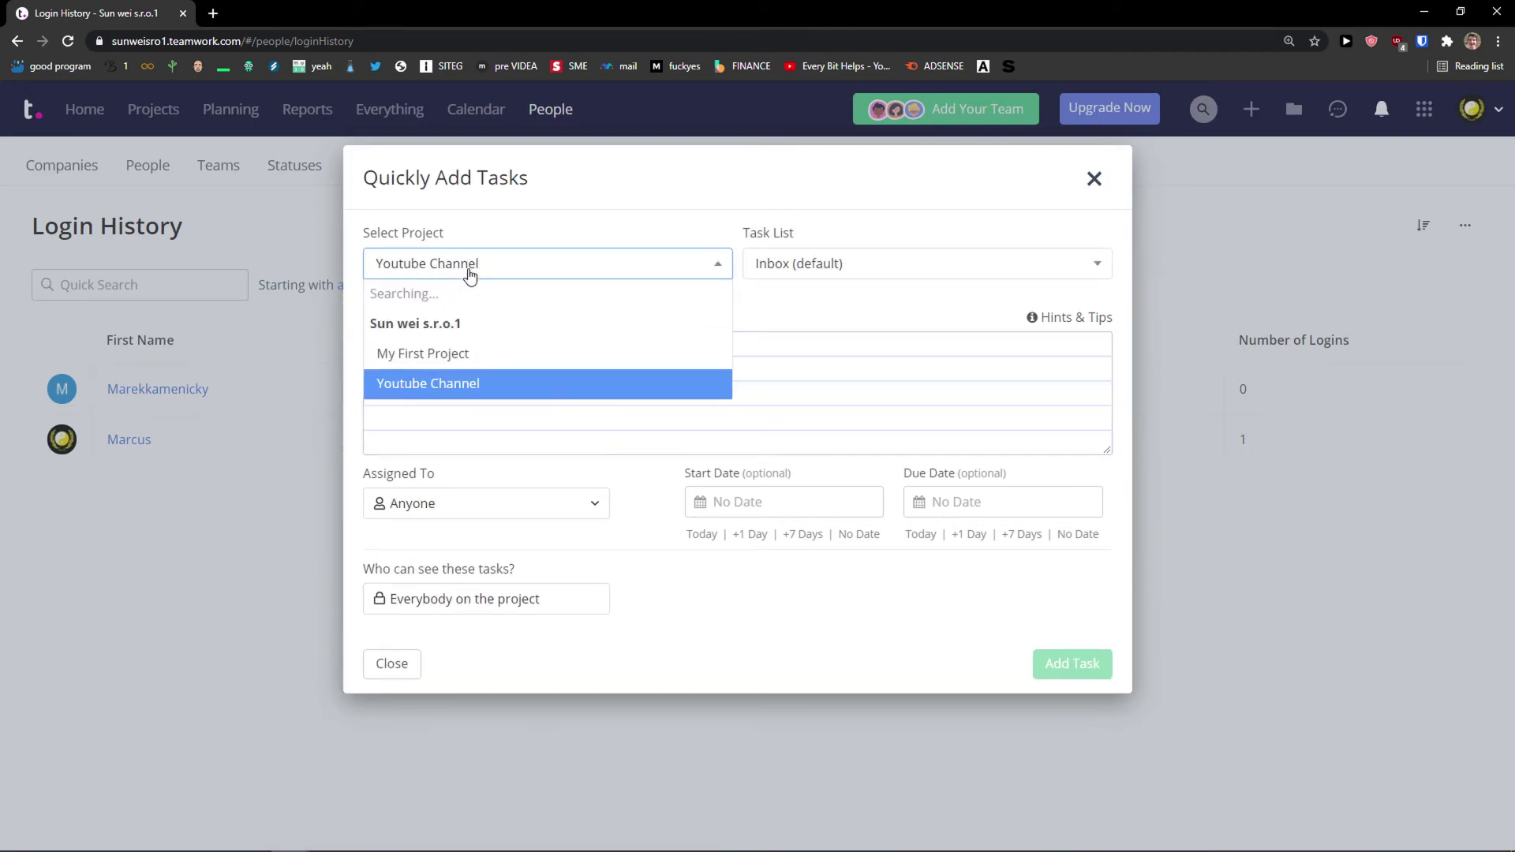
click(541, 263)
Enter 'This is a task', assign it to the second team member, save it, and view its details.
click(479, 339)
text(This is a task)
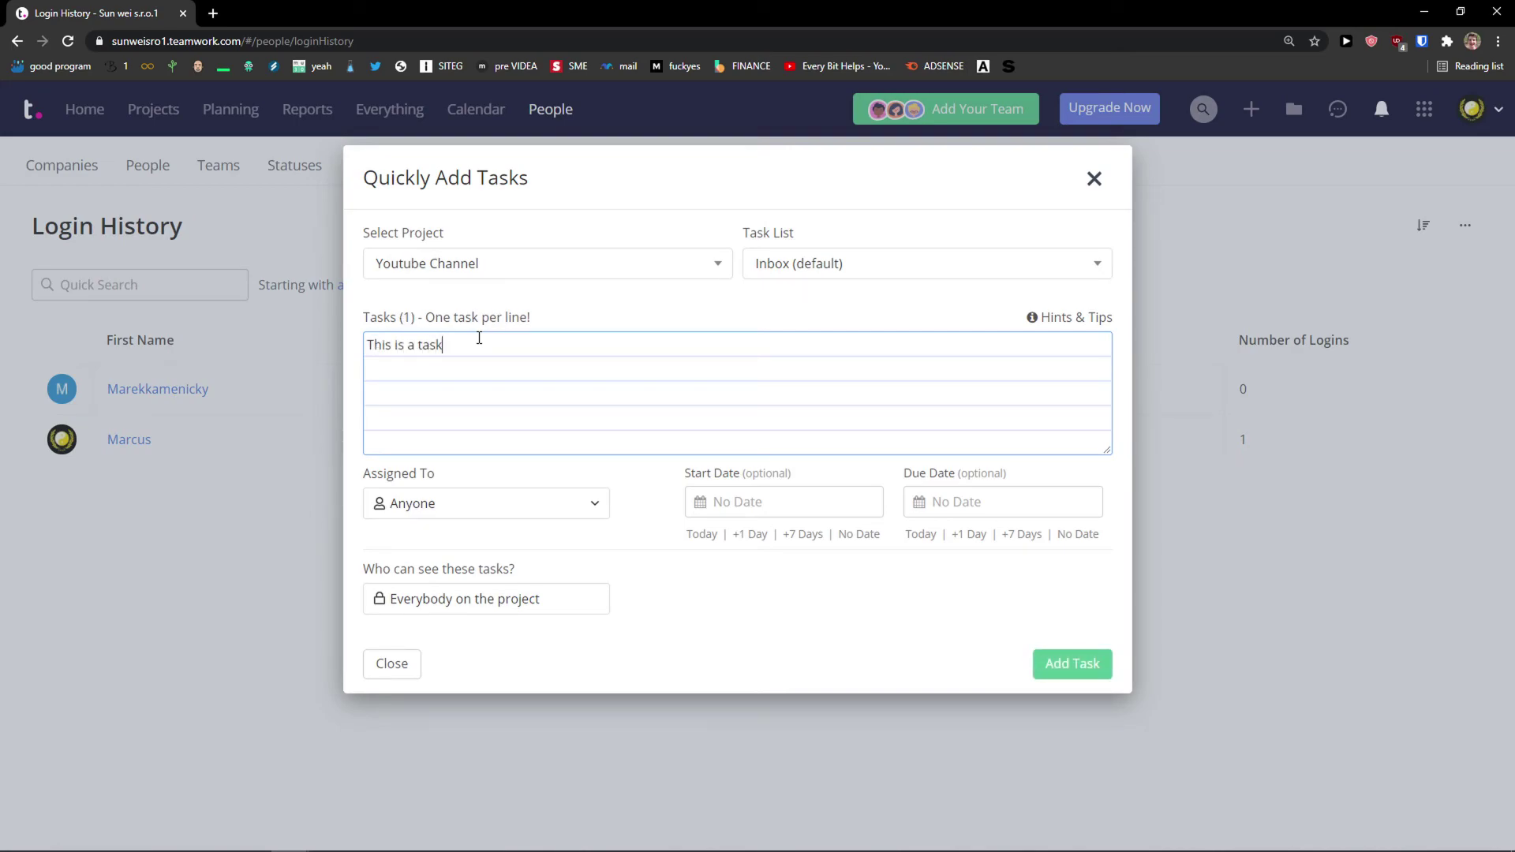
click(469, 503)
click(484, 321)
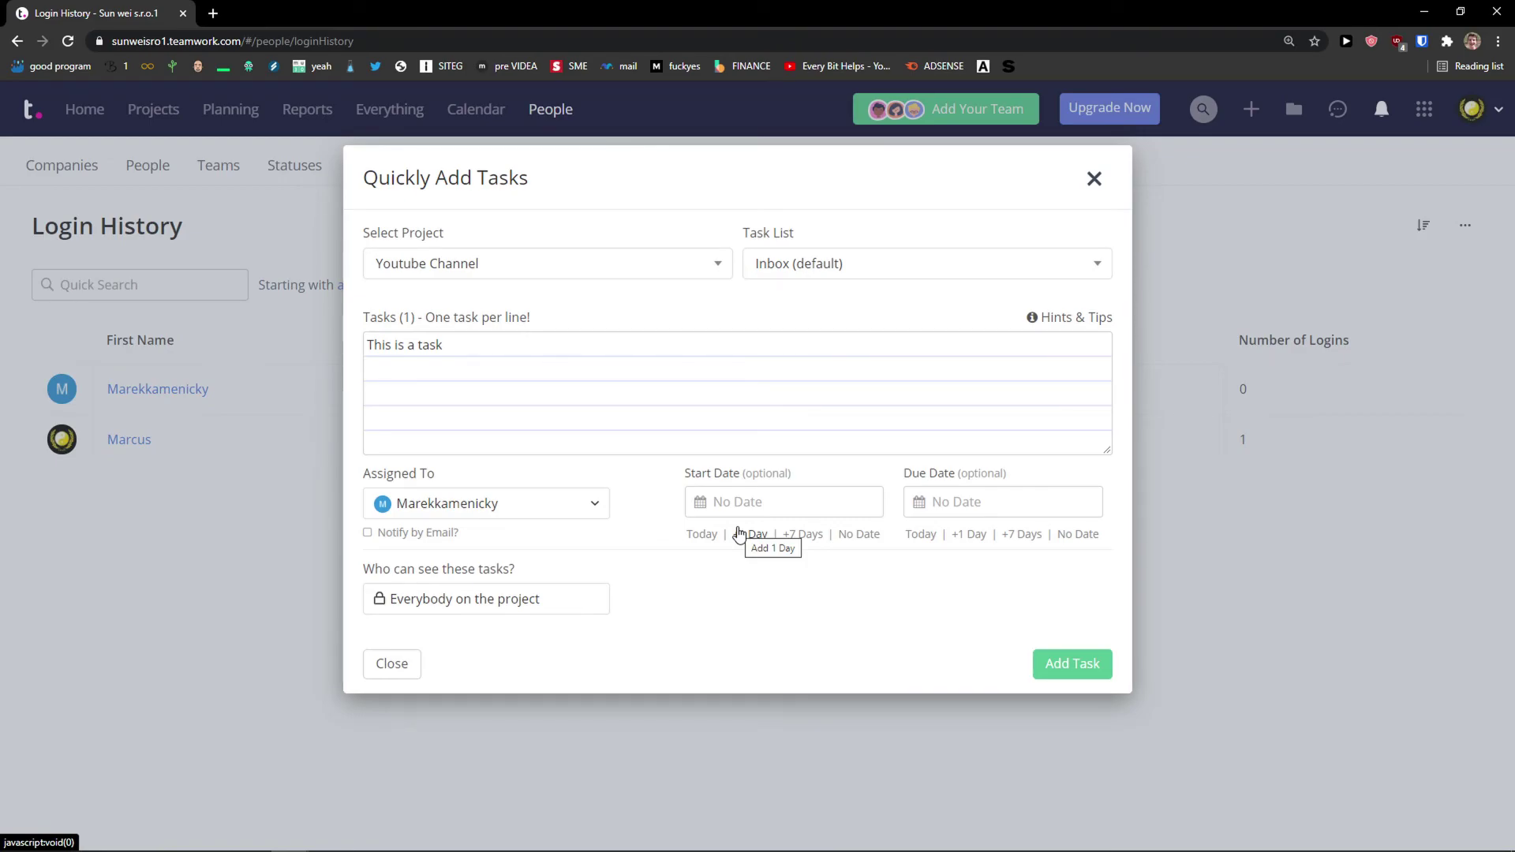
click(1073, 661)
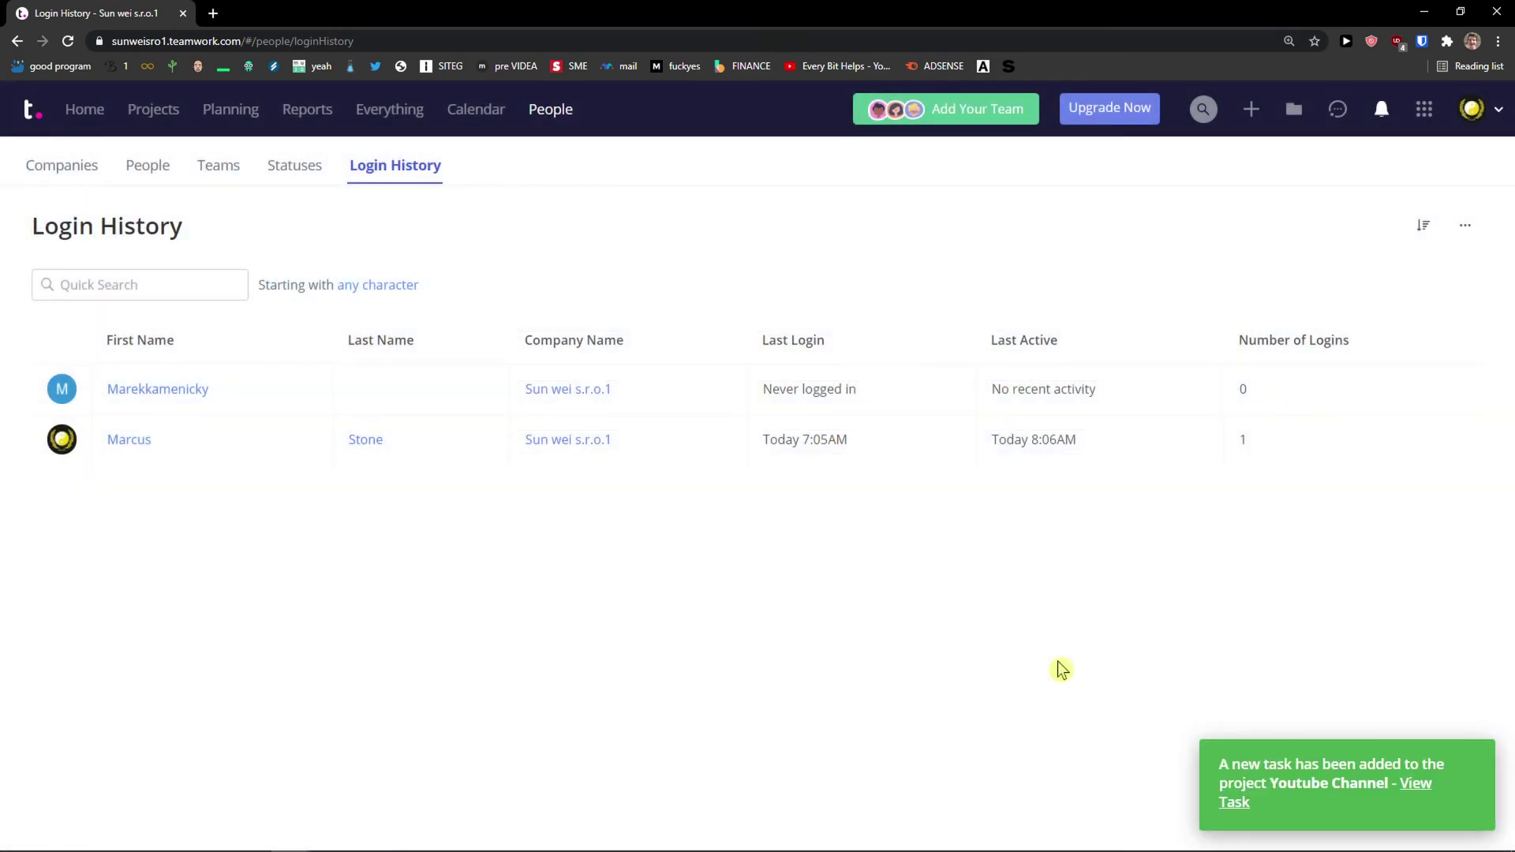
click(1420, 794)
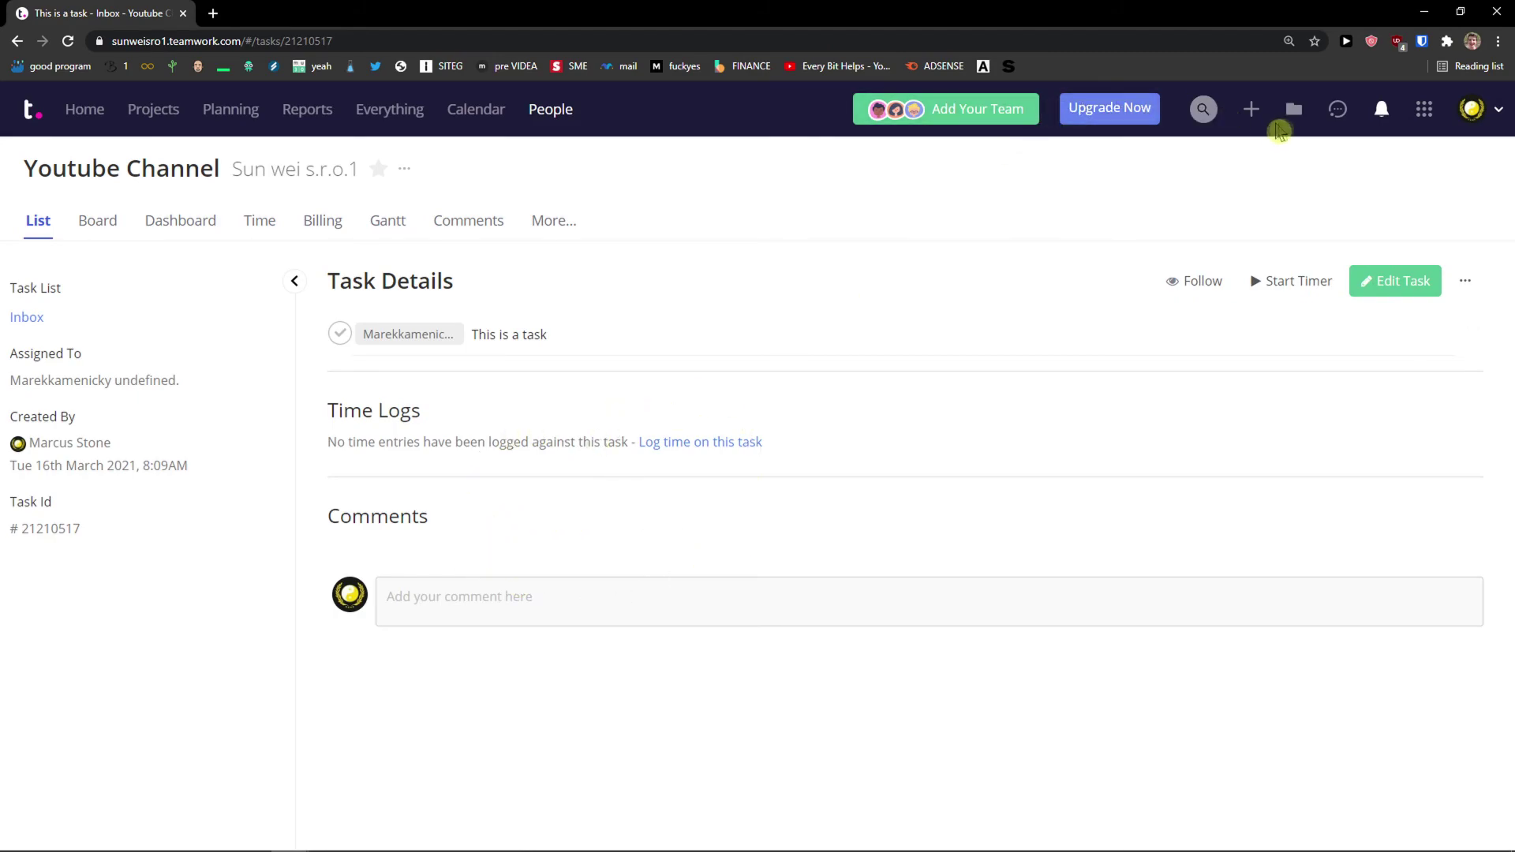
Peek at the quick add options and the team chat panel, then close both.
click(1251, 111)
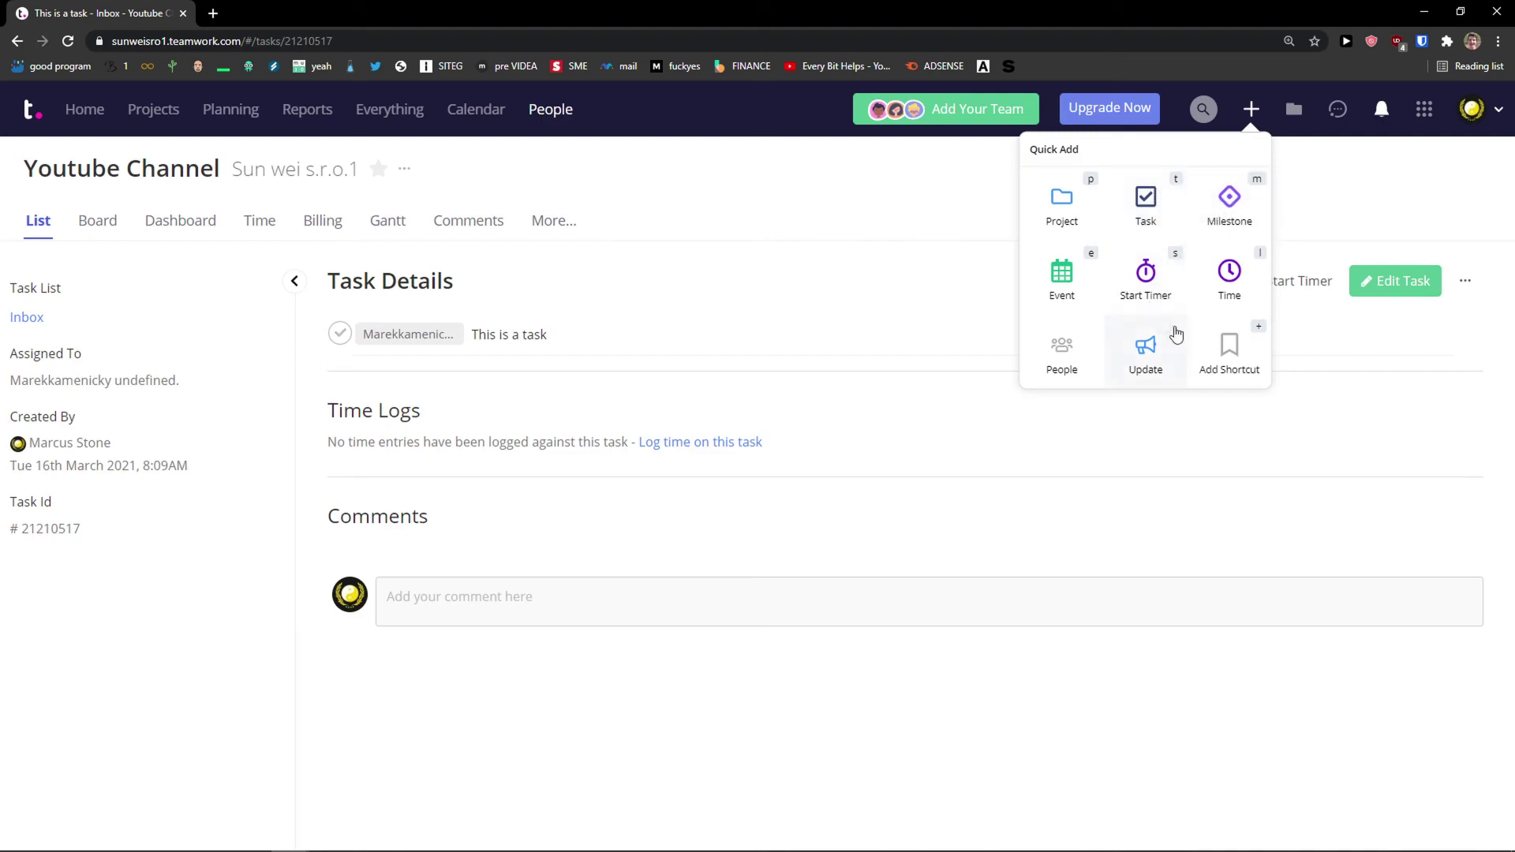
click(1243, 430)
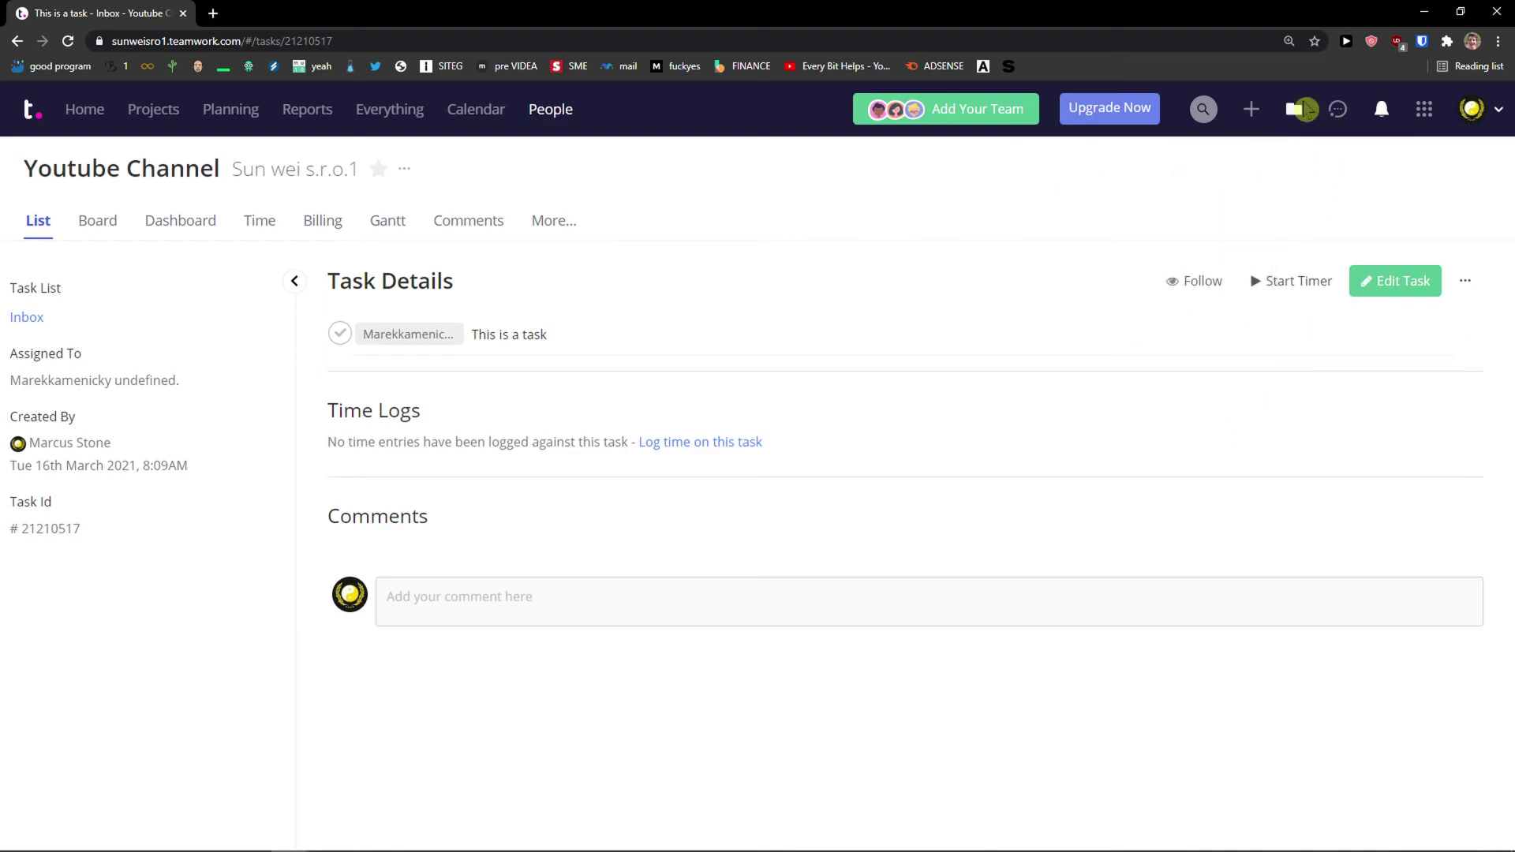
click(1337, 112)
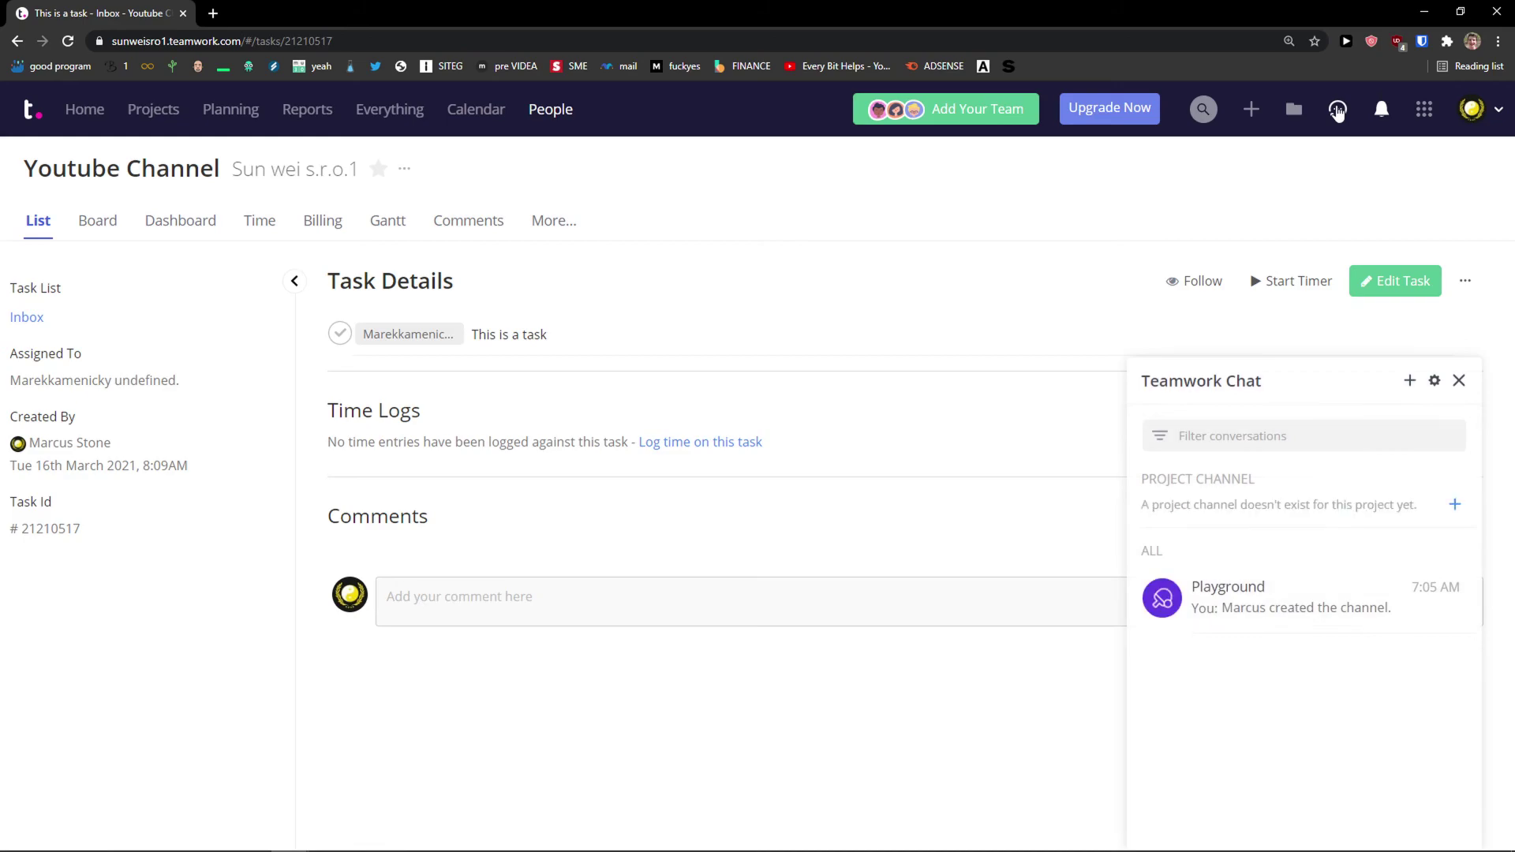
click(1459, 384)
Find Teamwork CRM in Manage apps and enable it.
click(1421, 112)
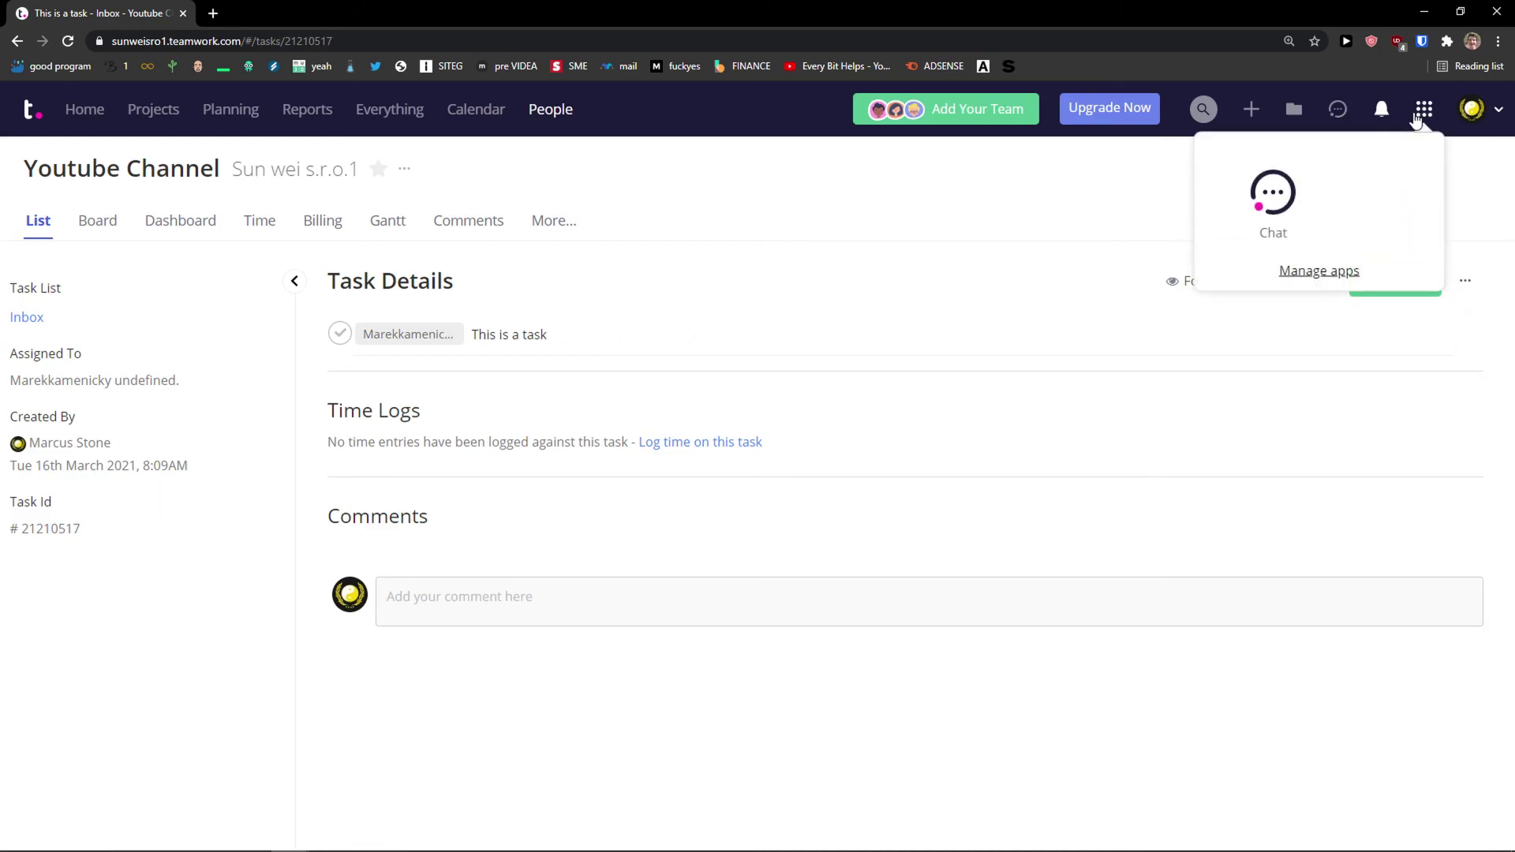
click(1327, 273)
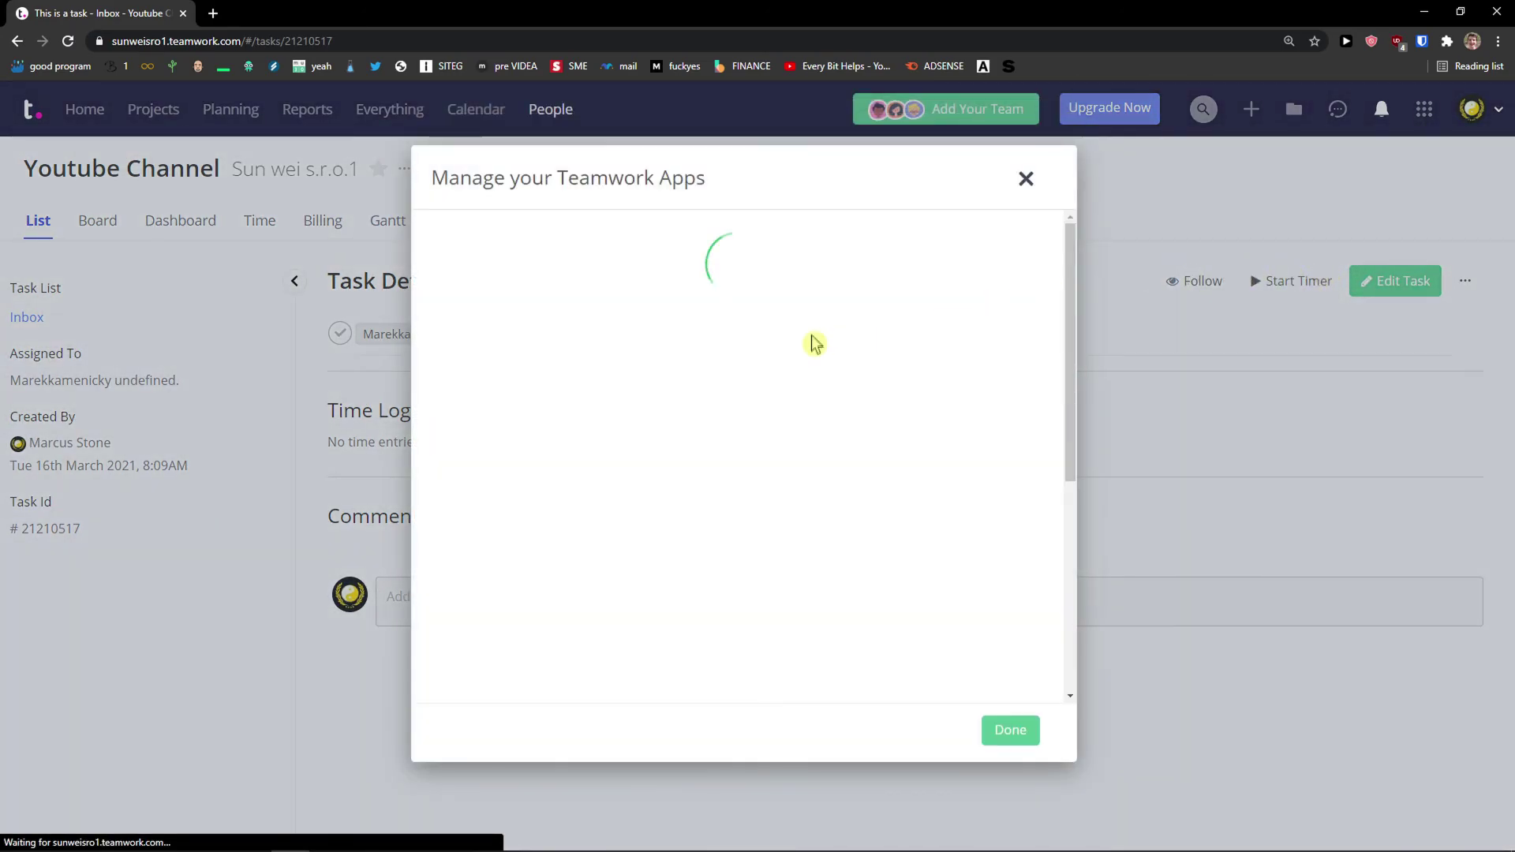
scroll(797, 332, down, 5)
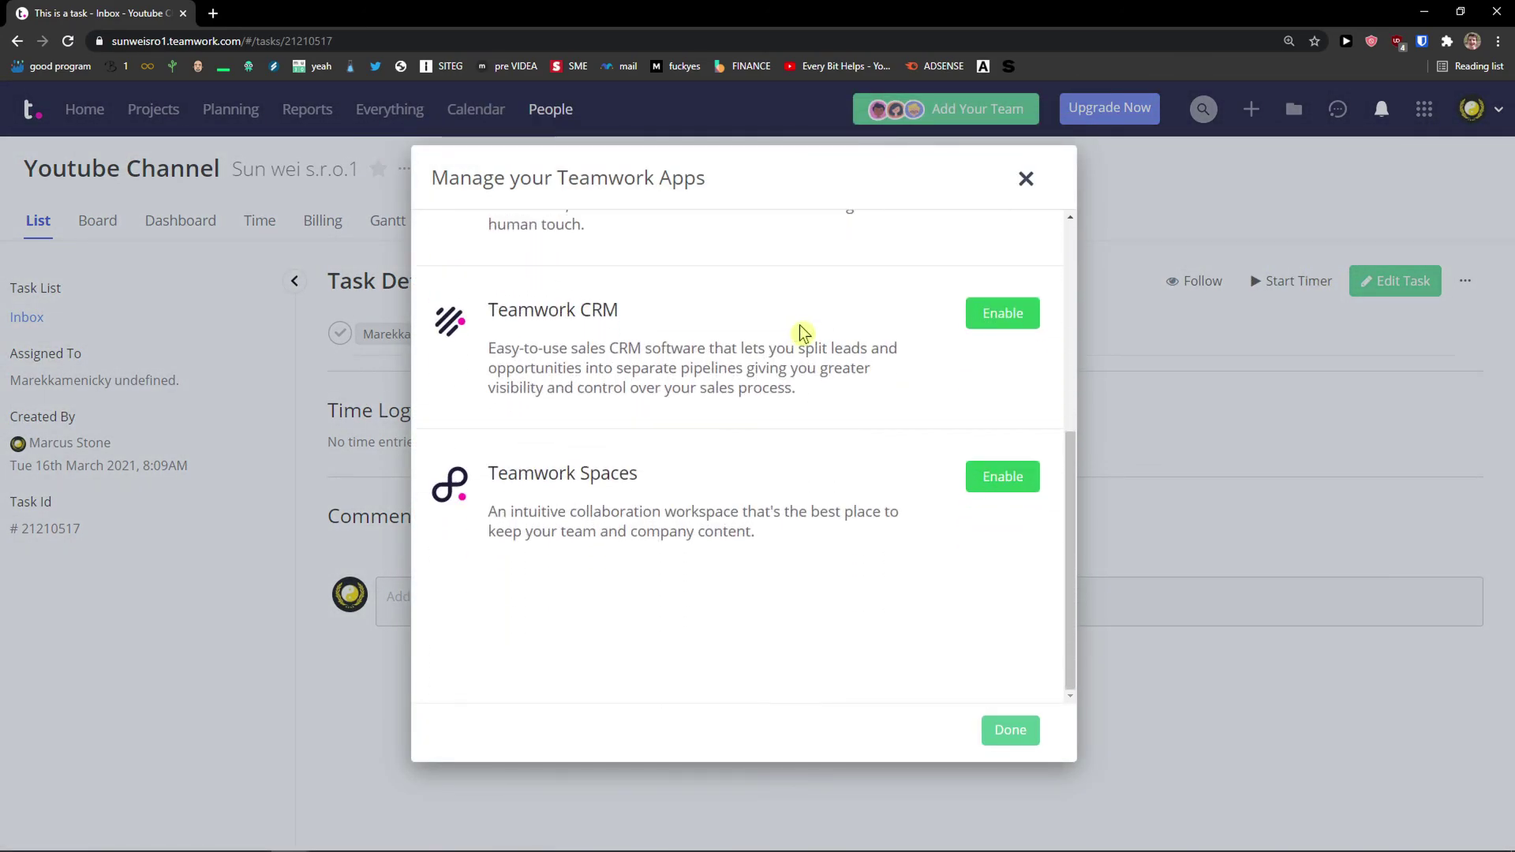
scroll(801, 330, up, 3)
scroll(802, 331, down, 3)
scroll(652, 497, up, 5)
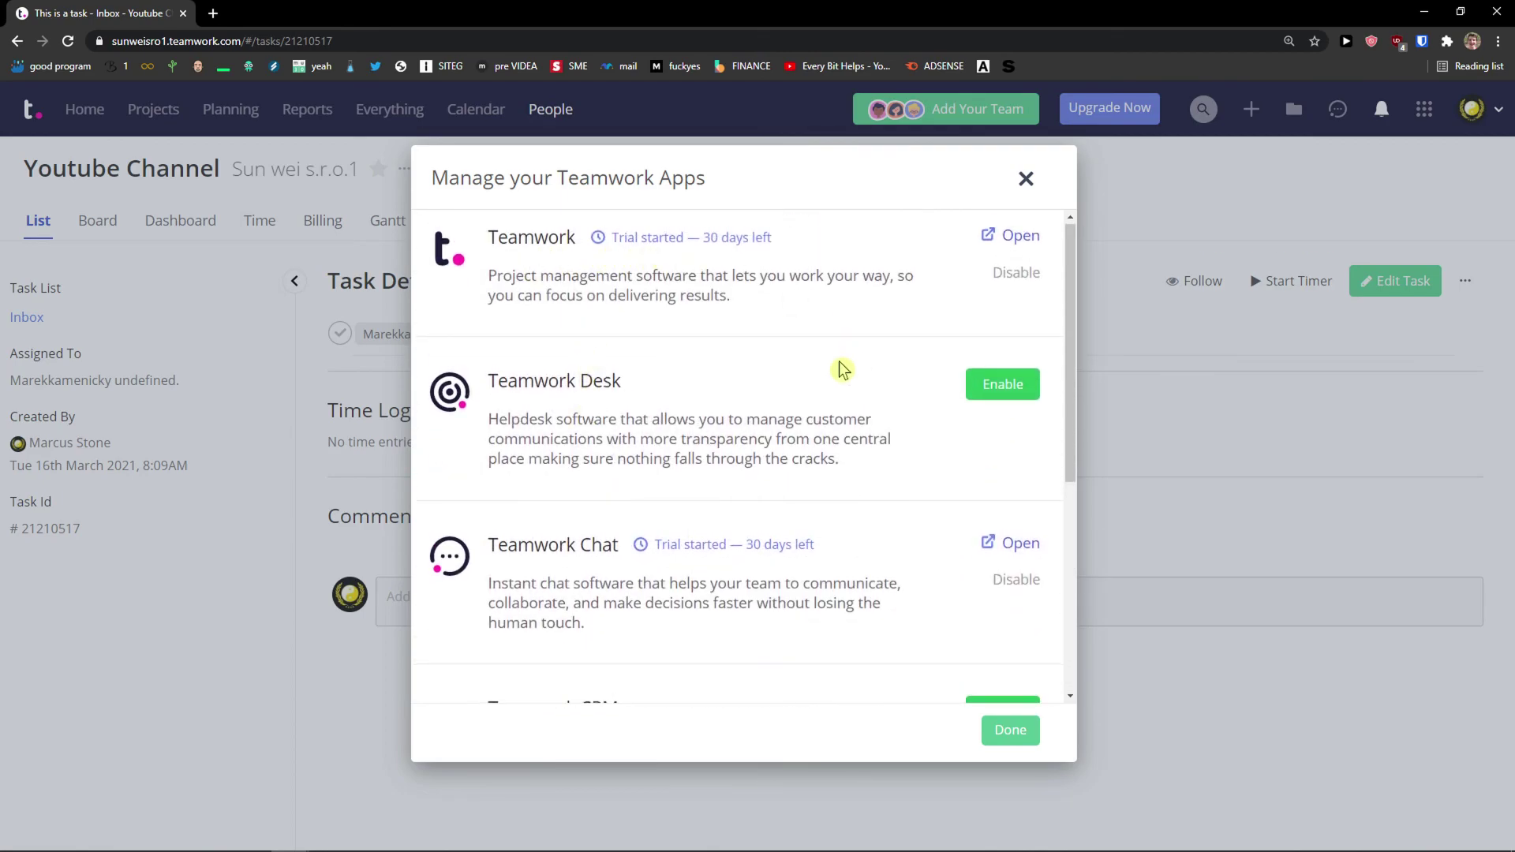
scroll(839, 366, down, 4)
click(996, 396)
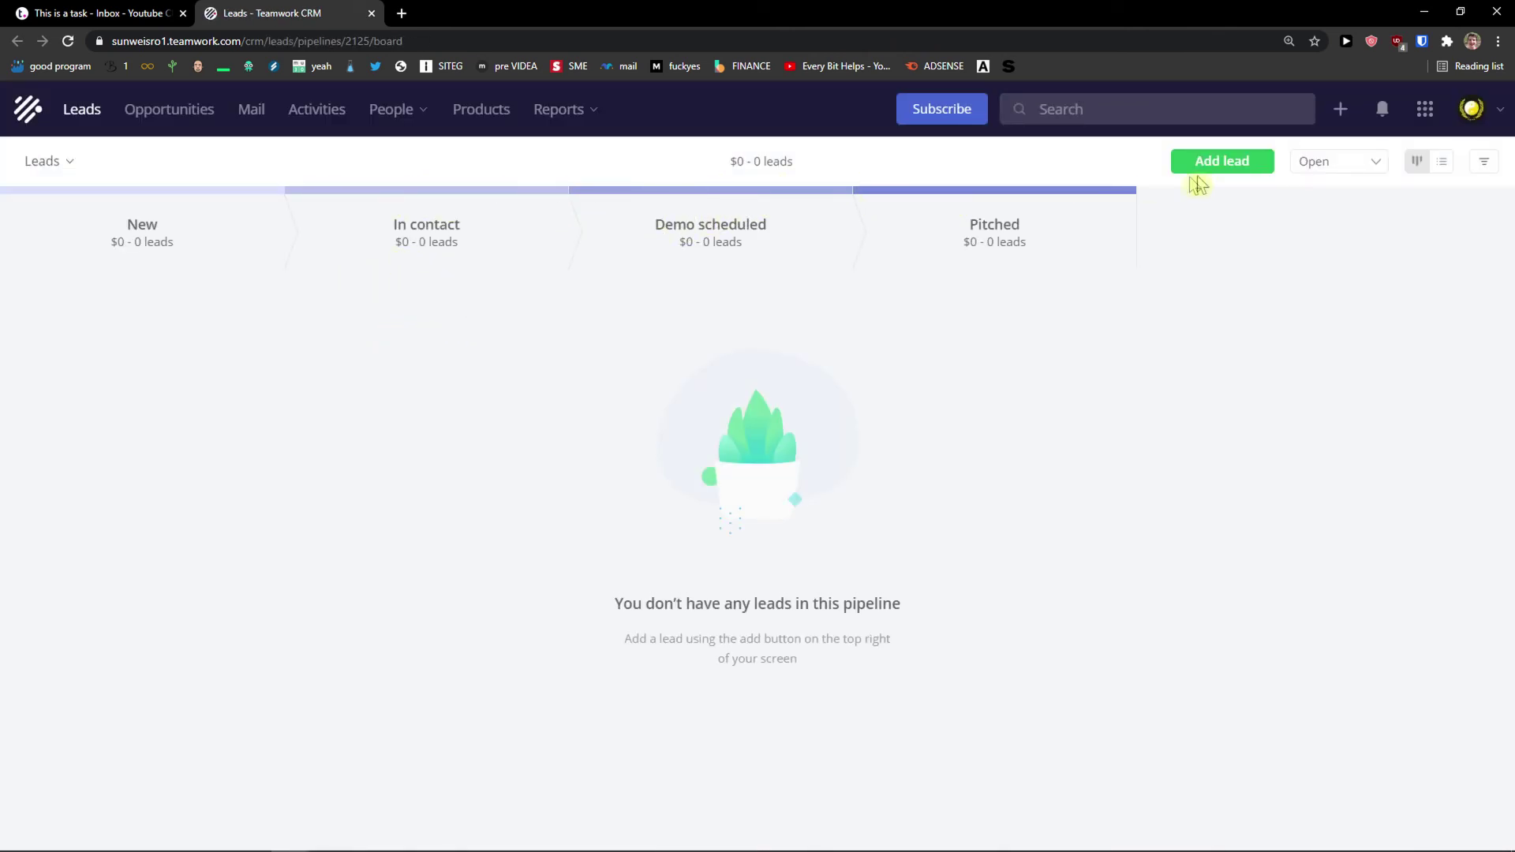
Tour the CRM's Opportunities, Mail, Activities and Leads pages and the pipeline customization settings.
click(140, 125)
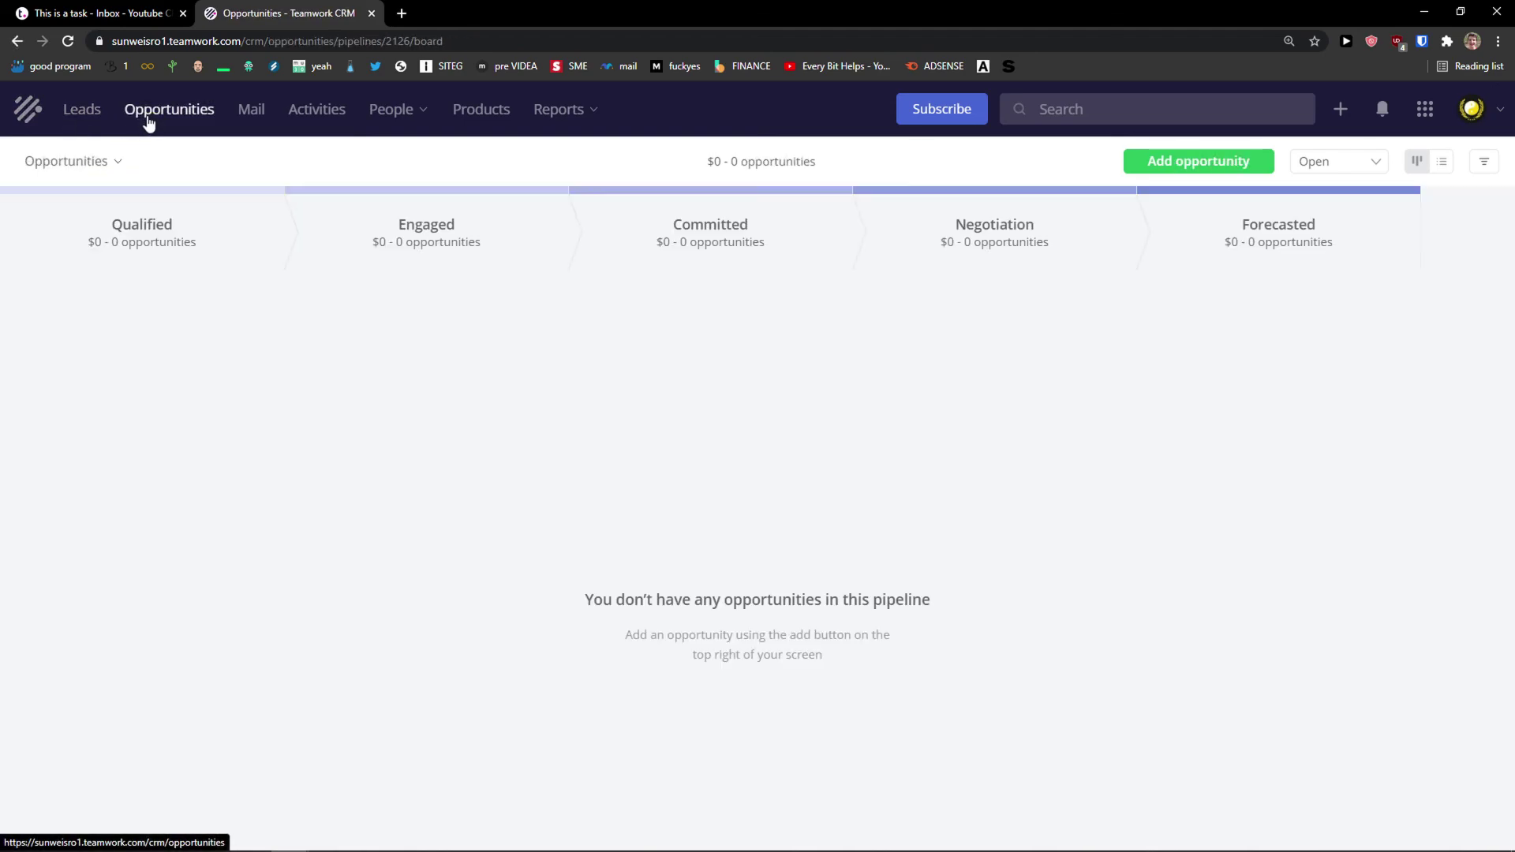
click(255, 124)
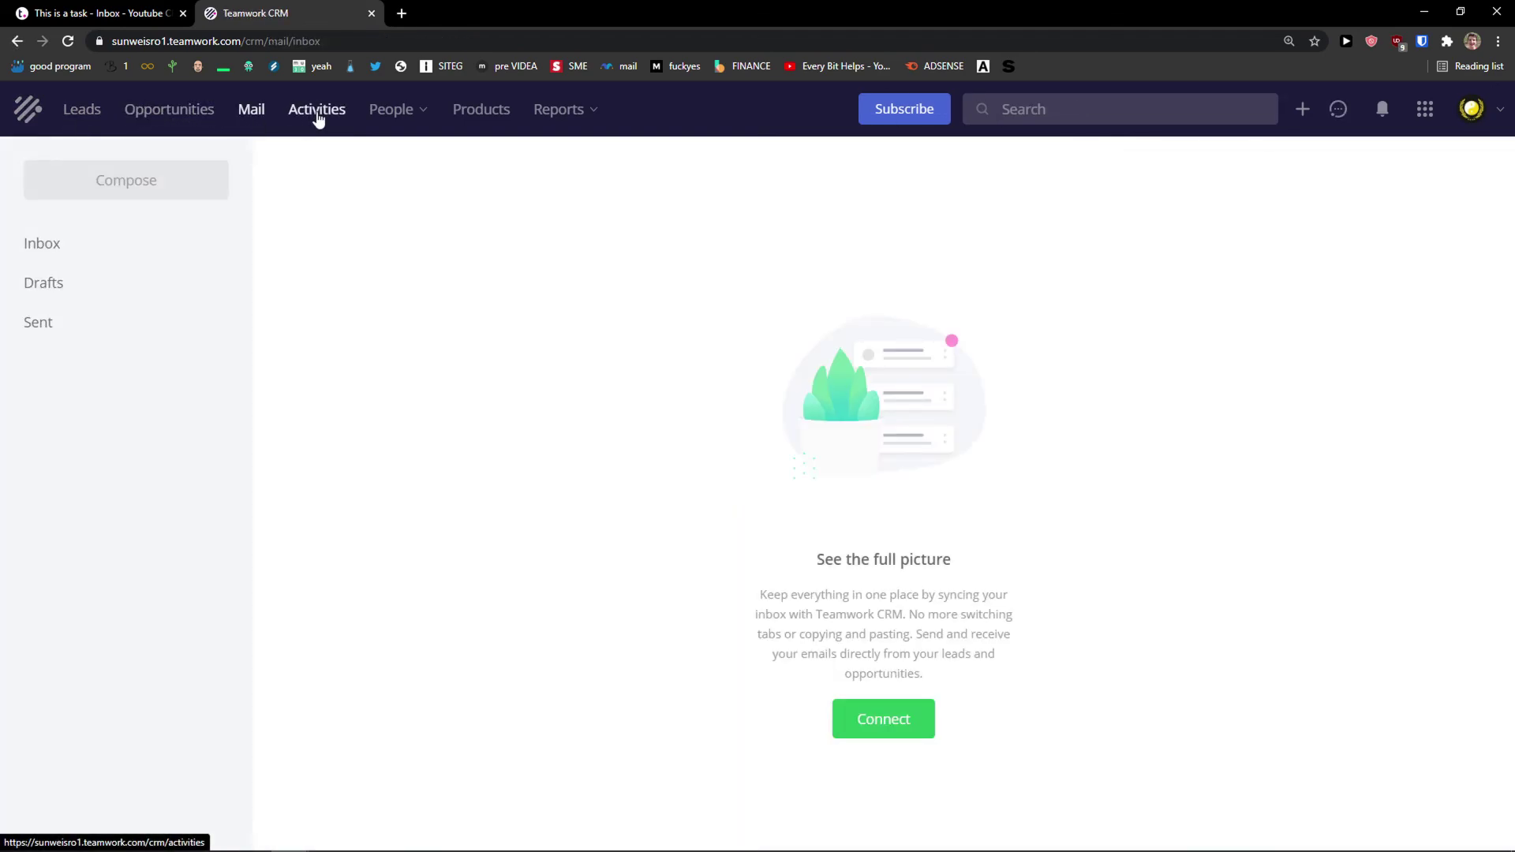
click(318, 118)
click(91, 120)
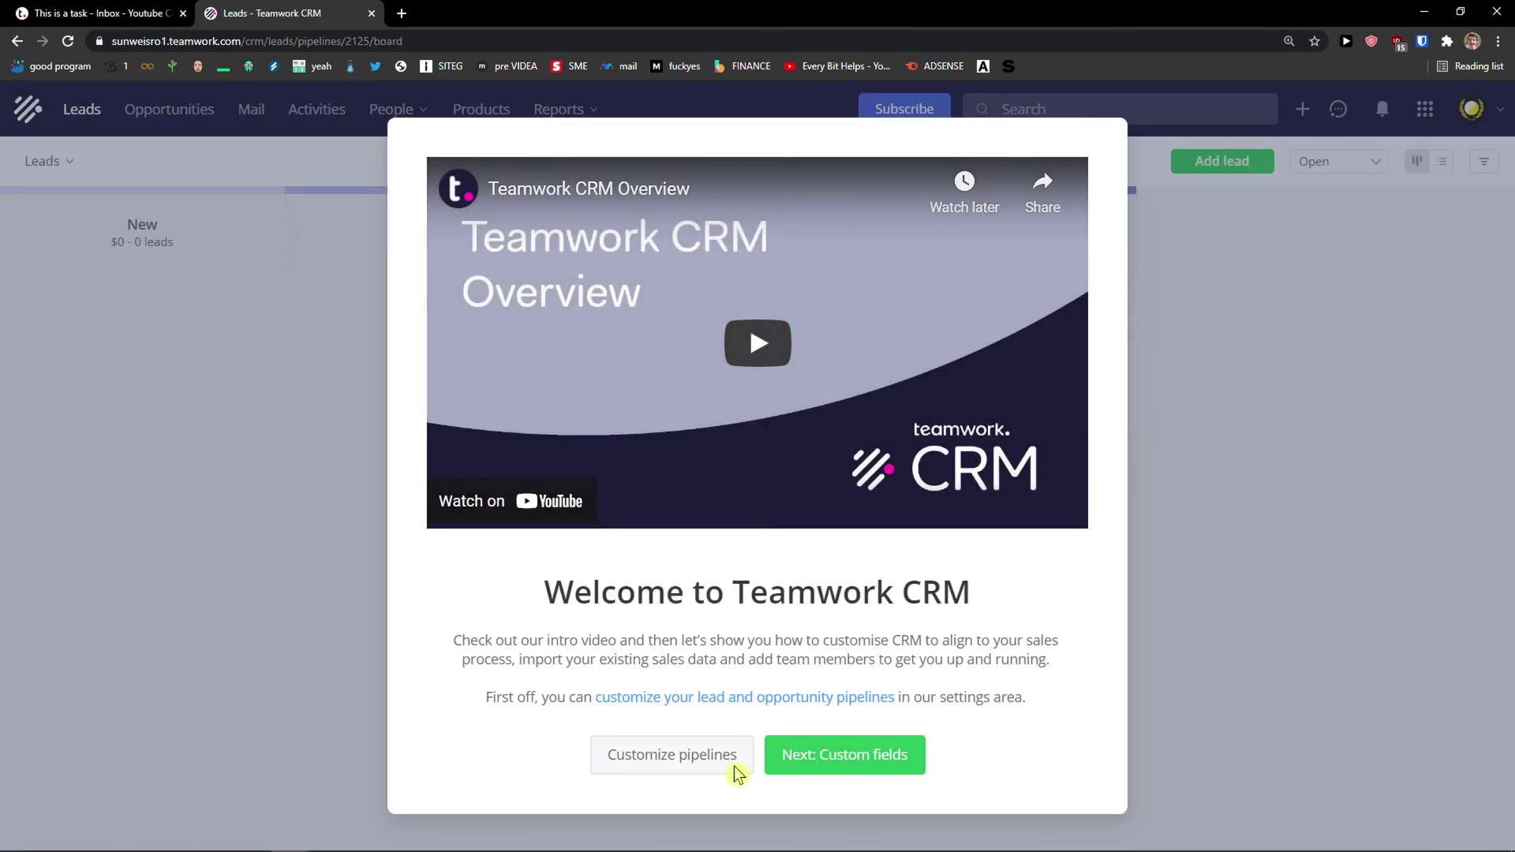
click(736, 772)
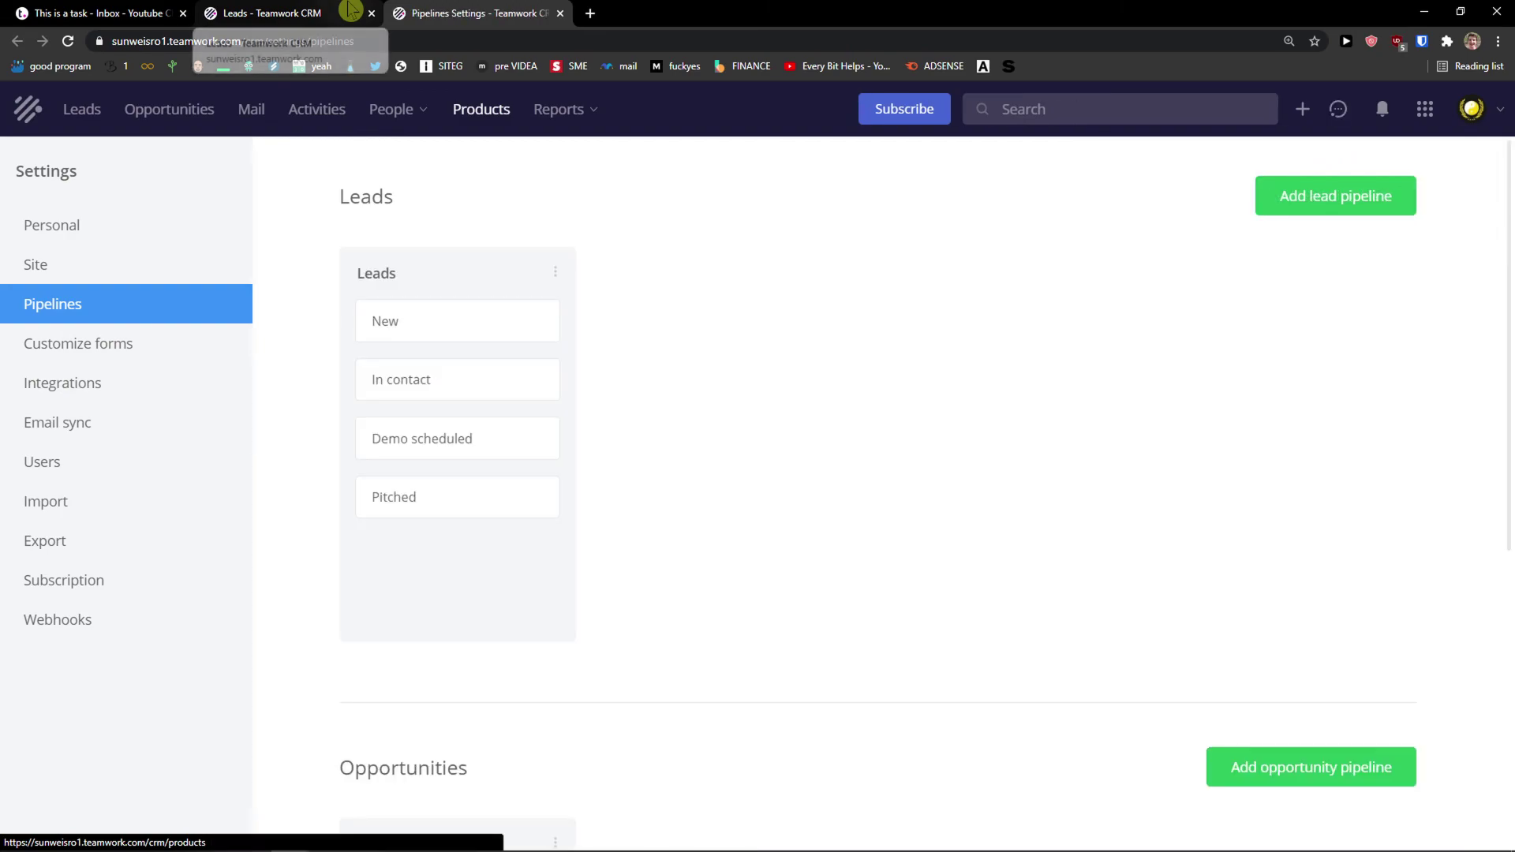
click(351, 11)
click(880, 770)
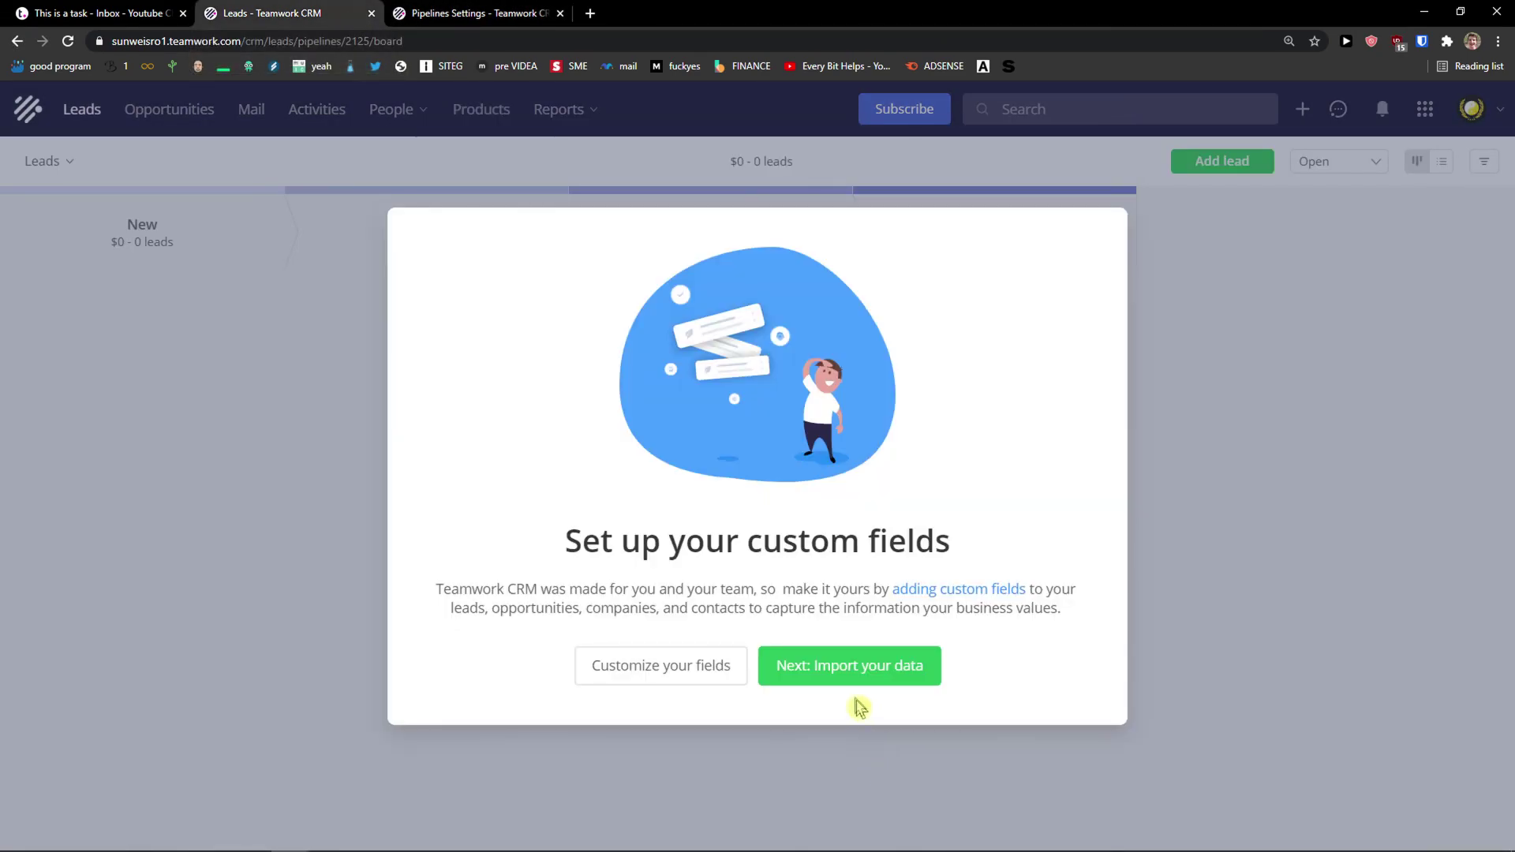
In the custom form field settings, make Opportunity won reasons mandatory.
click(714, 677)
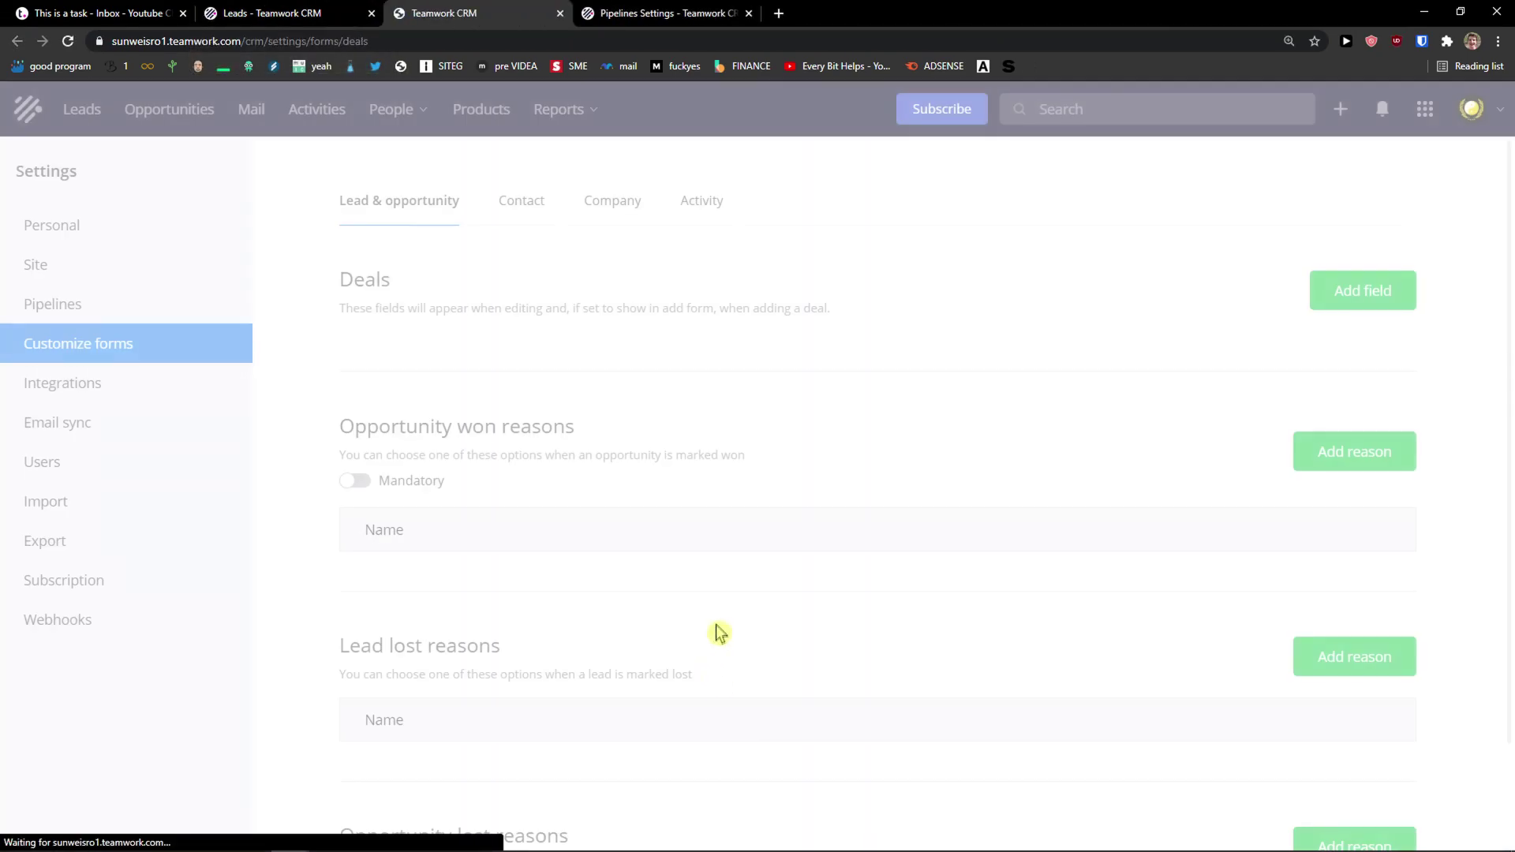
scroll(753, 592, down, 4)
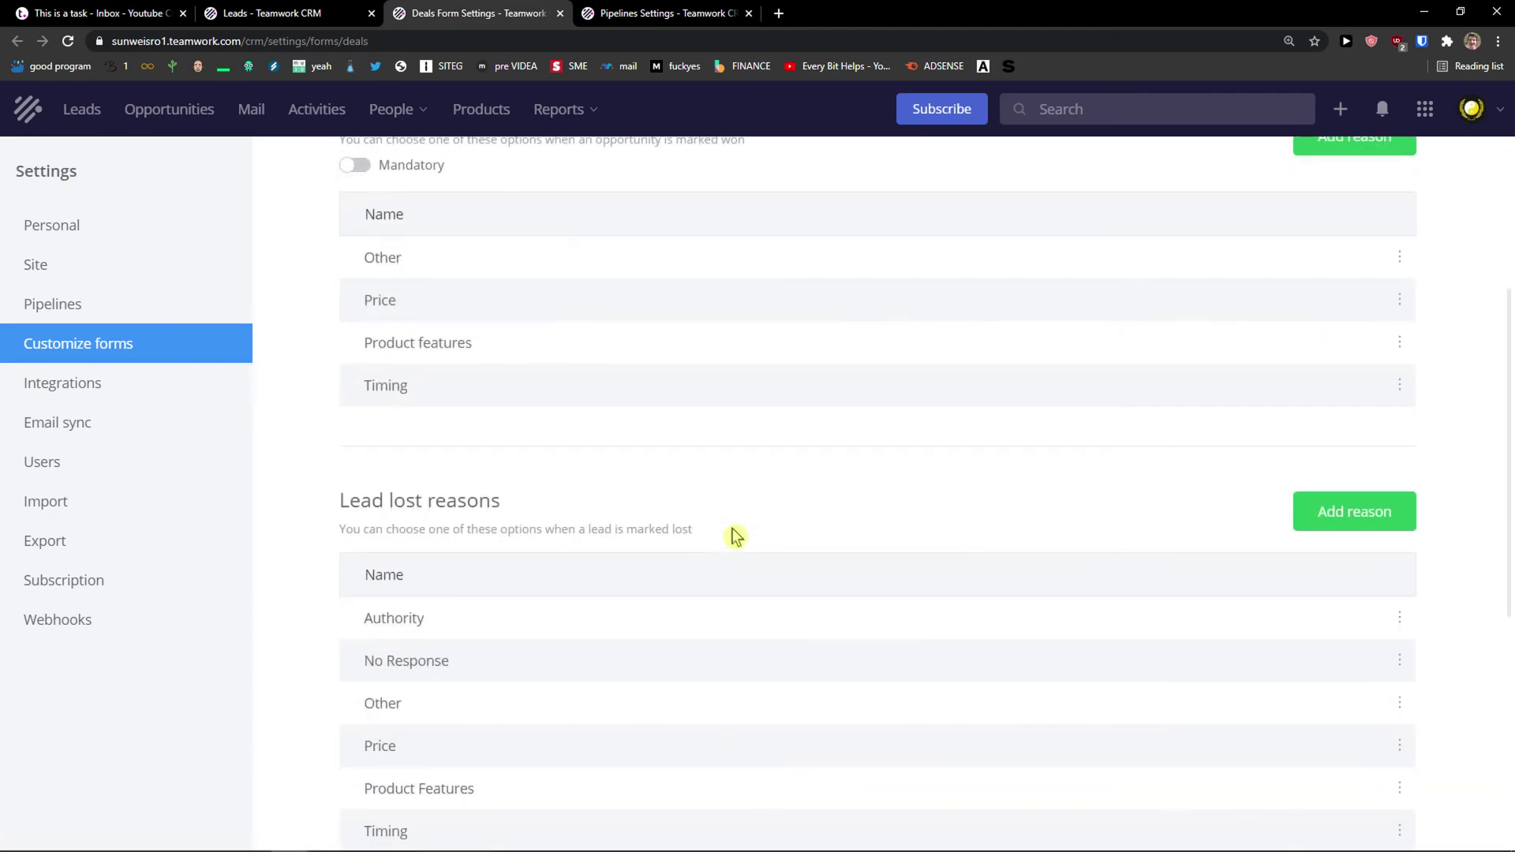
scroll(736, 537, up, 3)
click(355, 402)
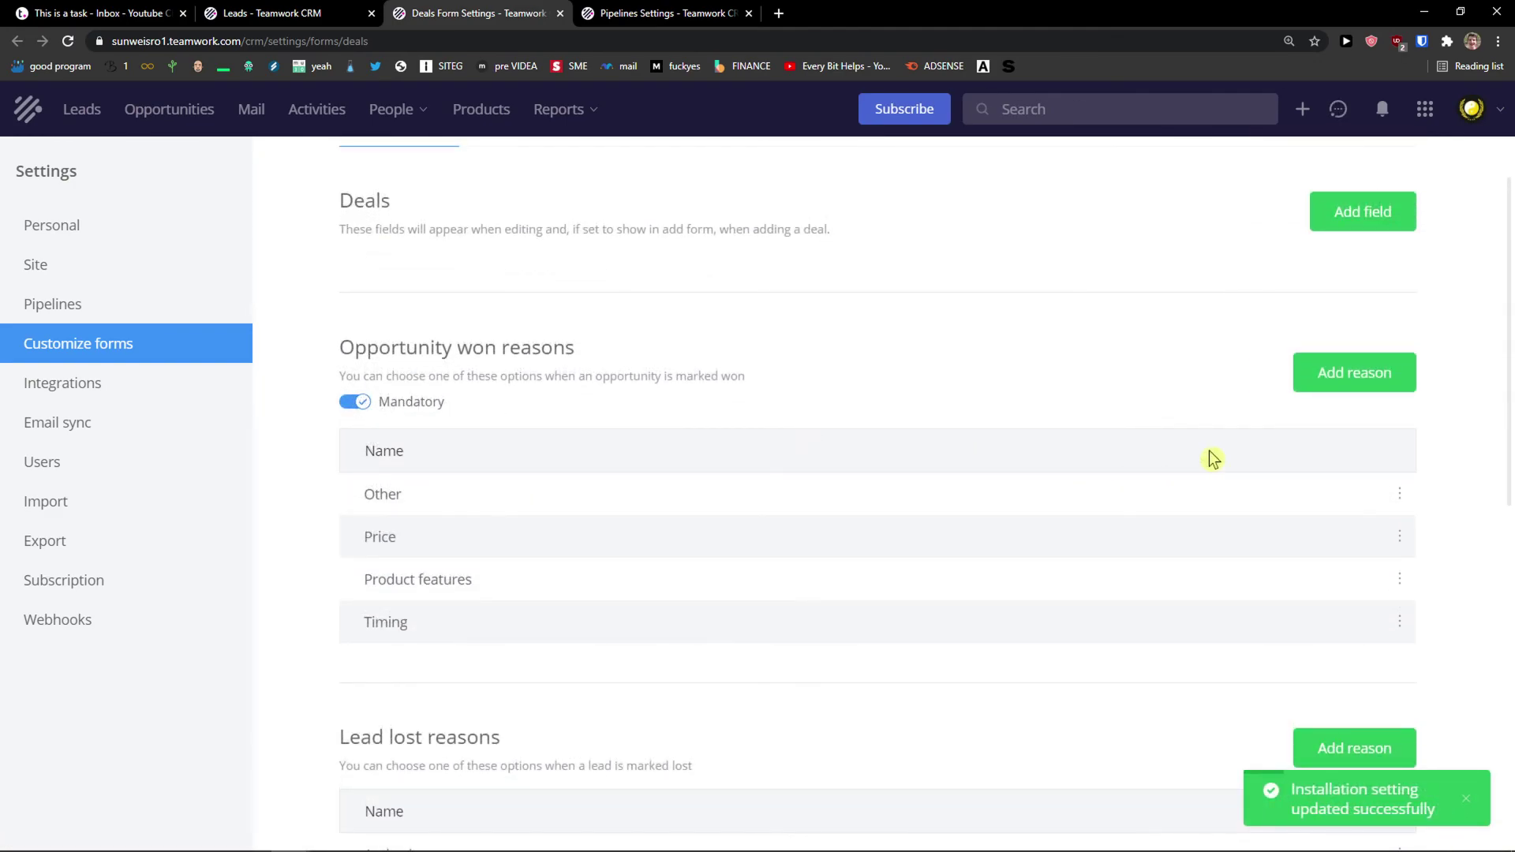
scroll(1207, 459, down, 9)
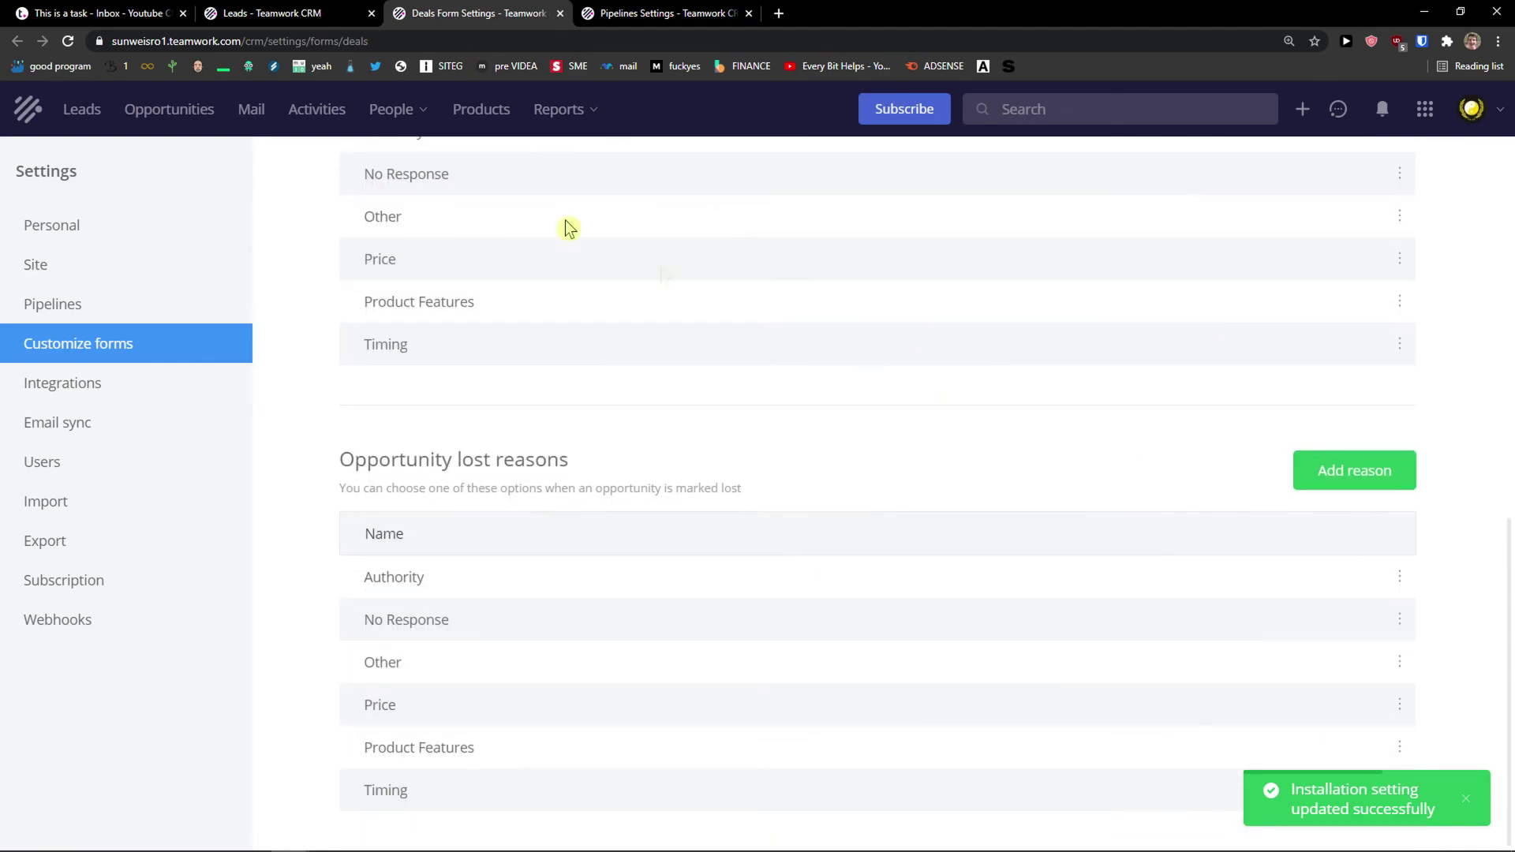
Reload the Leads page, revisit the form settings, and return to the Teamwork tab.
click(355, 13)
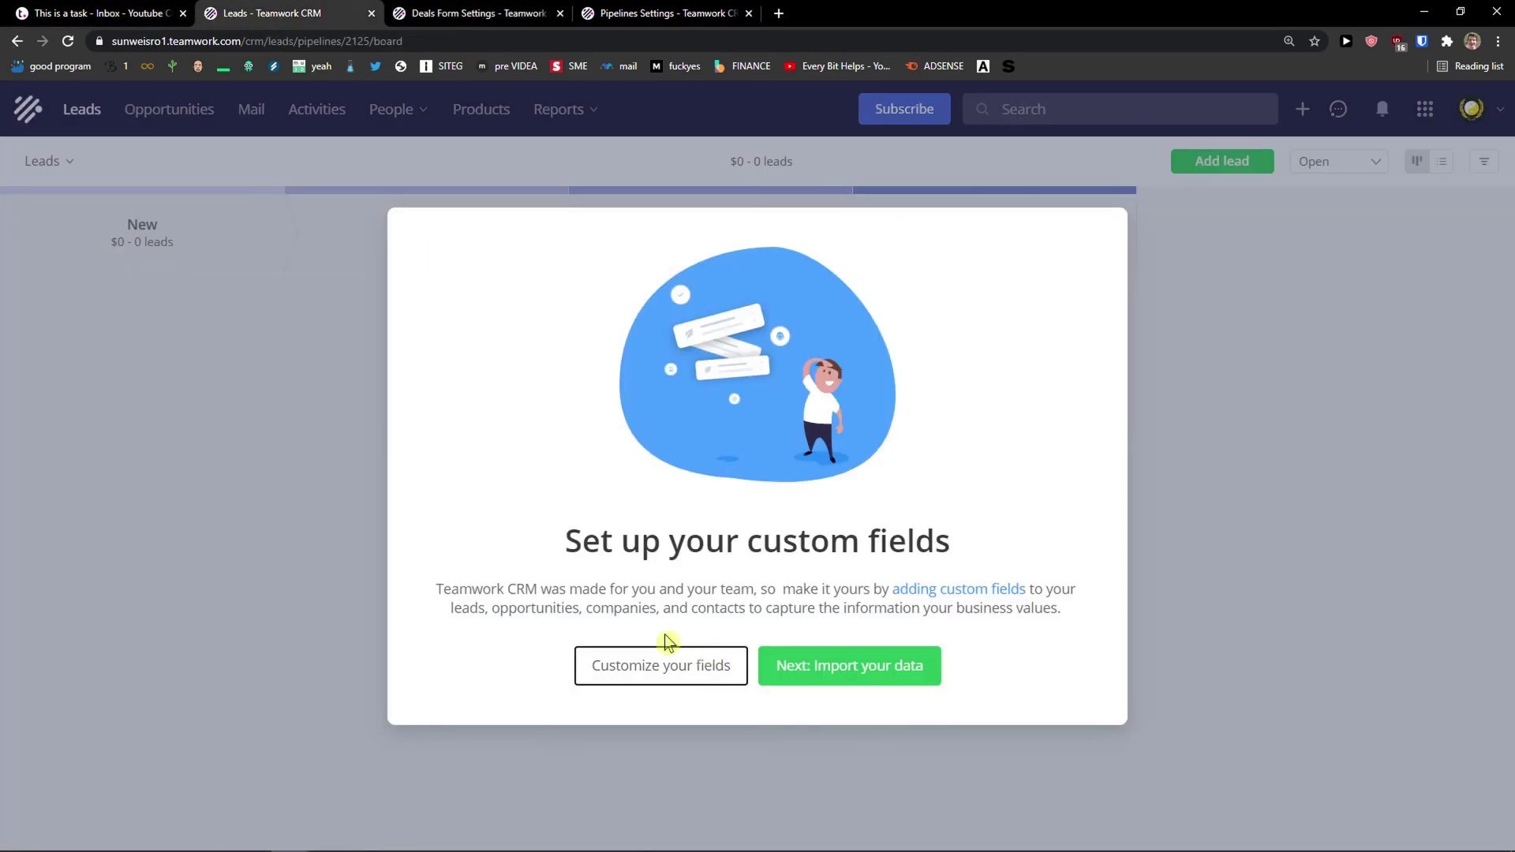
click(68, 40)
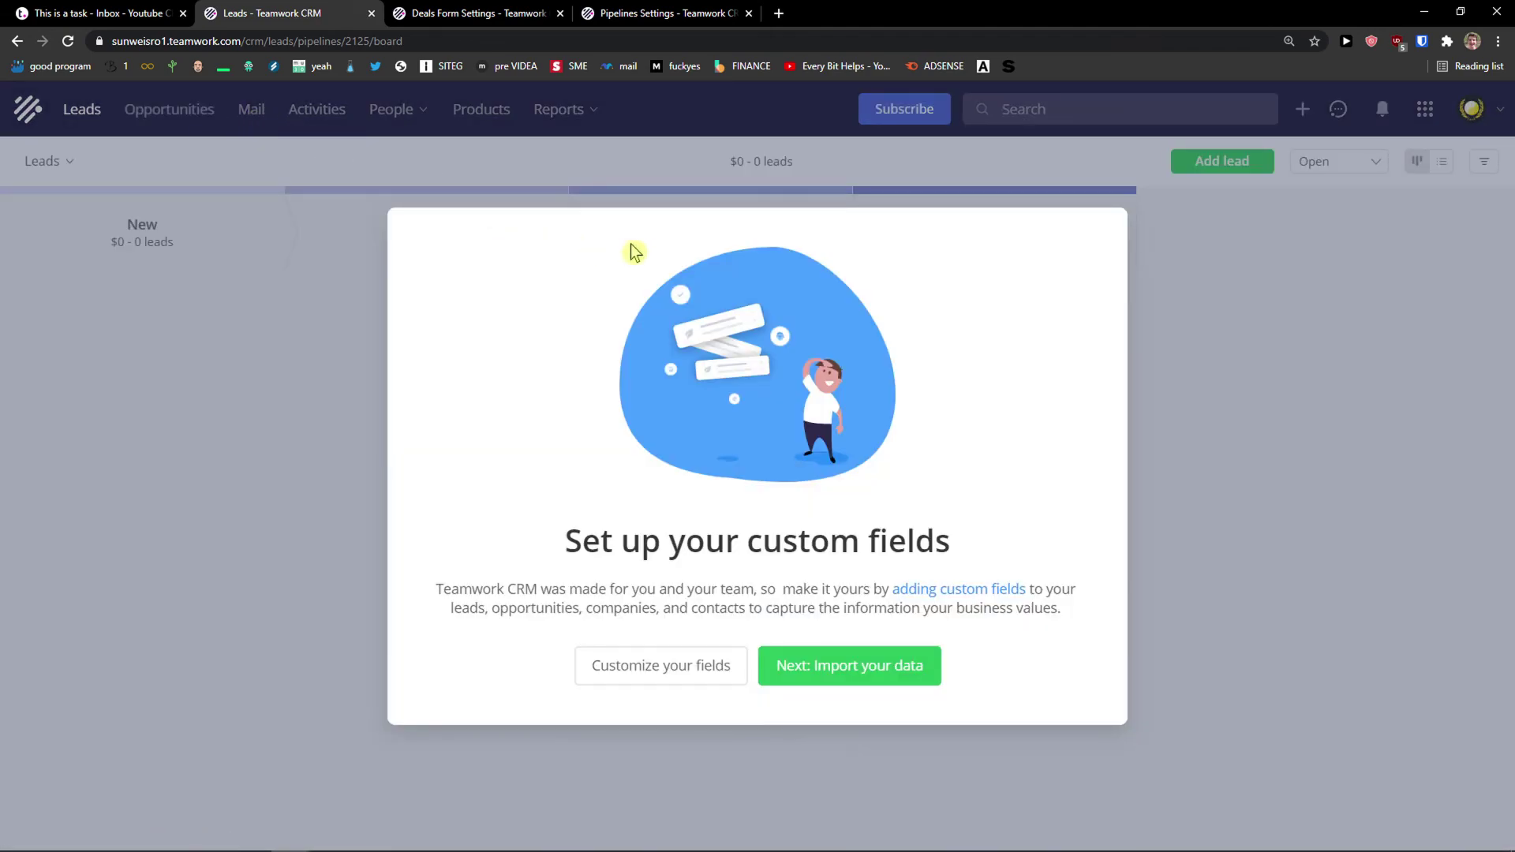
click(513, 11)
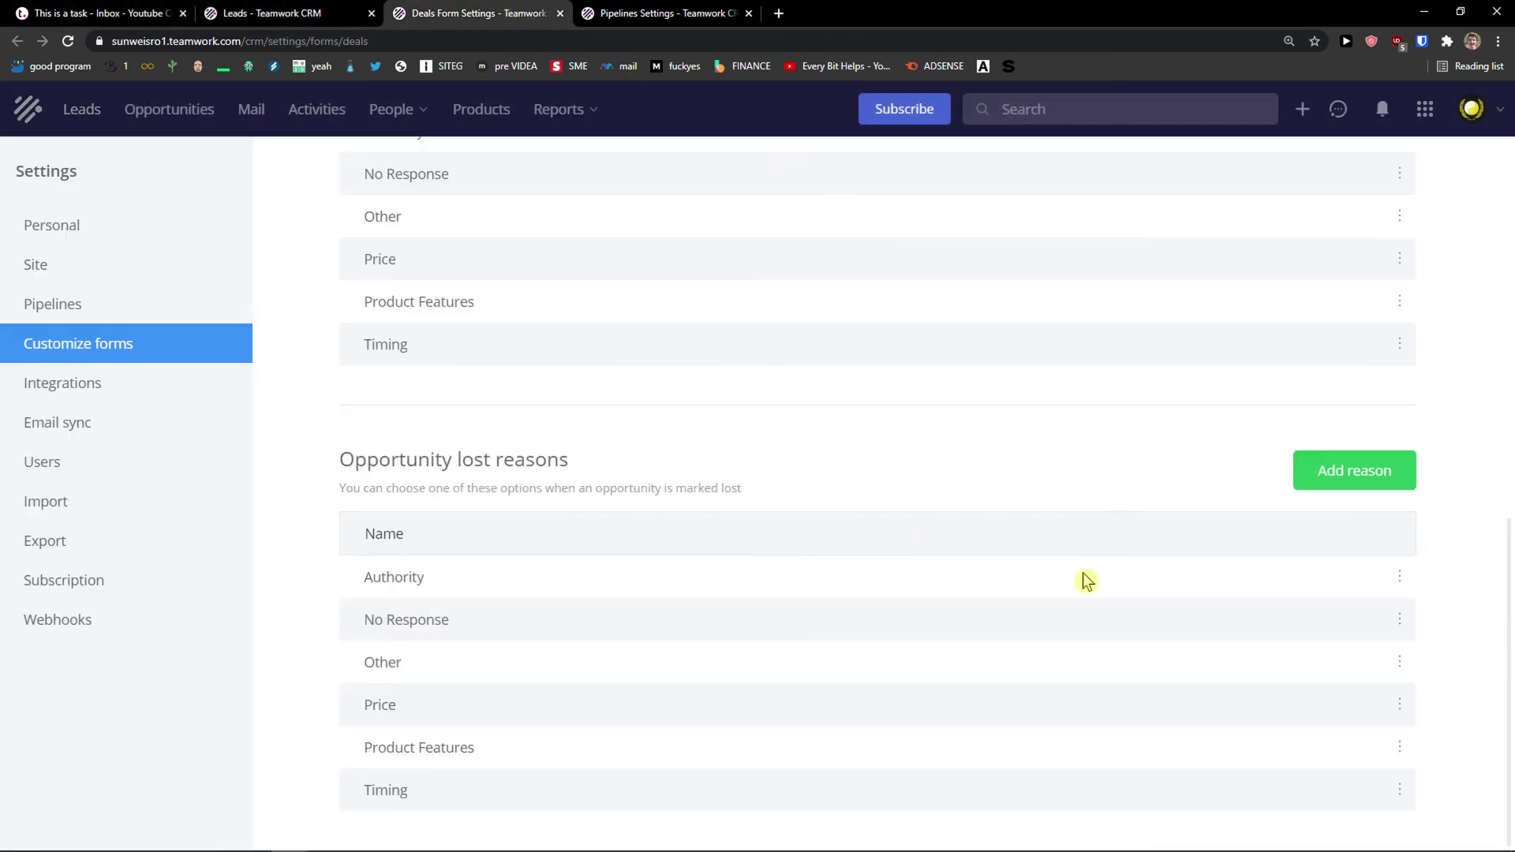
scroll(1087, 581, up, 5)
click(153, 13)
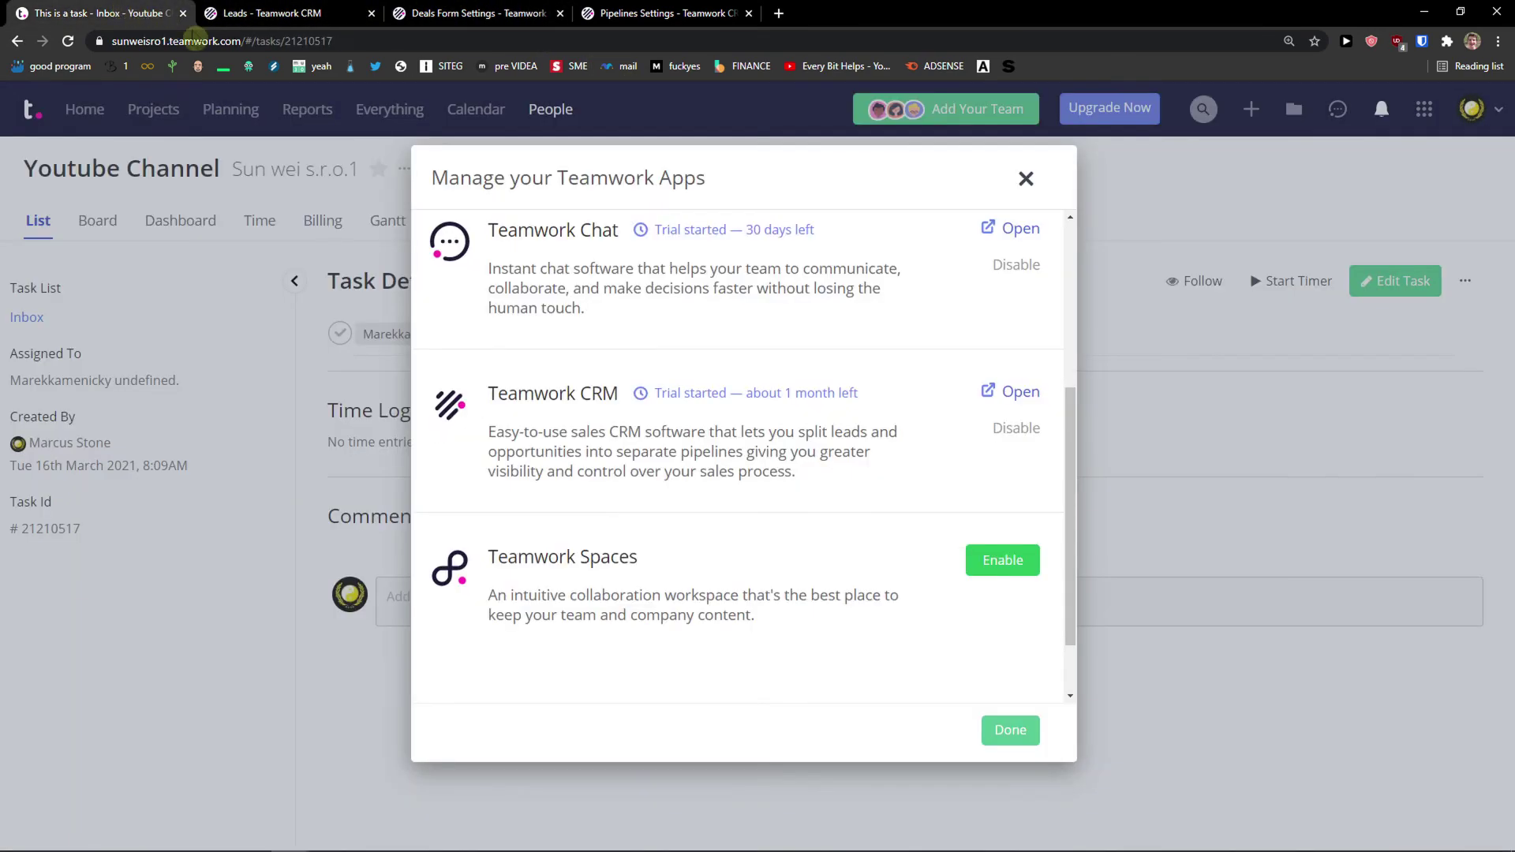
Close the apps dialog and open the General site settings from the account menu.
click(1026, 178)
click(1471, 108)
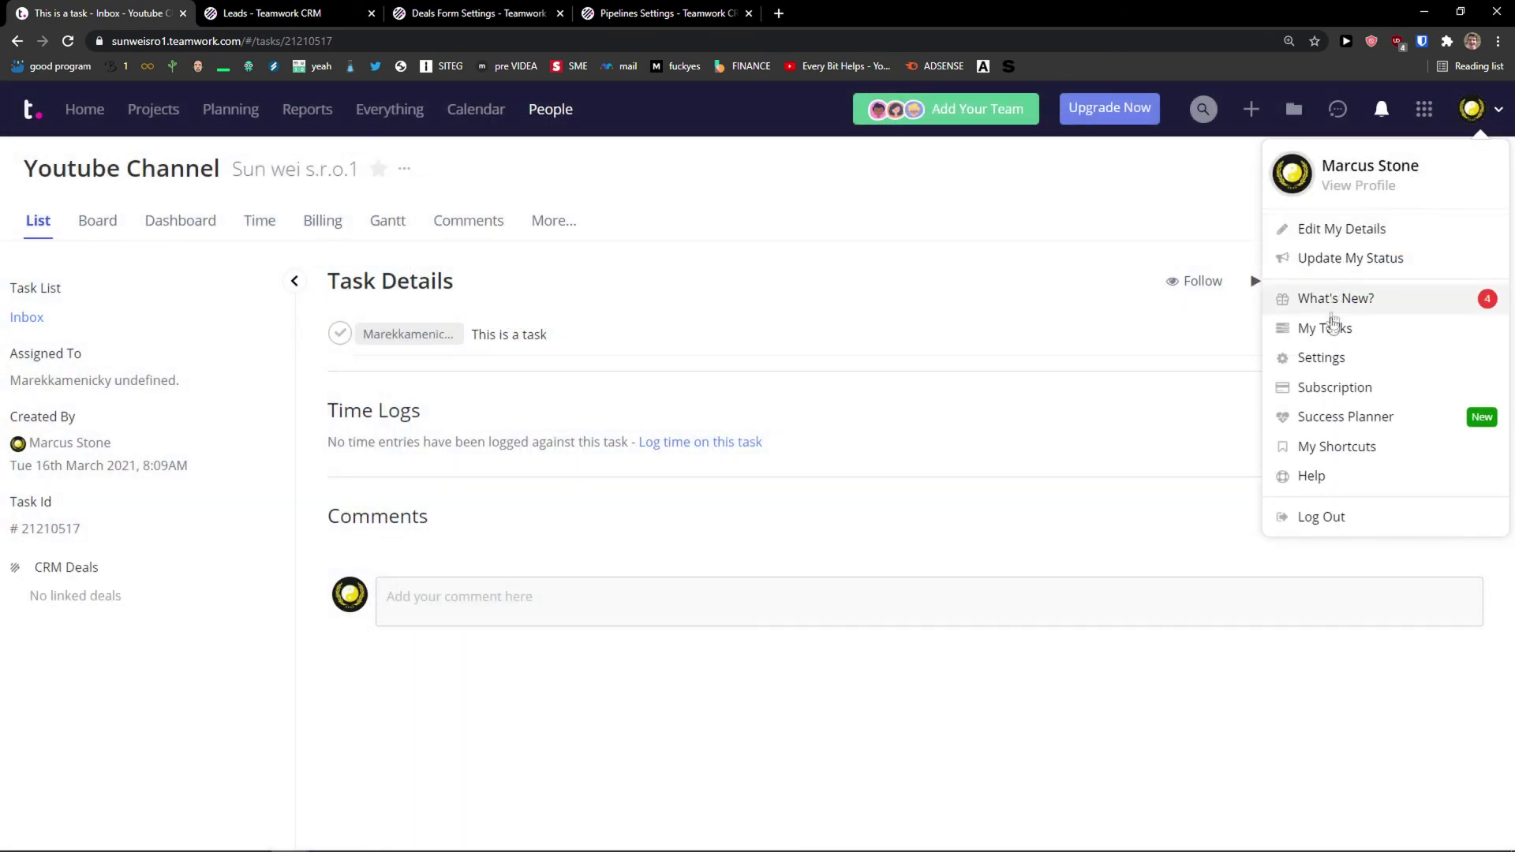
click(1331, 359)
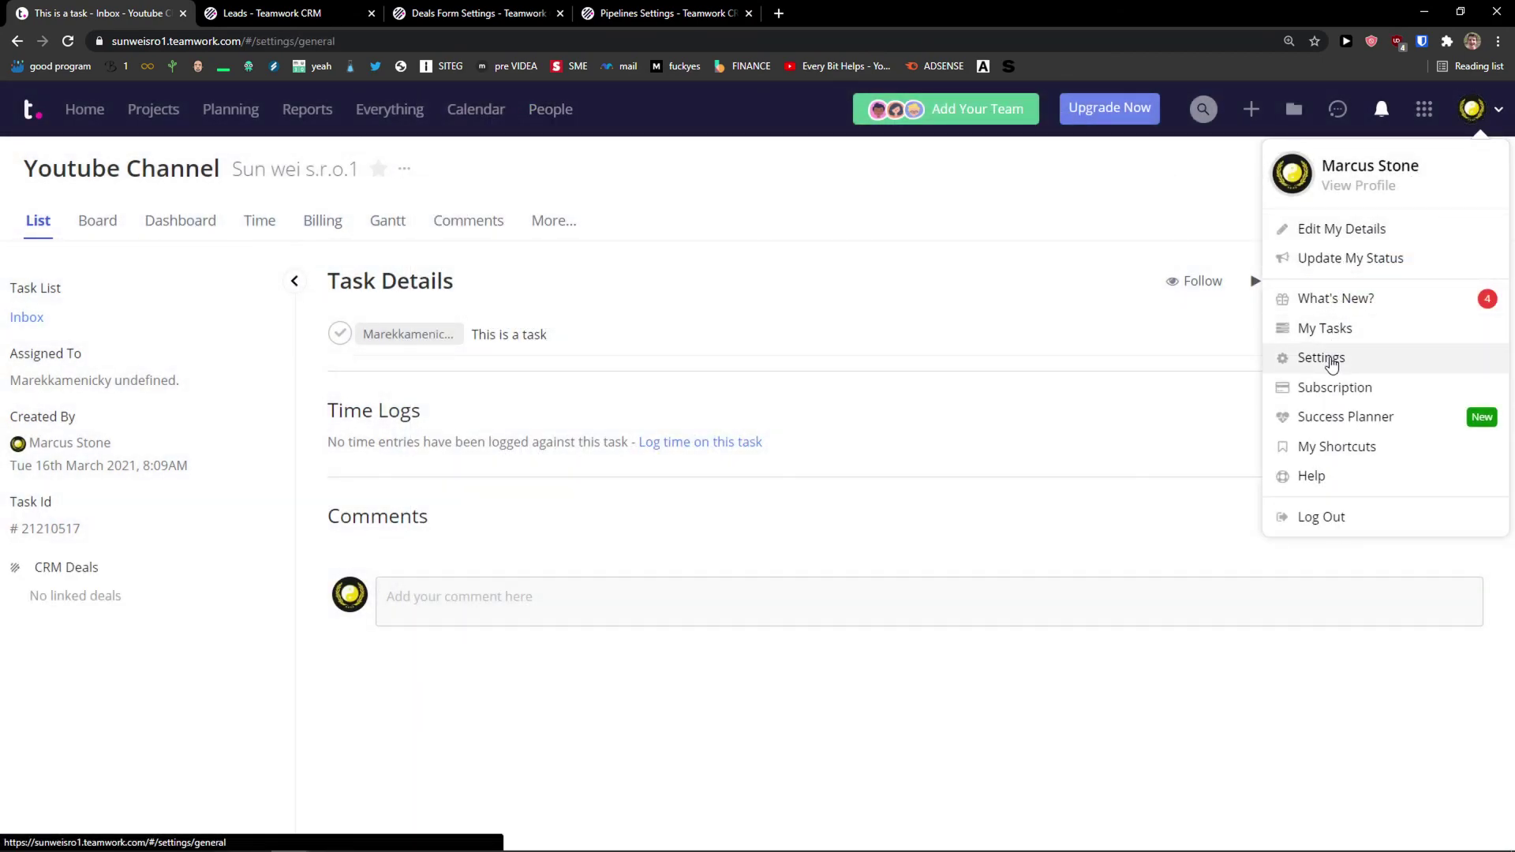
scroll(316, 286, down, 4)
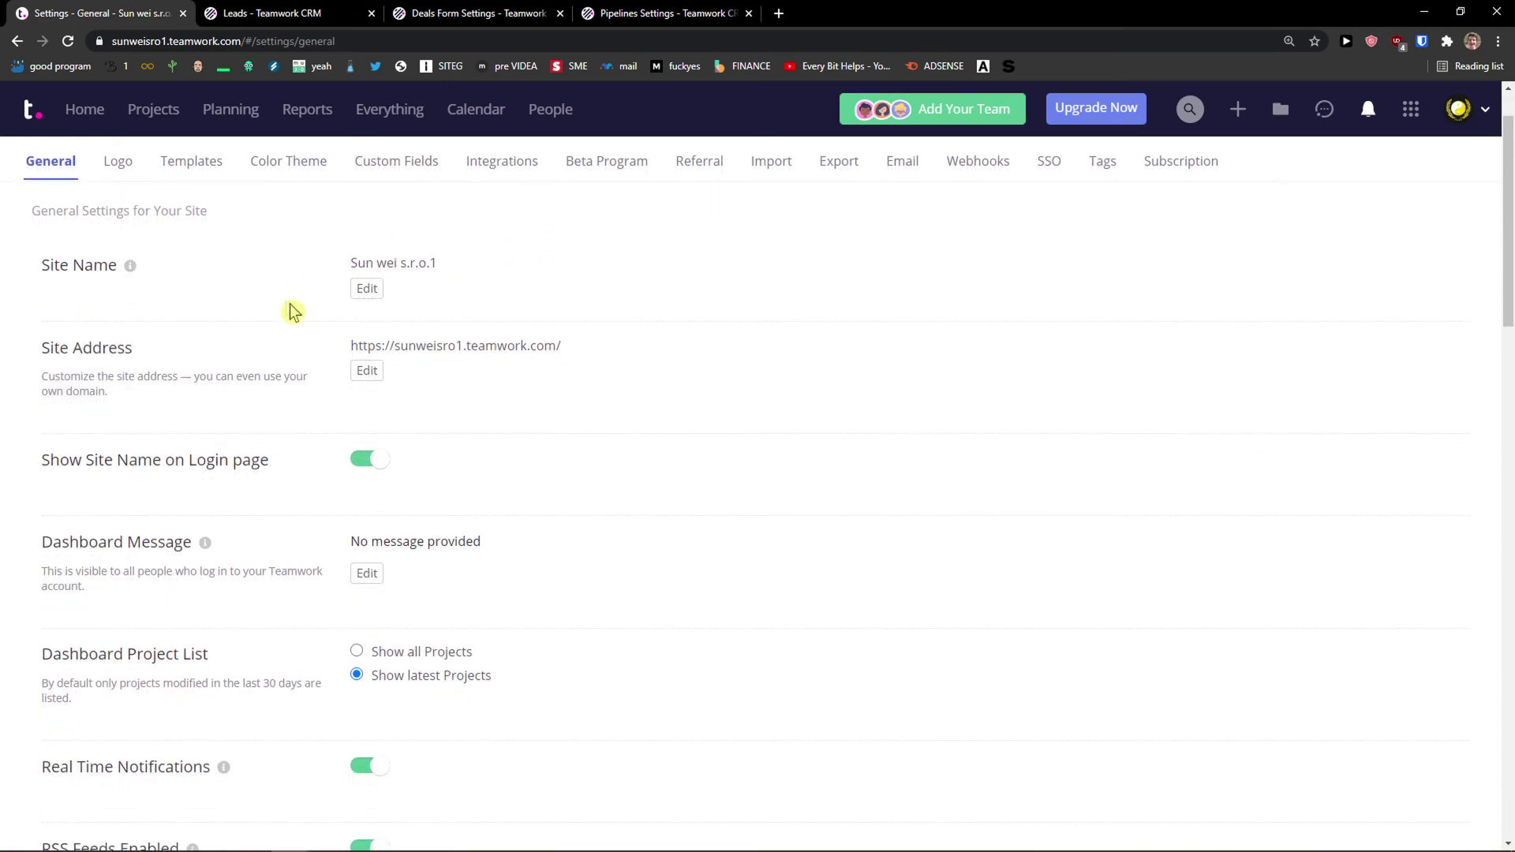
scroll(372, 345, up, 4)
Look through the Logo, Templates and Color Theme site settings.
click(116, 245)
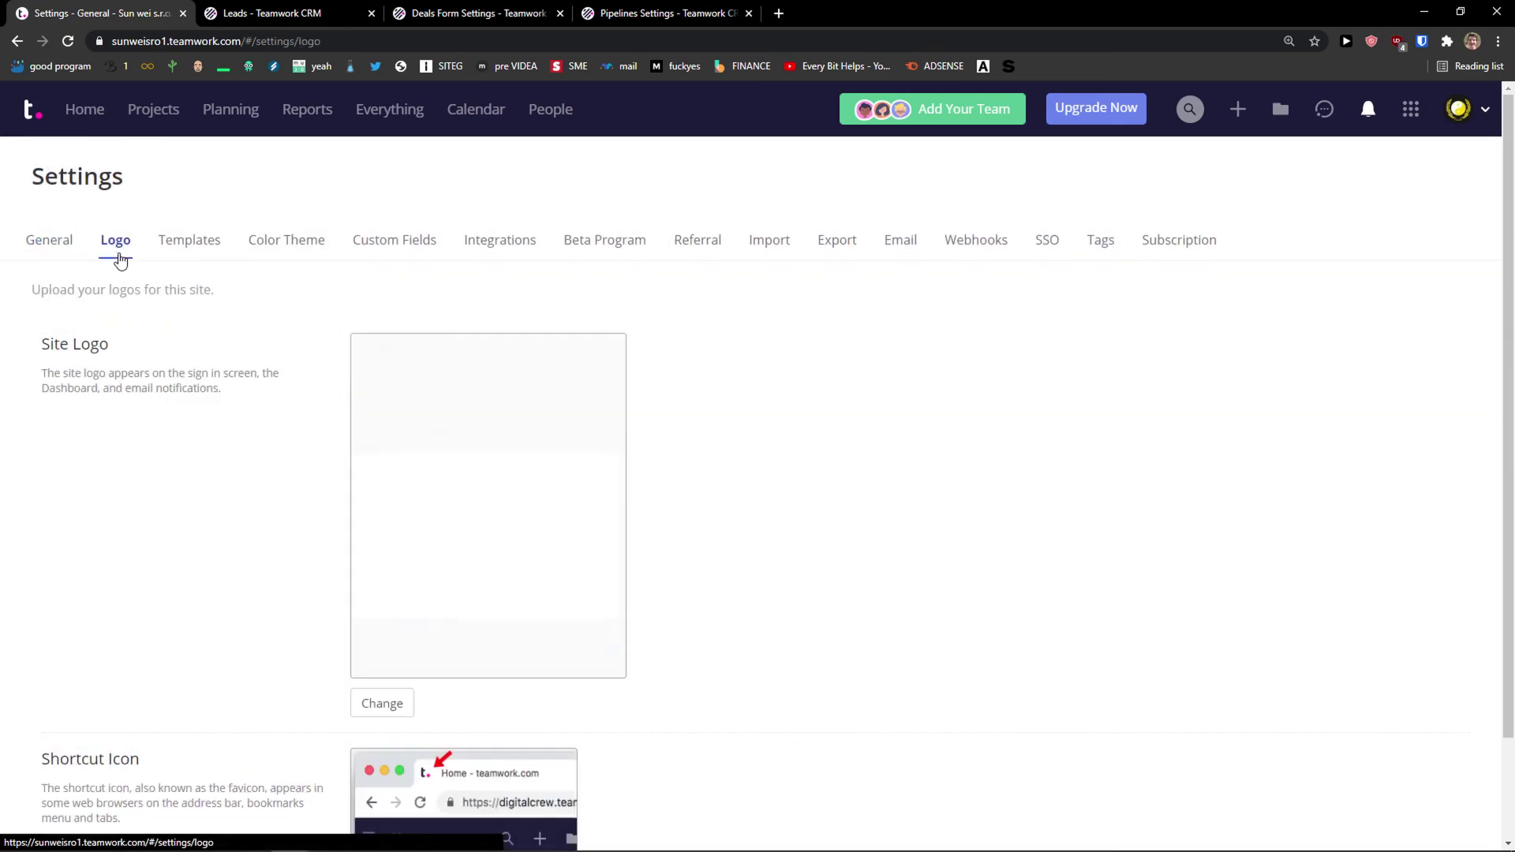
click(192, 251)
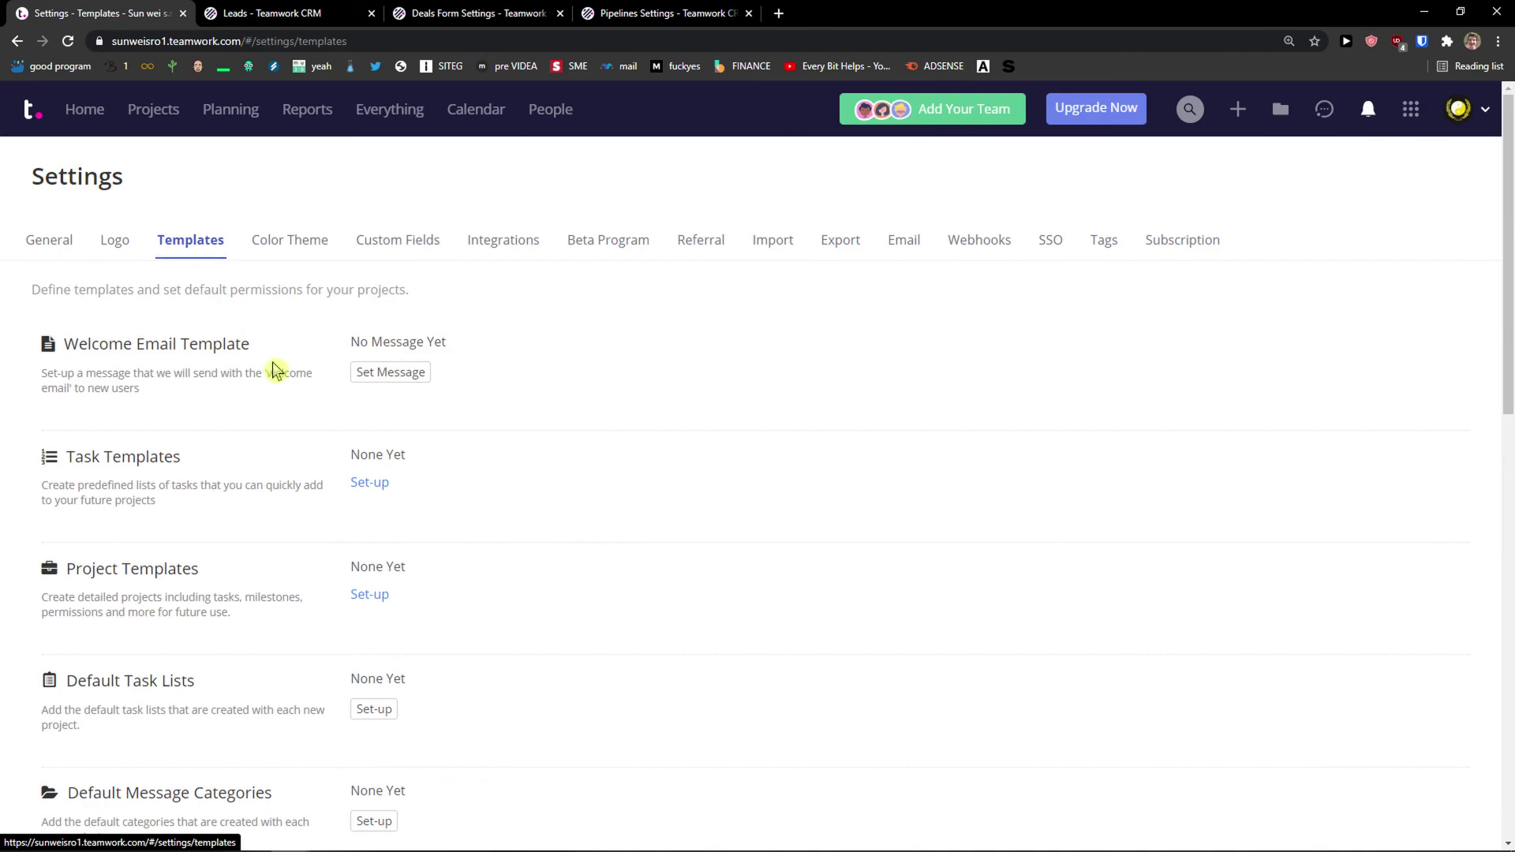
scroll(276, 371, down, 4)
scroll(270, 358, up, 4)
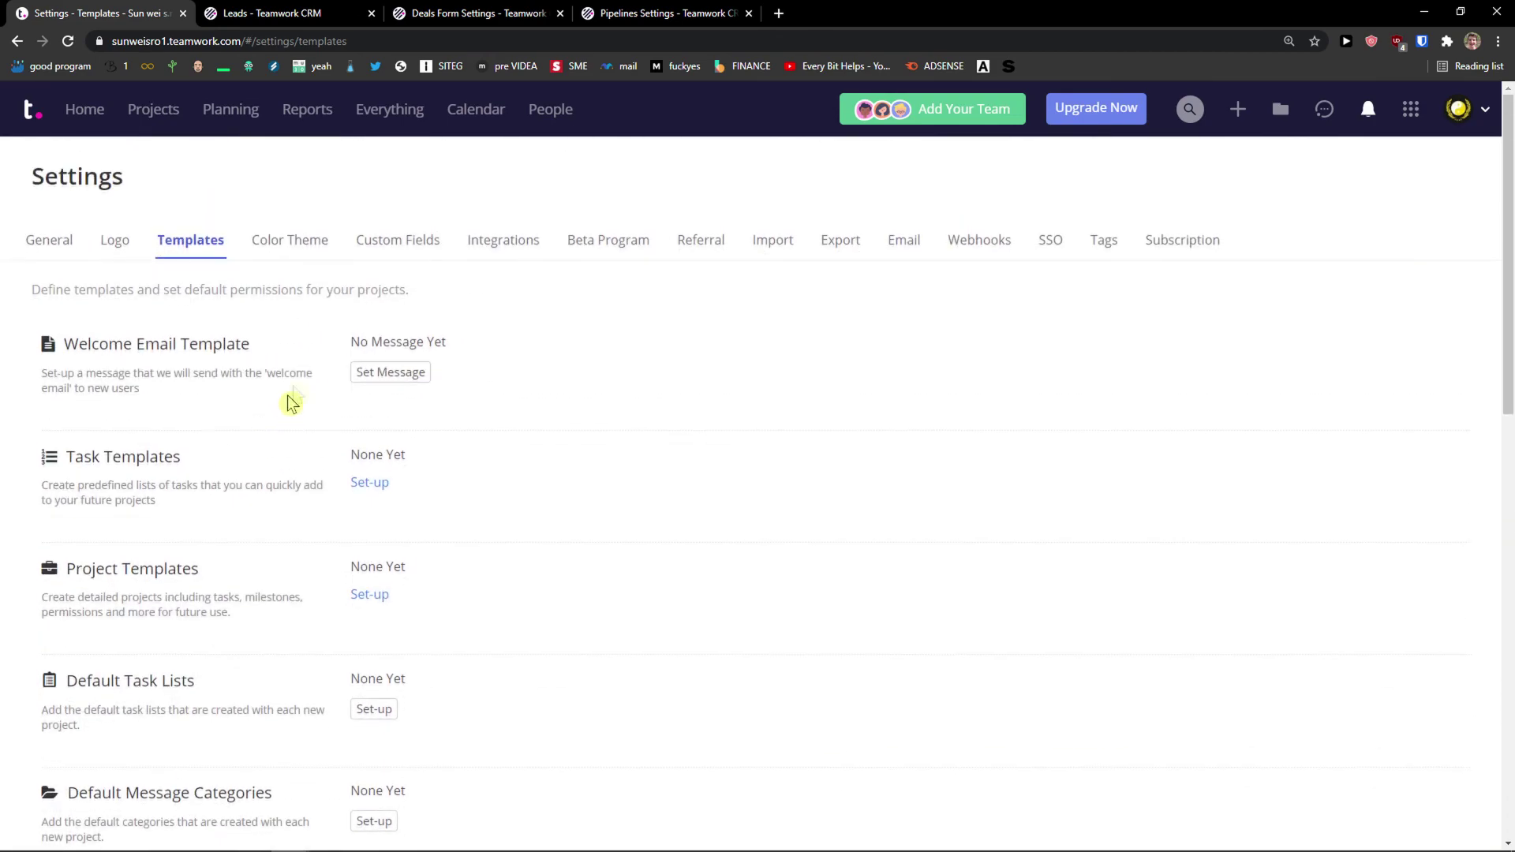
click(326, 264)
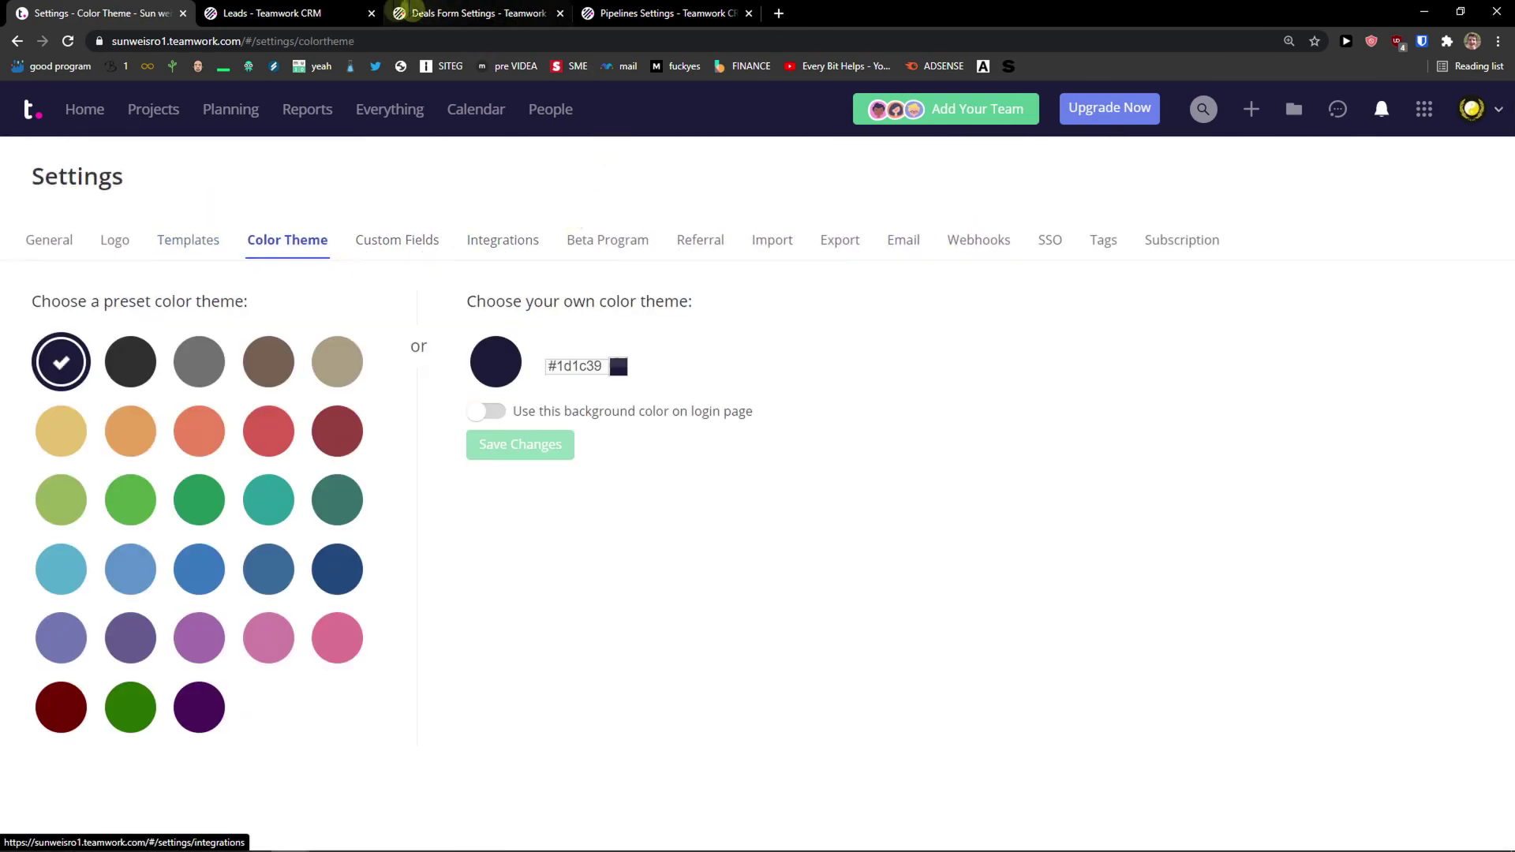
Check the Leads and form settings tabs, then open a new blank browser tab.
click(365, 11)
click(474, 13)
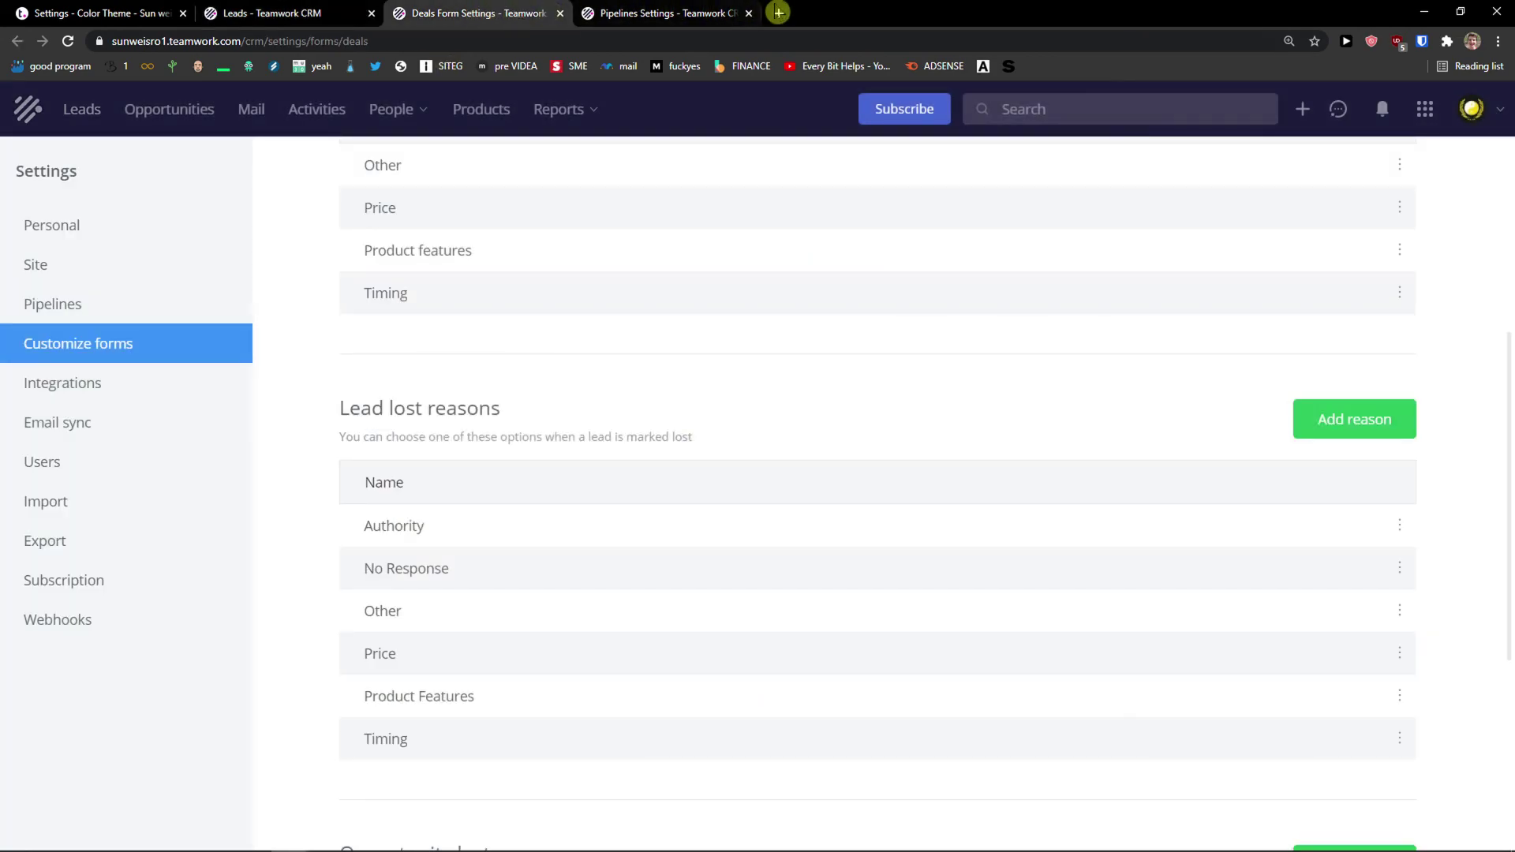
click(778, 13)
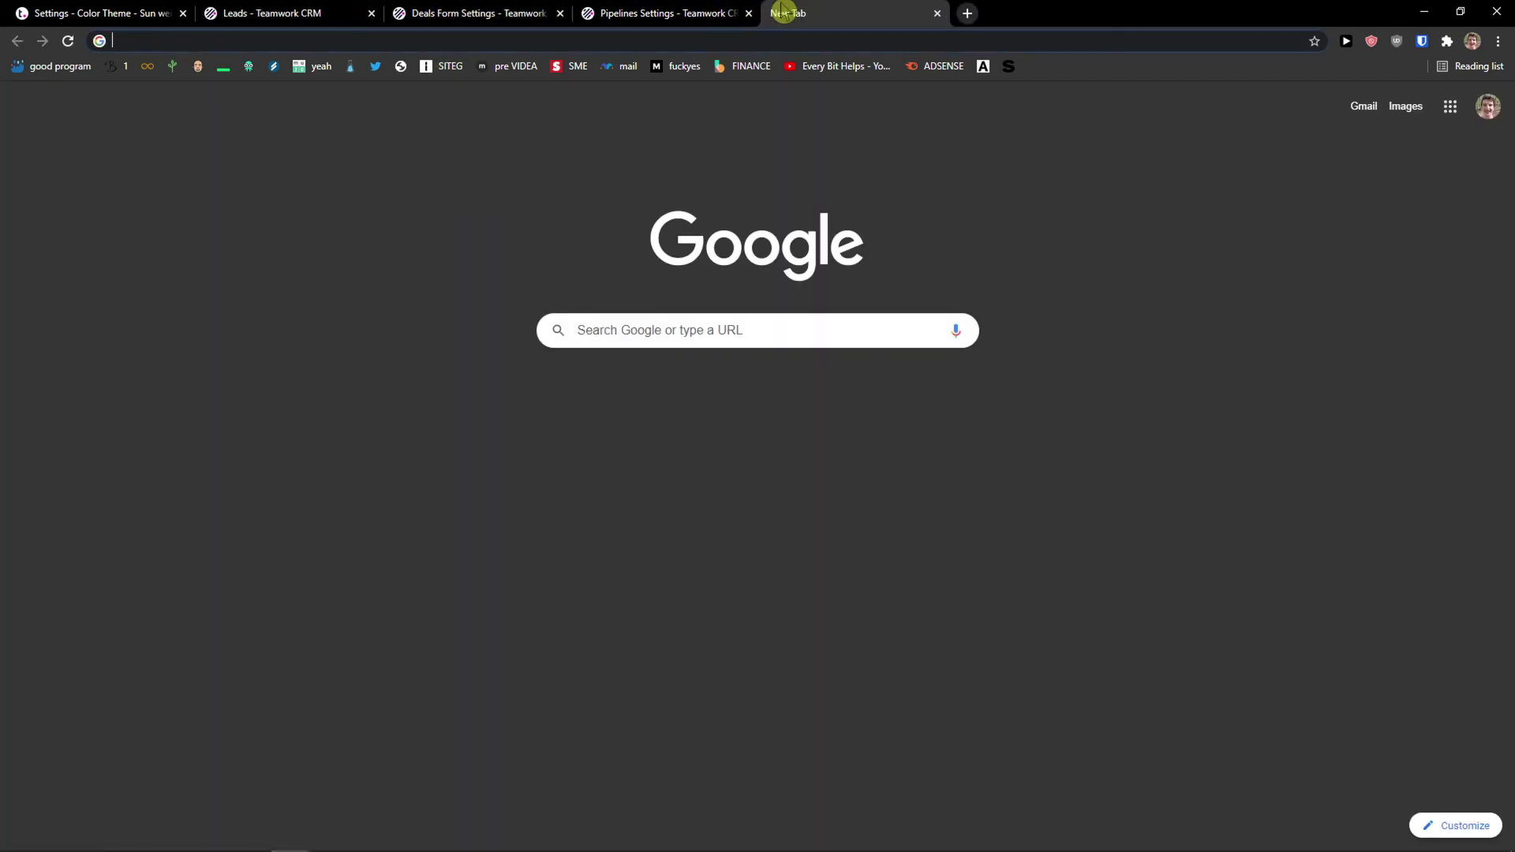